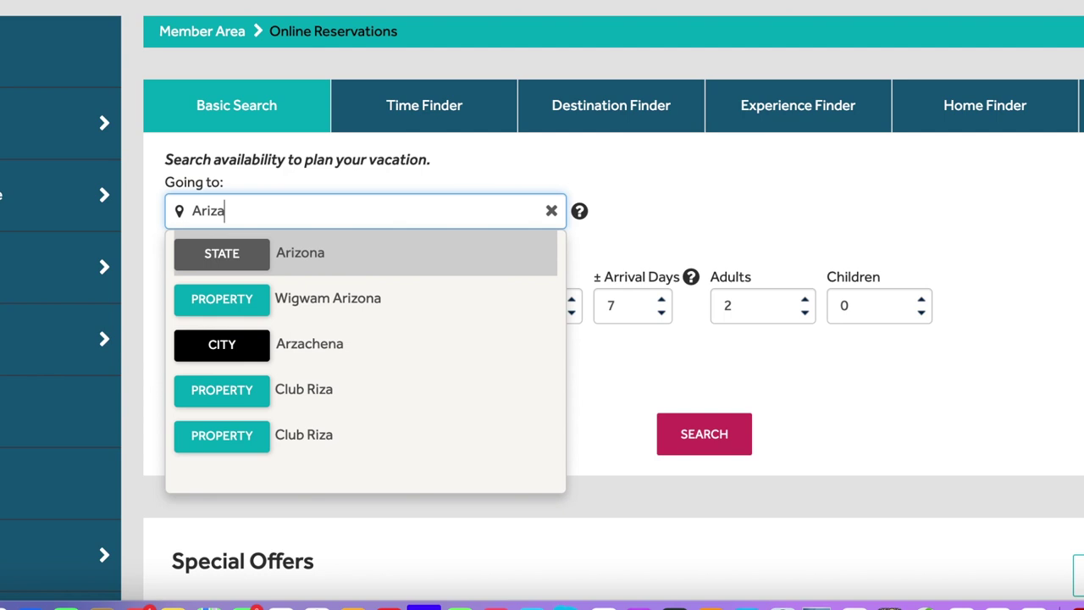
Choose the state of Arizona as the destination and set the check-in date to 18-Feb-2023
left_click(236, 266)
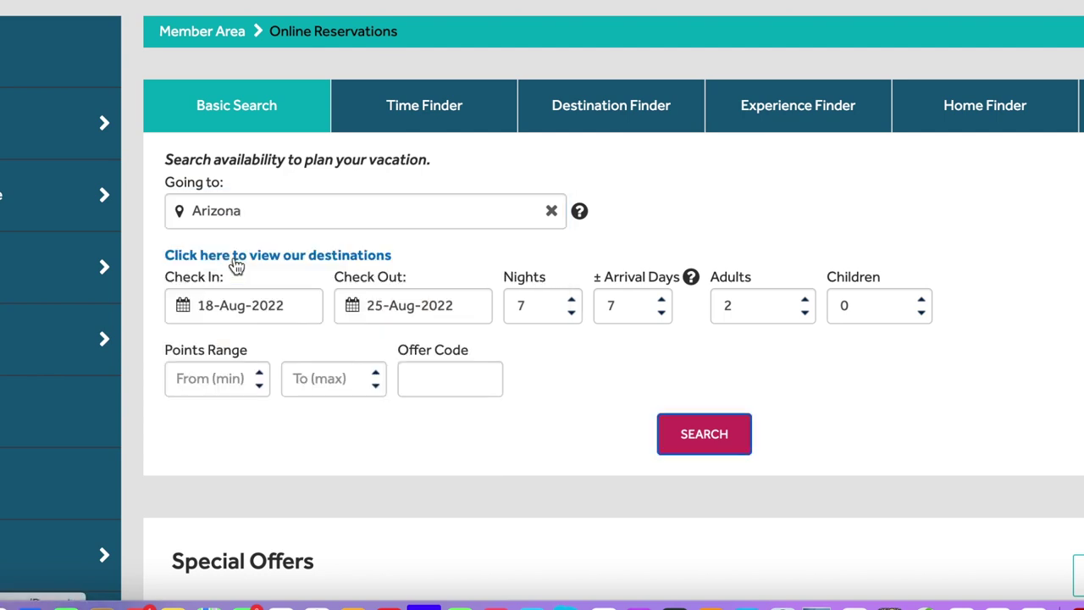
left_click(231, 311)
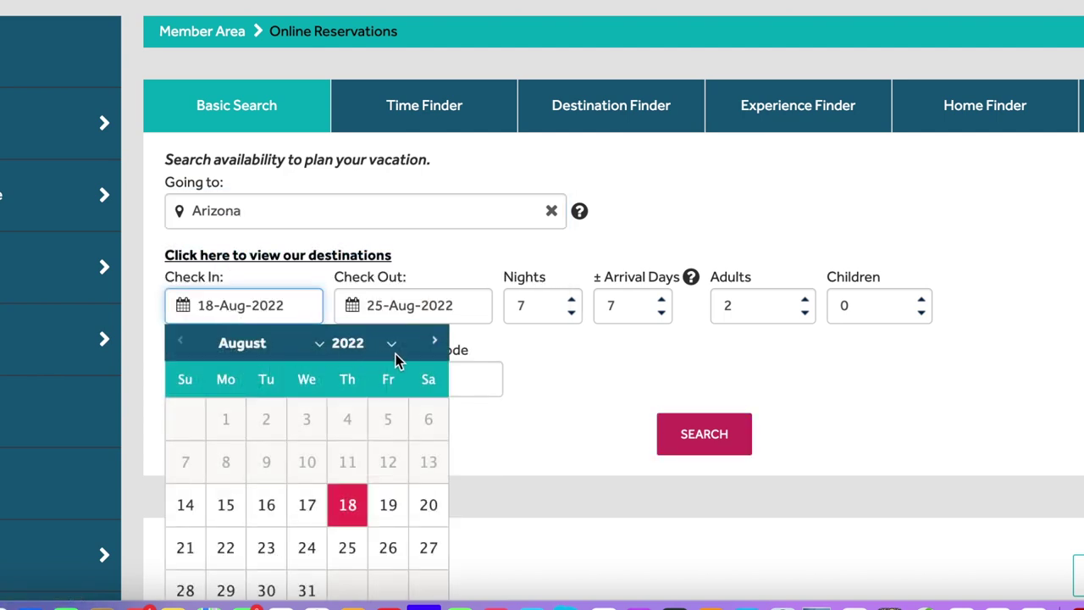
left_click(396, 351)
left_click(377, 369)
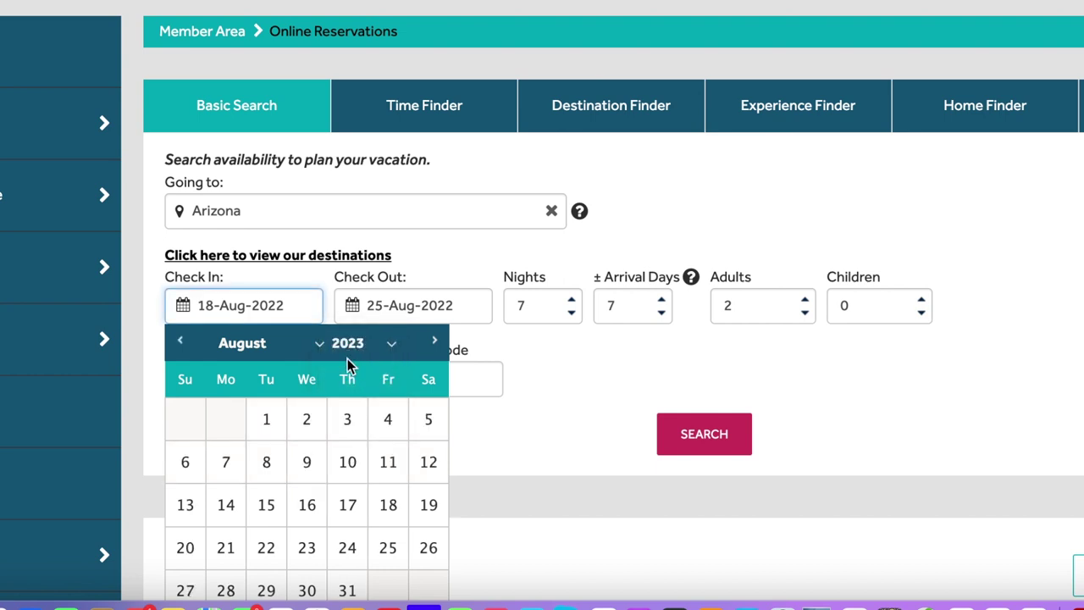
left_click(320, 347)
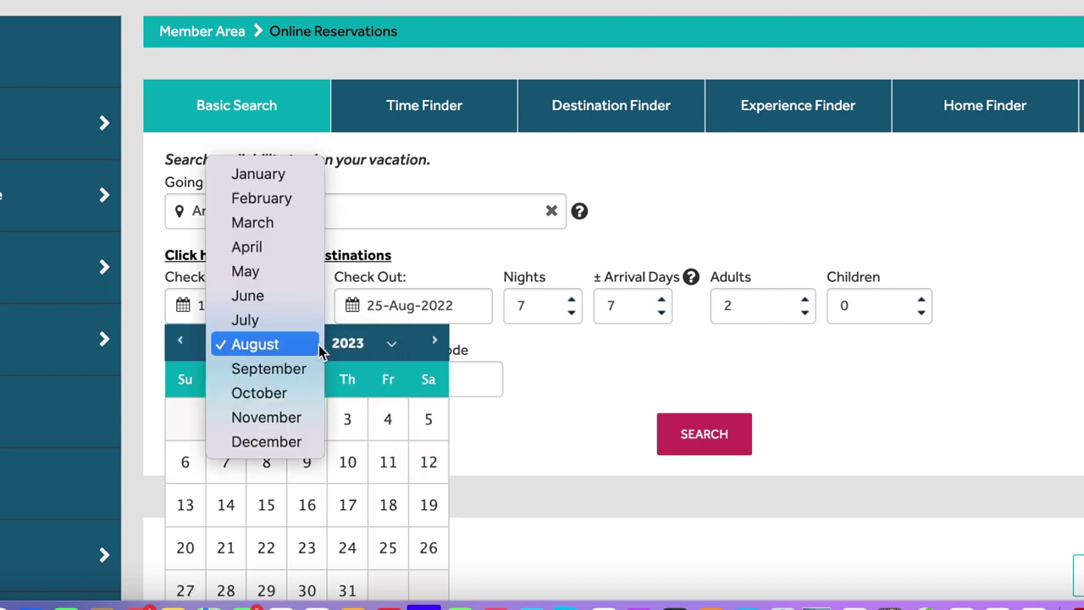
left_click(295, 200)
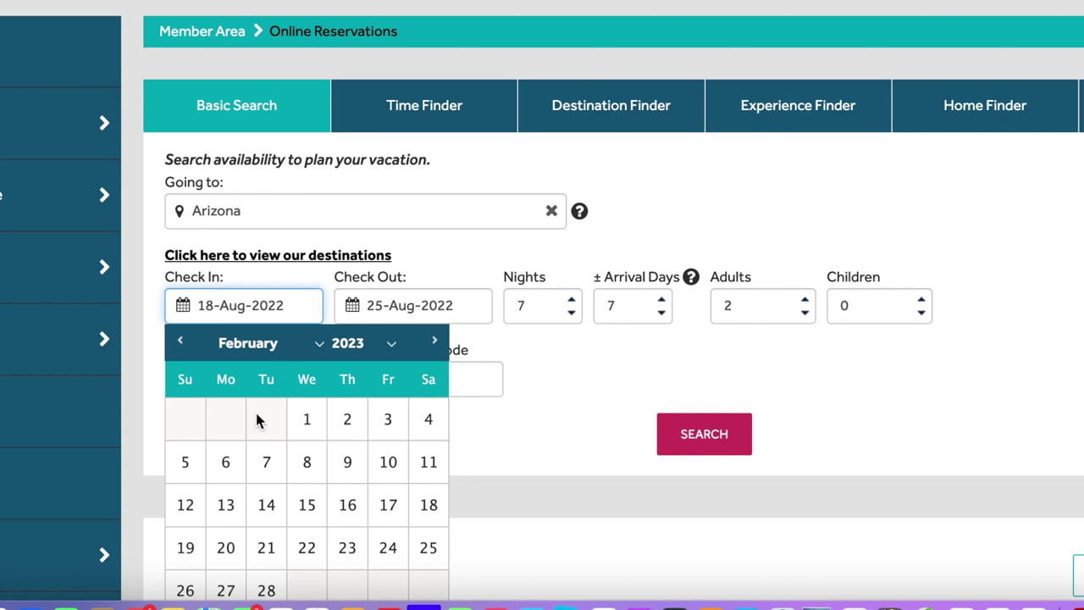
left_click(425, 505)
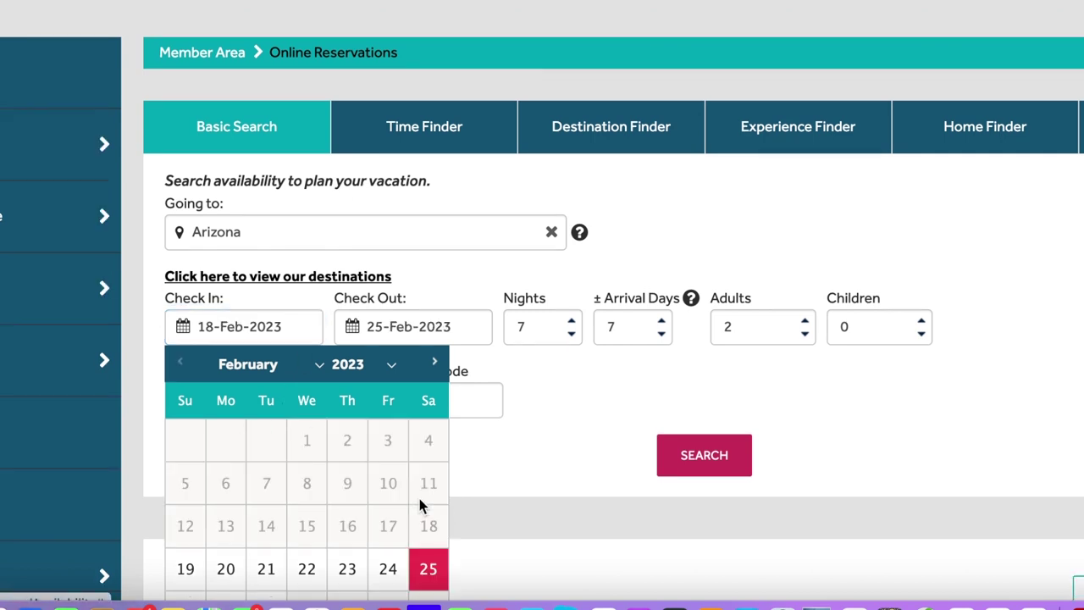
Set the arrival flexibility to ±1 day and run the availability search
left_click(660, 336)
left_click(661, 336)
left_click(660, 335)
left_click(660, 335)
left_click(661, 335)
left_click(660, 335)
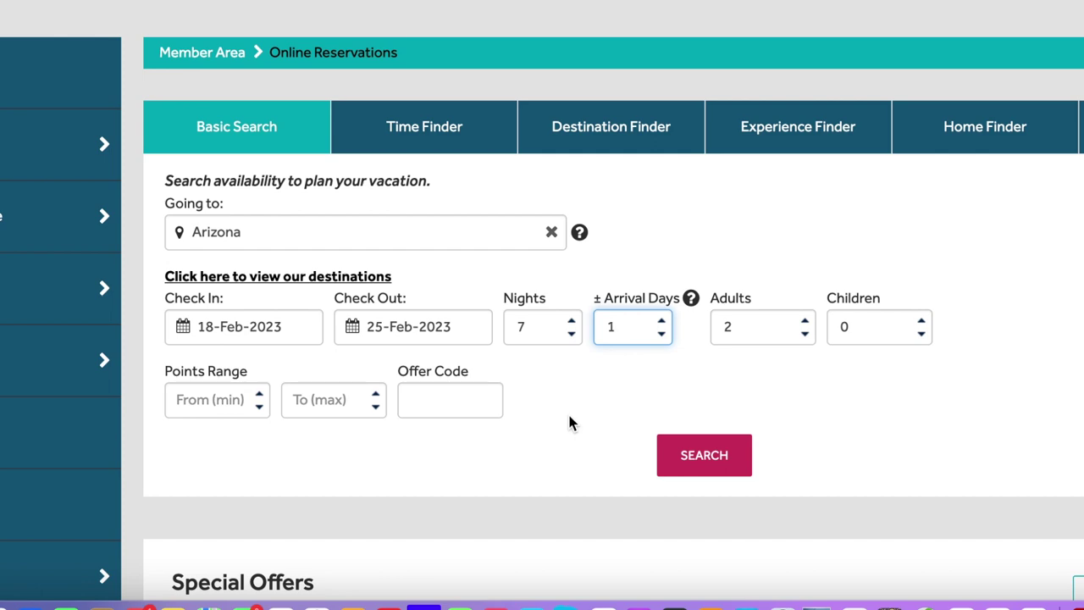
left_click(696, 460)
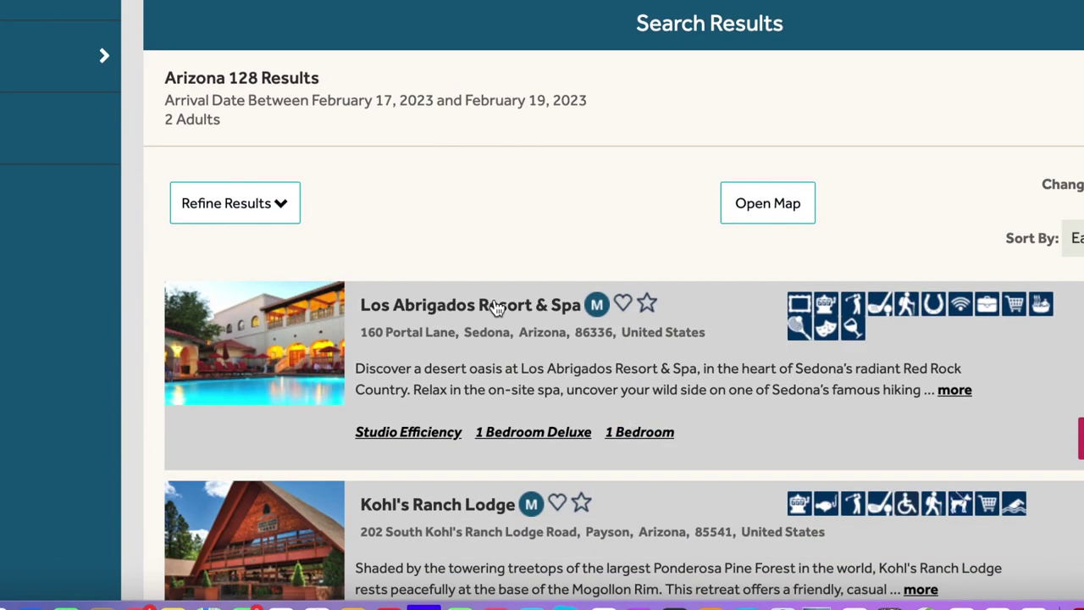
Refine the results to the Managed accommodation type, keeping Points as the payment method
left_click(283, 217)
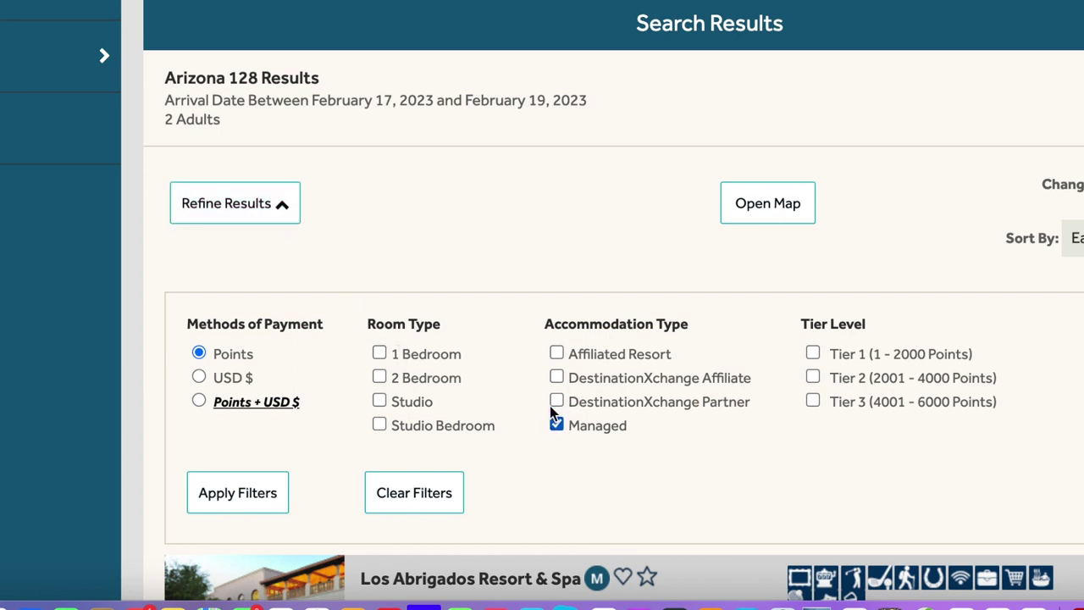
left_click(226, 493)
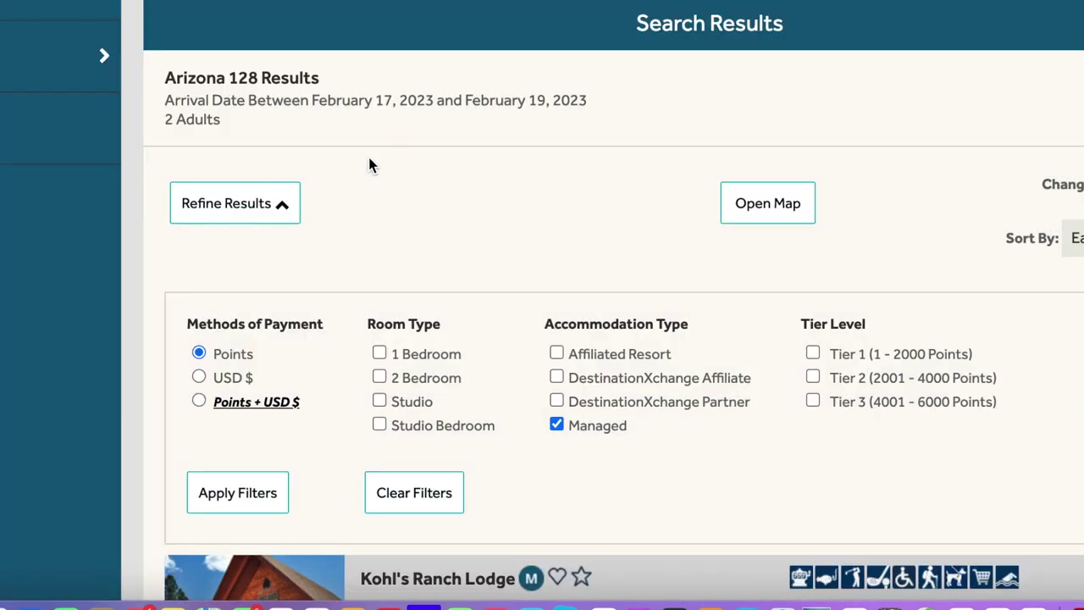
Expand the availability of Kohl's Ranch Lodge and review its unit types, stay dates and point costs
scroll(472, 225, "down", 2)
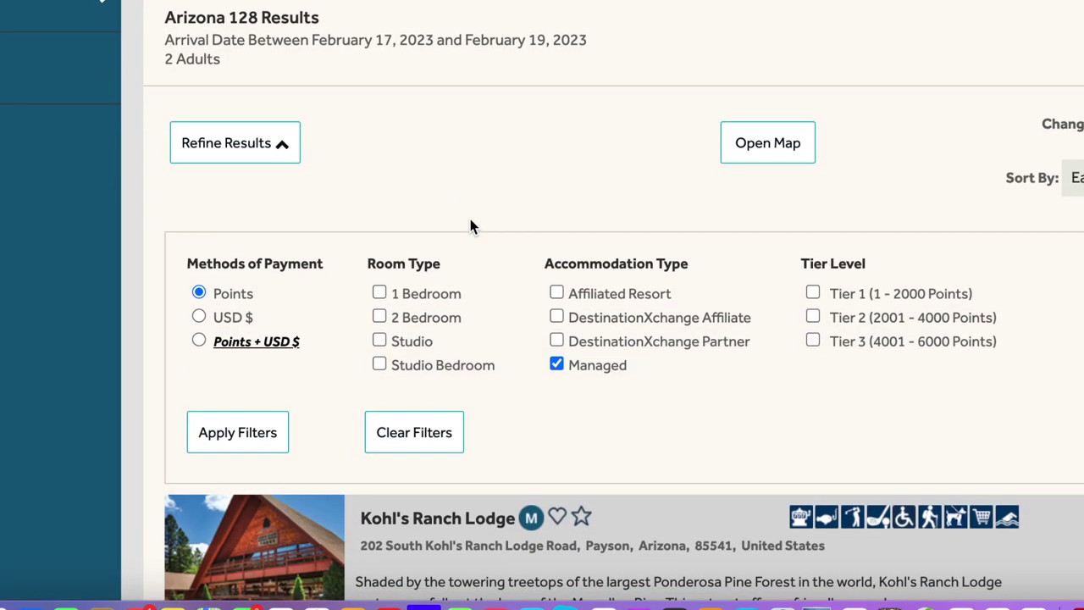
scroll(472, 225, "down", 8)
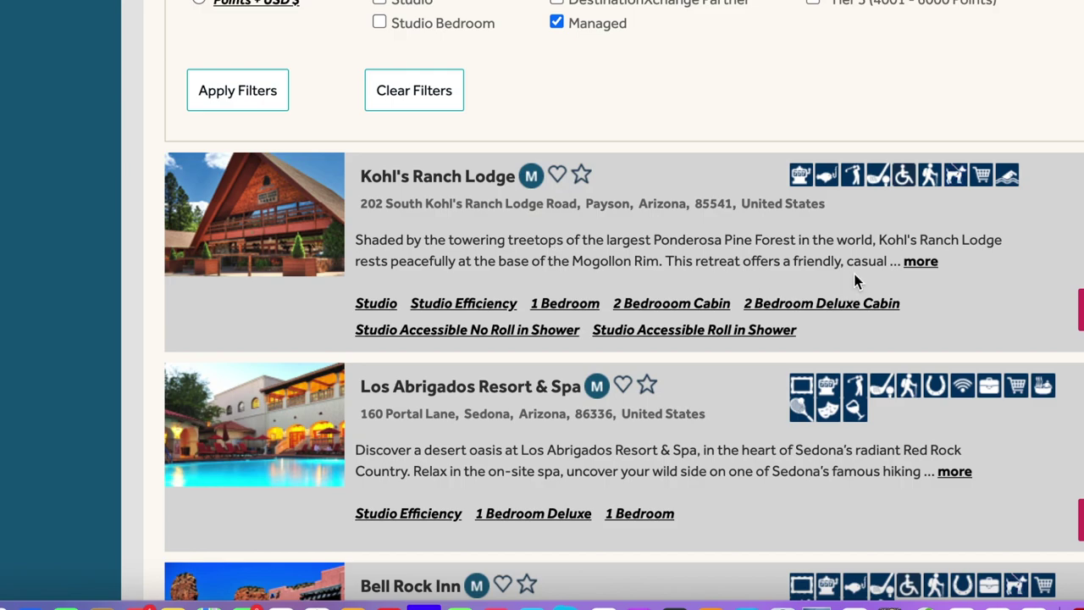
left_click(1039, 259)
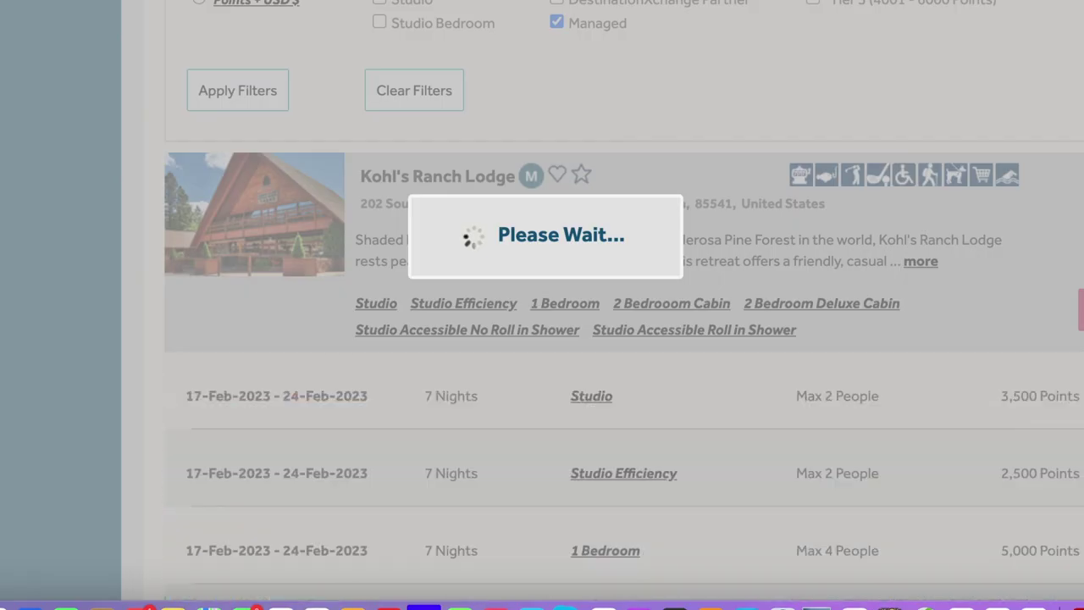
scroll(1038, 259, "down", 2)
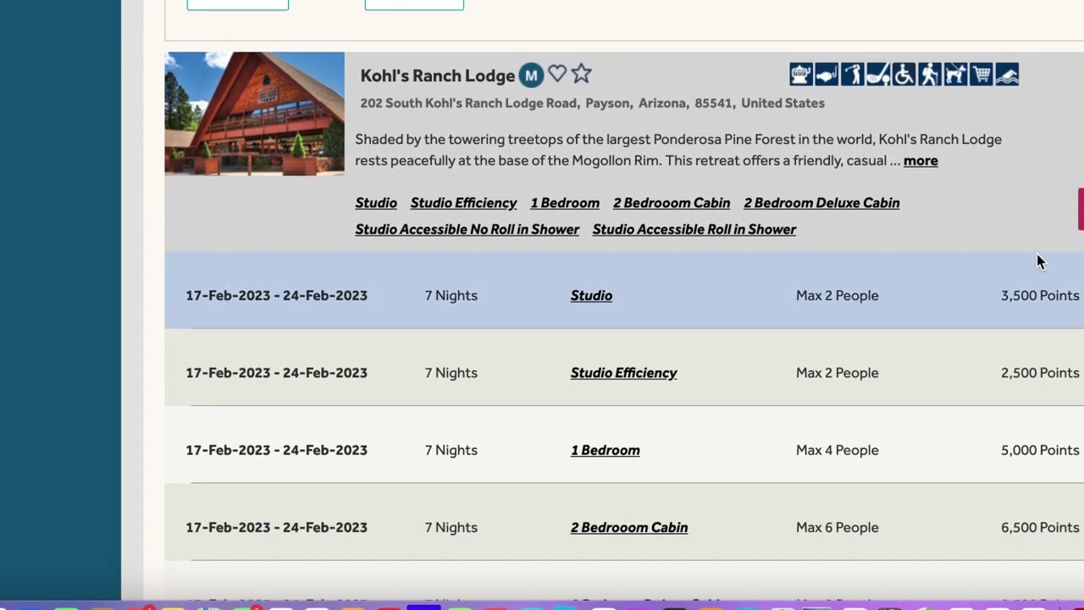
scroll(1037, 253, "down", 2)
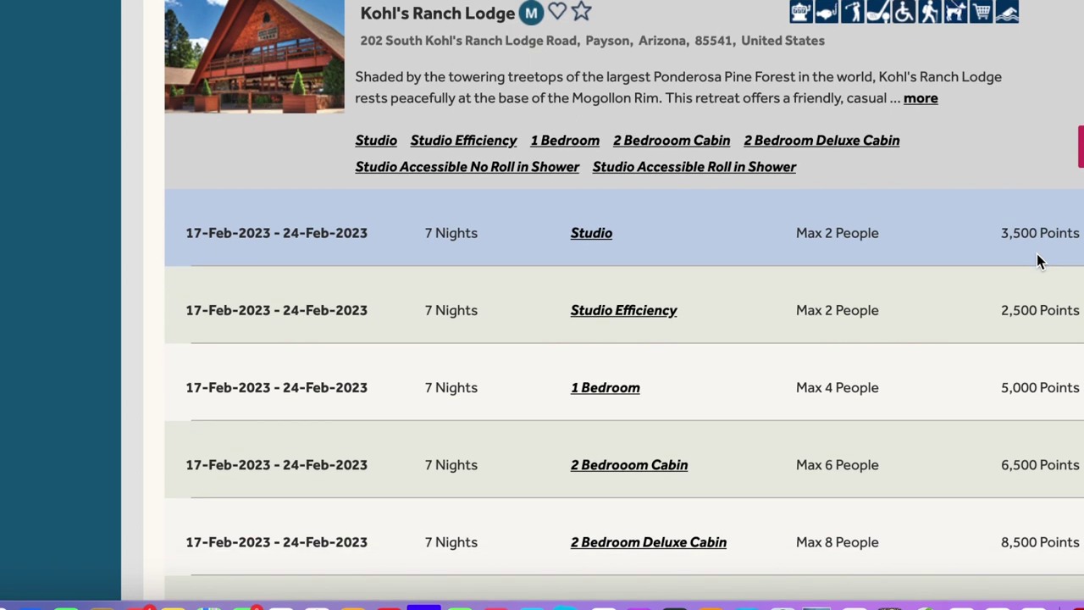
scroll(1024, 295, "down", 2)
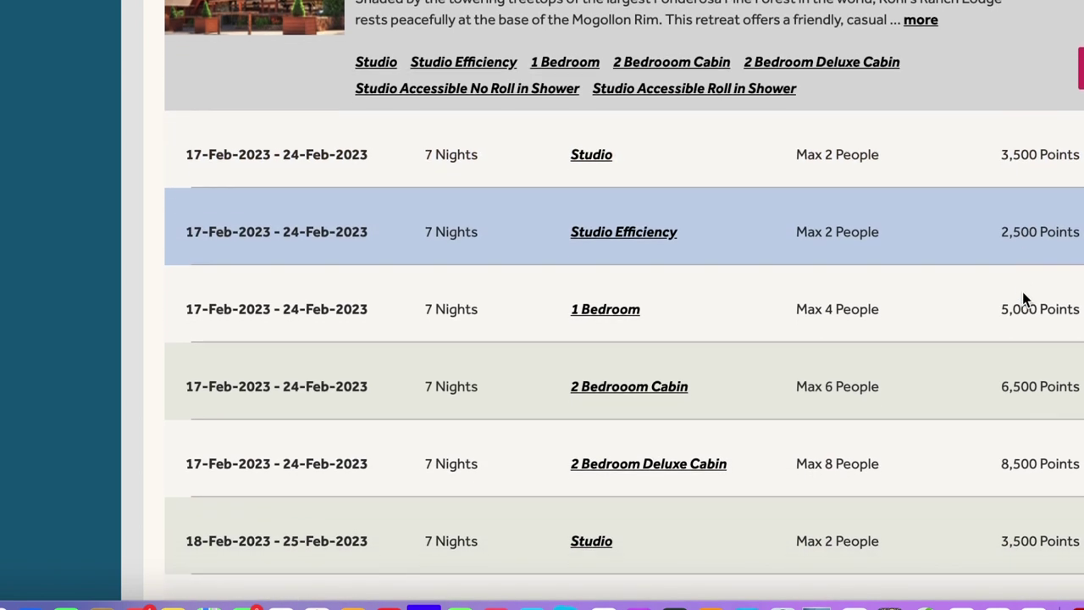
scroll(916, 332, "down", 5)
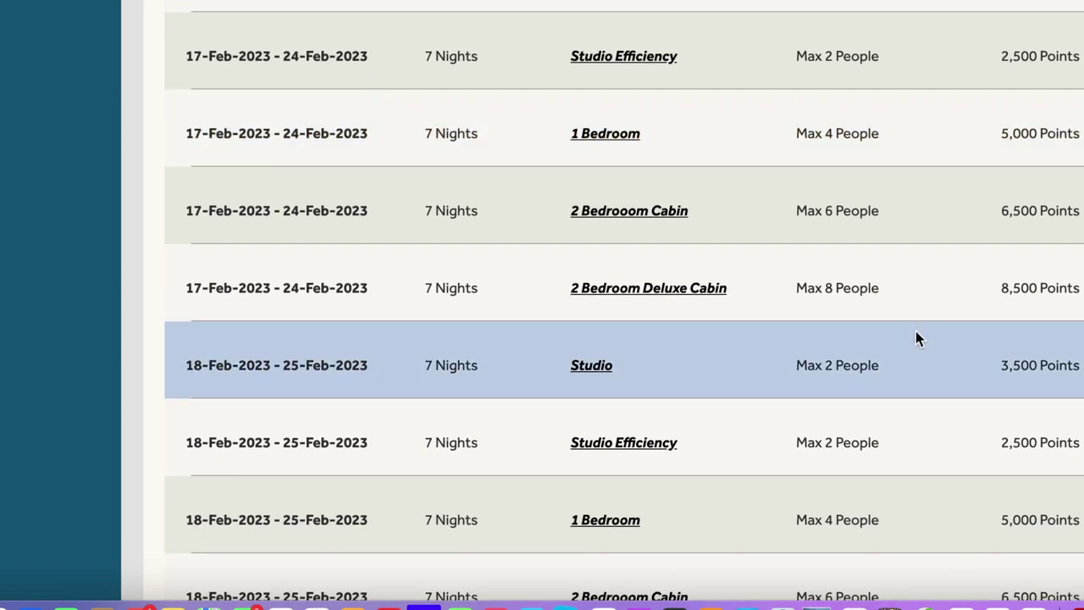
scroll(916, 337, "down", 4)
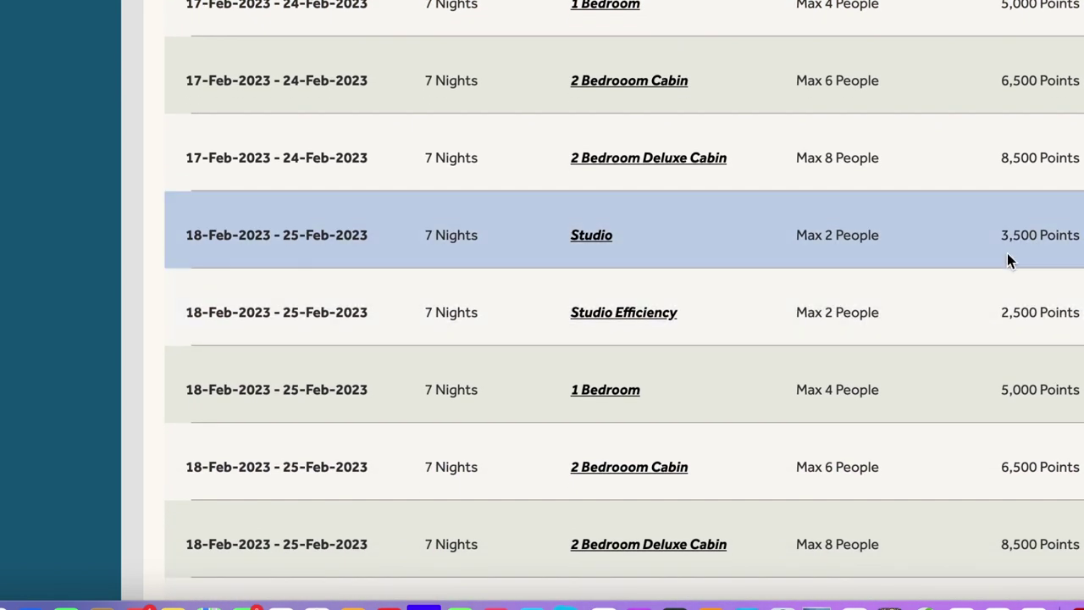
scroll(889, 372, "down", 1)
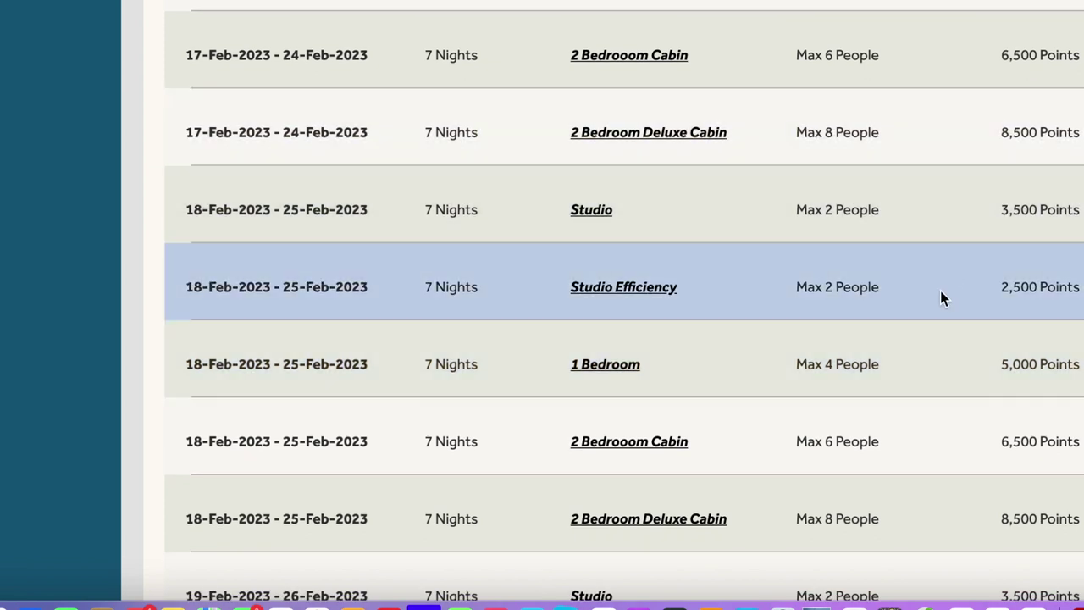
scroll(940, 291, "down", 5)
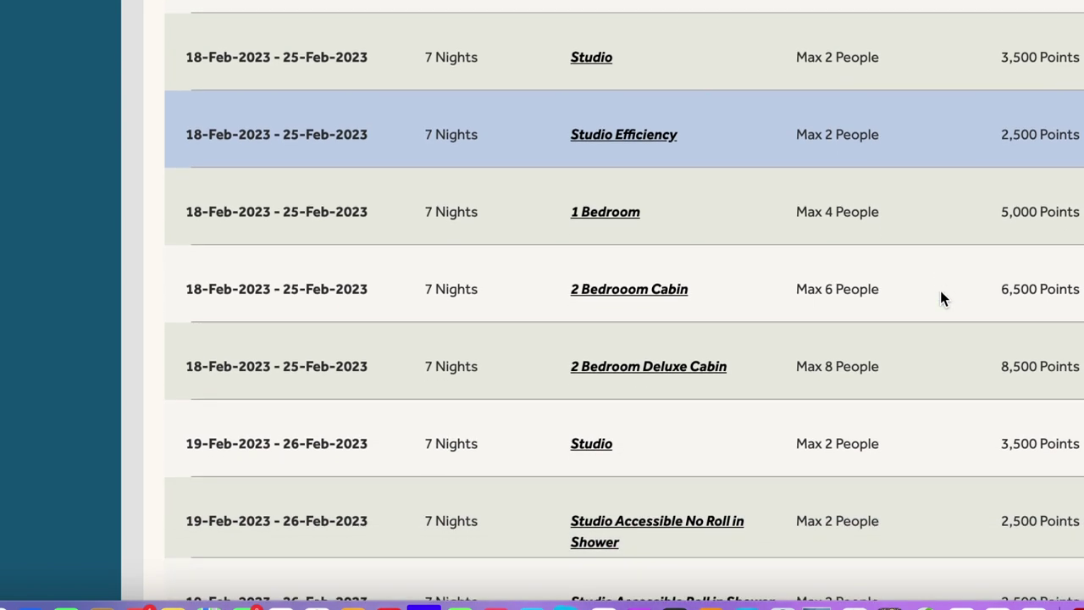
scroll(940, 298, "down", 4)
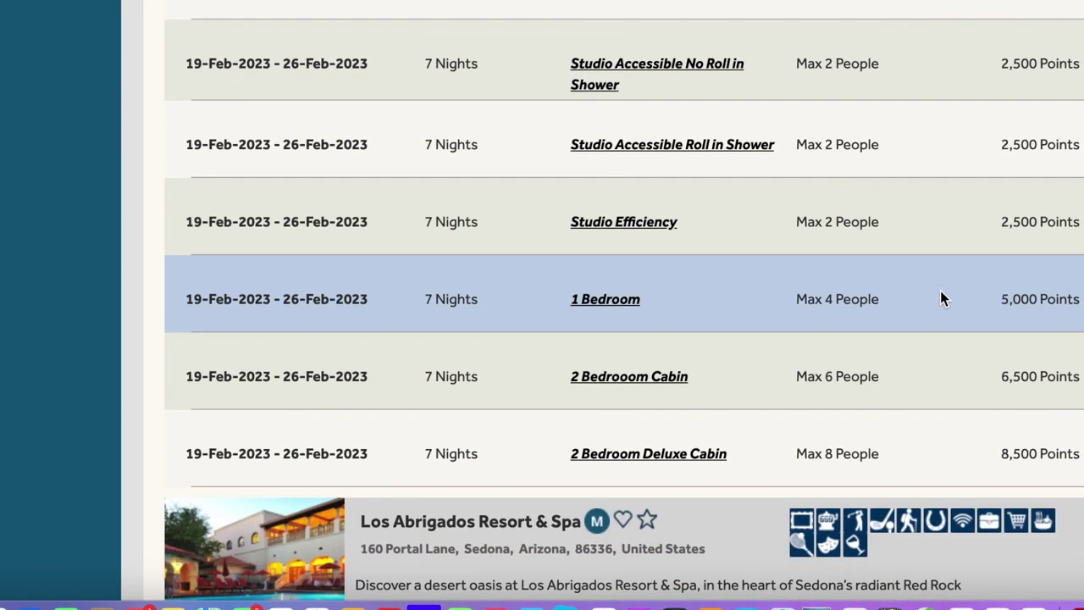
Expand the availability of Los Abrigados Resort & Spa and review its unit types, stay dates and point costs
scroll(941, 294, "down", 2)
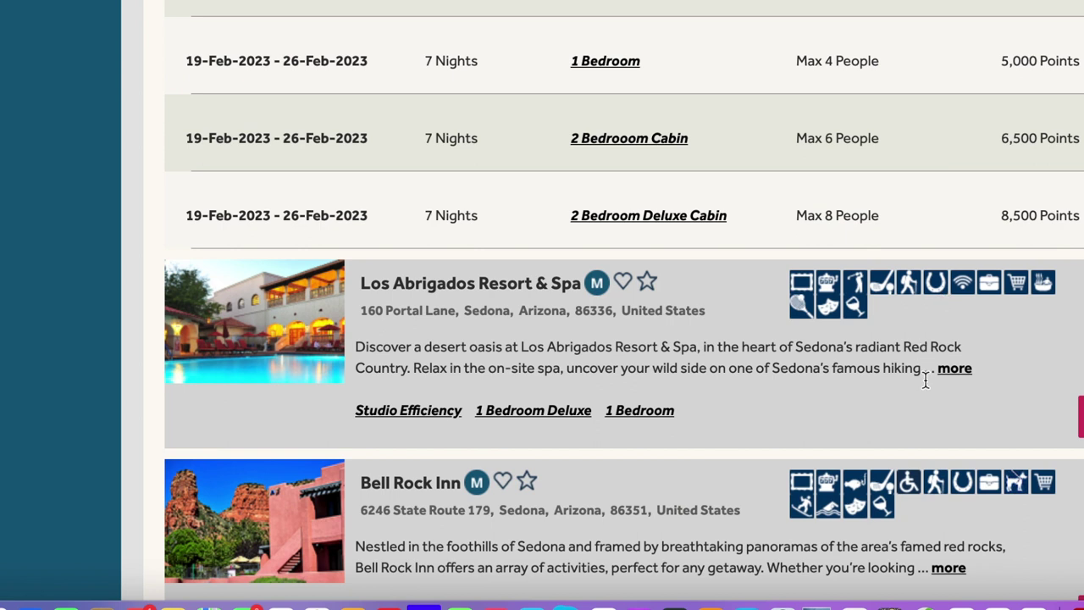
left_click(1029, 398)
scroll(1017, 396, "down", 2)
scroll(1017, 395, "down", 2)
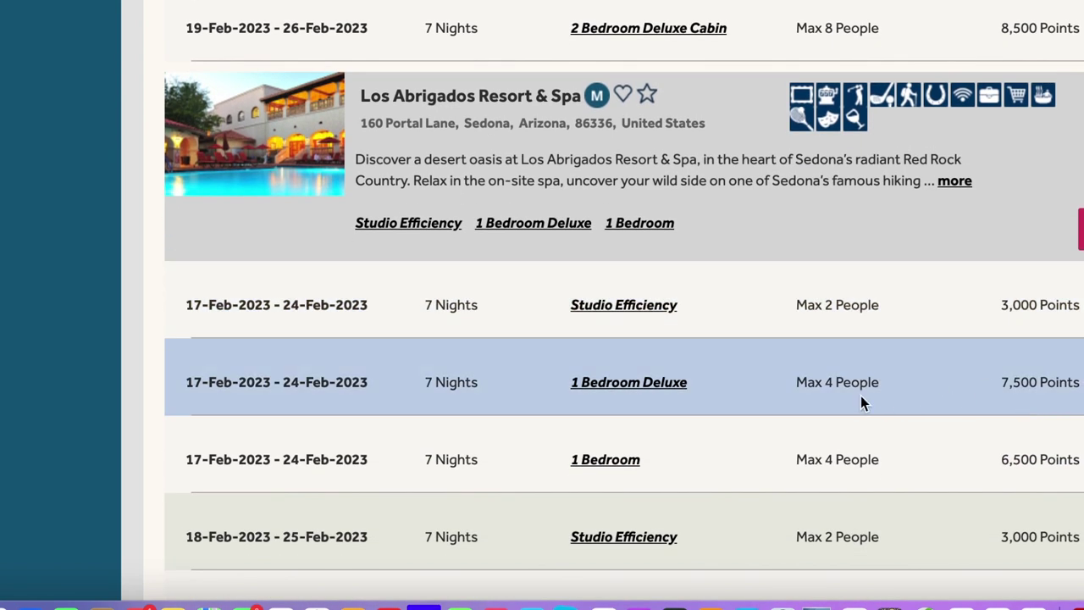
scroll(860, 397, "down", 2)
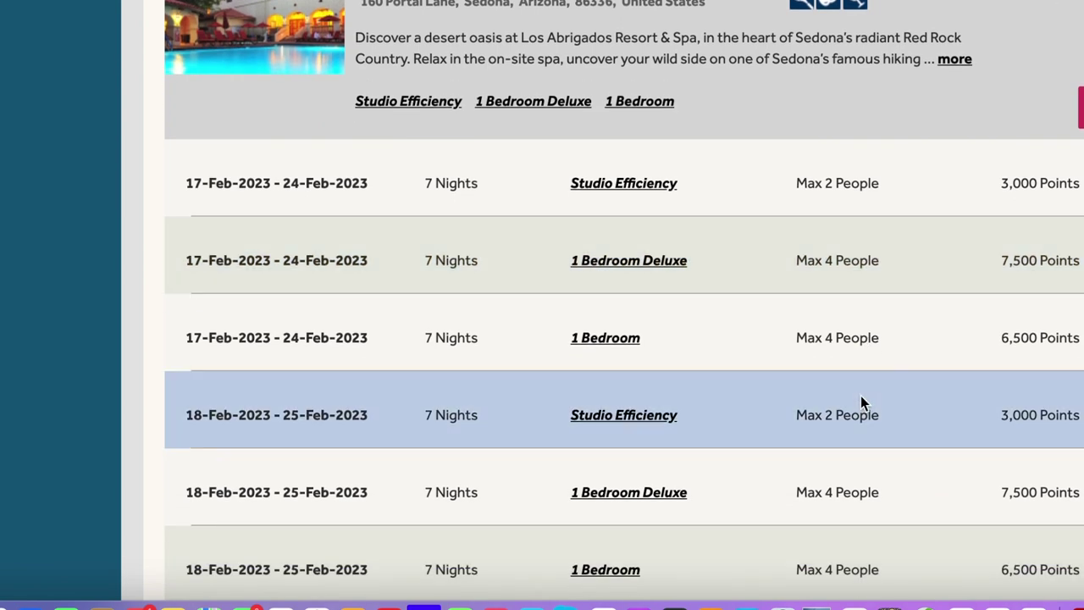
scroll(860, 404, "down", 1)
scroll(860, 396, "down", 2)
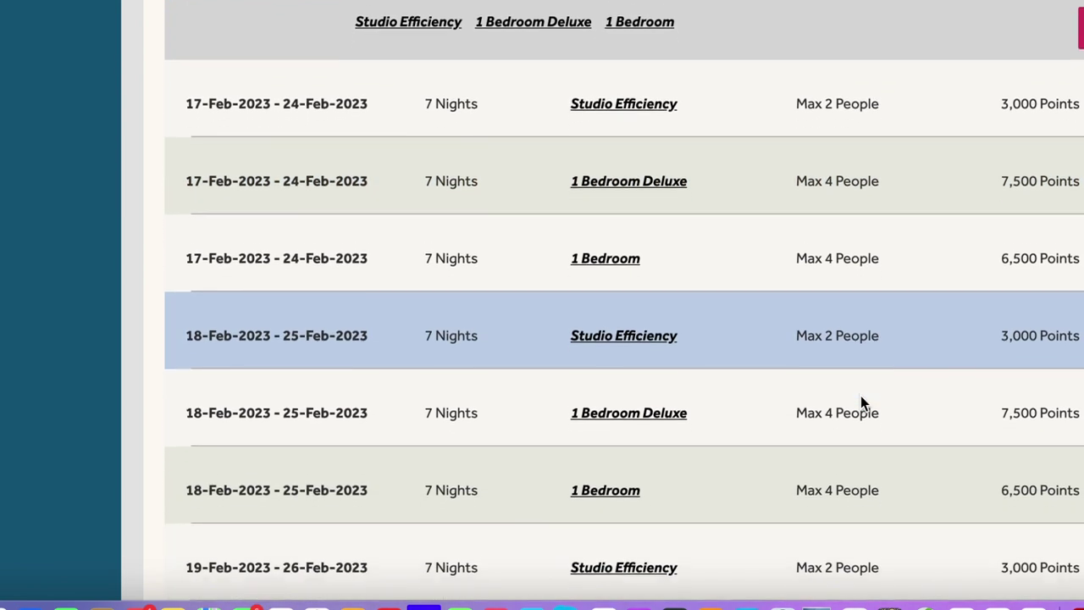
scroll(860, 397, "down", 3)
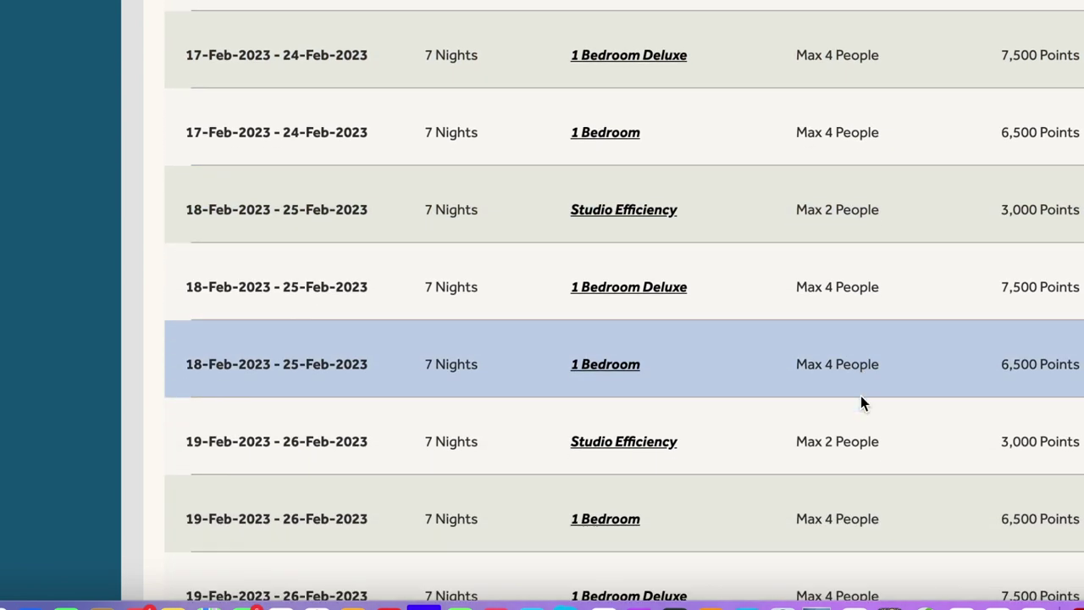
scroll(861, 398, "down", 1)
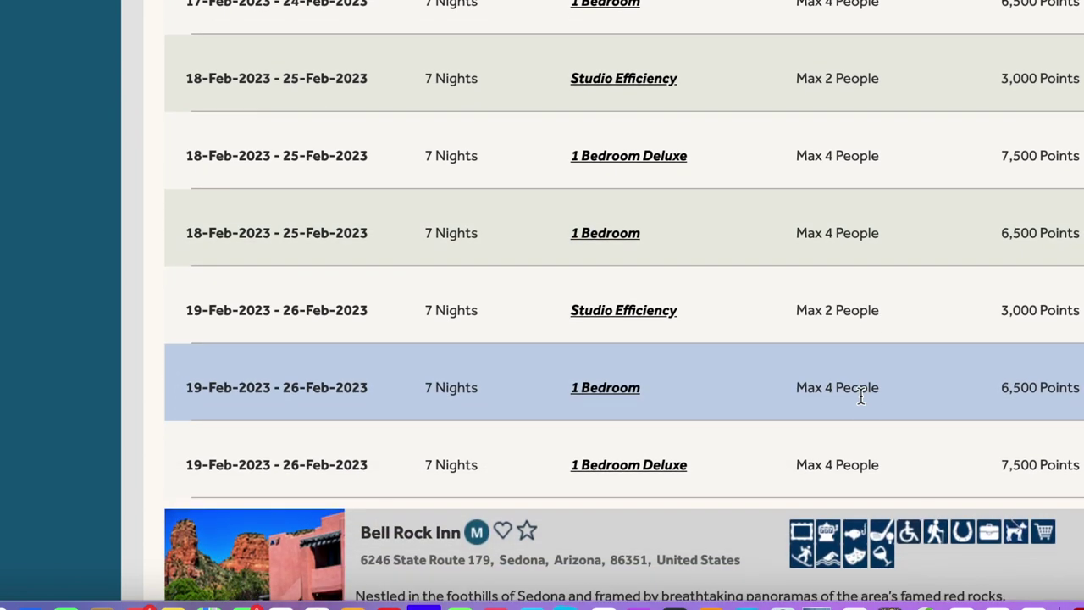
Expand the availability of Bell Rock Inn and review its unit types, stay dates and point costs
scroll(860, 396, "down", 2)
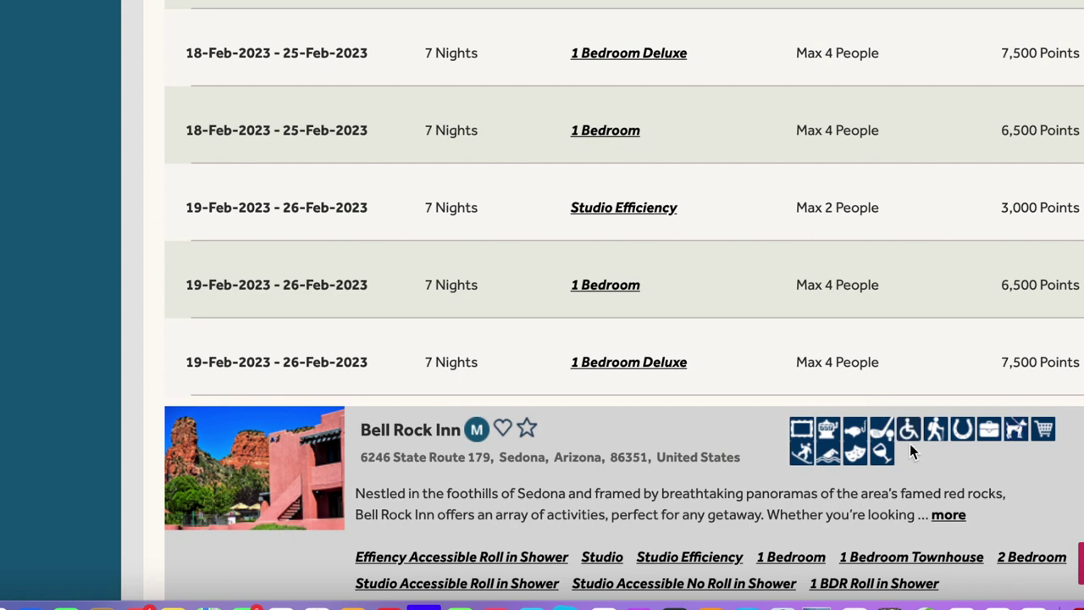
scroll(909, 444, "down", 3)
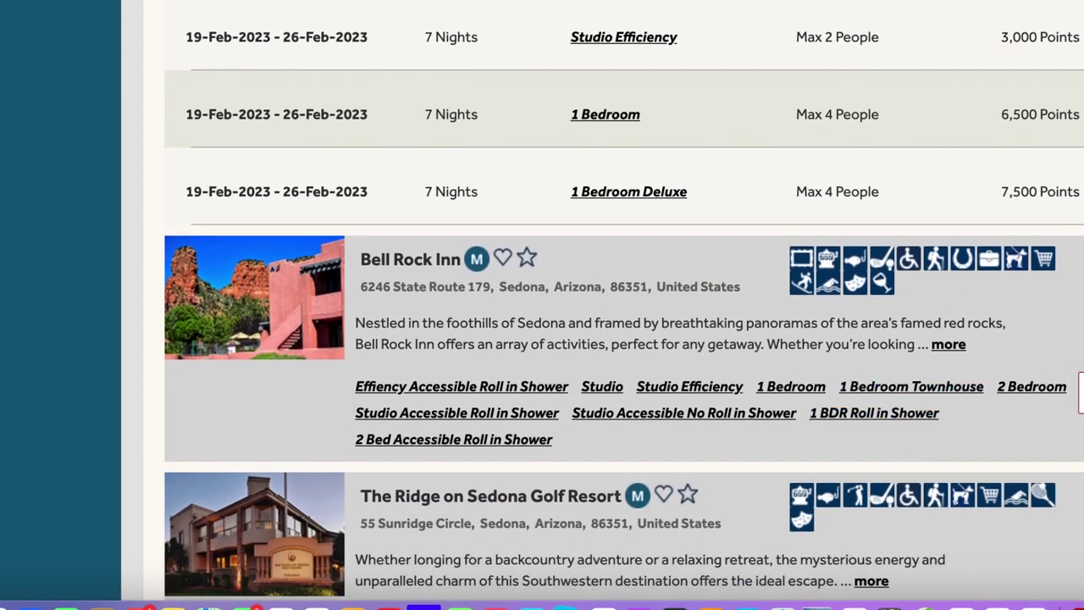
scroll(859, 360, "down", 3)
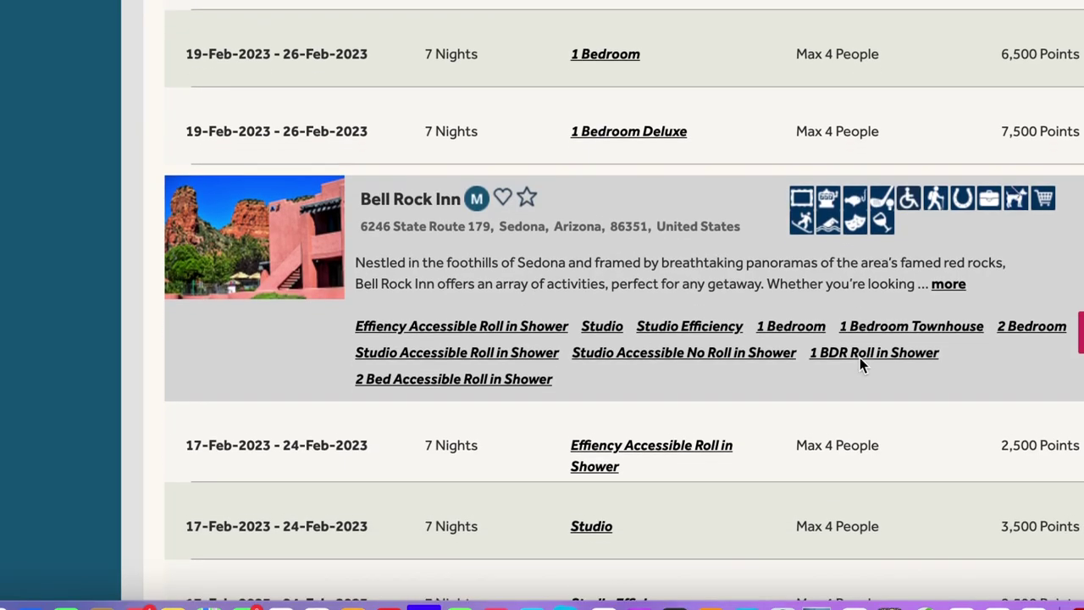
scroll(860, 360, "down", 5)
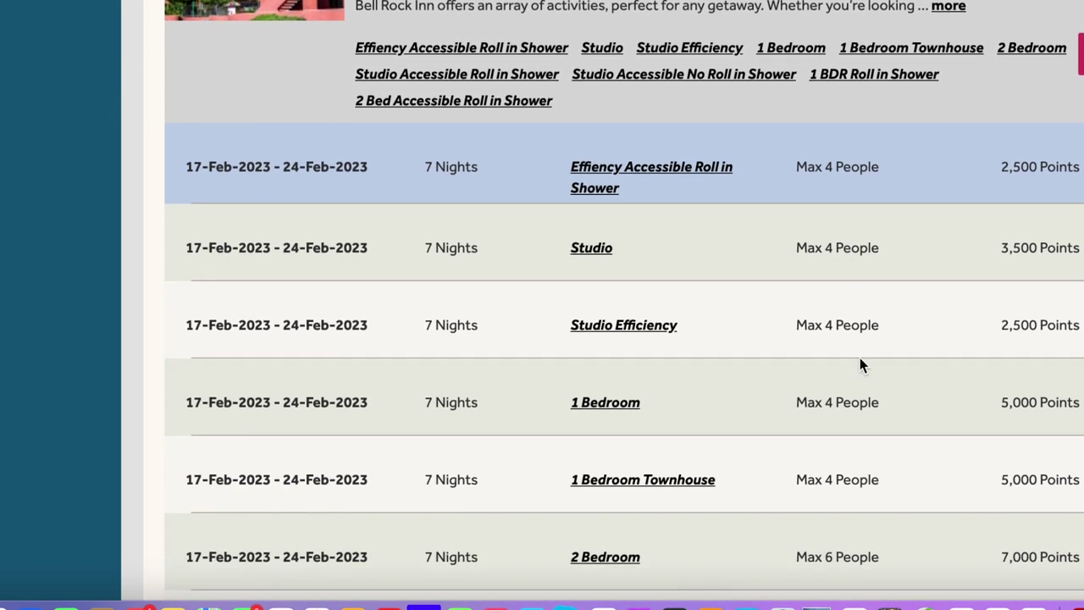
scroll(859, 360, "down", 6)
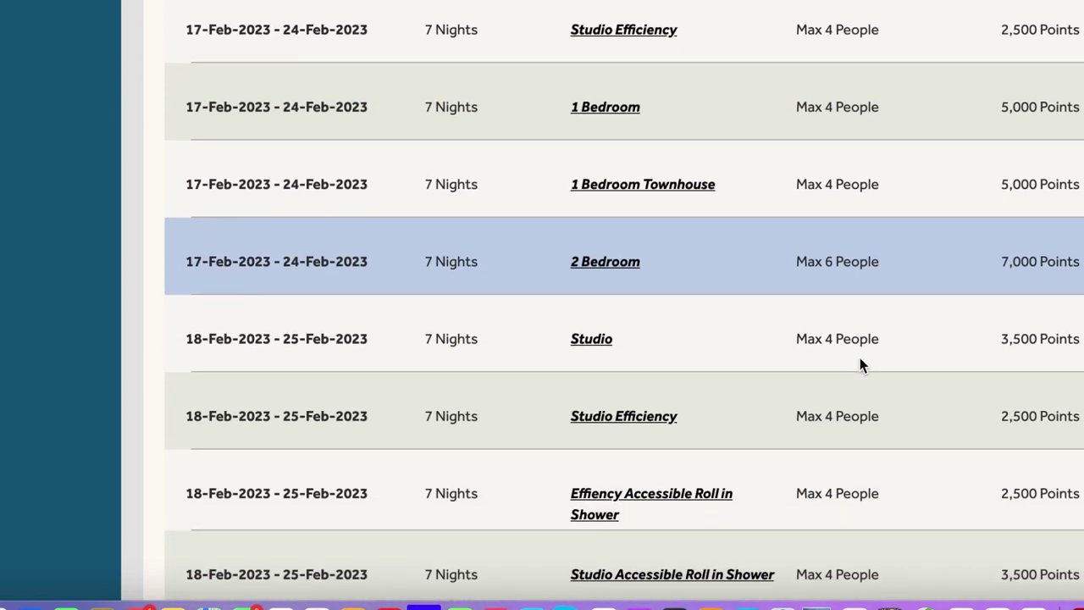
scroll(860, 360, "down", 3)
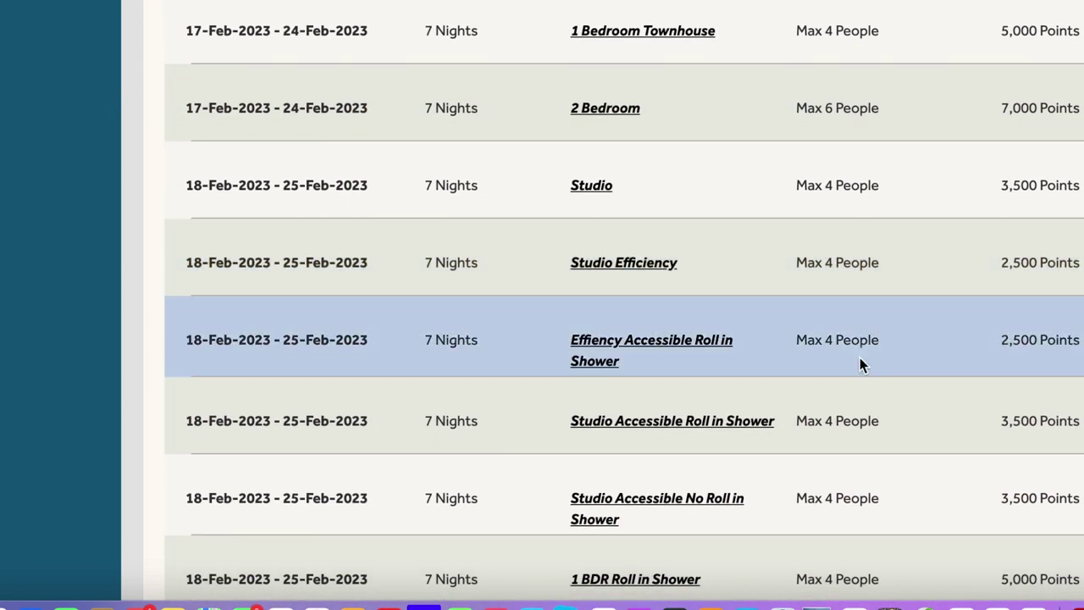
scroll(860, 365, "down", 3)
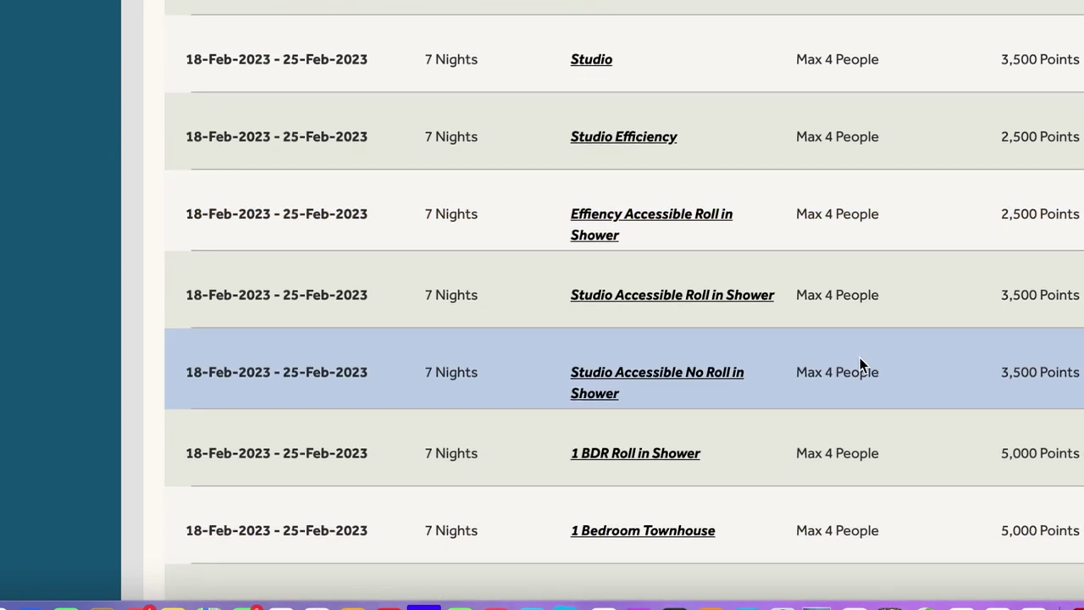
scroll(860, 365, "down", 1)
scroll(859, 365, "down", 5)
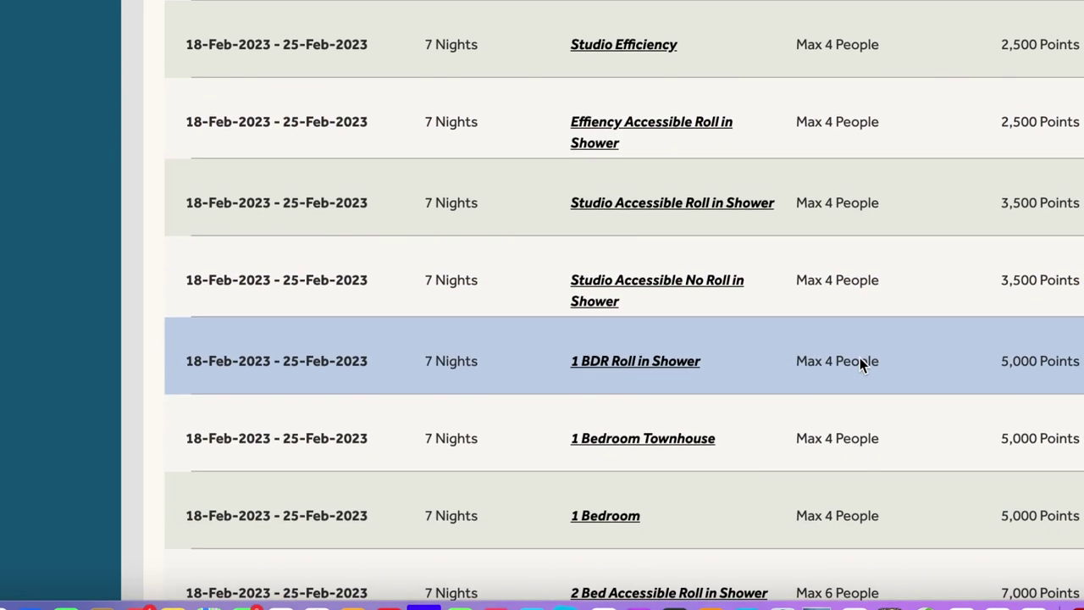
Review the remaining Bell Rock Inn units and point costs for the stays starting 18 and 19 February 2023
scroll(859, 359, "down", 9)
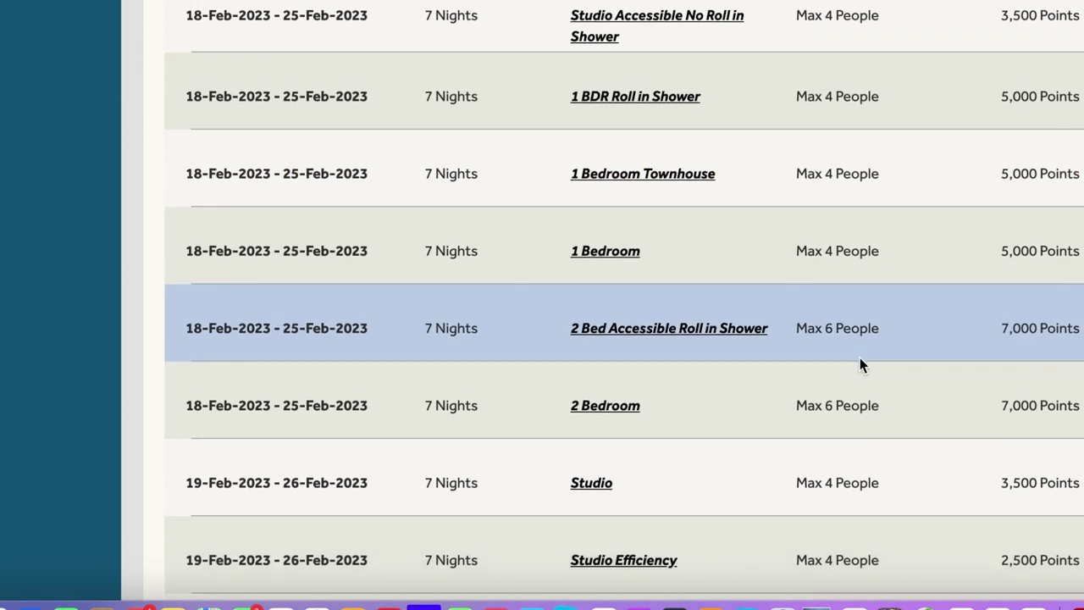
scroll(859, 358, "down", 6)
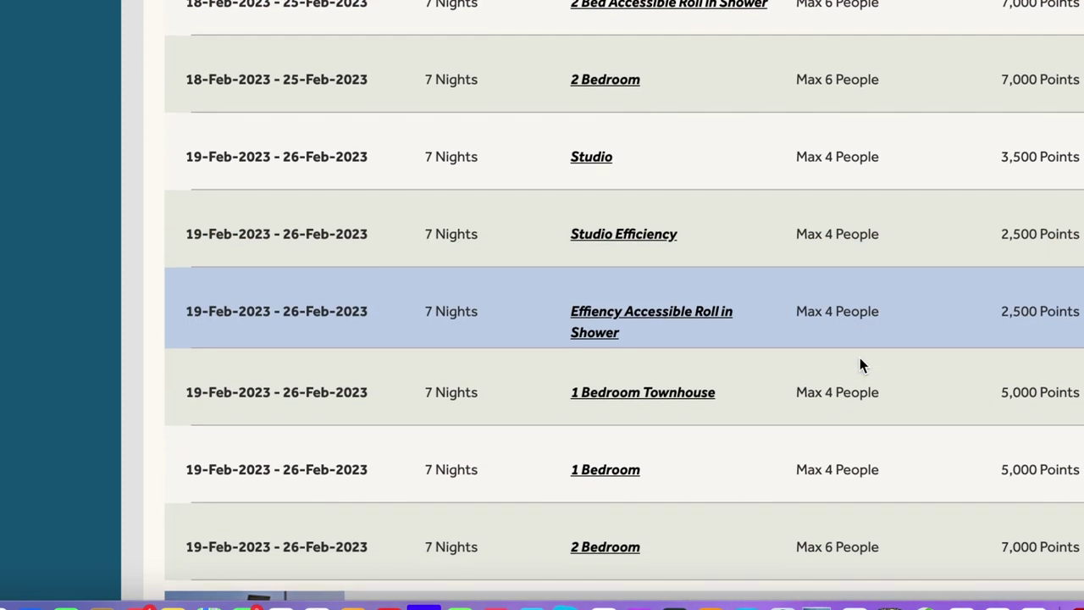
scroll(860, 360, "down", 2)
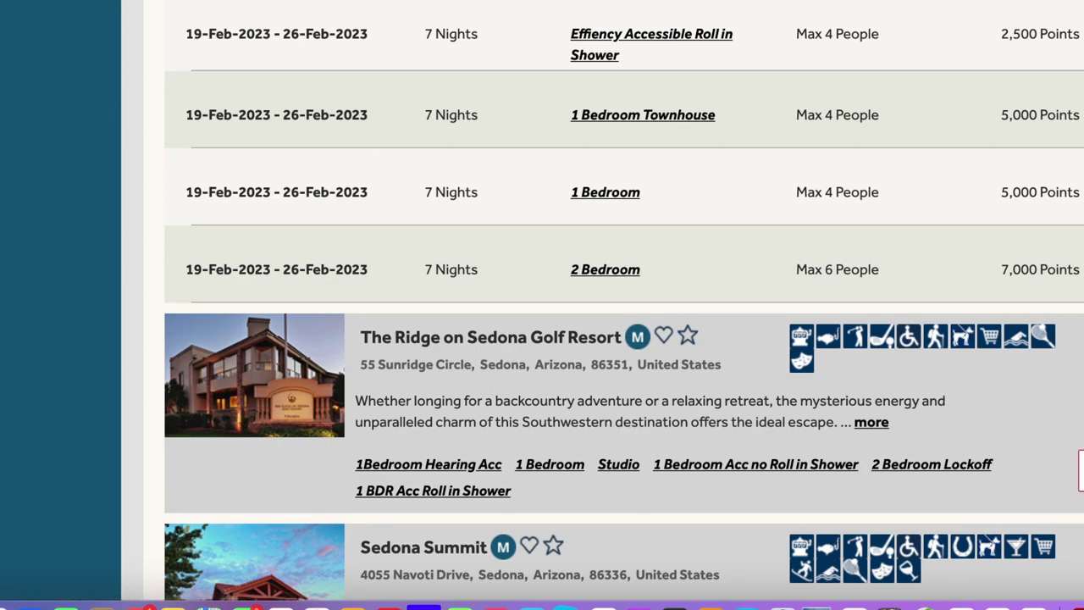
Expand the availability of The Ridge on Sedona Golf Resort and review its unit types, stay dates and point costs
scroll(996, 407, "down", 5)
scroll(997, 408, "down", 5)
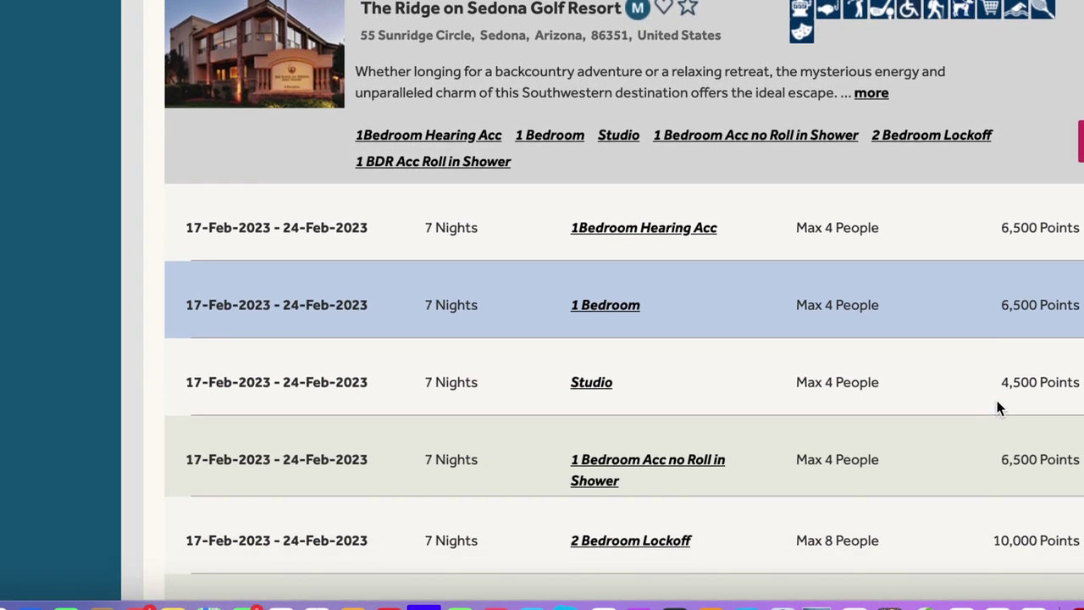
scroll(997, 406, "down", 4)
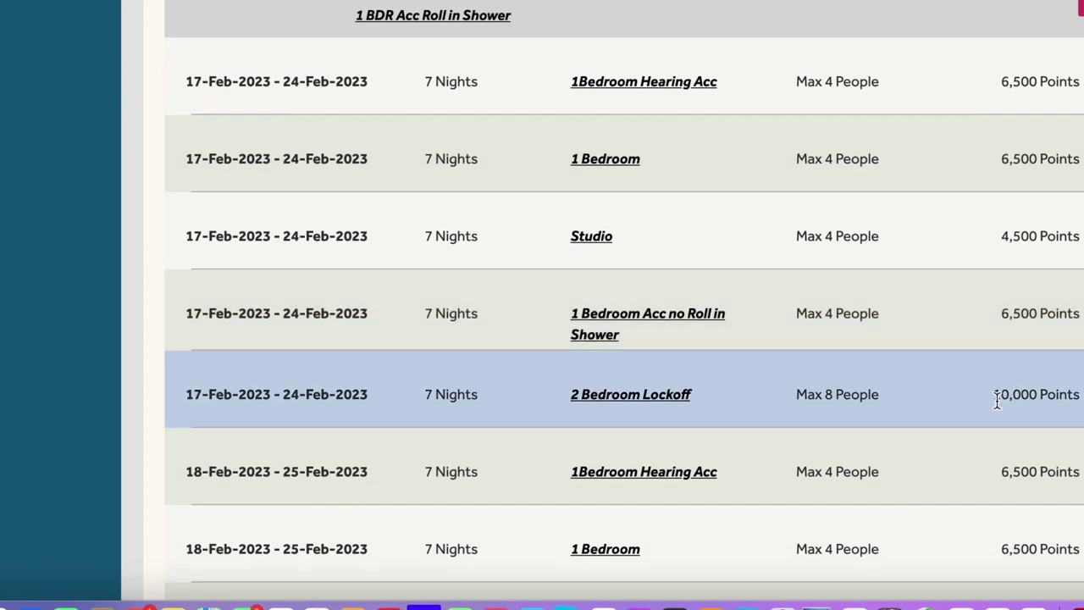
scroll(997, 400, "down", 2)
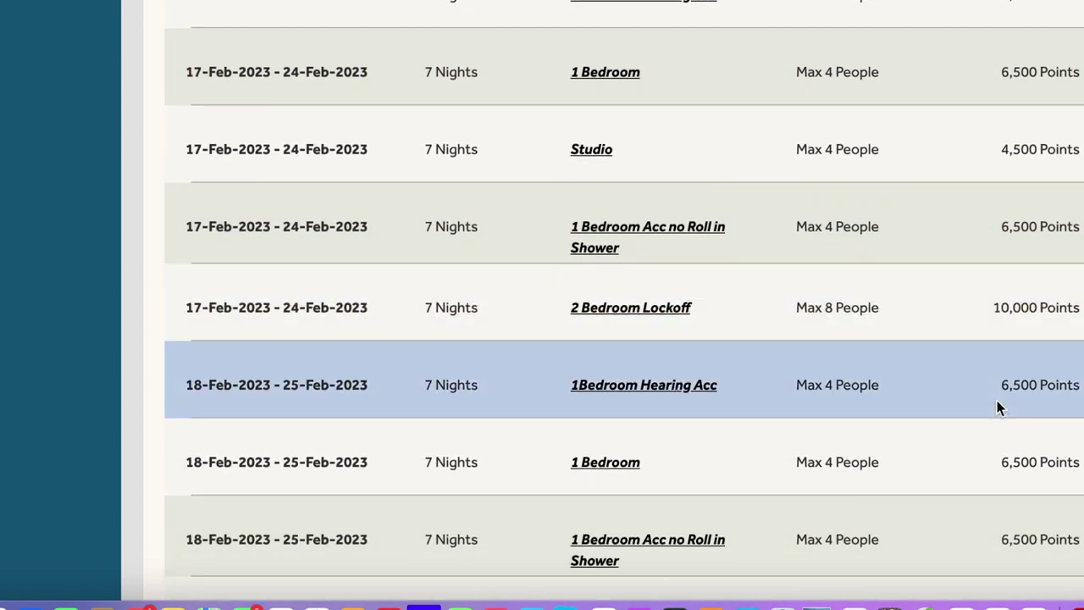
scroll(995, 395, "down", 6)
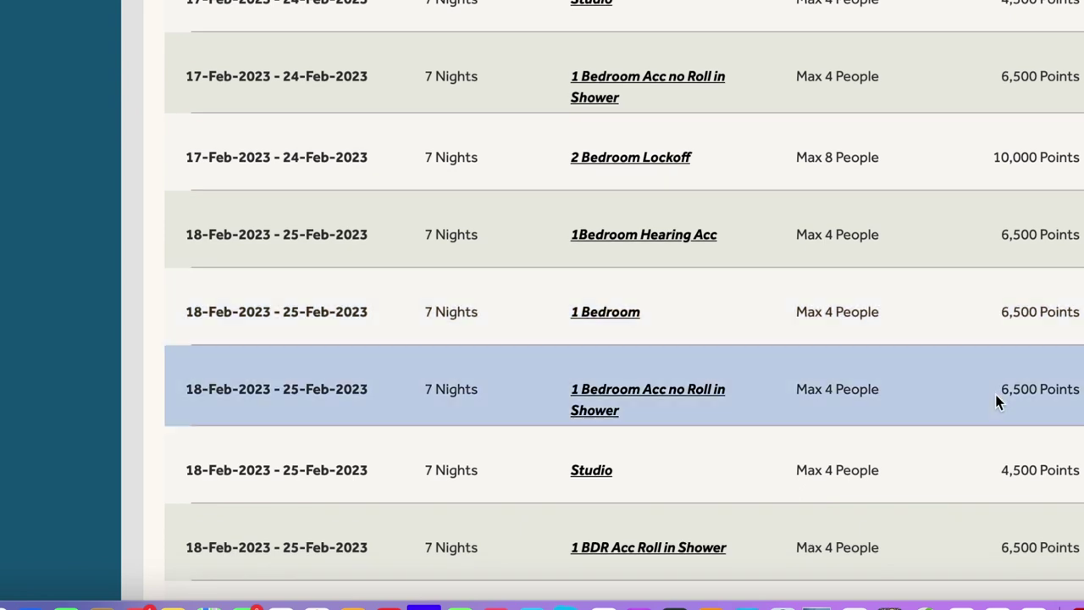
scroll(997, 401, "down", 5)
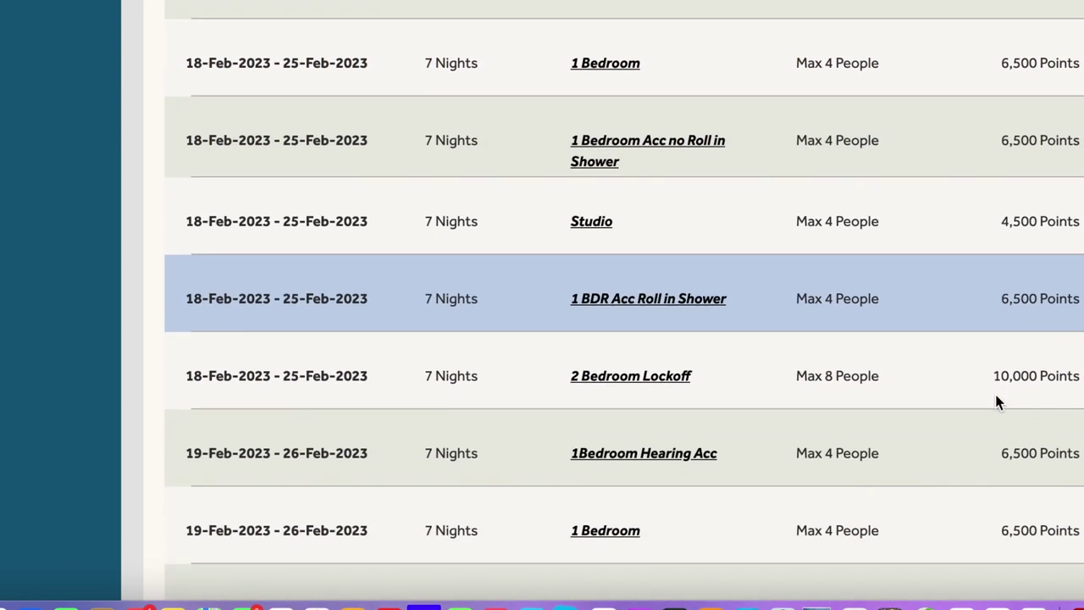
scroll(997, 401, "down", 8)
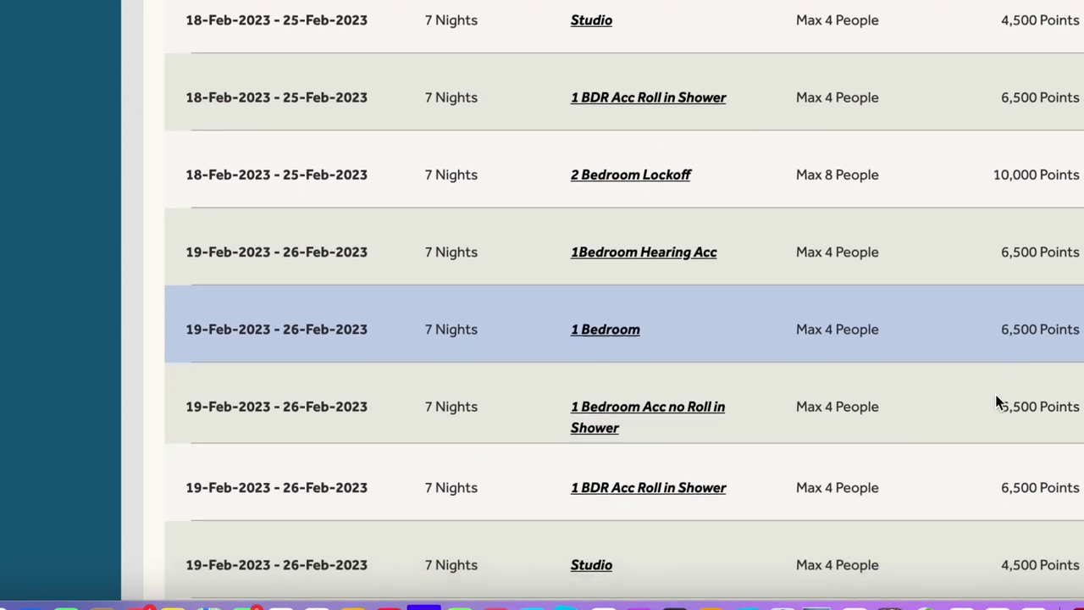
scroll(996, 401, "down", 6)
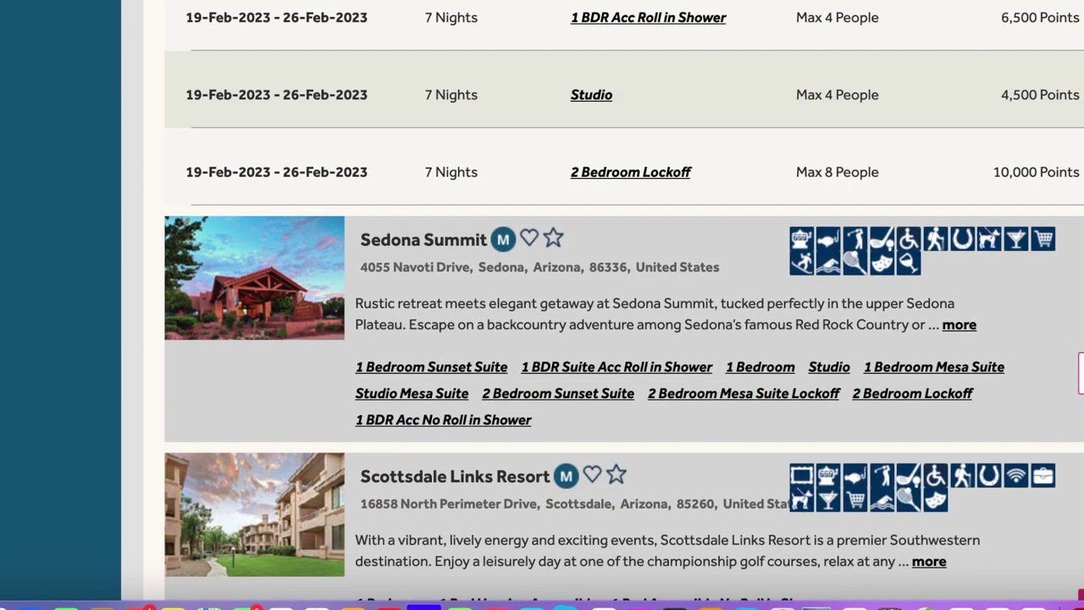
Expand the availability of Sedona Summit and review its unit types, stay dates and point costs
scroll(944, 386, "down", 5)
scroll(946, 386, "down", 6)
scroll(946, 388, "down", 4)
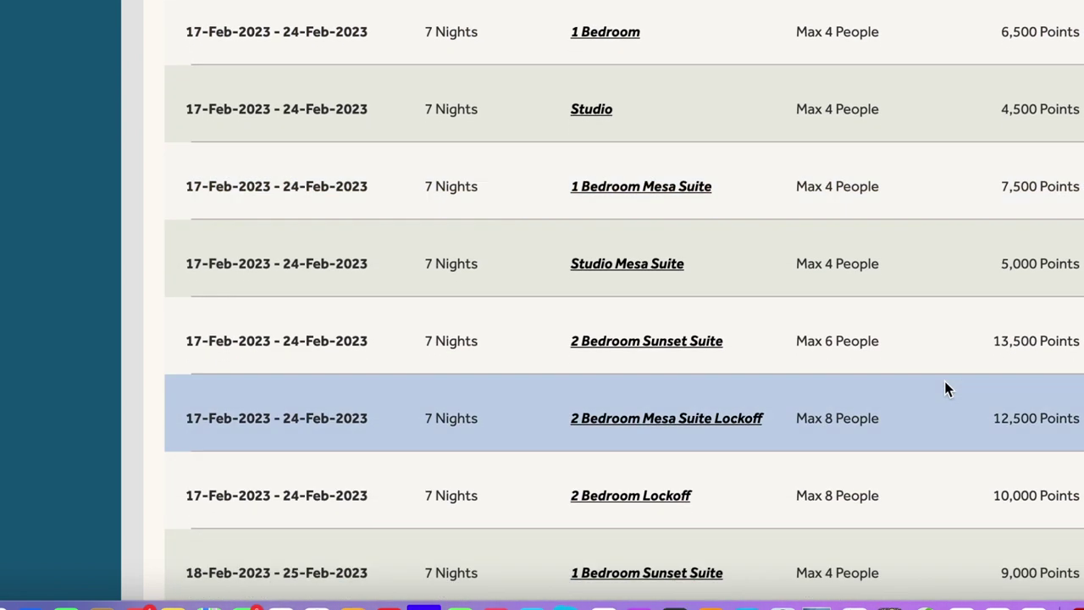
scroll(946, 388, "down", 4)
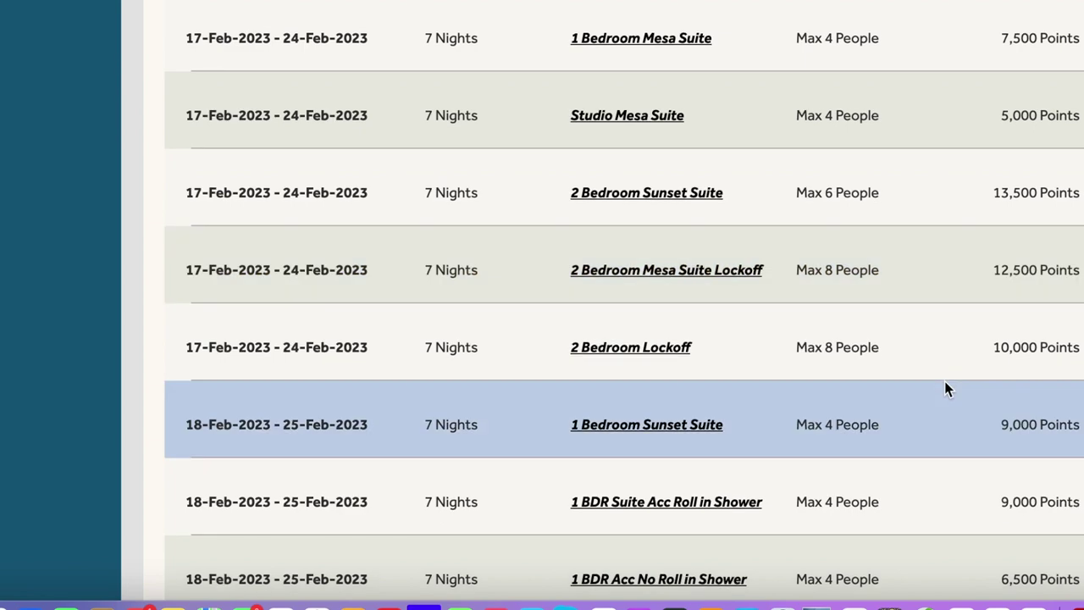
scroll(946, 388, "down", 4)
scroll(946, 388, "down", 6)
scroll(946, 386, "down", 6)
scroll(946, 388, "down", 6)
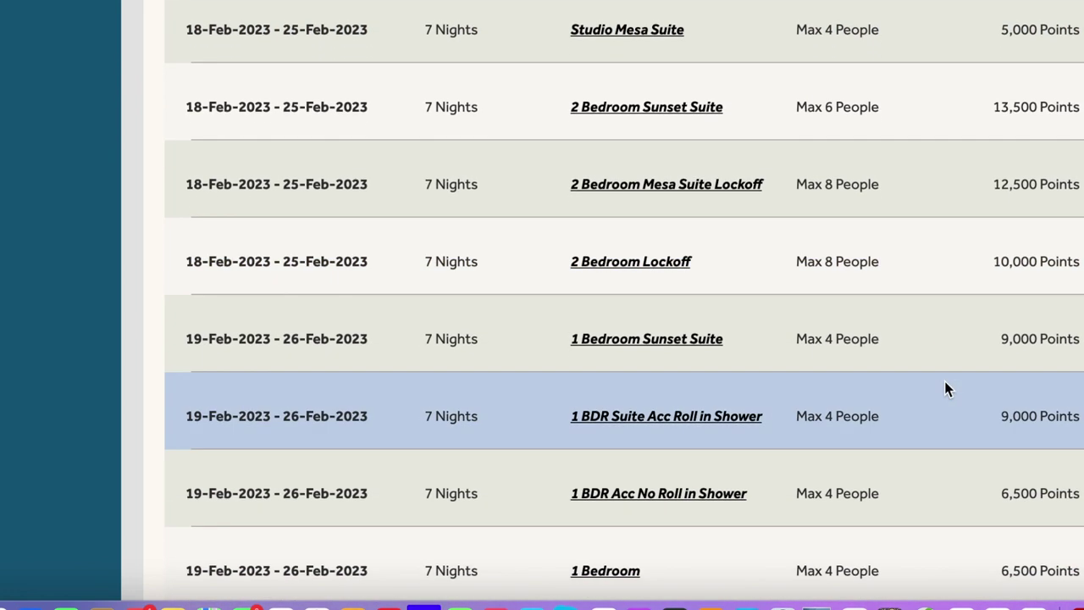
scroll(946, 388, "down", 10)
scroll(946, 388, "down", 12)
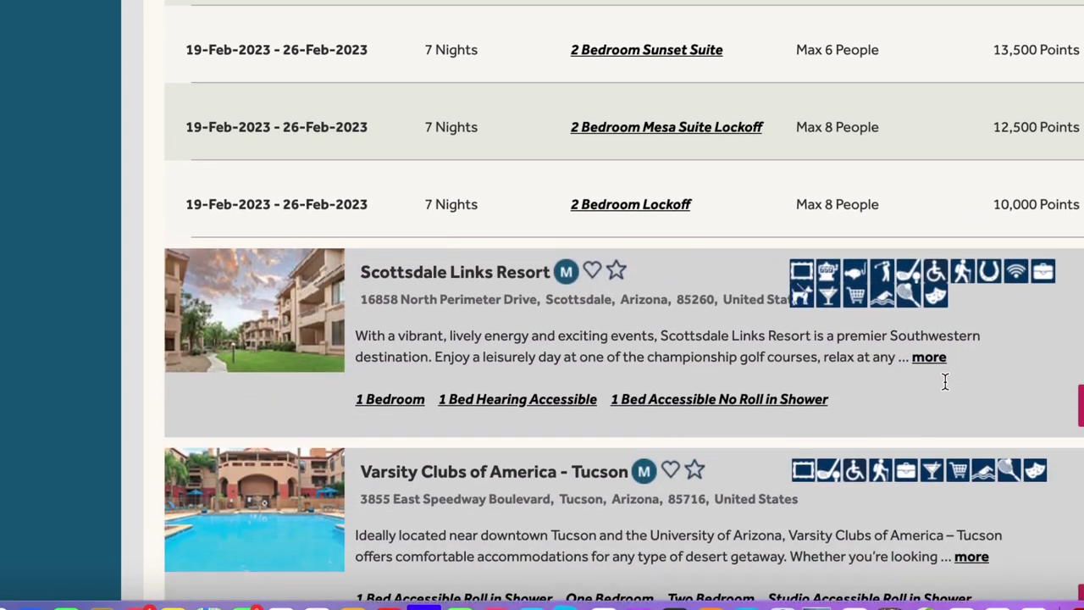
Expand the availability of Scottsdale Links Resort and review its unit types, stay dates and point costs
scroll(945, 381, "down", 1)
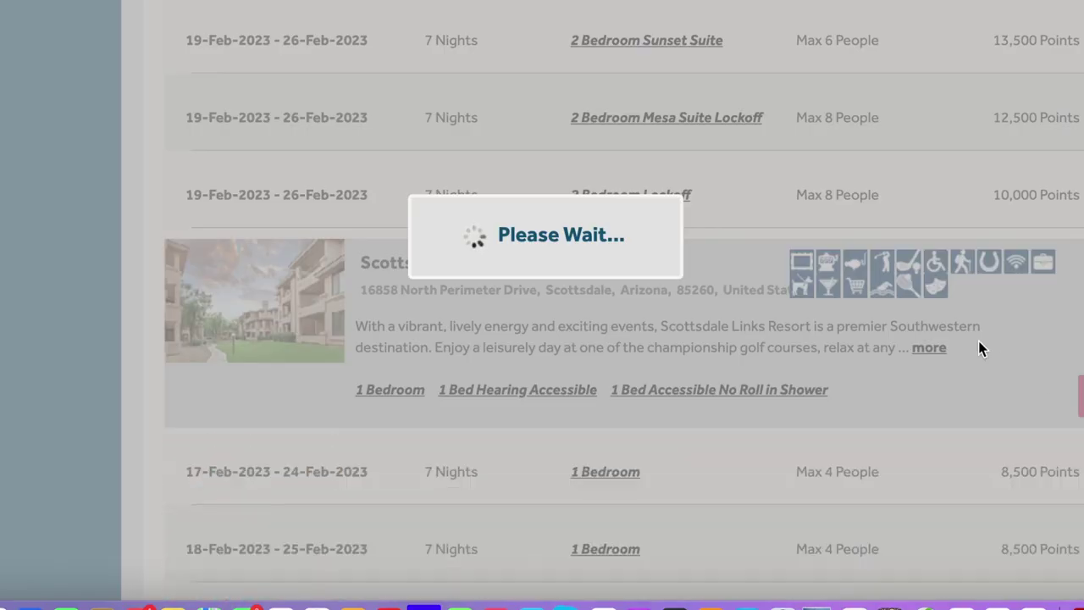
scroll(929, 347, "down", 5)
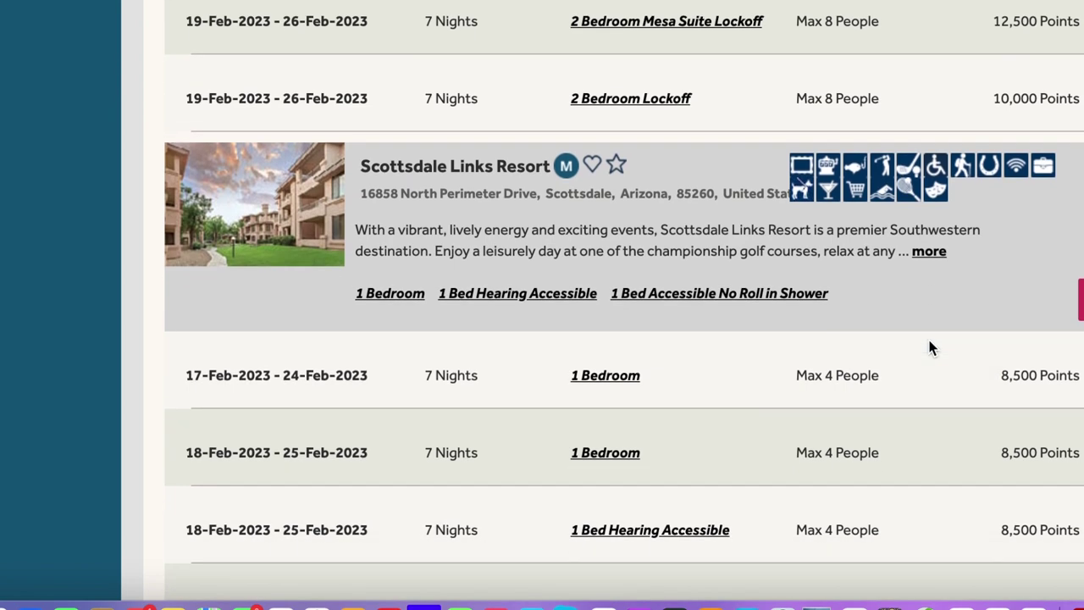
scroll(929, 347, "down", 5)
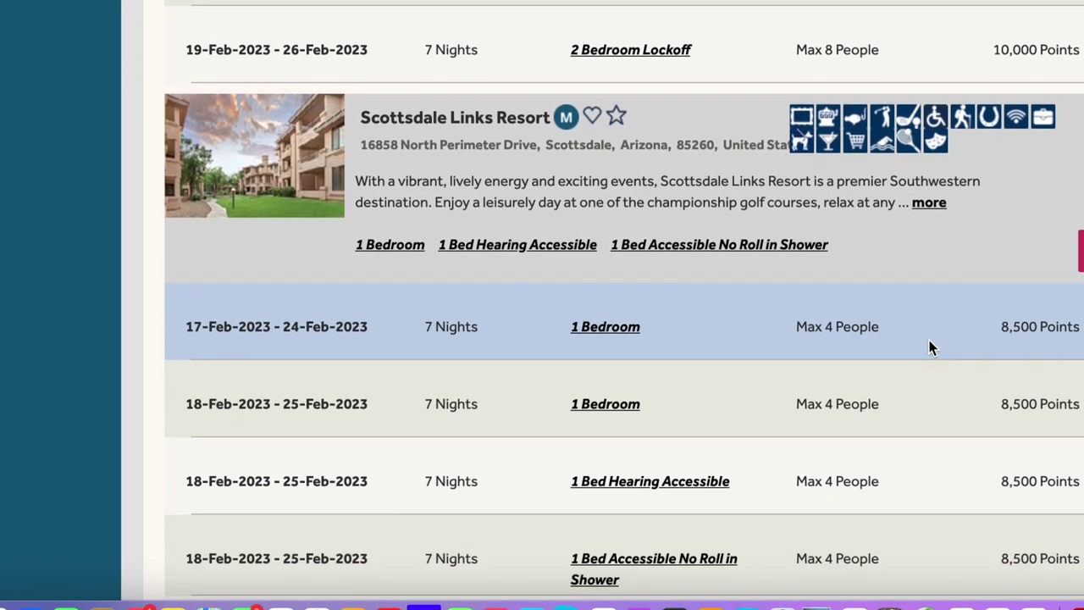
scroll(929, 347, "down", 6)
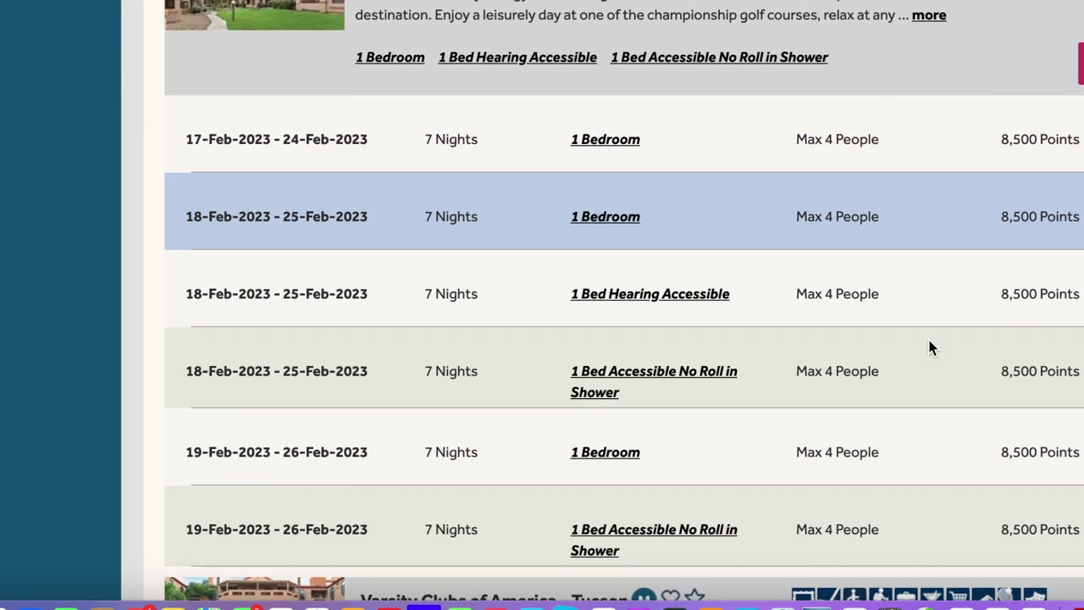
scroll(929, 348, "up", 2)
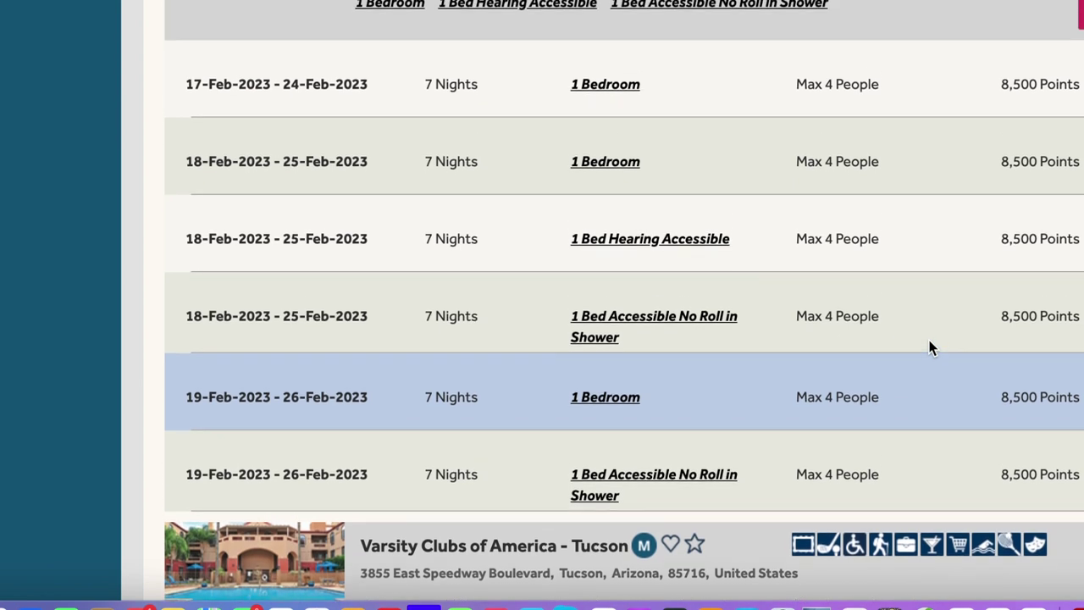
Expand the availability of Varsity Clubs of America - Tucson and review its unit types, stay dates and point costs
scroll(930, 348, "down", 4)
scroll(929, 347, "down", 5)
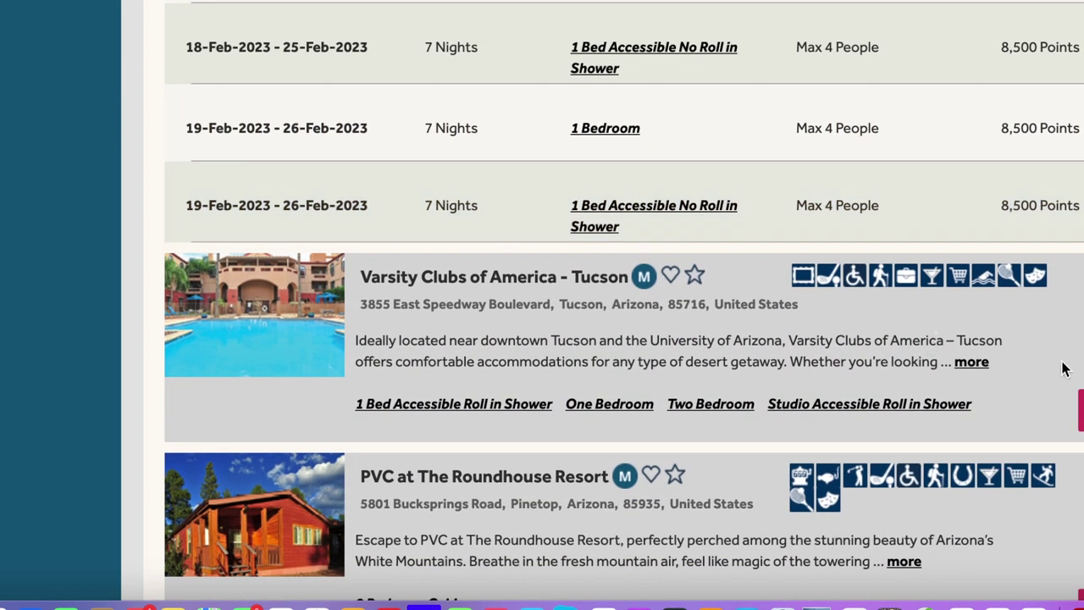
left_click(929, 347)
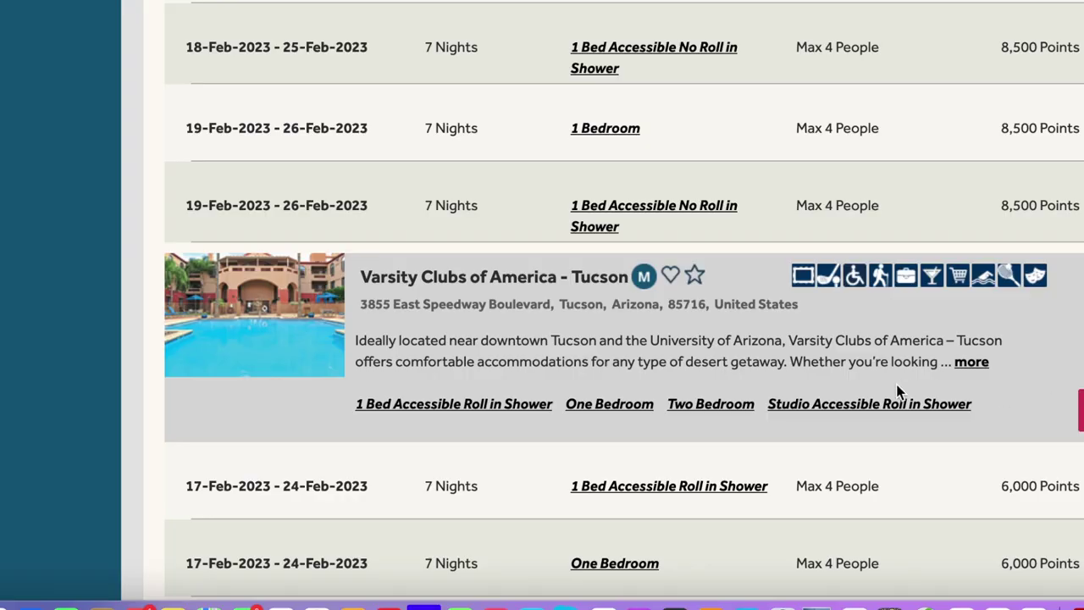
scroll(897, 391, "down", 8)
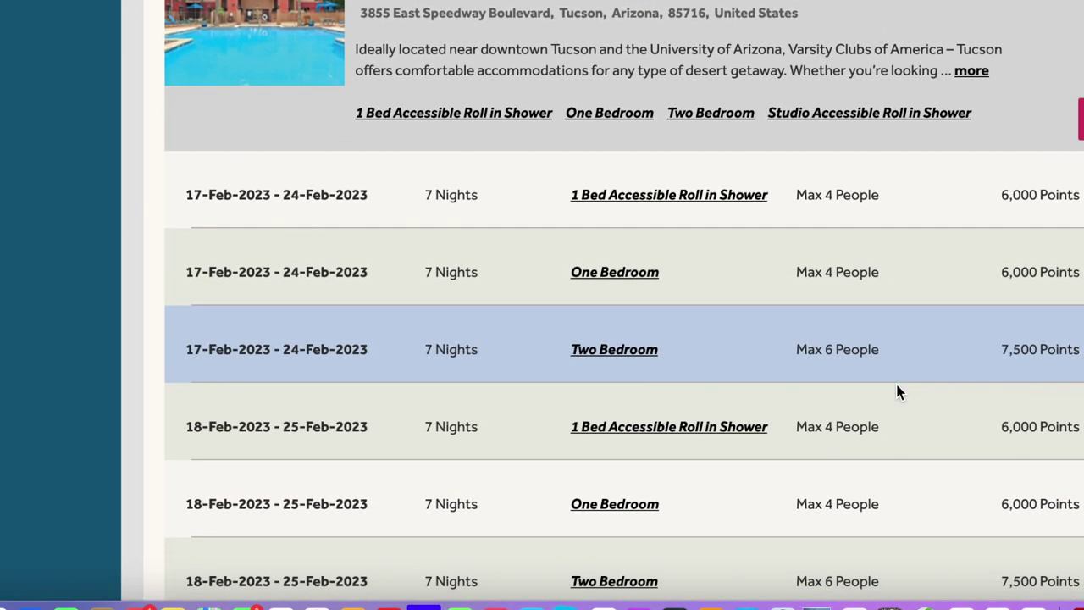
scroll(899, 392, "down", 3)
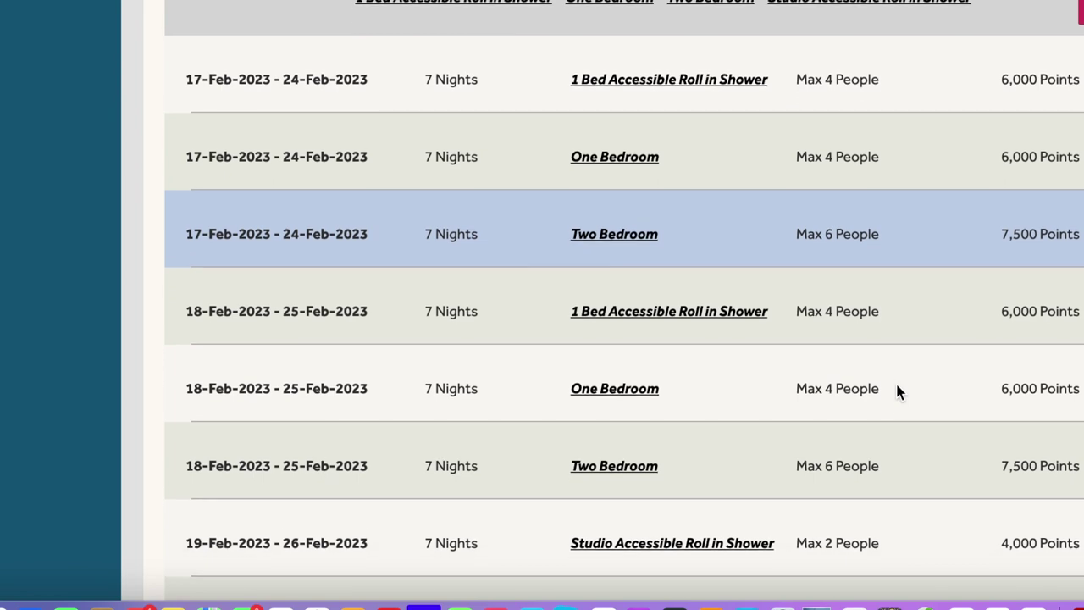
scroll(900, 392, "down", 4)
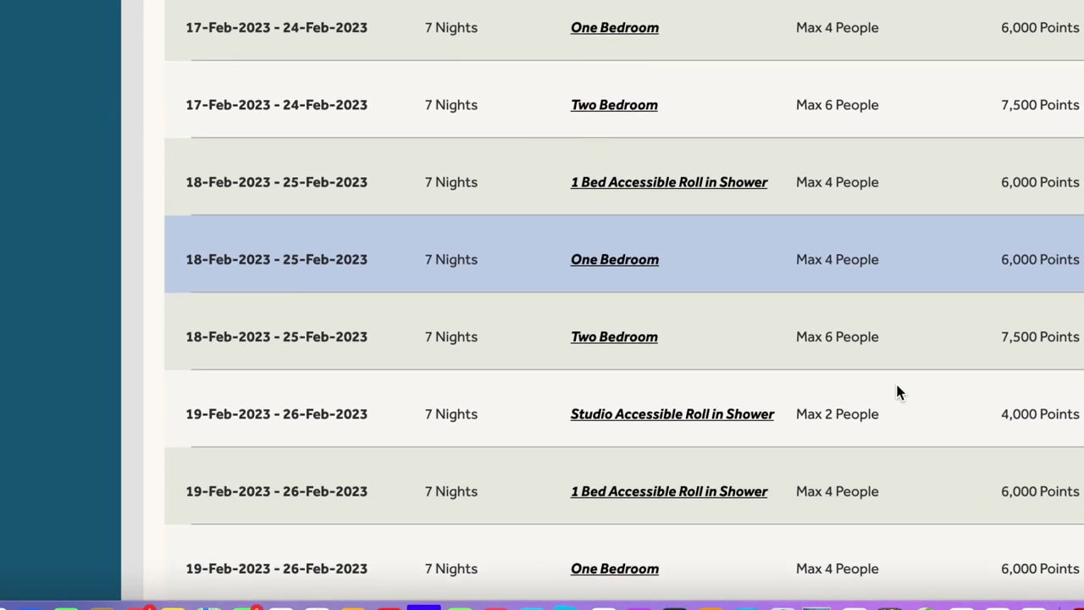
scroll(898, 391, "down", 5)
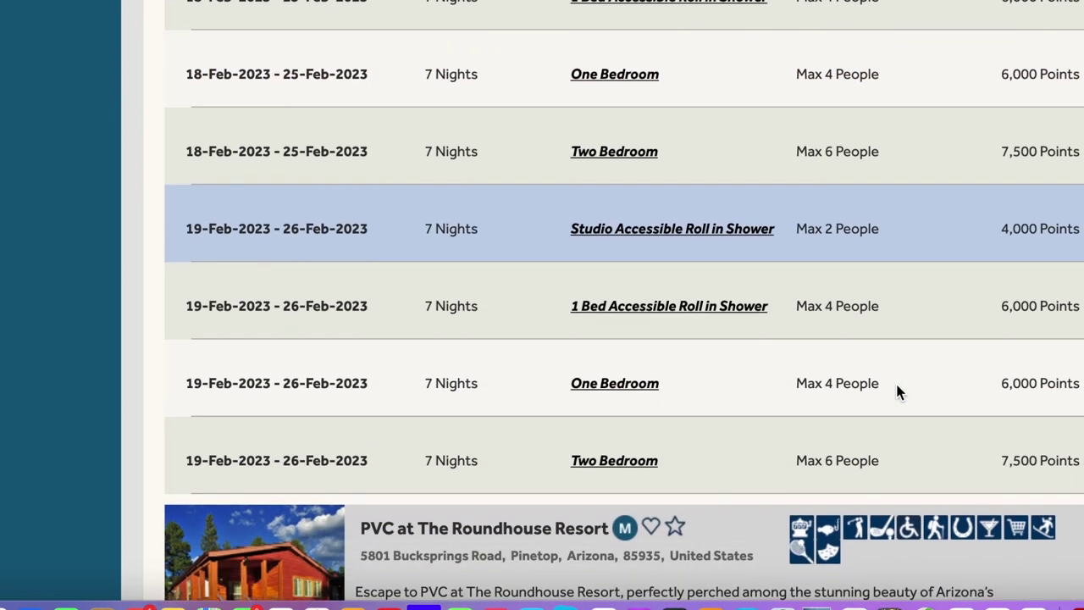
Expand the availability of PVC at The Roundhouse Resort and review its cabin's stay dates and point costs
scroll(899, 391, "down", 1)
scroll(900, 392, "down", 5)
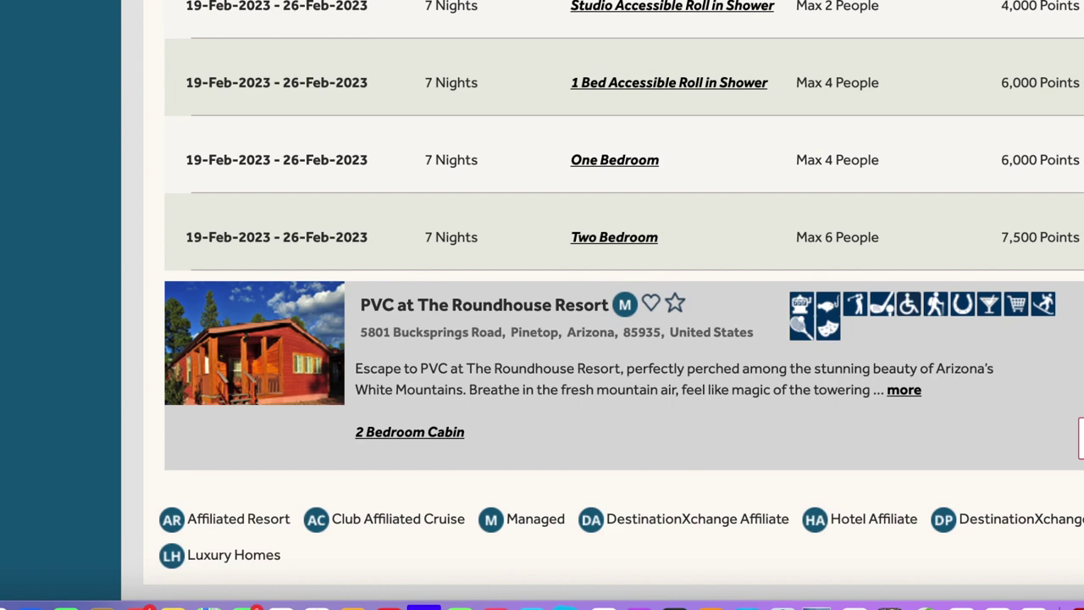
scroll(960, 431, "down", 3)
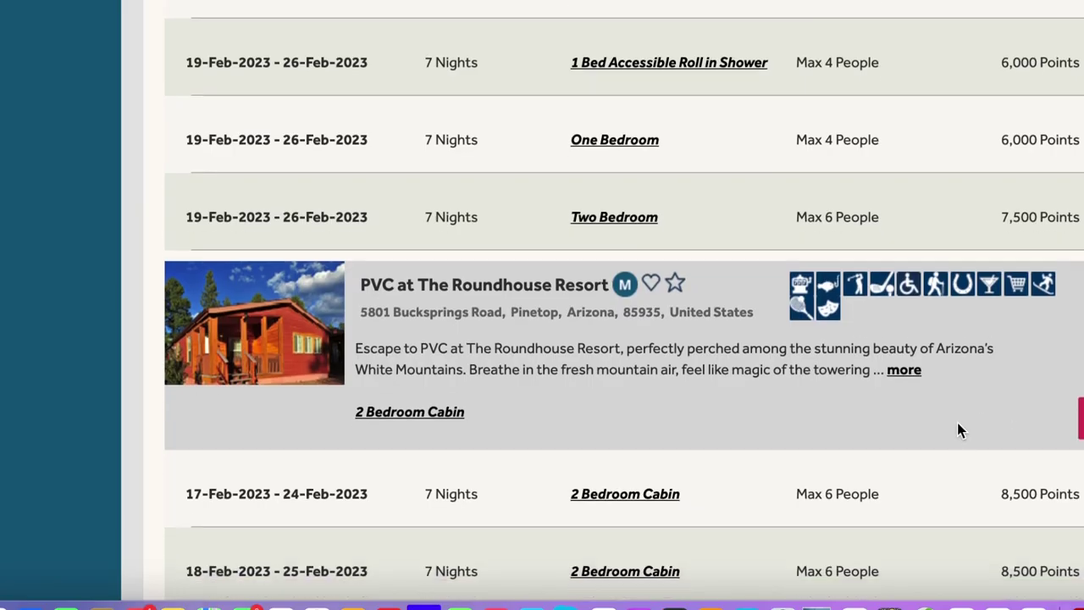
scroll(959, 430, "down", 3)
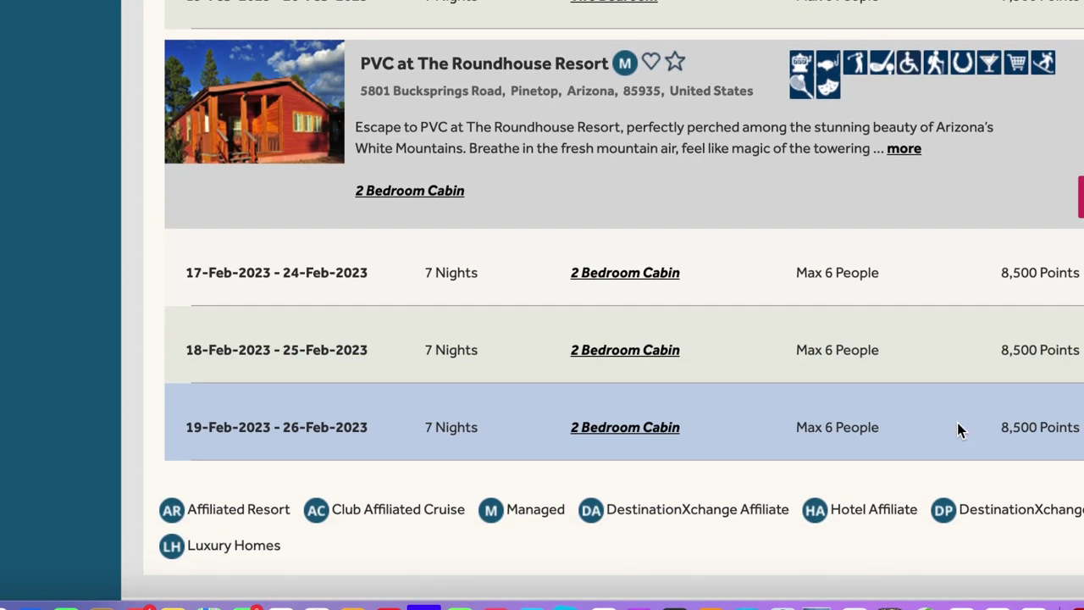
scroll(959, 430, "down", 2)
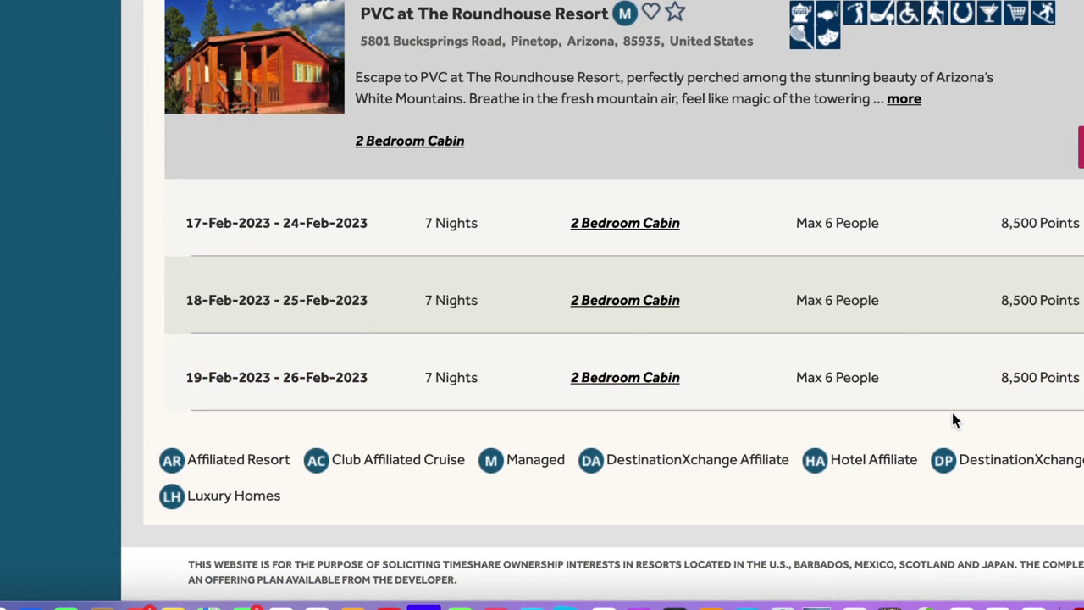
scroll(1033, 472, "down", 4)
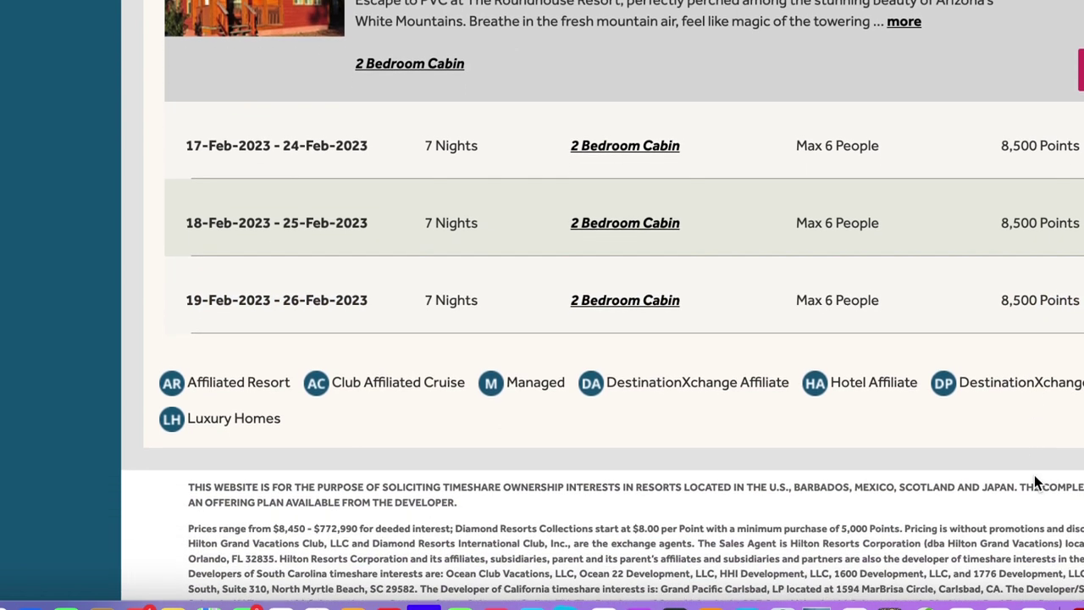
scroll(1034, 474, "up", 5)
scroll(1034, 474, "up", 1)
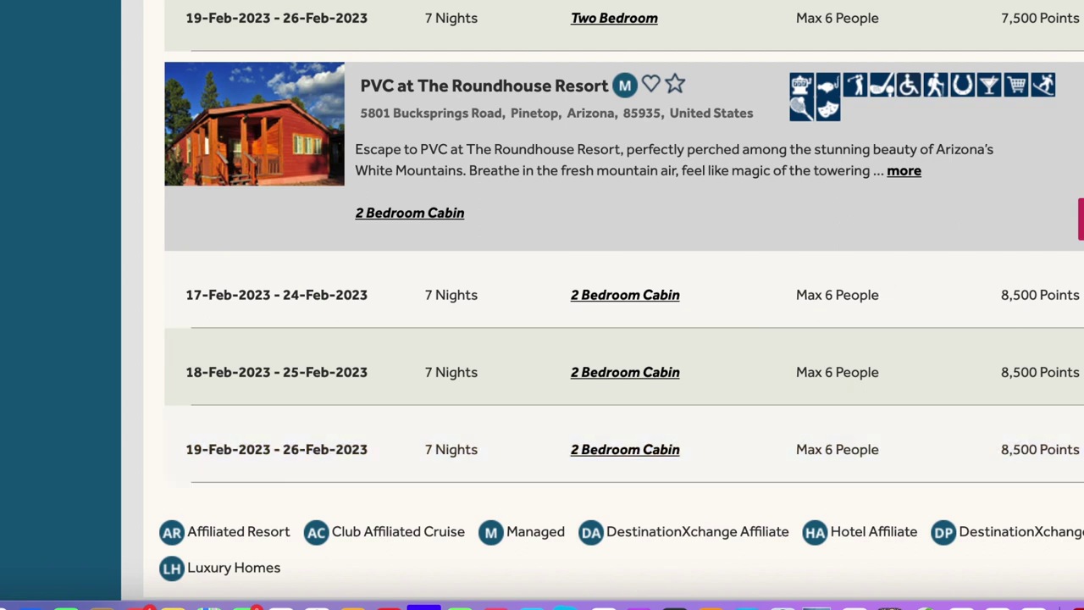
Set the destination of the basic availability search to the state of California
scroll(666, 312, "up", 15)
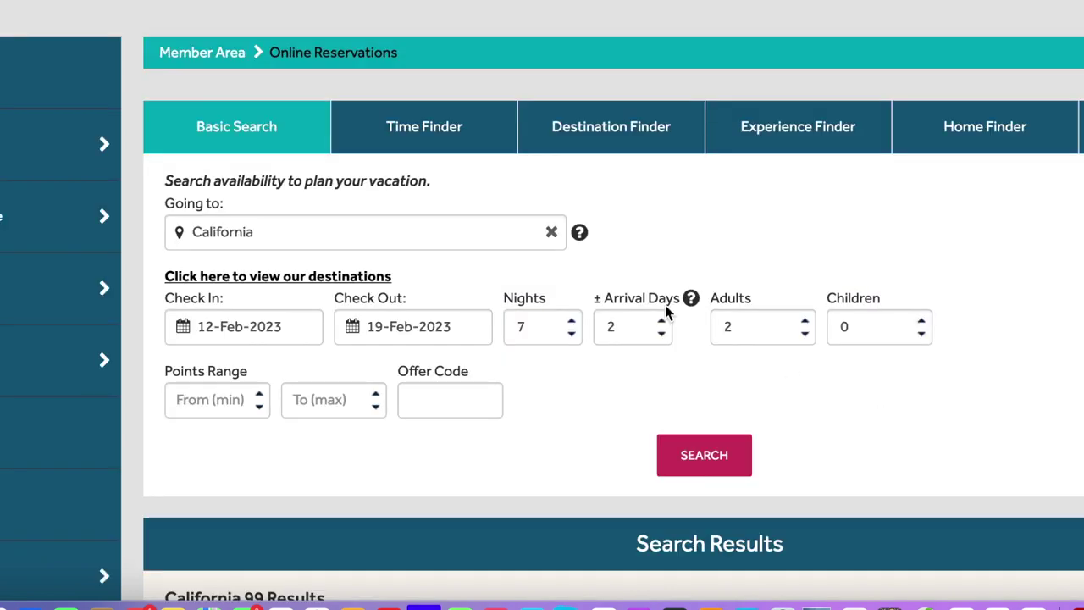
double_click(247, 232)
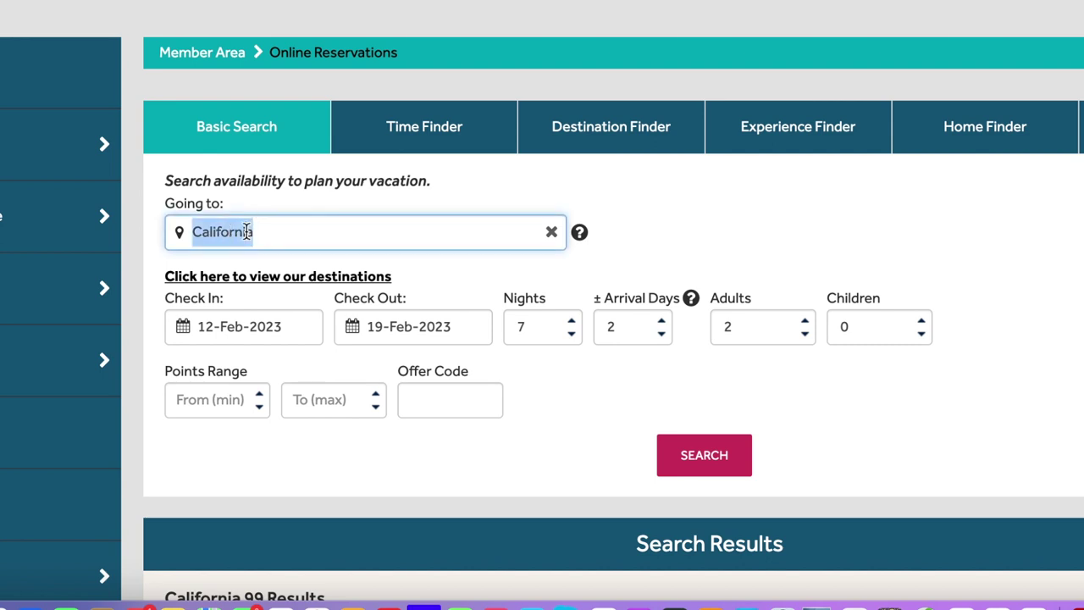
type("Calif")
key("BackSpace")
type("fo")
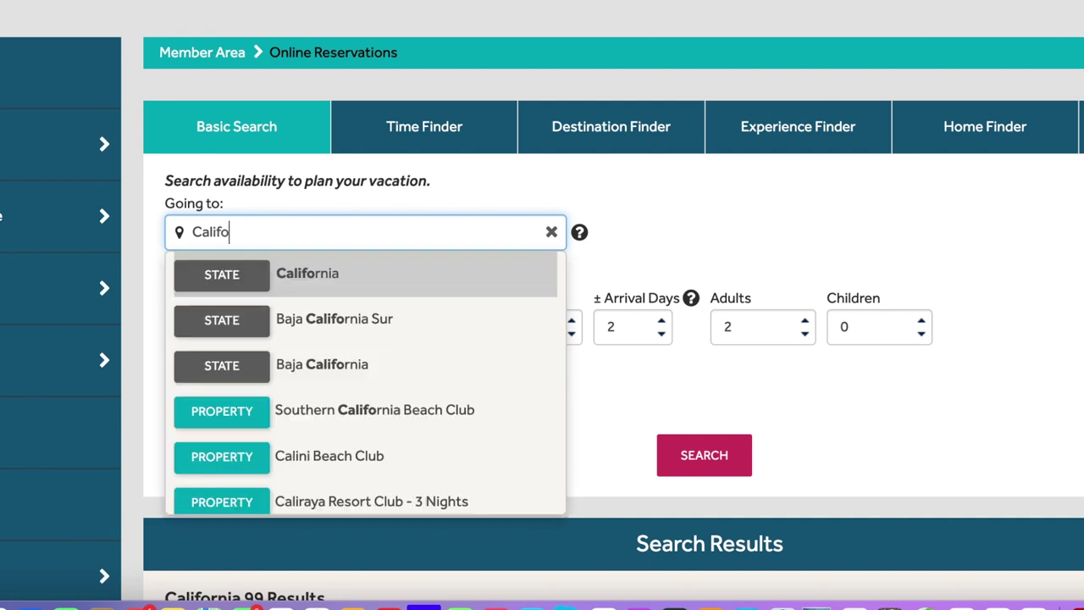
left_click(211, 282)
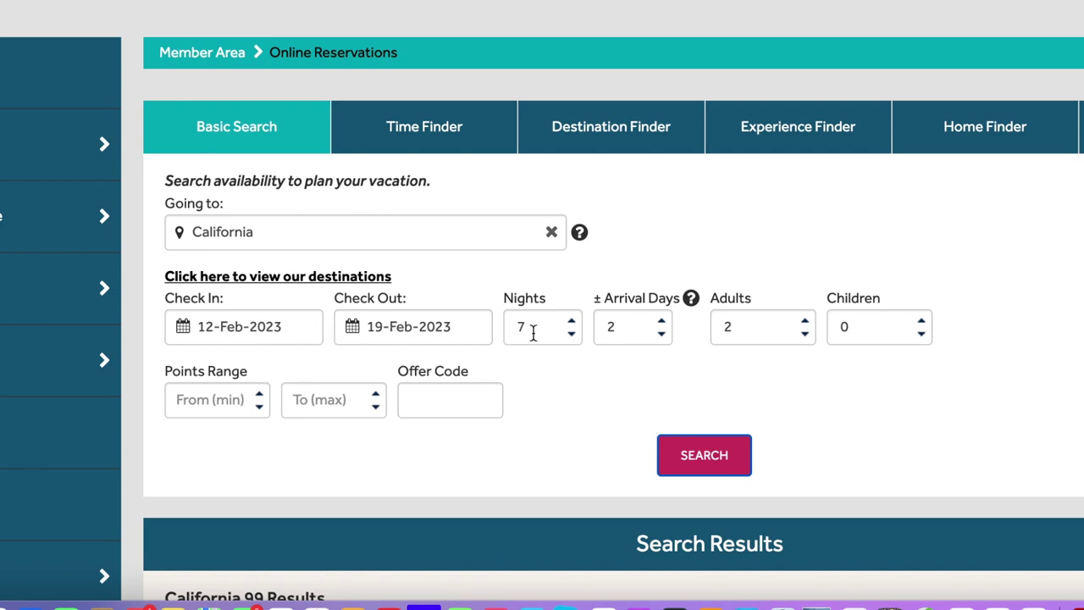
Set the arrival-day flexibility to 1 and rerun the California availability search
left_click(661, 336)
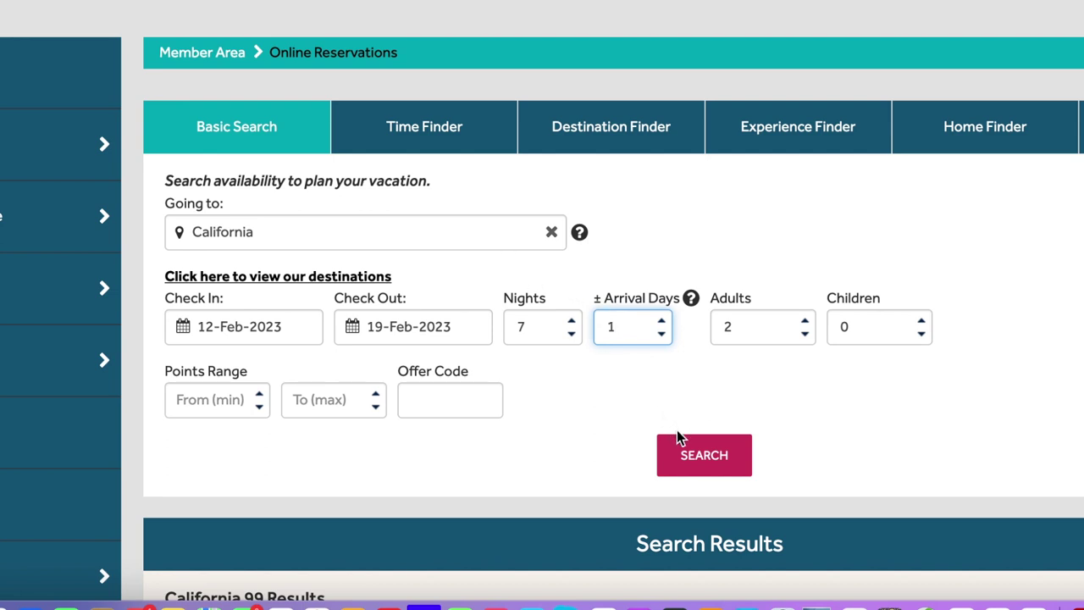
left_click(688, 457)
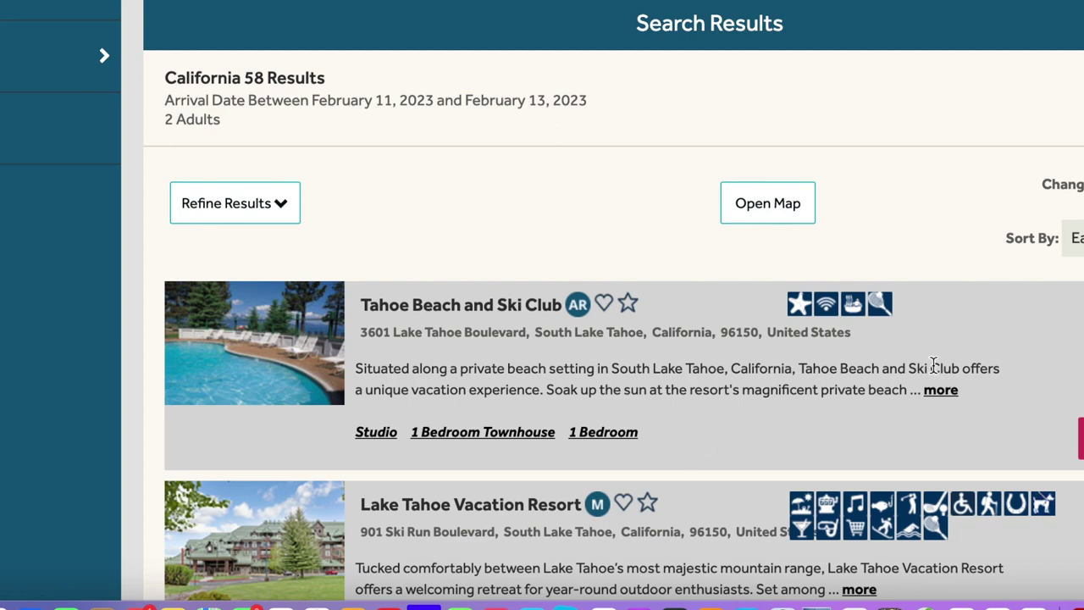
Expand the availability of Tahoe Beach and Ski Club and review its unit types, stay dates and point costs
left_click(1081, 438)
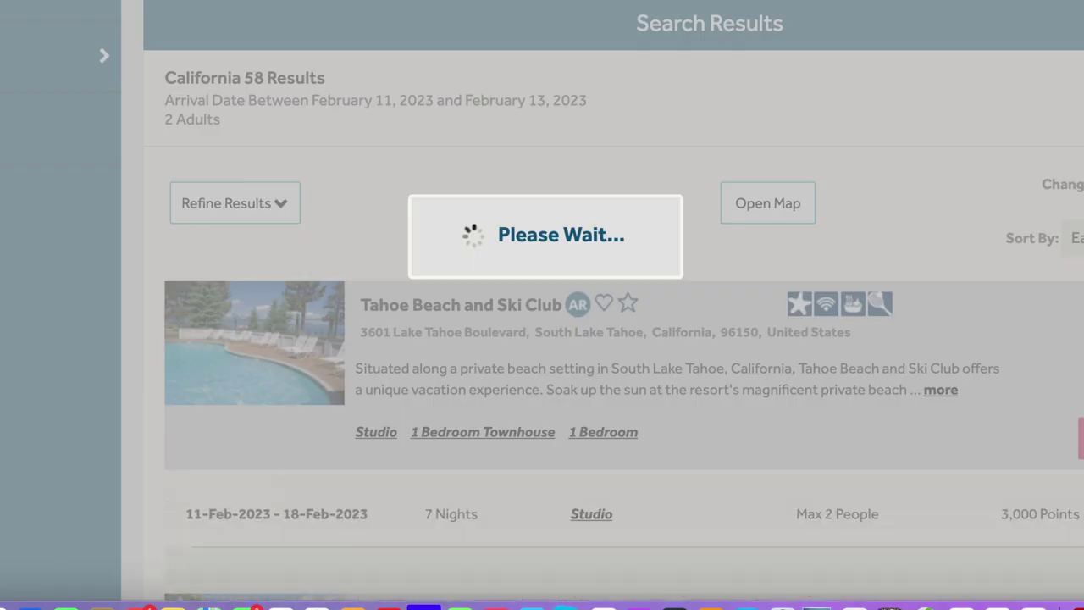
scroll(1015, 398, "down", 5)
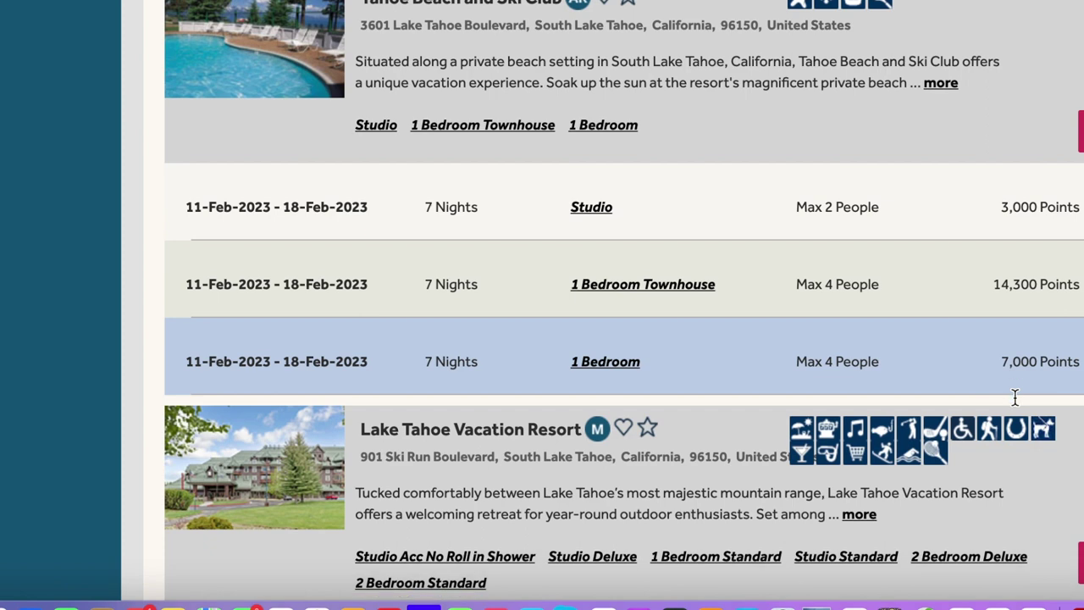
scroll(688, 182, "up", 2)
scroll(689, 188, "up", 1)
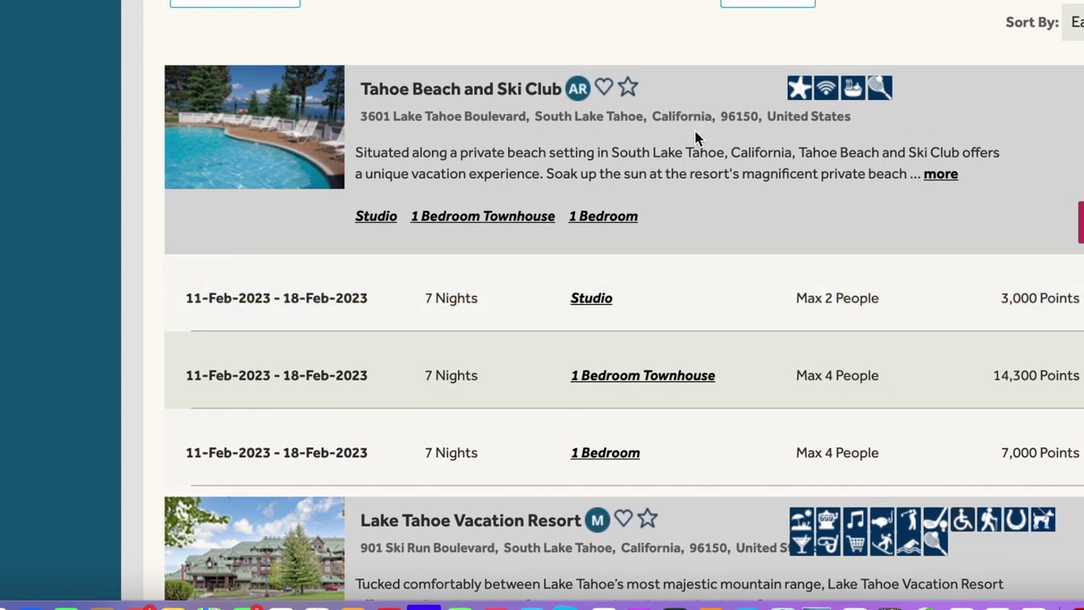
scroll(673, 206, "down", 2)
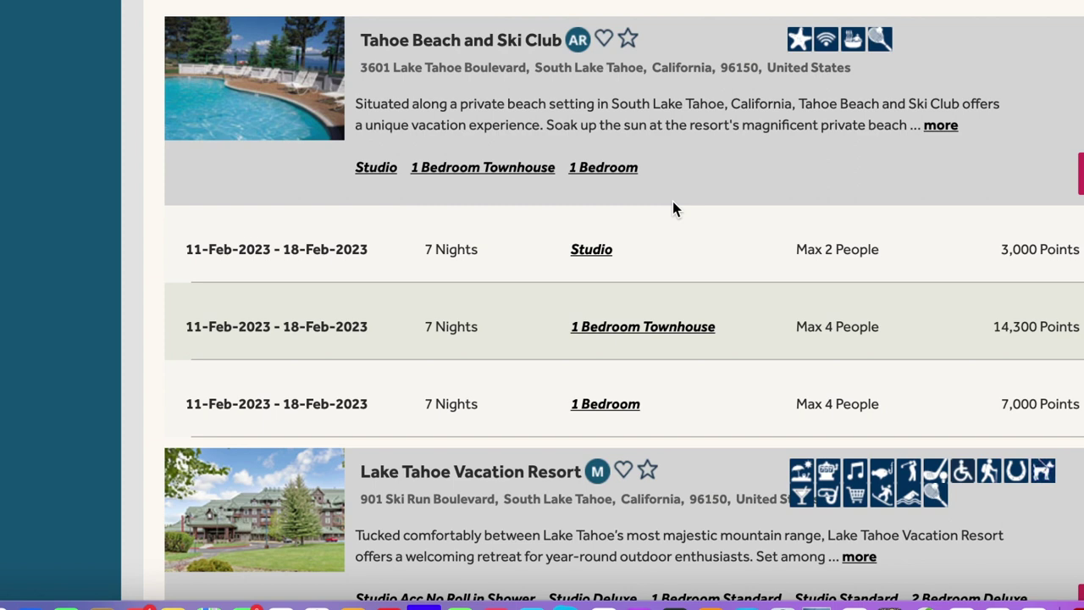
scroll(697, 279, "down", 4)
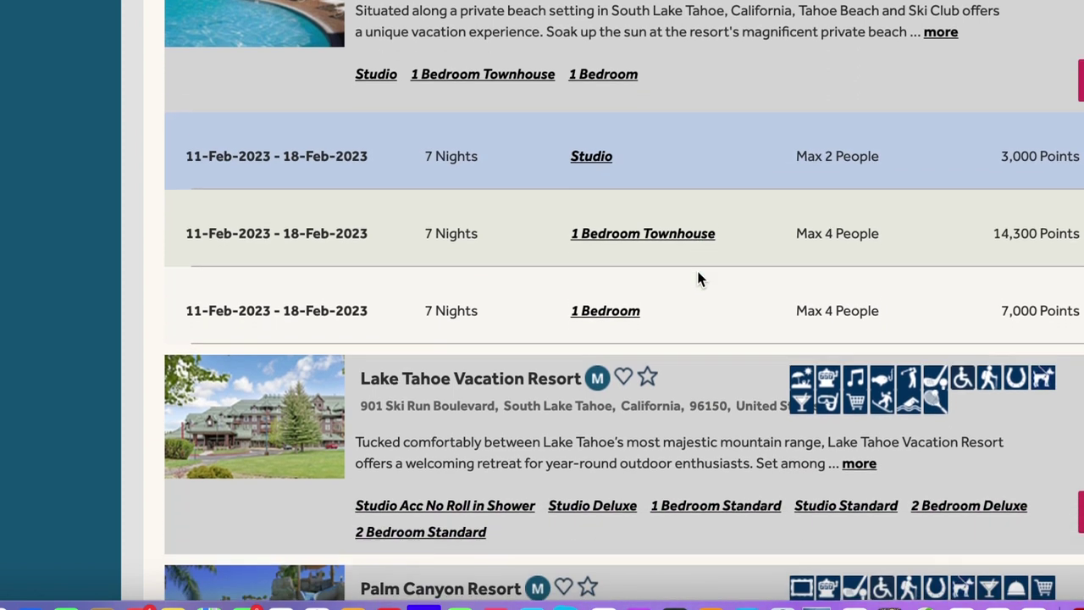
scroll(699, 279, "down", 1)
scroll(699, 279, "up", 4)
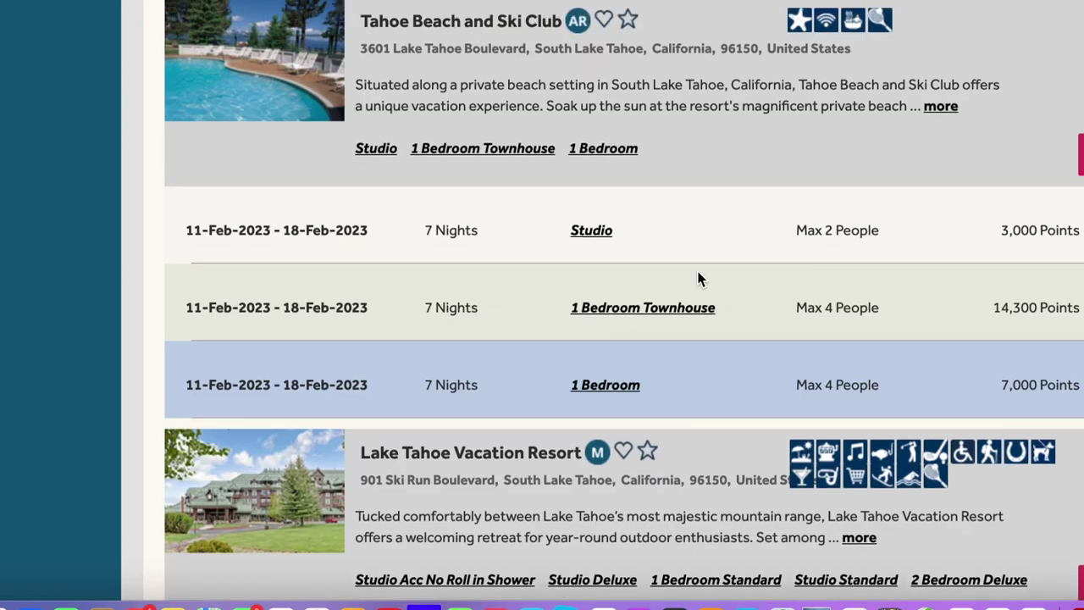
Refine the California results to the Managed accommodation type and apply the filter
scroll(698, 279, "up", 12)
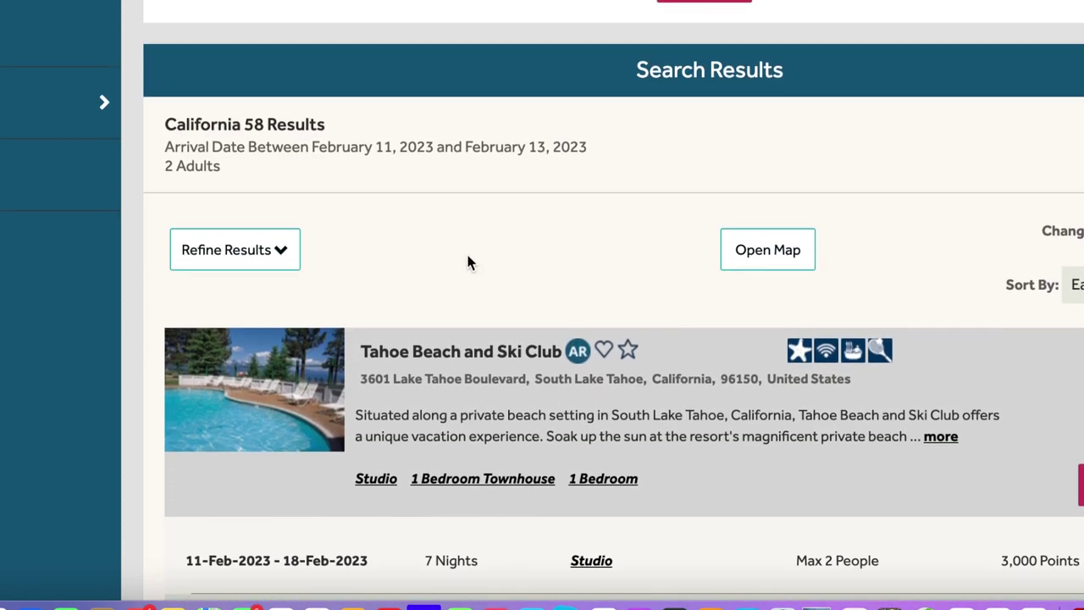
left_click(282, 254)
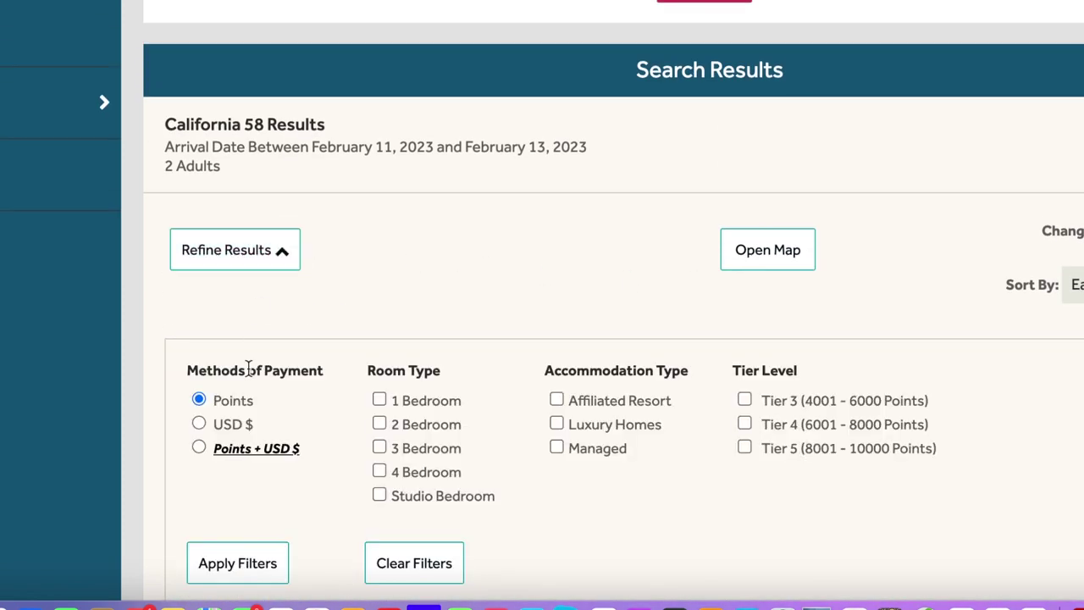
left_click(557, 448)
left_click(251, 566)
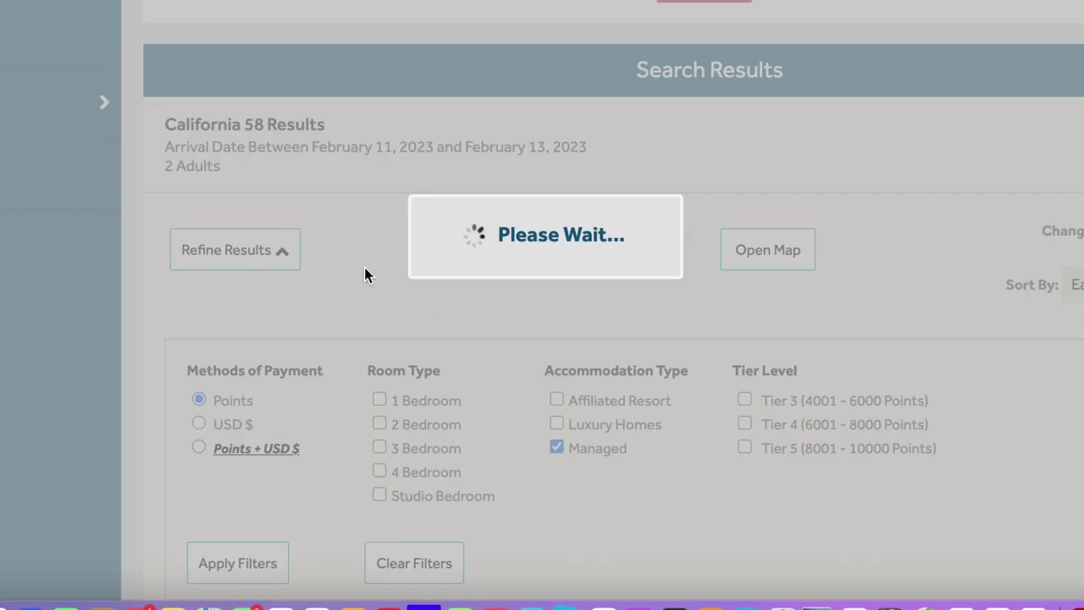
Expand the availability of Palm Canyon Resort and compare the point costs of its unit types across the stay dates
scroll(365, 274, "down", 5)
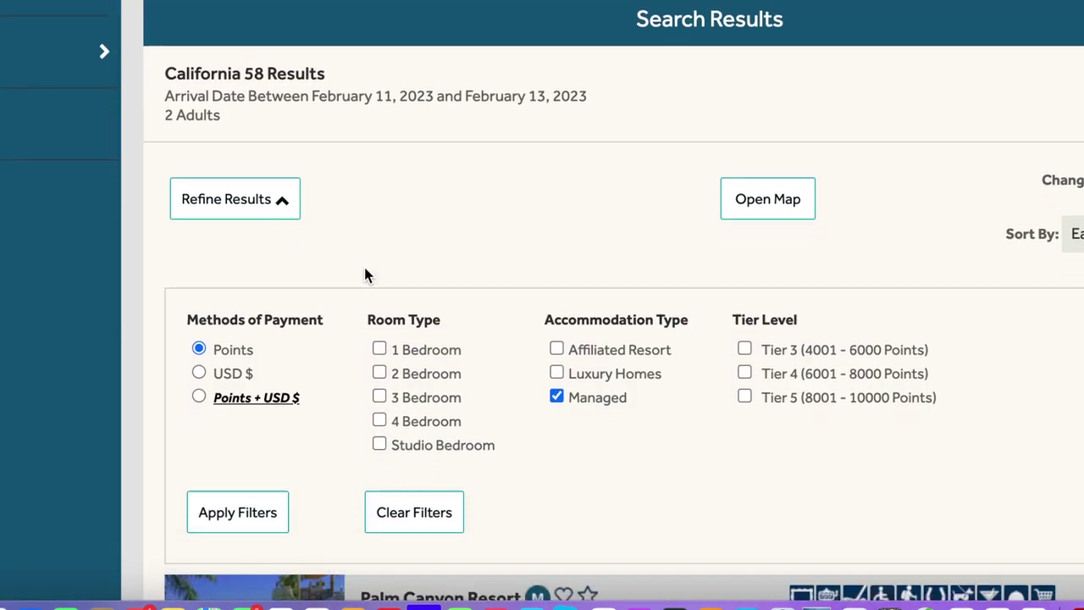
scroll(365, 275, "down", 3)
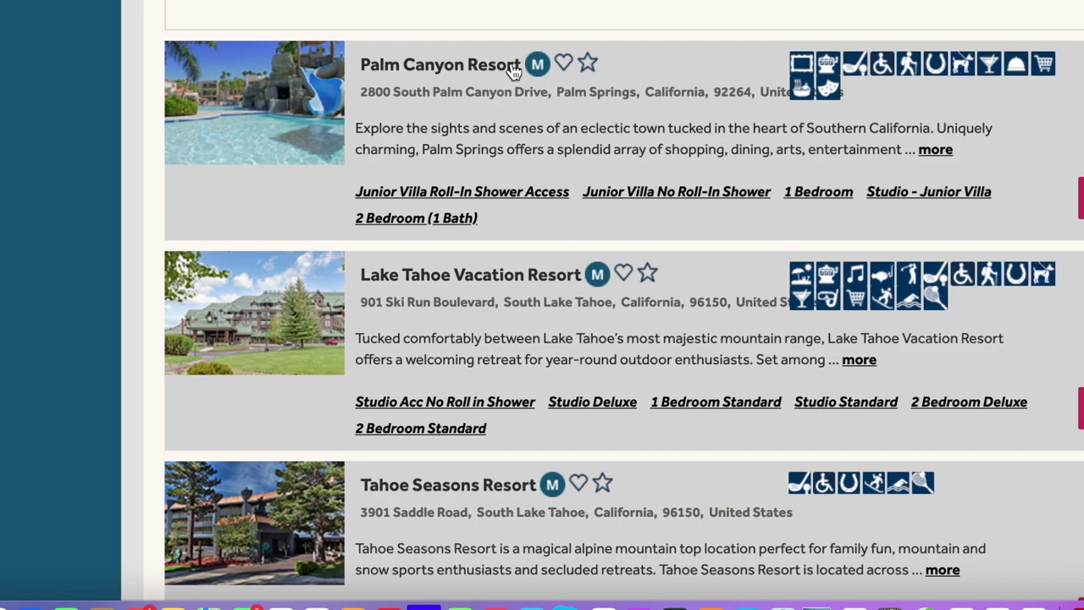
left_click(928, 191)
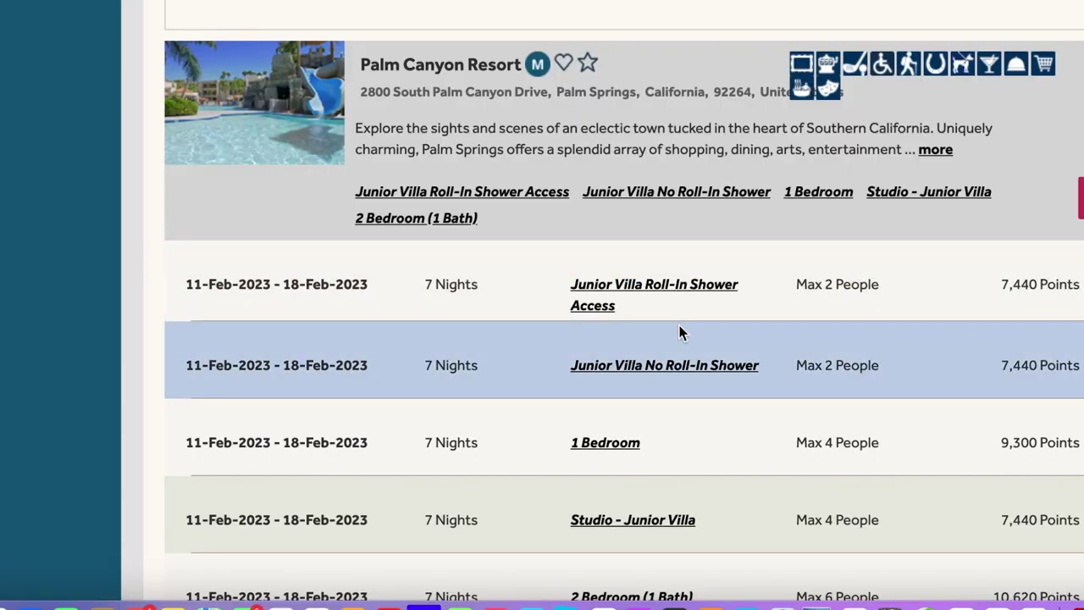
scroll(680, 331, "down", 2)
scroll(681, 333, "down", 5)
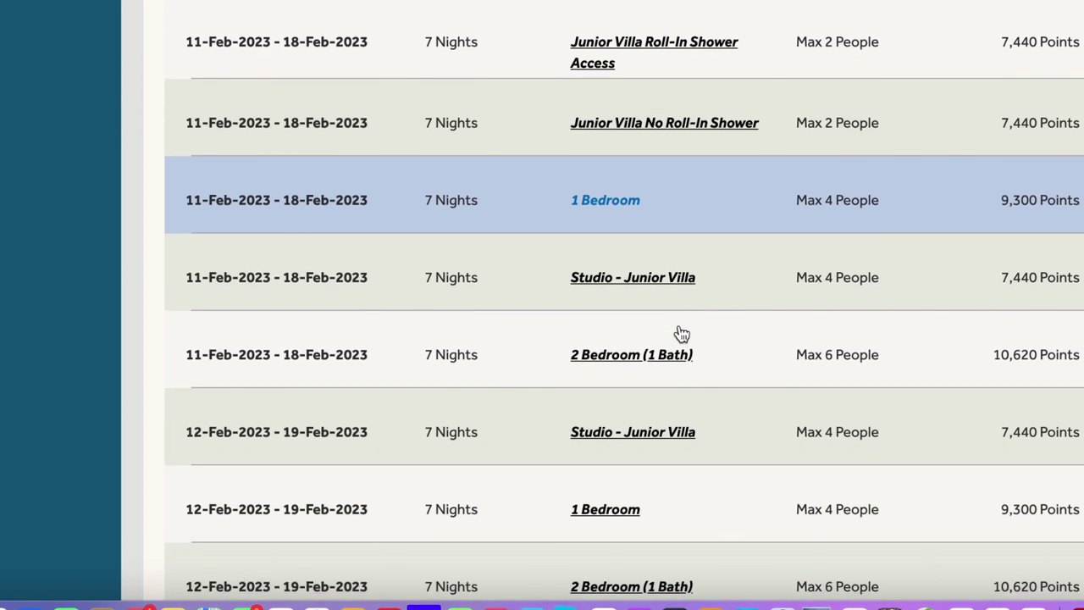
scroll(680, 333, "down", 3)
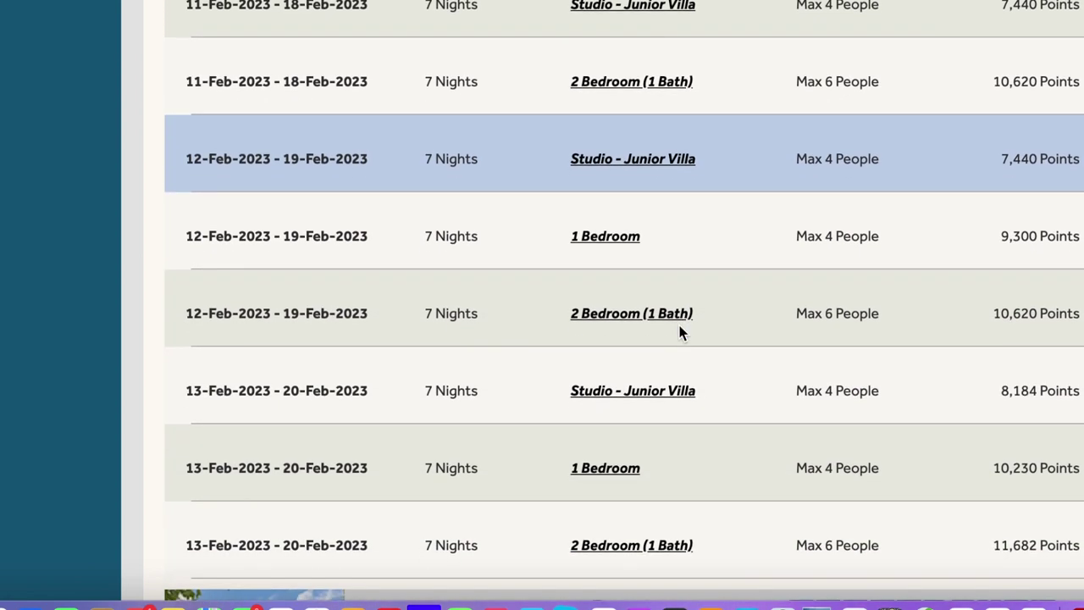
scroll(679, 332, "up", 4)
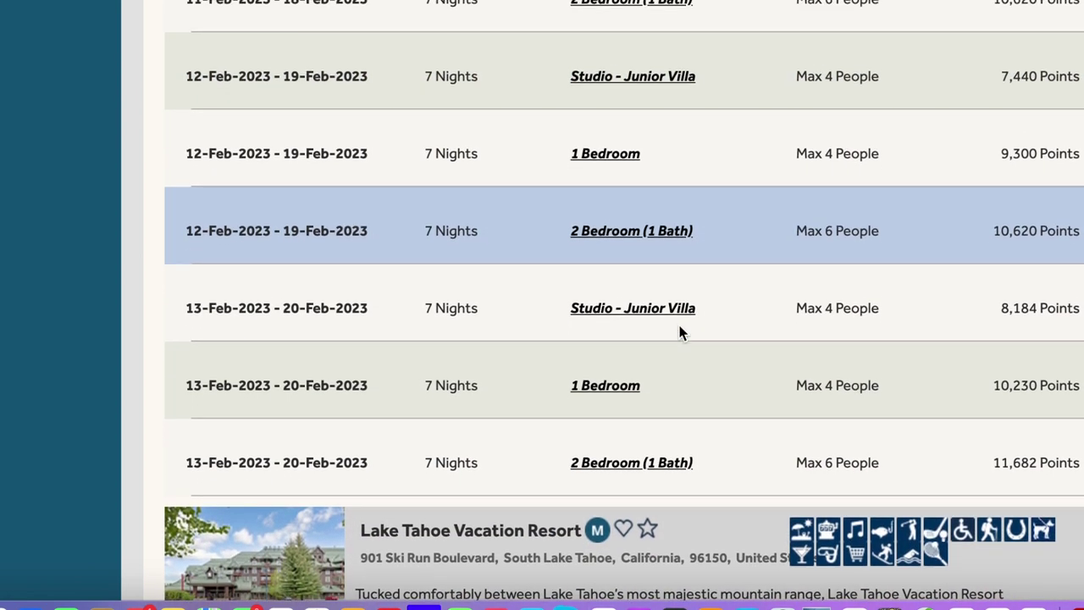
scroll(679, 325, "up", 3)
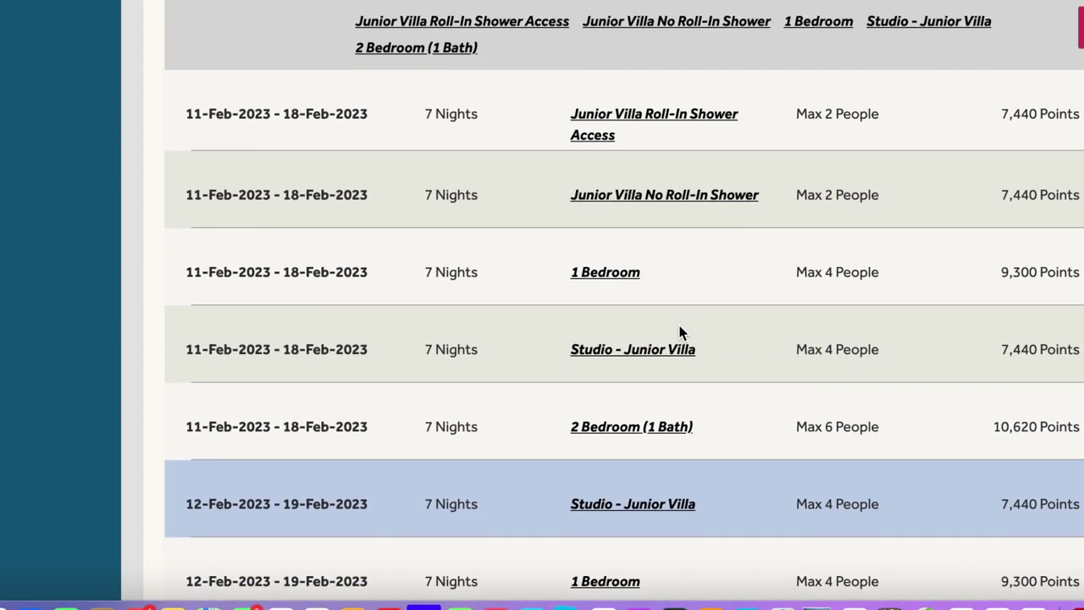
scroll(679, 333, "down", 4)
scroll(679, 333, "down", 3)
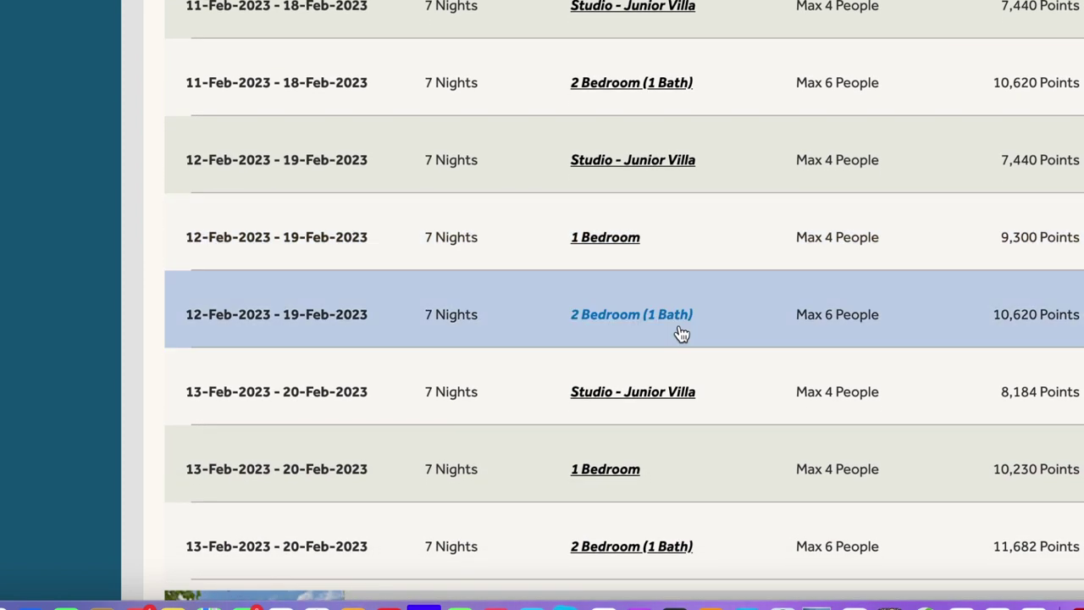
scroll(682, 332, "down", 2)
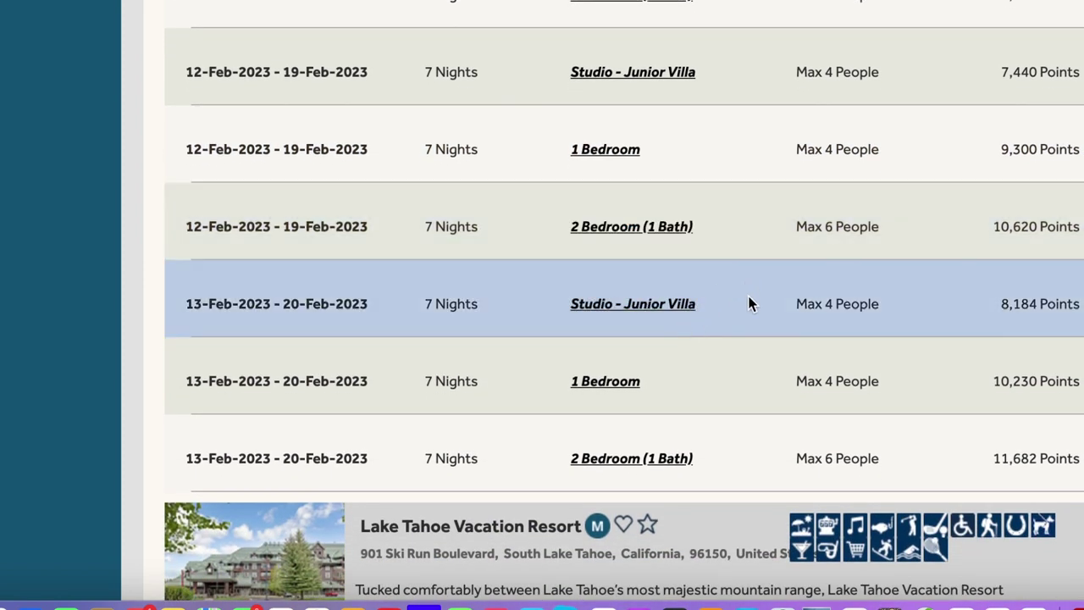
Expand the availability of Lake Tahoe Vacation Resort and review its studio, one- and two-bedroom stay dates and point costs
scroll(752, 327, "down", 7)
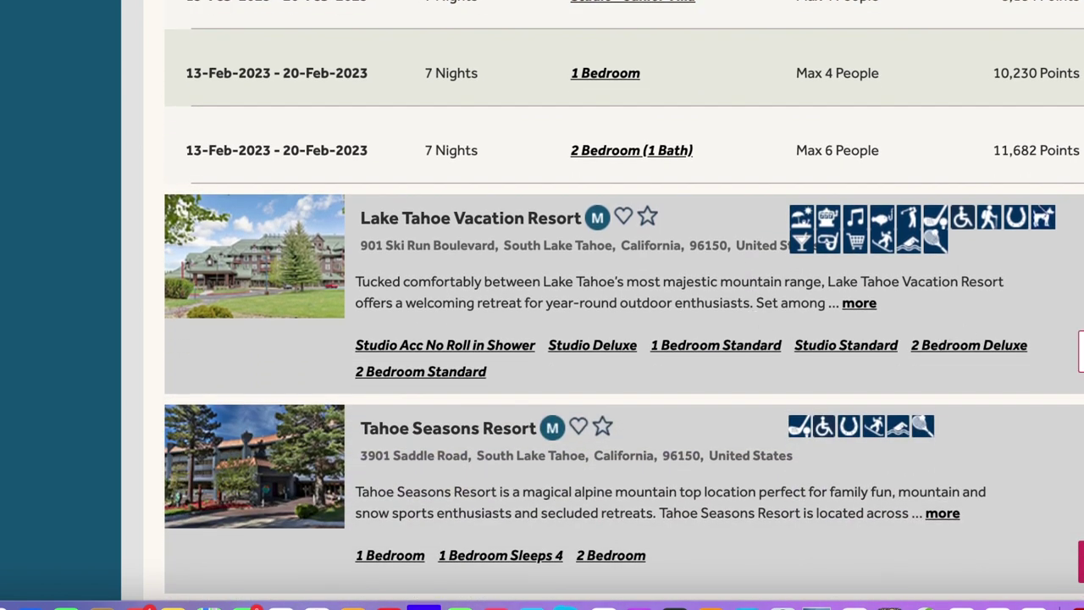
scroll(609, 305, "down", 3)
scroll(946, 366, "down", 4)
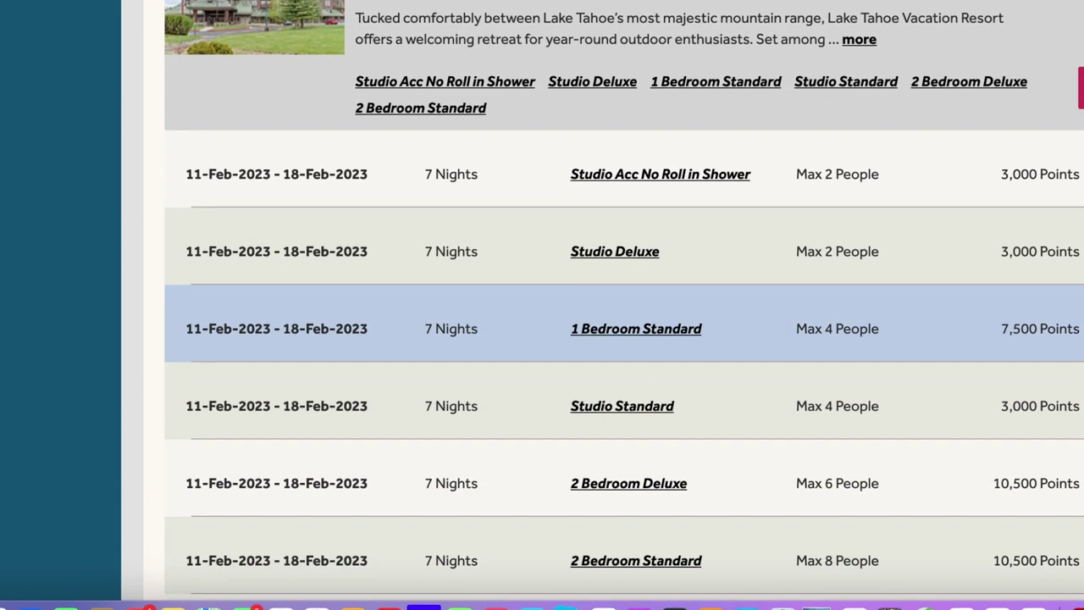
scroll(946, 365, "down", 3)
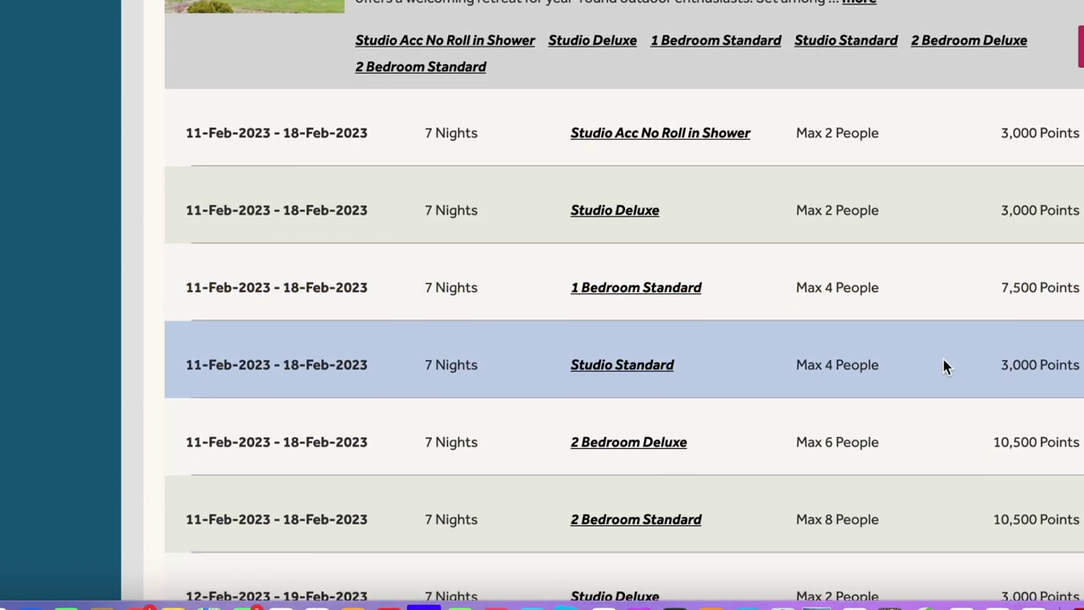
scroll(946, 366, "down", 3)
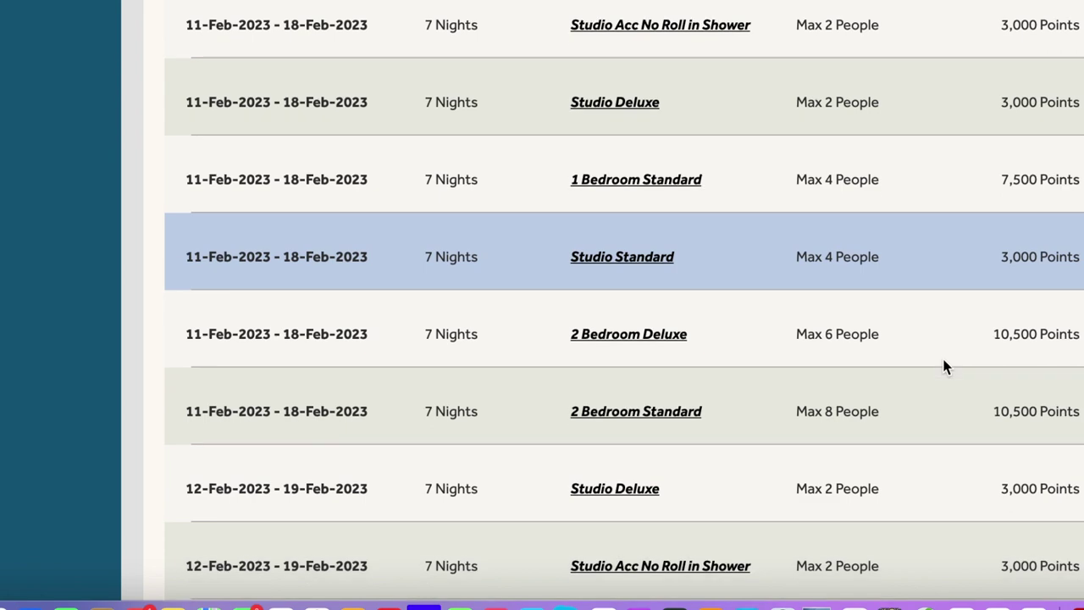
scroll(946, 366, "down", 5)
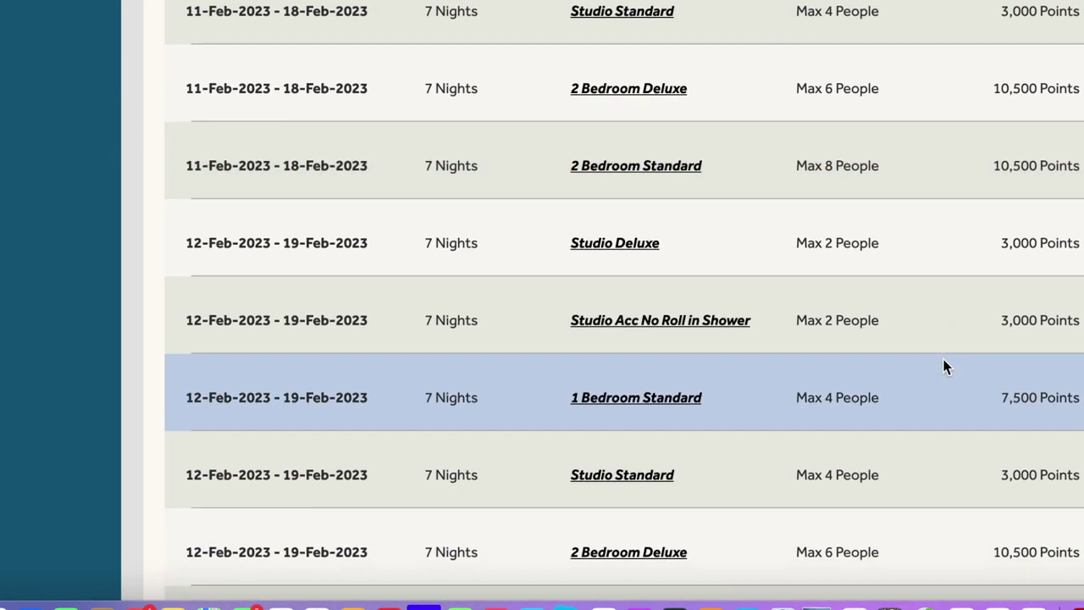
scroll(946, 366, "down", 5)
scroll(946, 366, "down", 6)
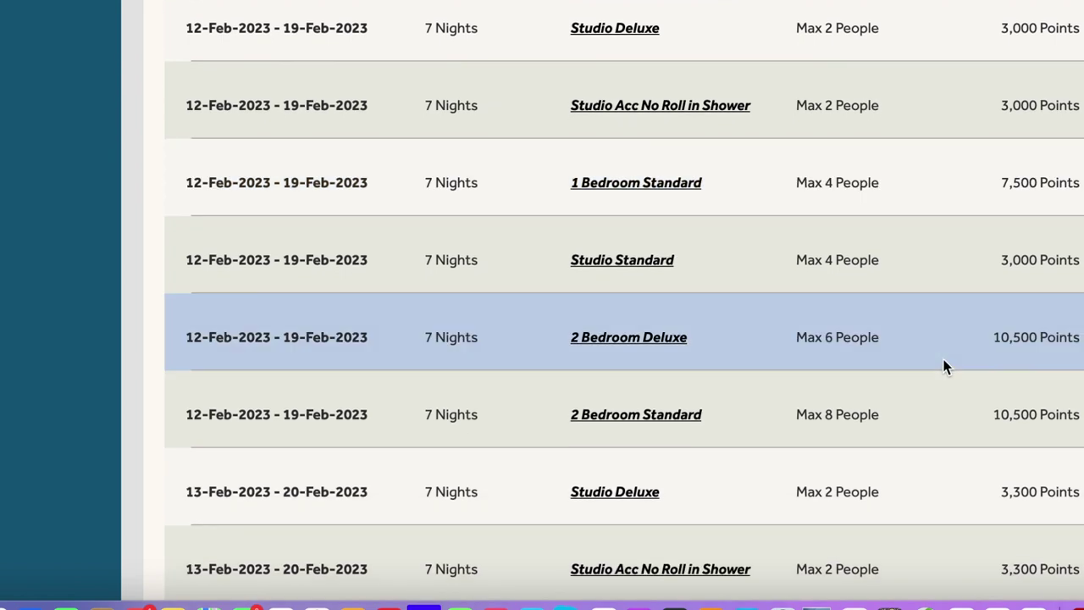
scroll(946, 359, "down", 2)
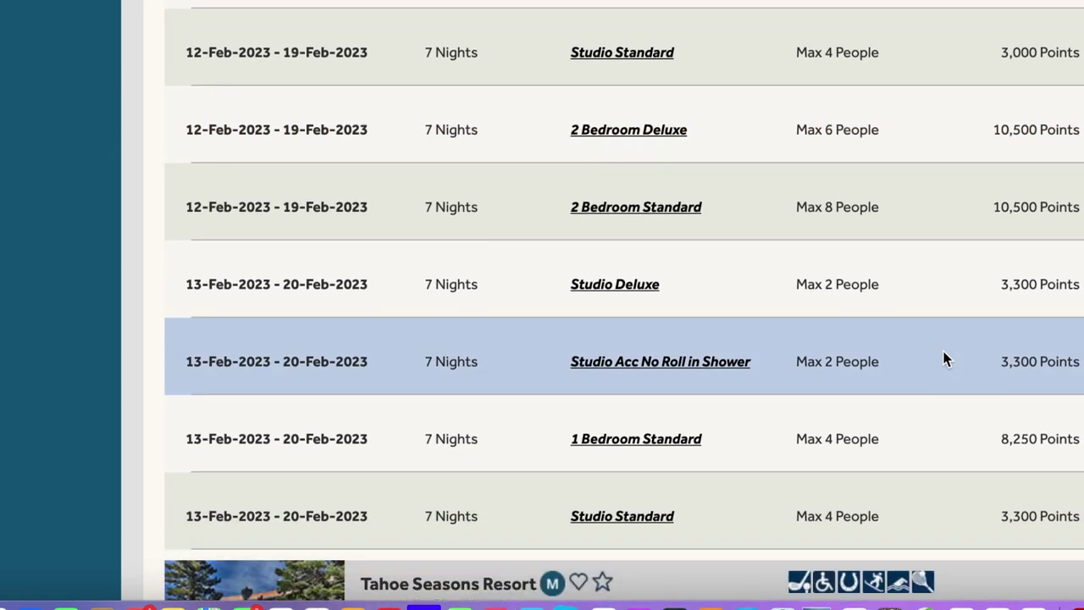
scroll(946, 359, "down", 2)
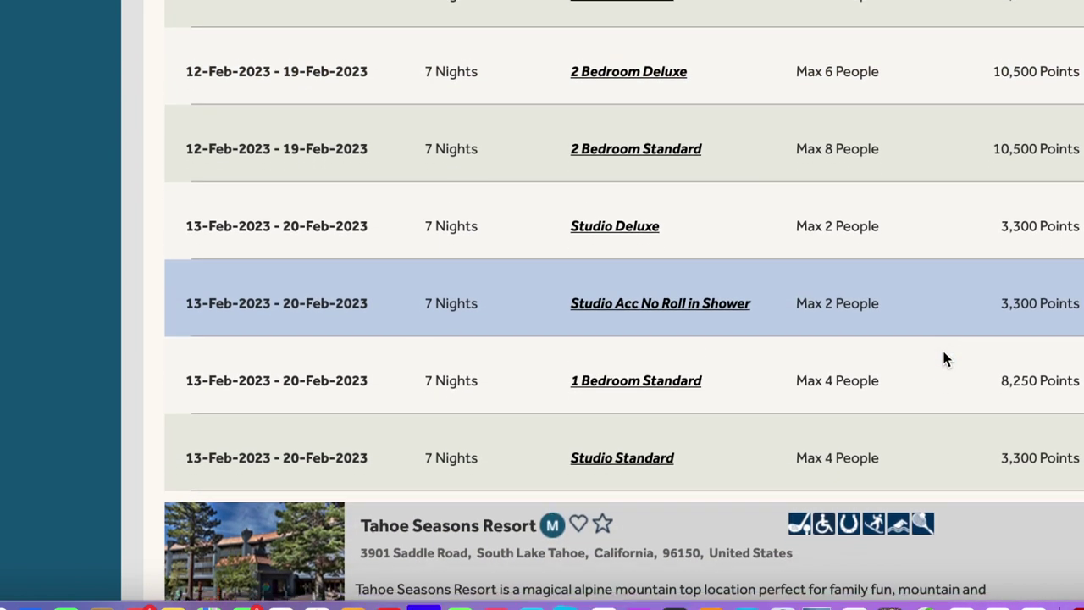
scroll(946, 359, "down", 4)
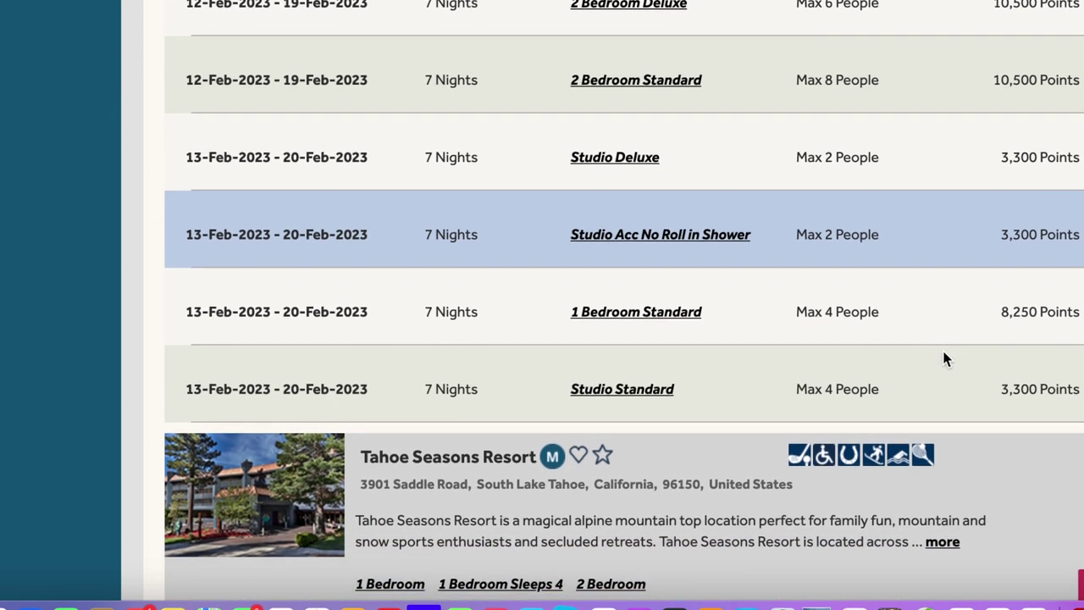
Expand the availability of Tahoe Seasons Resort and review its one- and two-bedroom stay dates and point costs
scroll(946, 359, "down", 1)
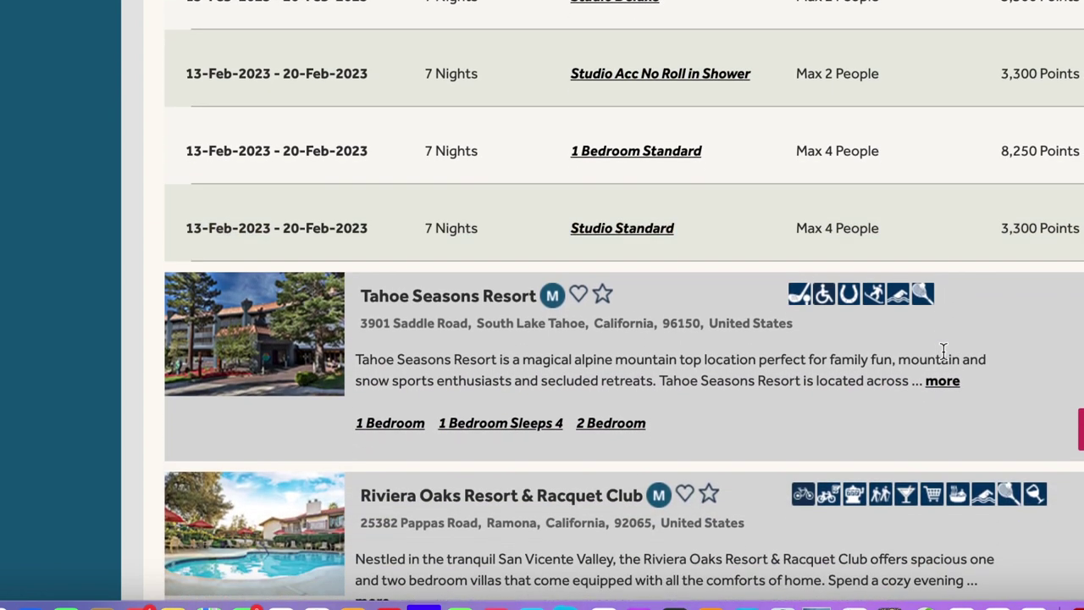
left_click(1016, 403)
scroll(1016, 404, "down", 8)
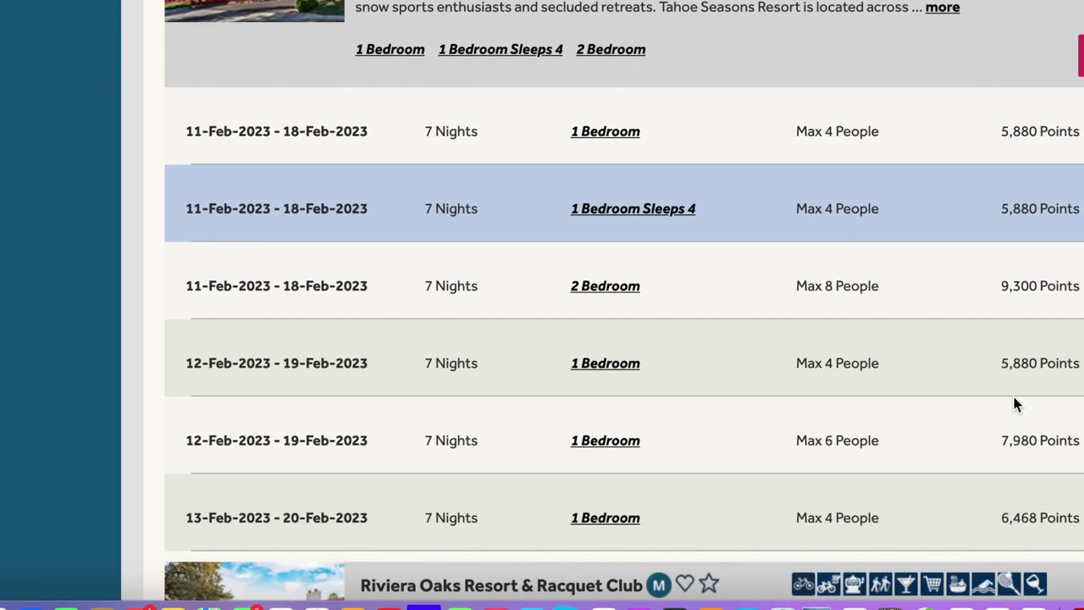
scroll(1016, 404, "down", 3)
scroll(1017, 404, "down", 4)
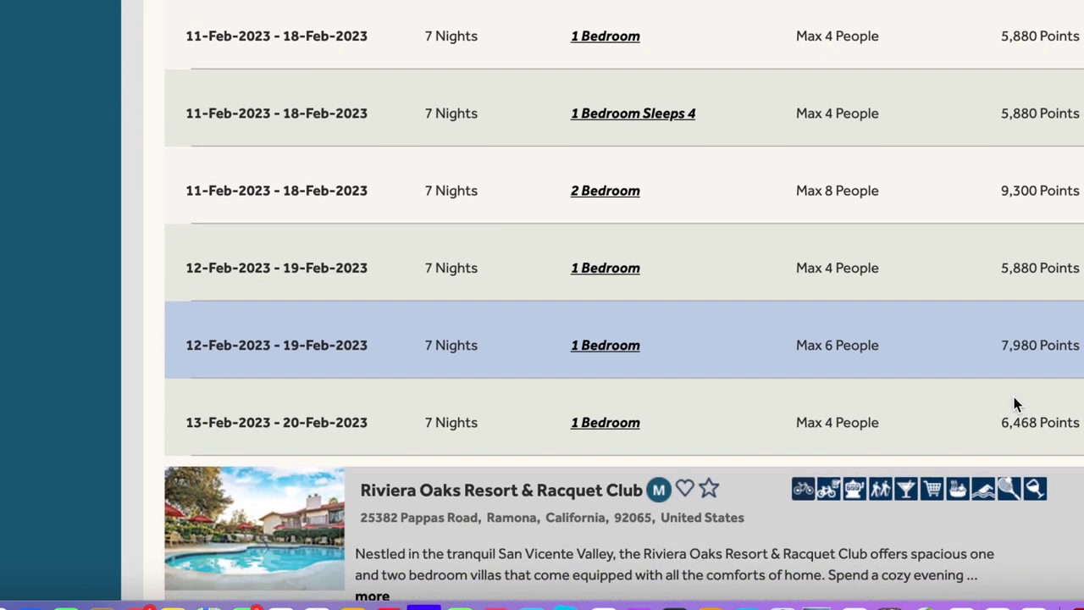
Expand the availability of Riviera Oaks Resort & Racquet Club and review its one-bedroom stay dates and point costs
scroll(1016, 404, "down", 1)
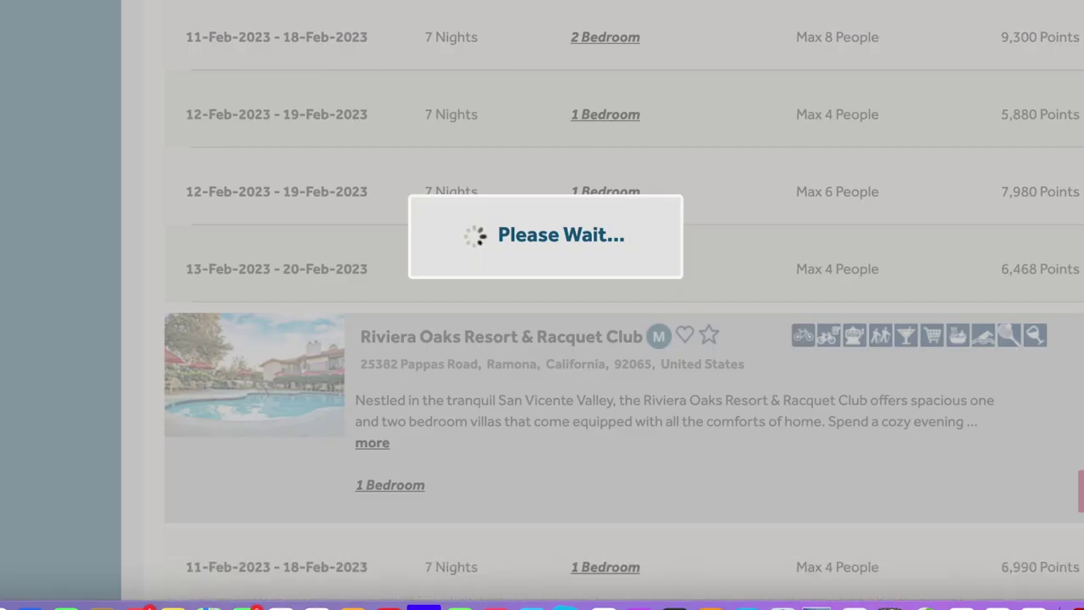
scroll(963, 423, "down", 4)
scroll(962, 425, "down", 4)
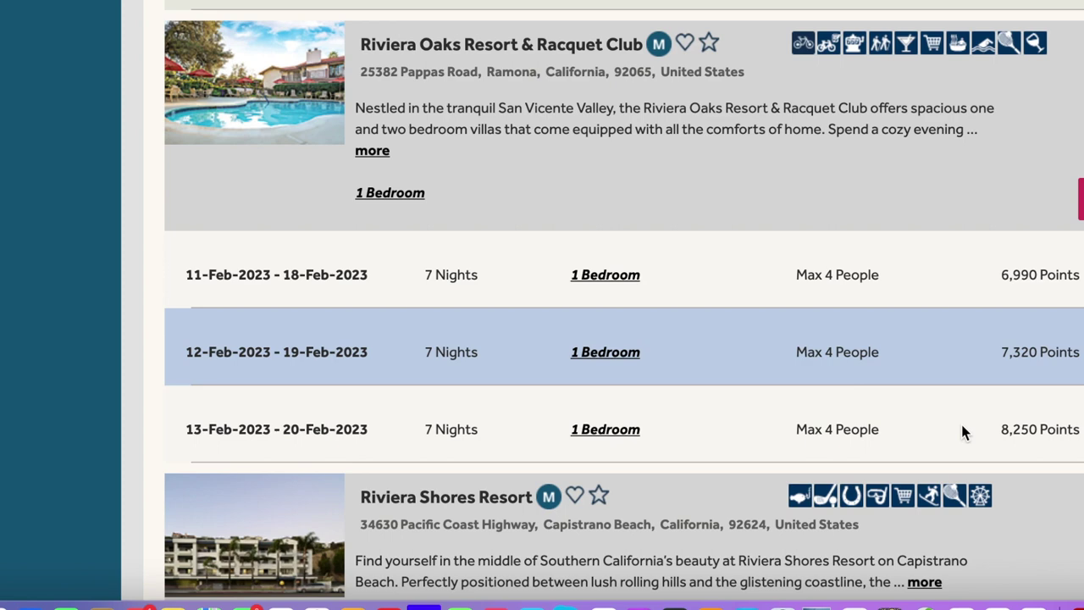
scroll(961, 424, "down", 6)
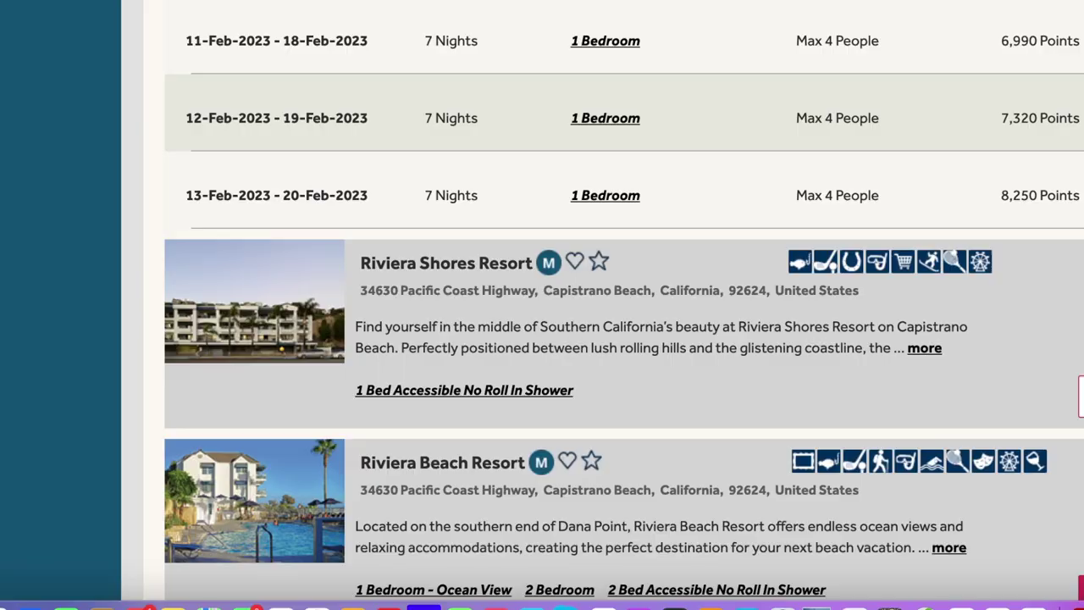
Expand the availability of Riviera Shores Resort and review its accessible one-bedroom stay dates and point cost
left_click(929, 389)
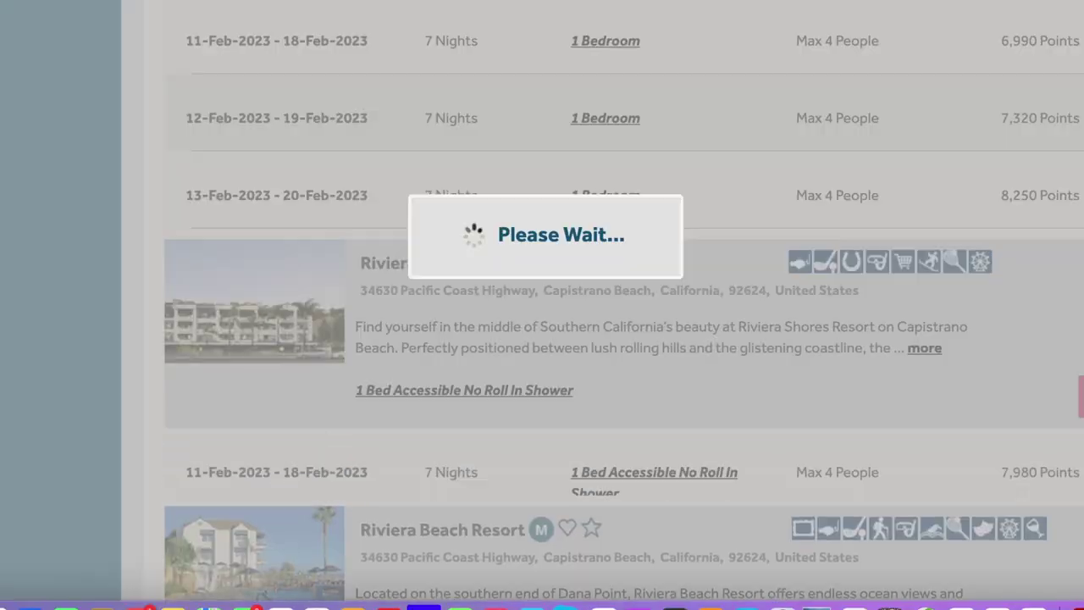
scroll(929, 390, "down", 2)
scroll(928, 398, "down", 2)
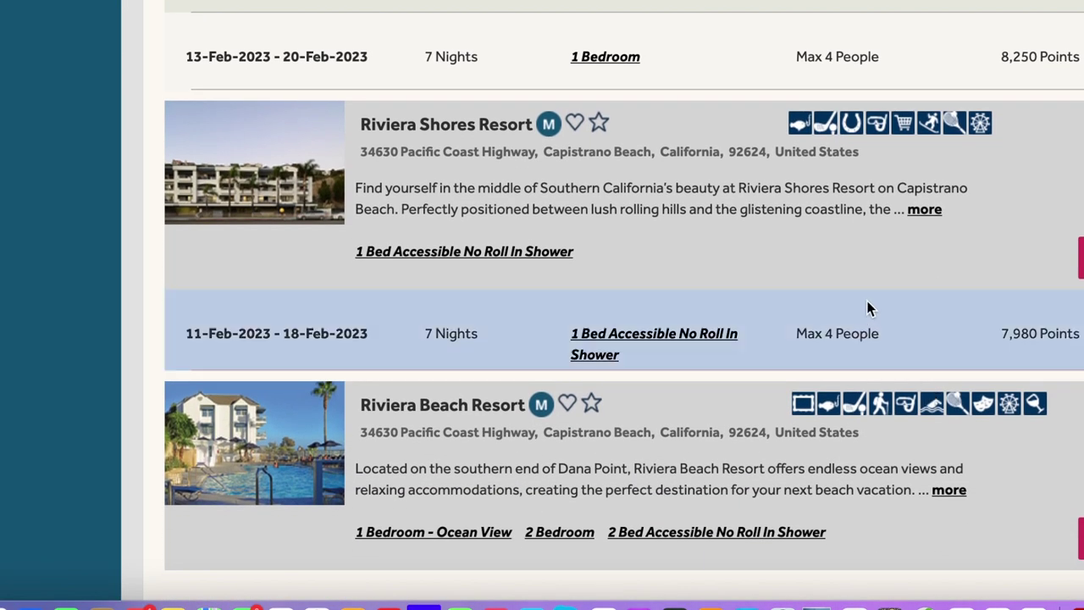
scroll(868, 309, "down", 3)
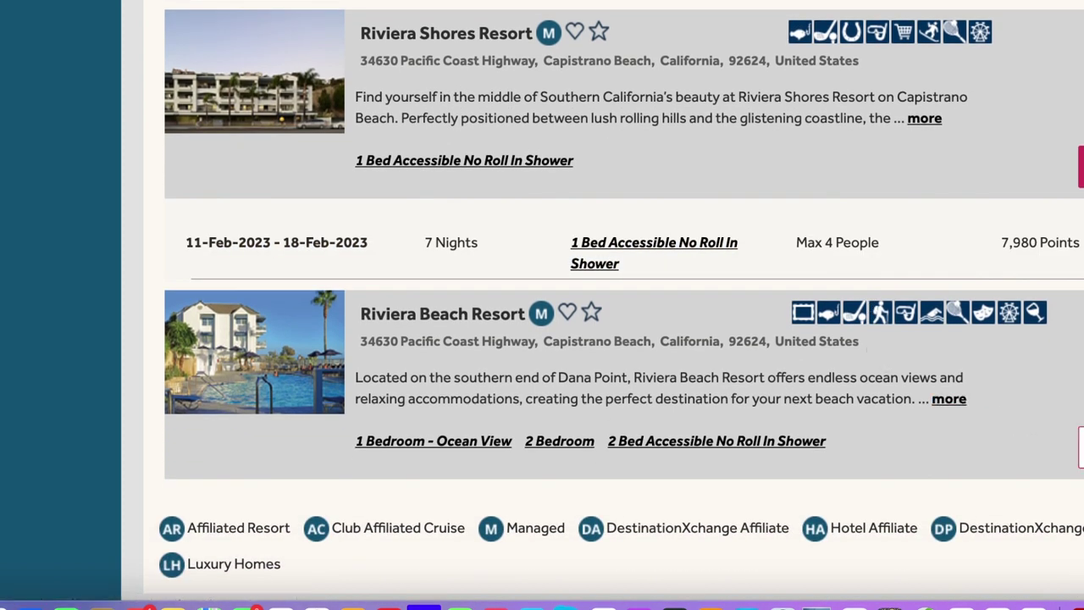
Expand the availability of Riviera Beach Resort and compare its one- and two-bedroom point costs across the stay dates
left_click(1080, 447)
scroll(996, 410, "down", 3)
scroll(995, 408, "down", 2)
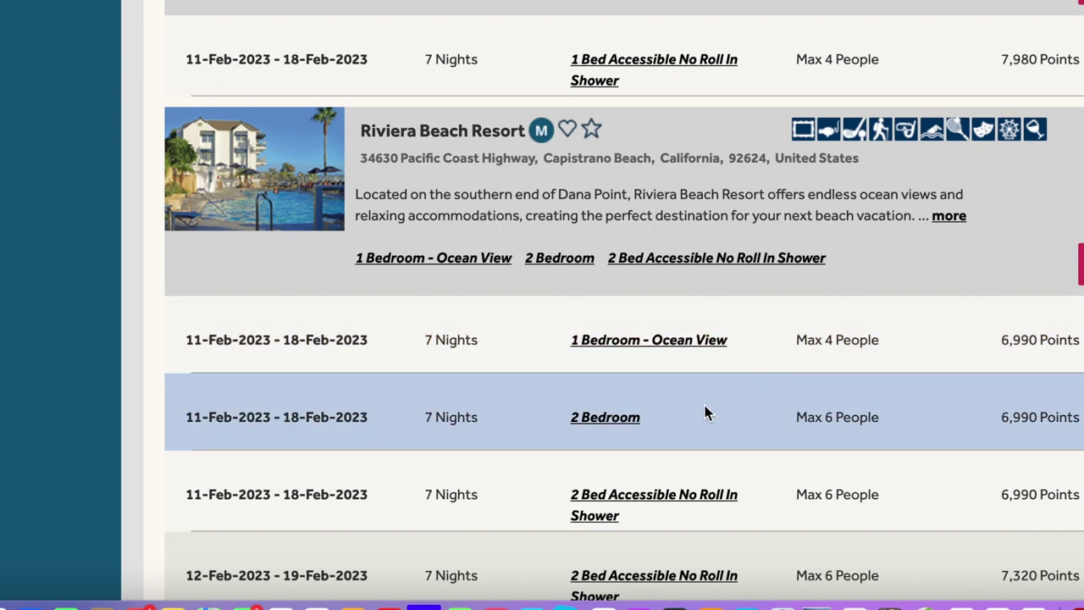
scroll(705, 412, "down", 5)
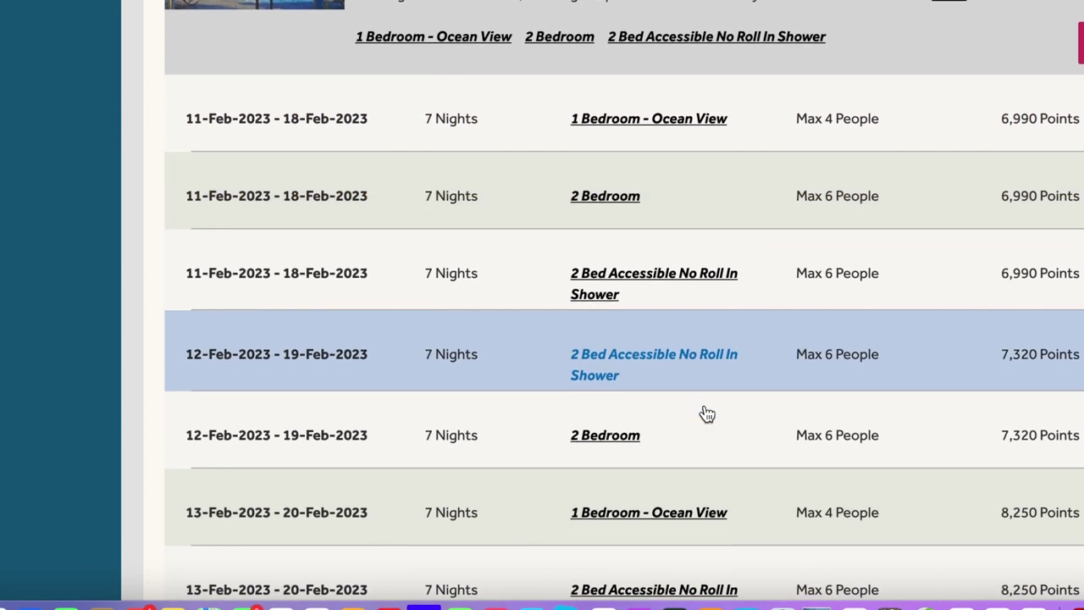
scroll(707, 414, "down", 5)
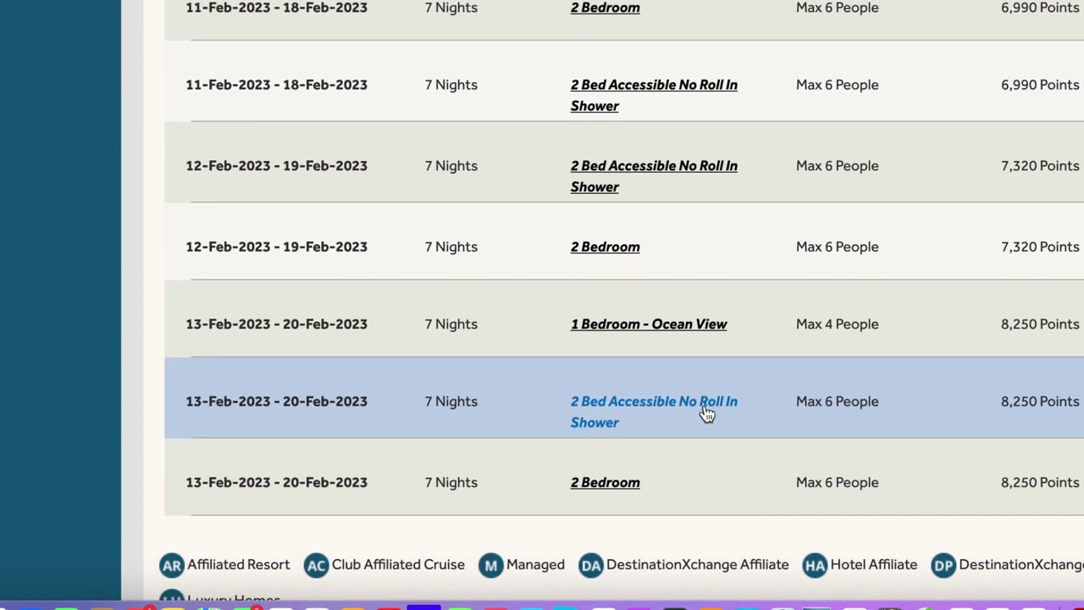
scroll(707, 413, "down", 5)
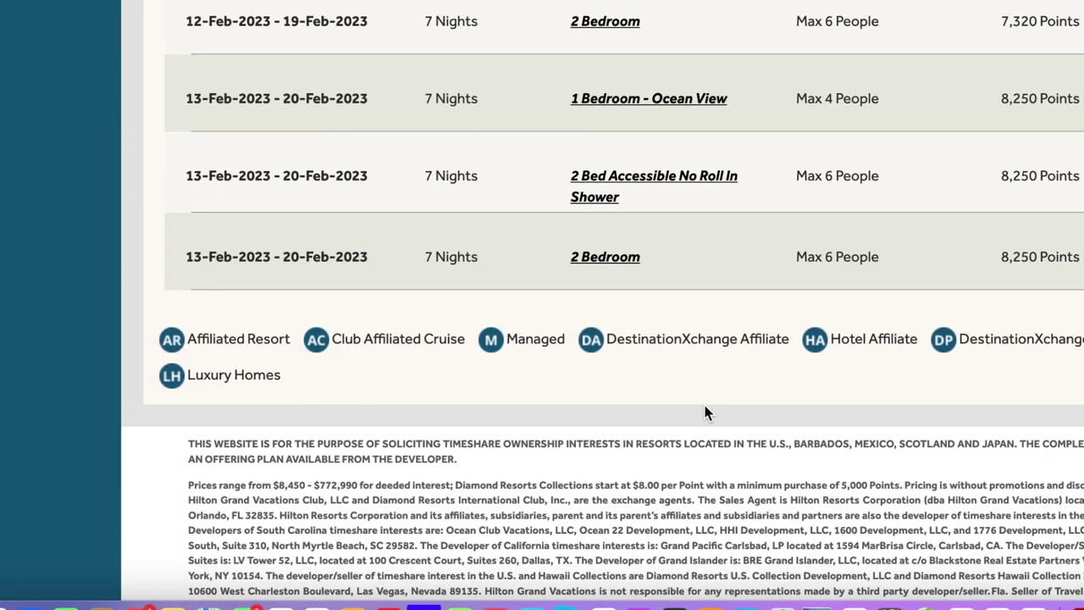
scroll(707, 412, "up", 4)
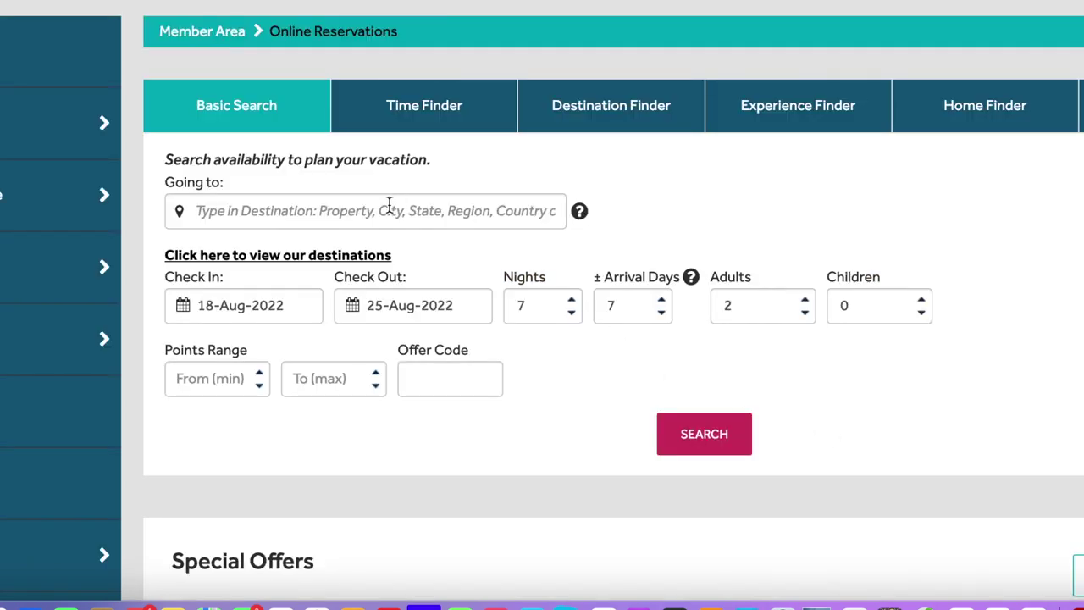
Set the destination of a new availability search to the state of Hawaii
left_click(388, 205)
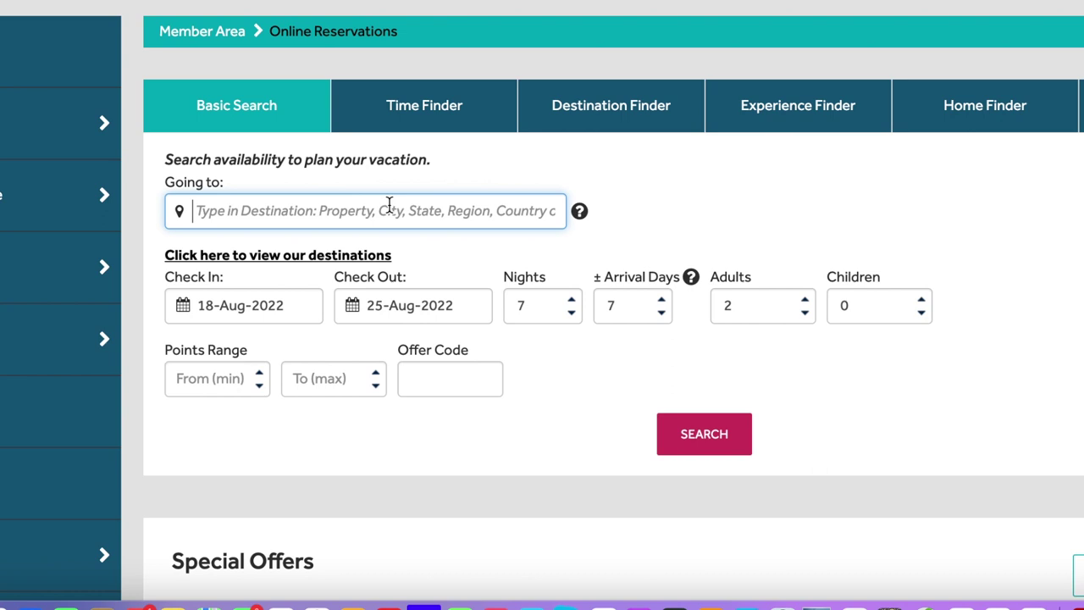
type("H")
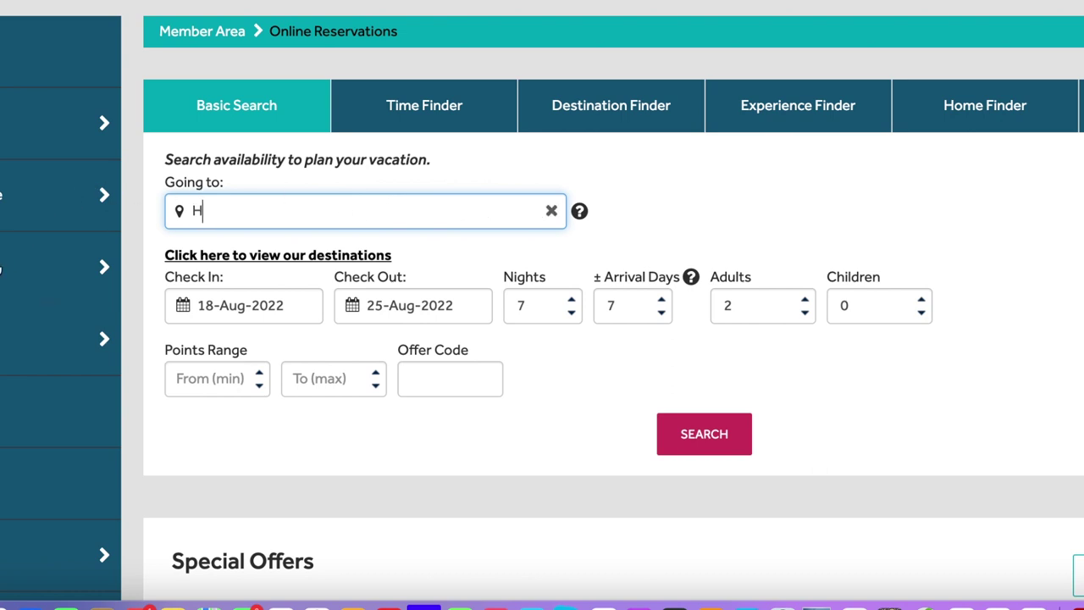
type("awaii")
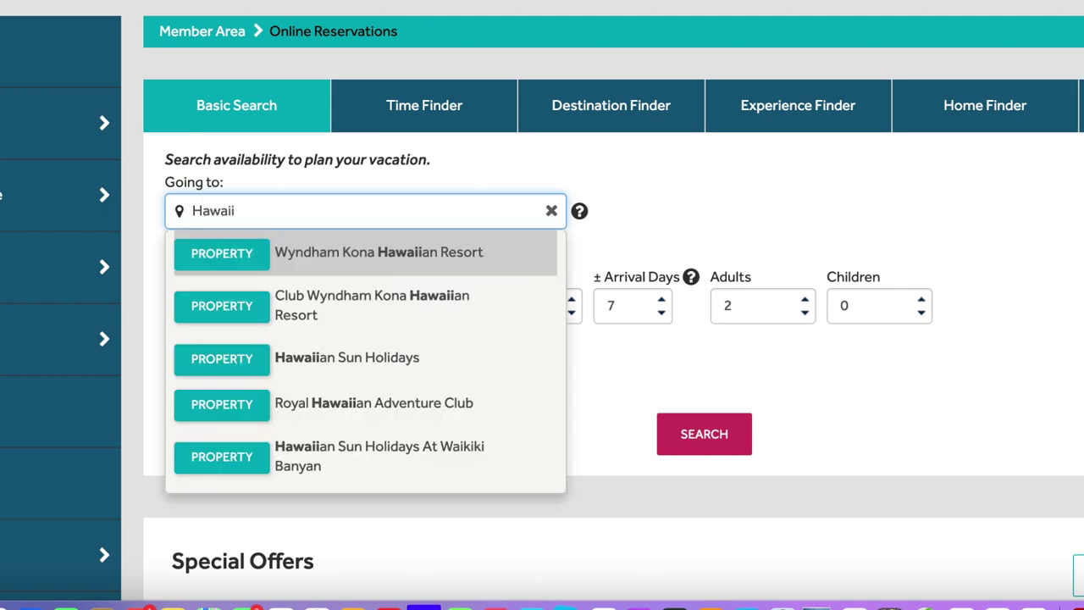
scroll(174, 288, "down", 5)
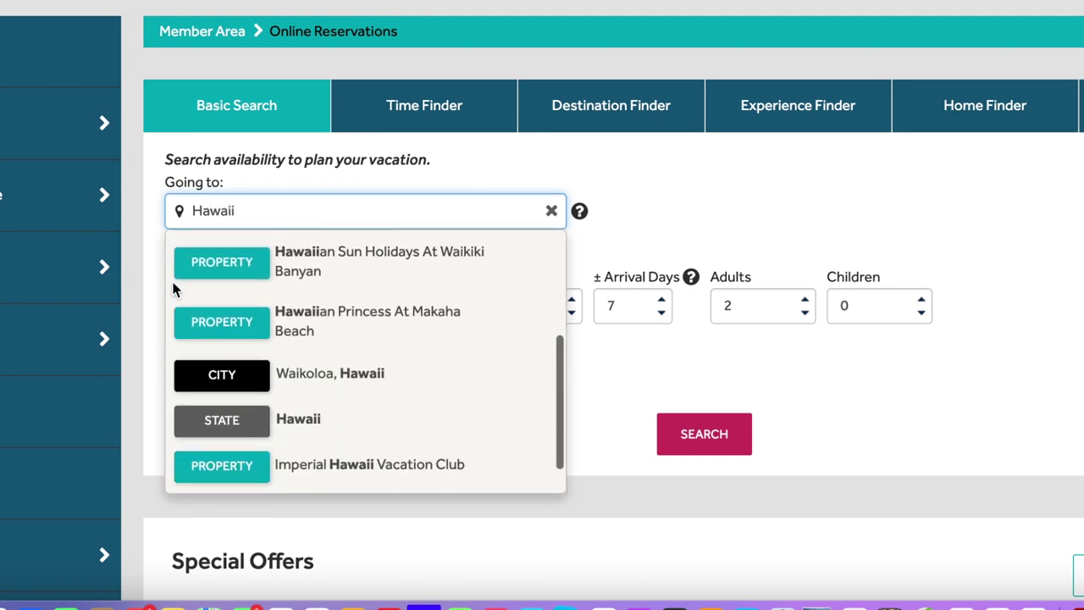
left_click(197, 380)
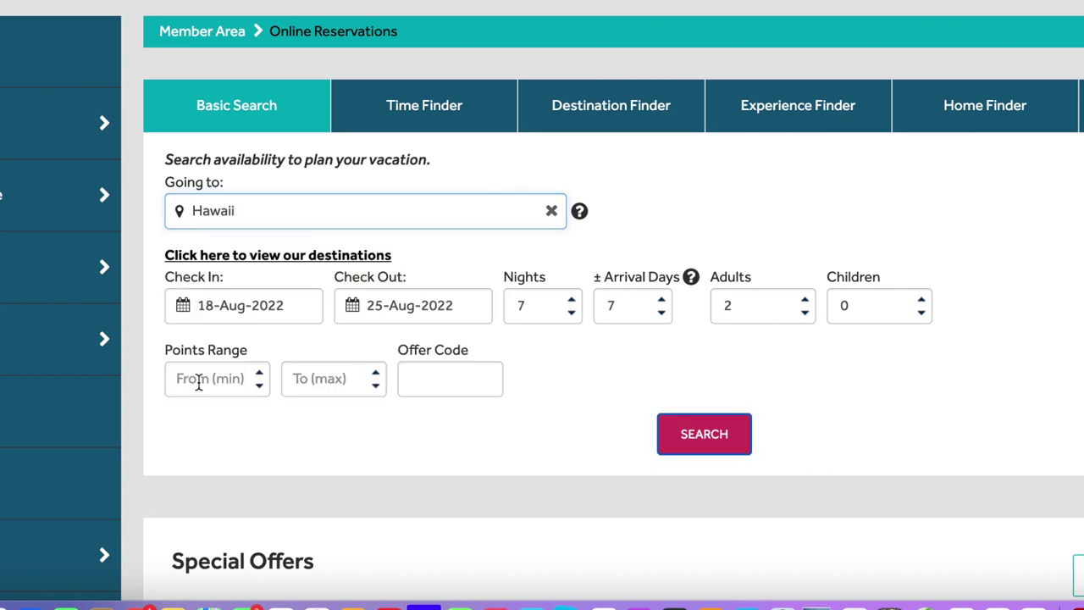
Set the check-in date to 18 February 2023 for the seven-night stay
left_click(294, 310)
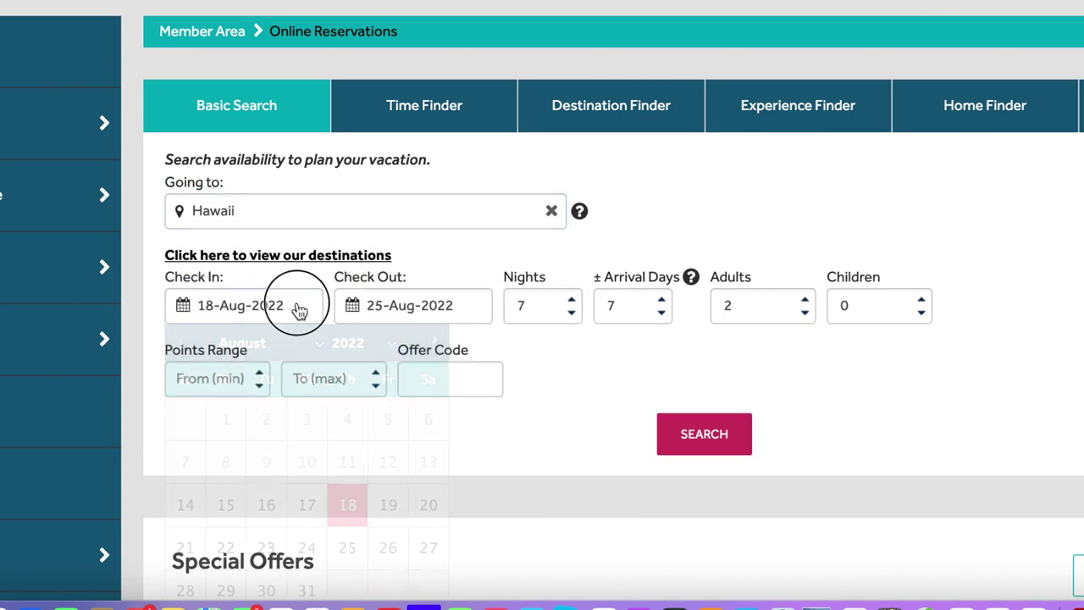
left_click(386, 341)
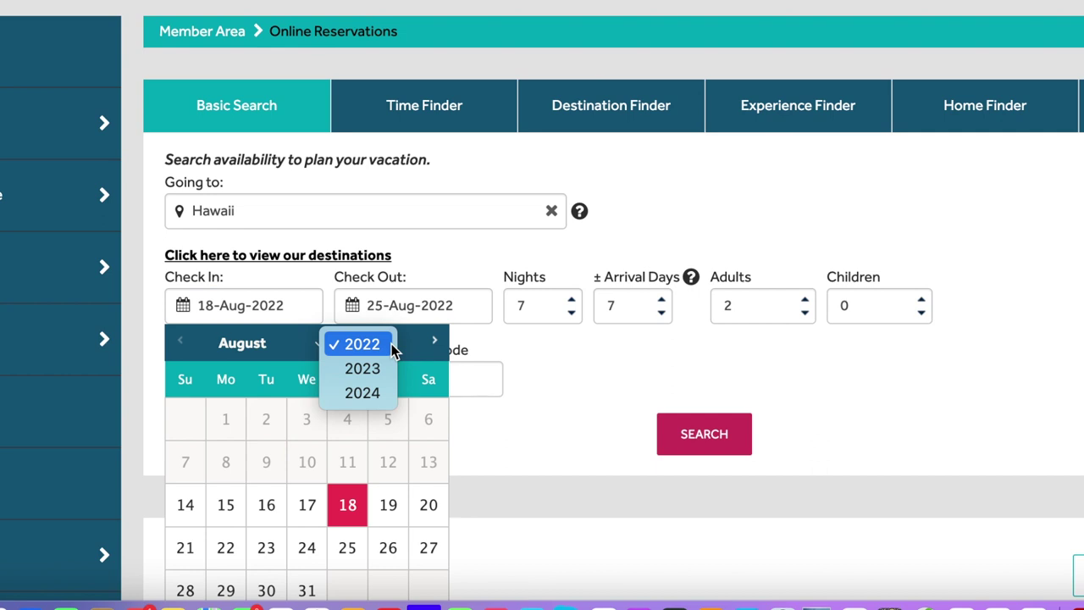
left_click(373, 370)
left_click(317, 345)
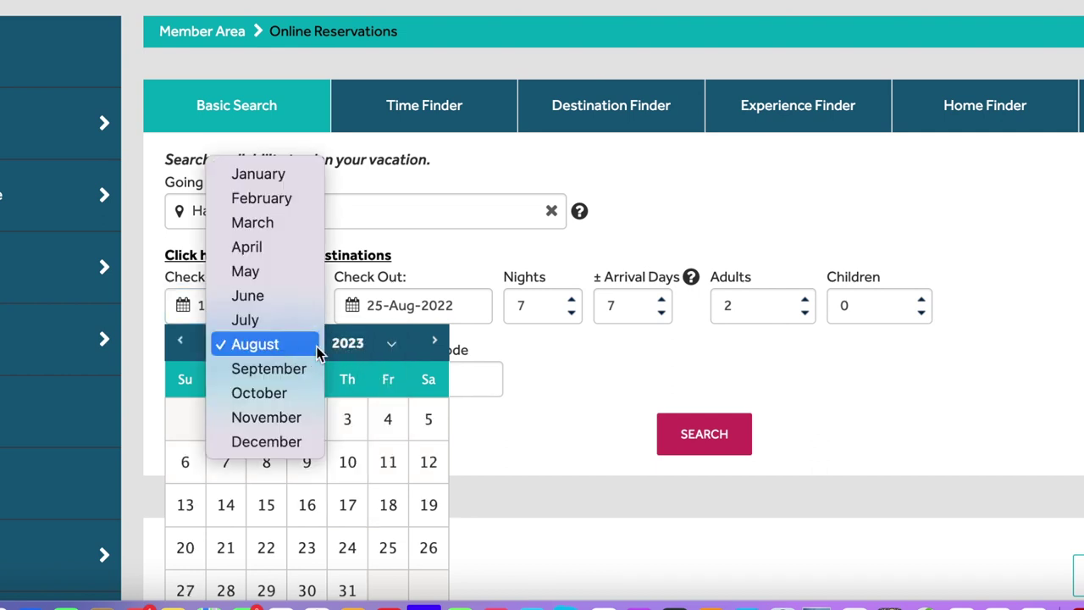
left_click(299, 200)
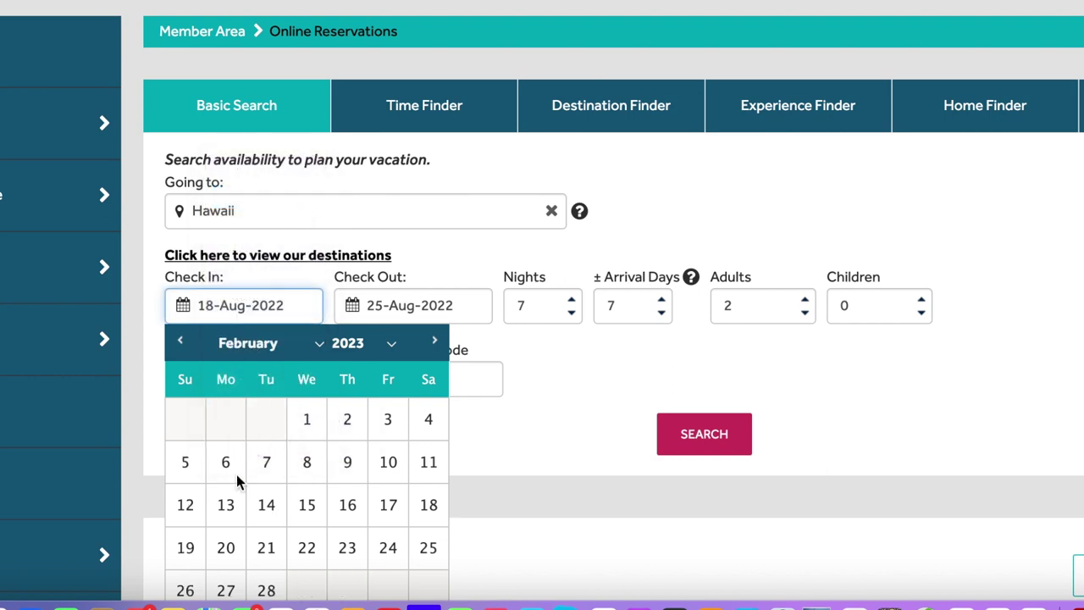
left_click(428, 509)
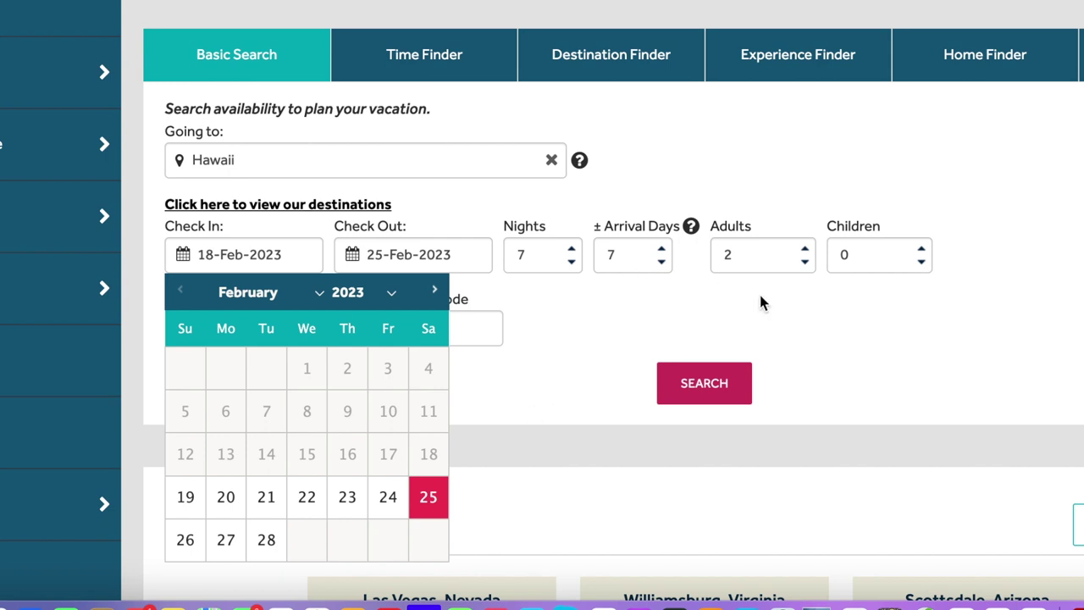
Set the arrival-day flexibility to plus or minus 2 days and run the Hawaii availability search
left_click(661, 264)
left_click(661, 264)
left_click(662, 264)
left_click(662, 264)
left_click(662, 264)
left_click(662, 264)
left_click(661, 250)
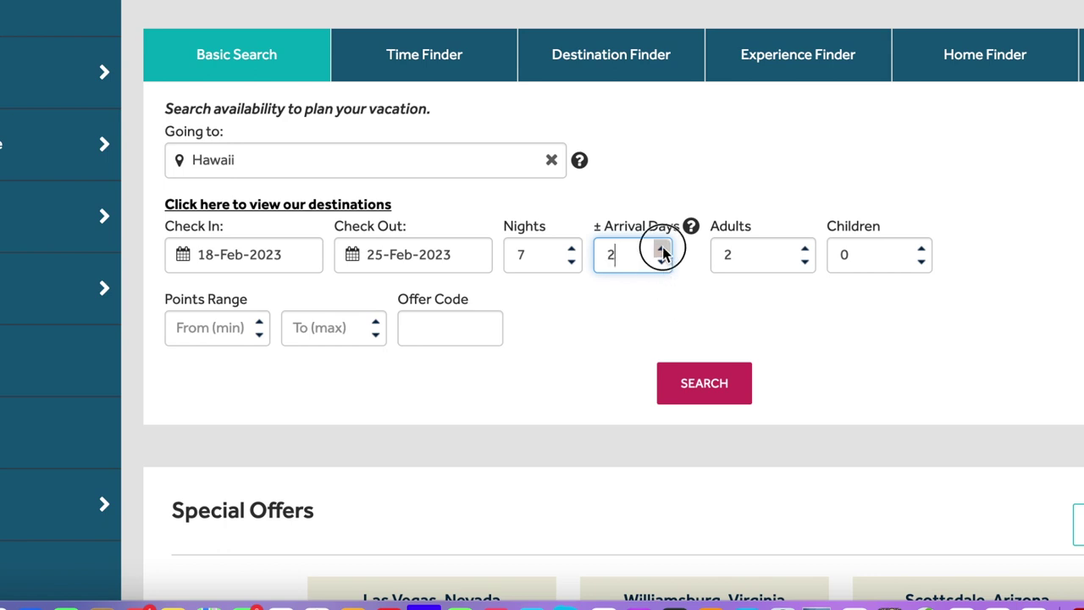
left_click(695, 388)
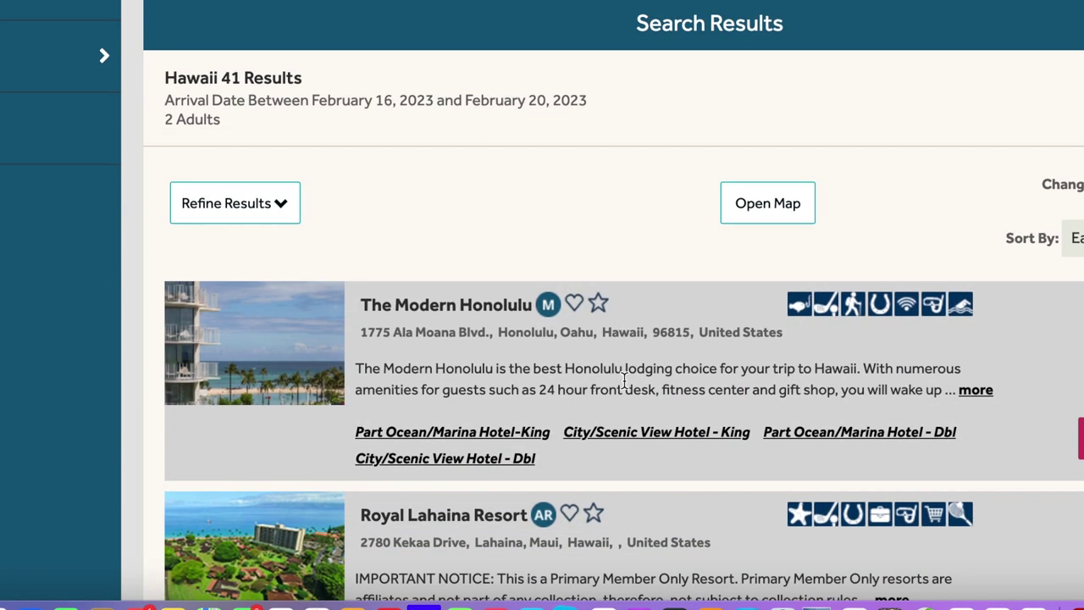
Filter the Hawaii search results to the Managed accommodation type
scroll(624, 380, "down", 1)
left_click(282, 192)
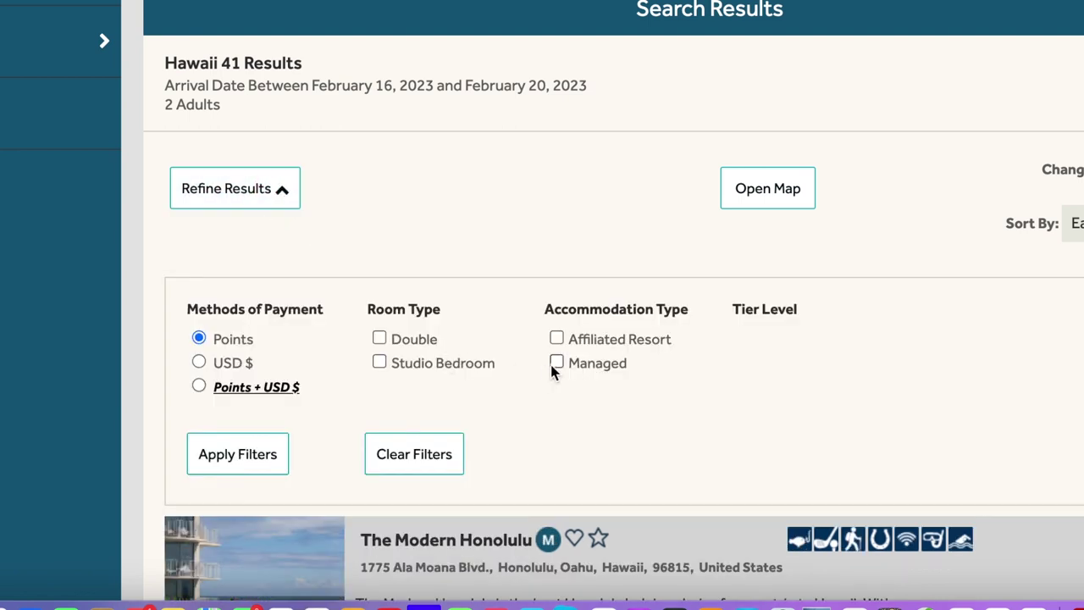
left_click(557, 362)
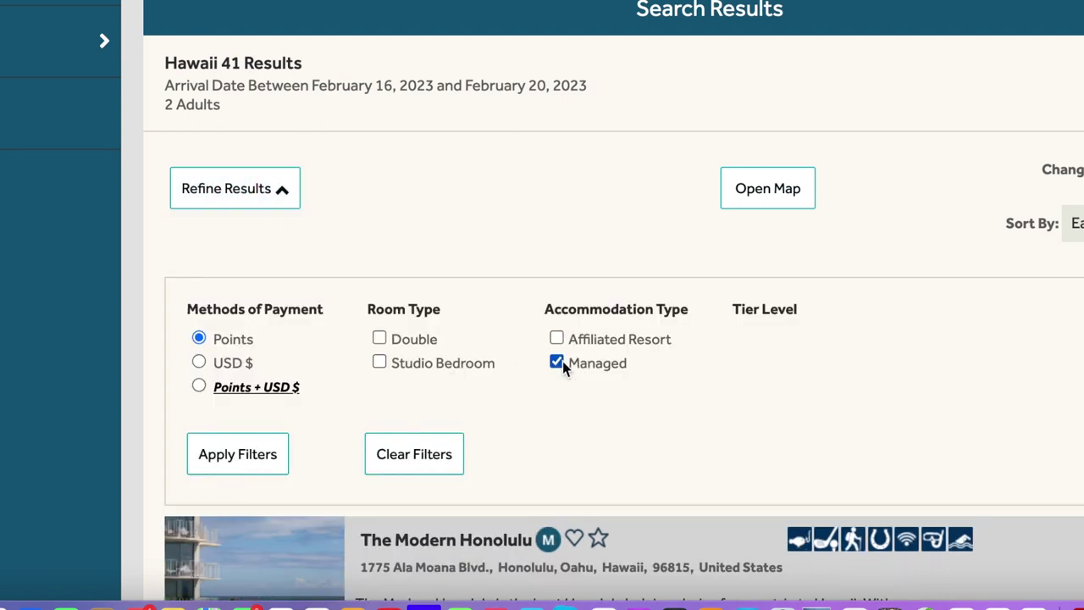
left_click(239, 456)
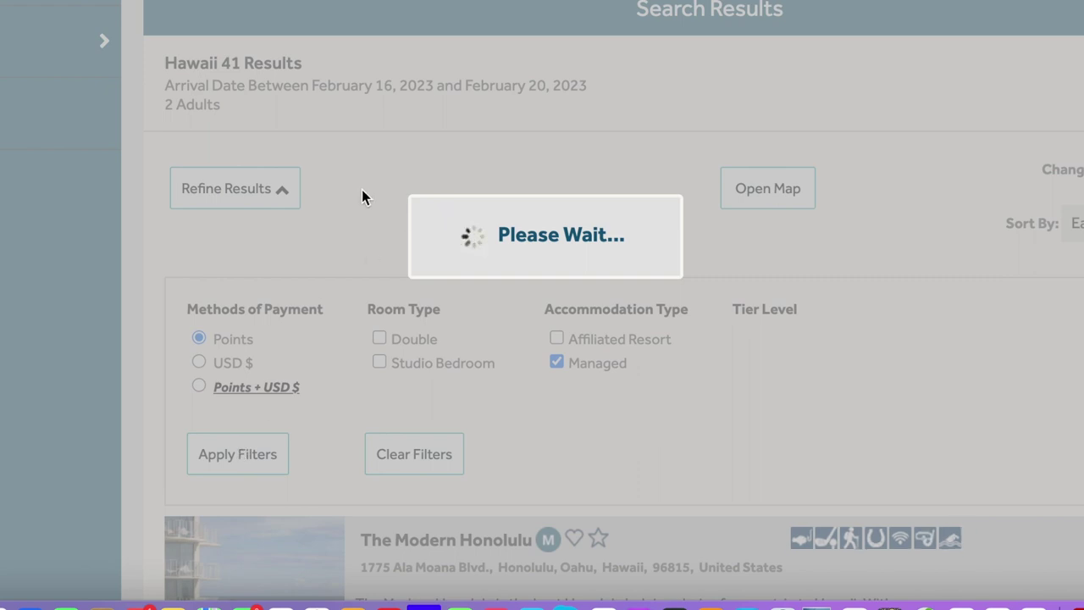
Review The Modern Honolulu's stay dates and compare the point costs of its ocean/marina and city/scenic view rooms
scroll(362, 196, "down", 1)
scroll(362, 197, "down", 5)
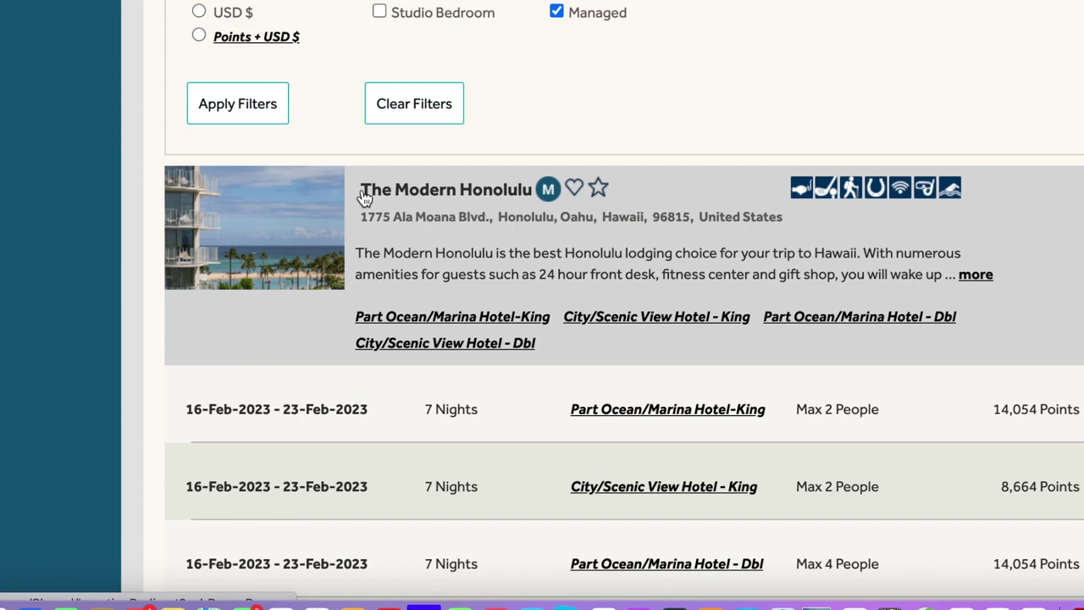
scroll(434, 279, "down", 1)
scroll(436, 278, "down", 4)
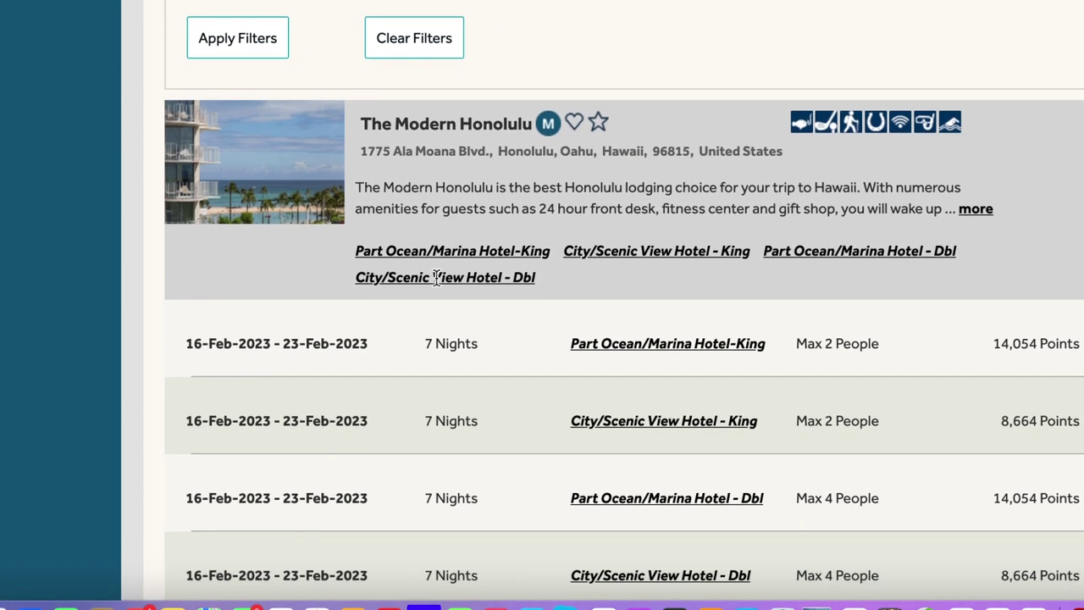
scroll(436, 285, "down", 6)
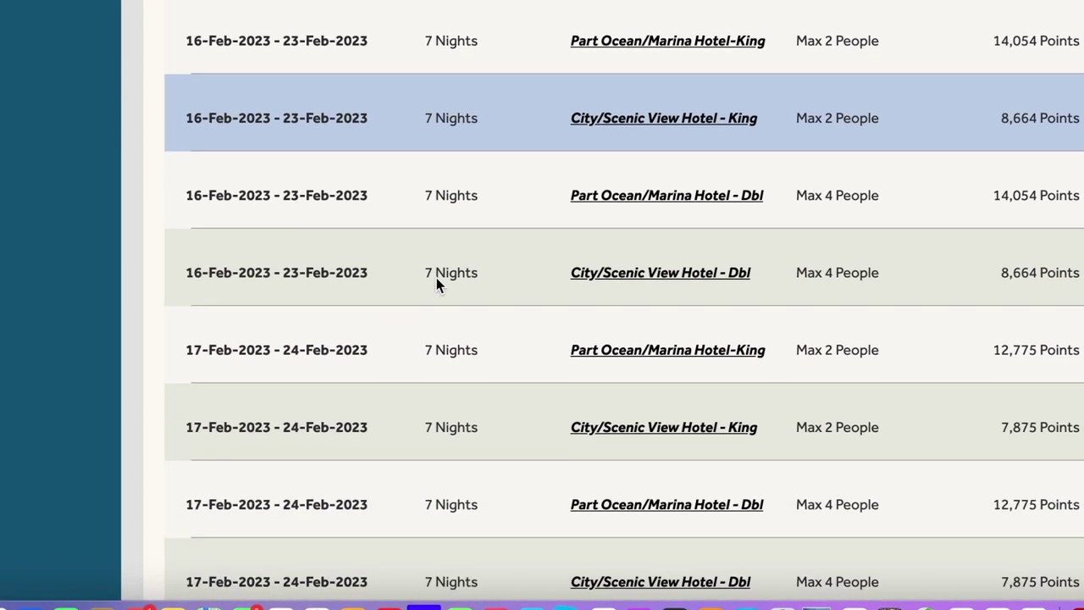
scroll(436, 285, "down", 5)
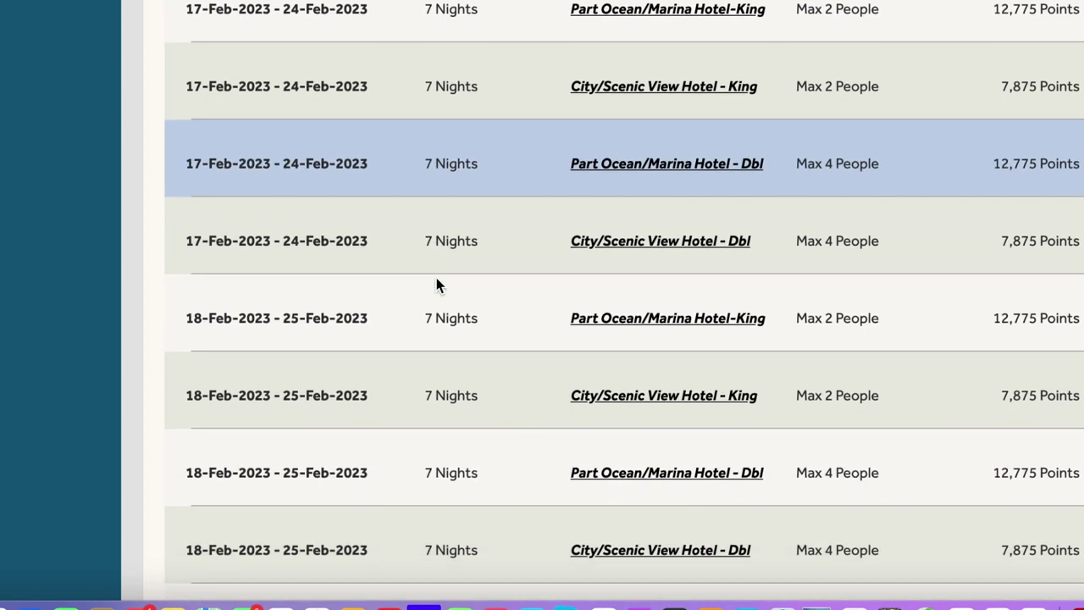
scroll(436, 286, "down", 7)
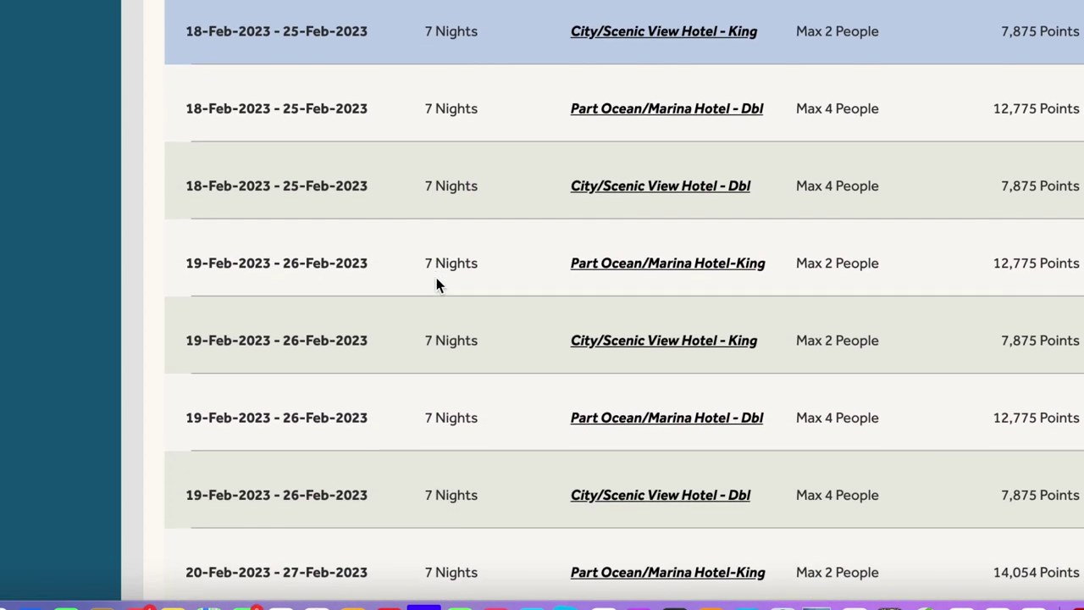
scroll(436, 285, "down", 2)
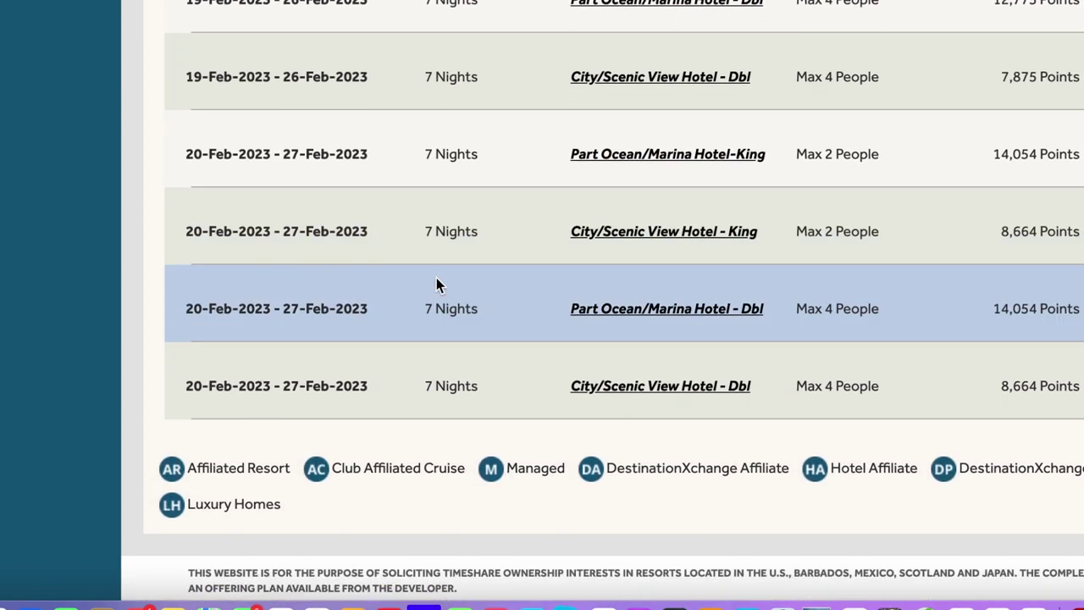
scroll(436, 286, "up", 10)
scroll(436, 285, "up", 14)
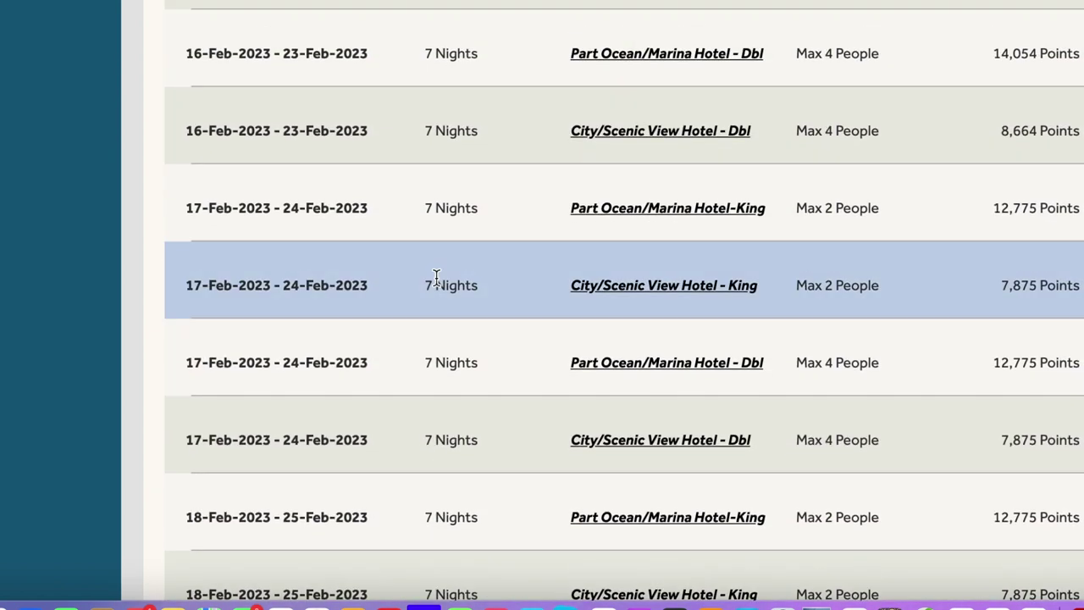
scroll(436, 278, "up", 1)
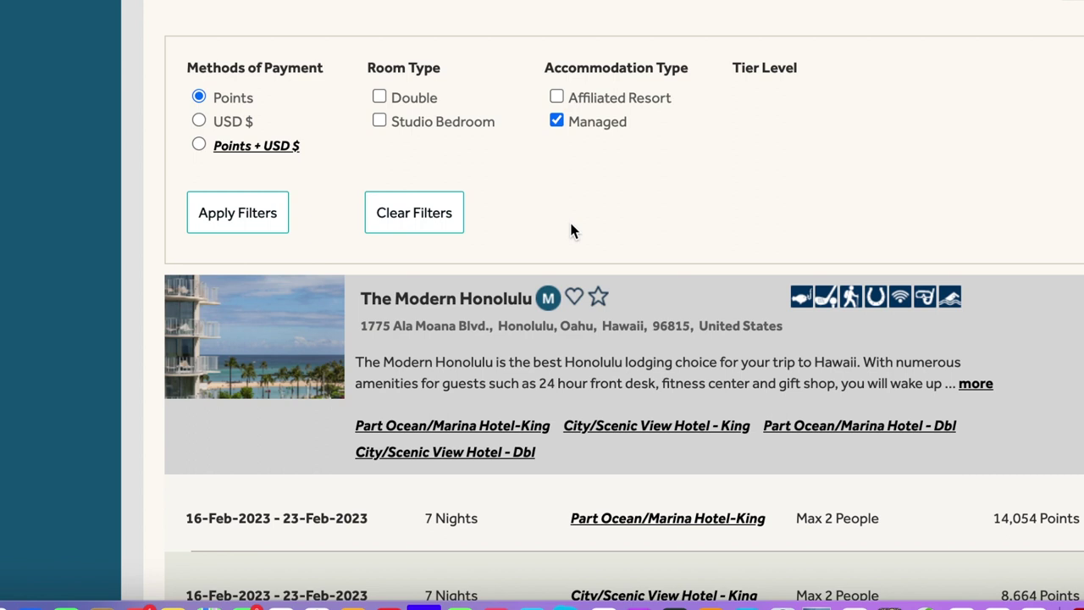
scroll(571, 230, "down", 2)
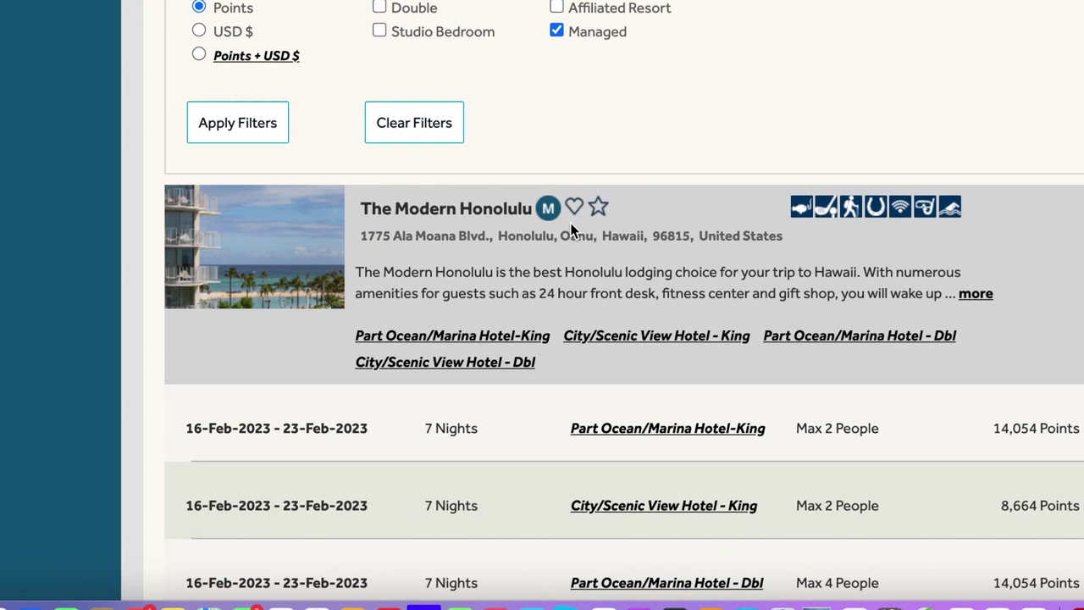
scroll(458, 273, "down", 1)
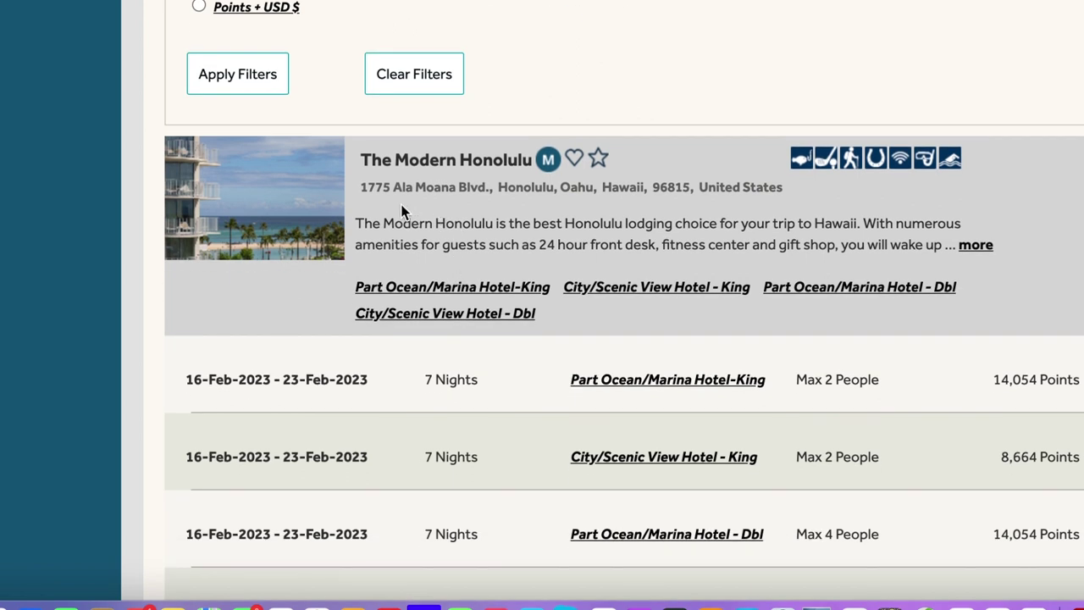
scroll(402, 210, "down", 1)
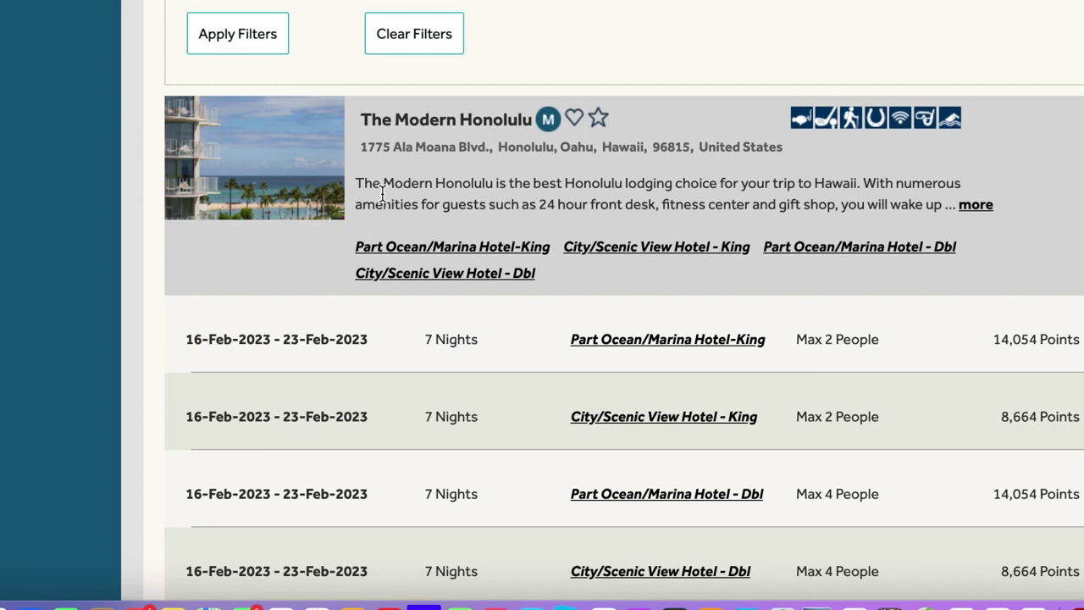
scroll(383, 193, "down", 4)
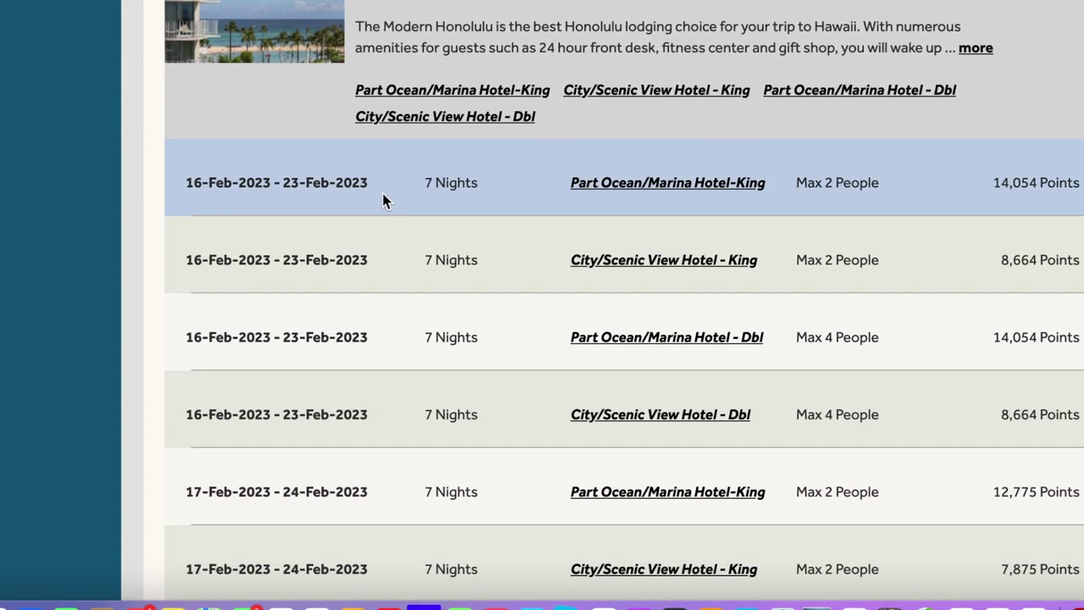
Examine how The Modern Honolulu's point costs vary by room type across seven-night stays starting 16 to 20 February 2023
scroll(398, 268, "down", 1)
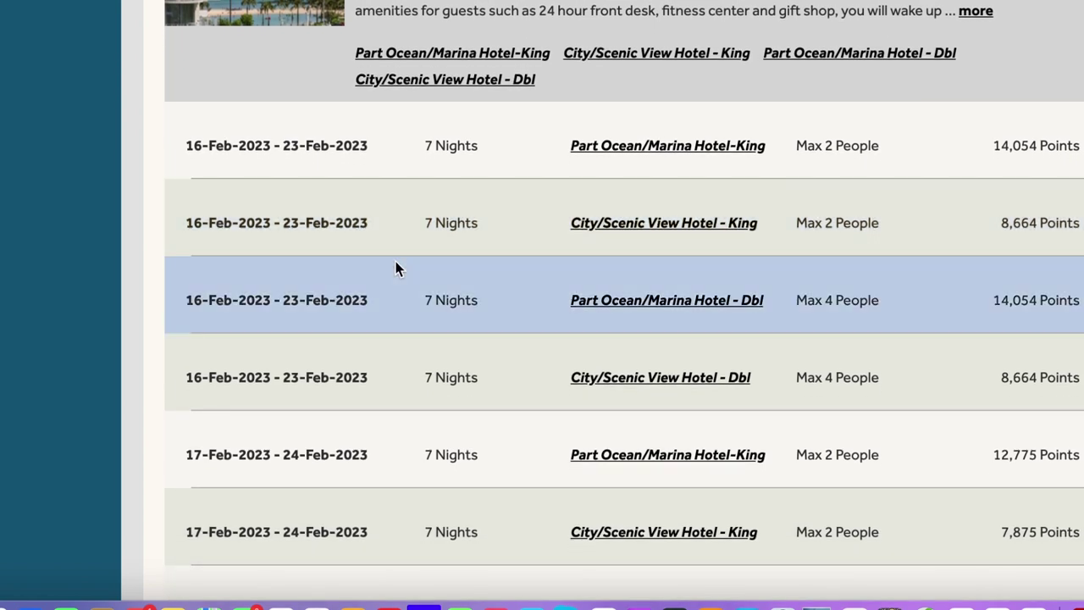
scroll(551, 341, "down", 4)
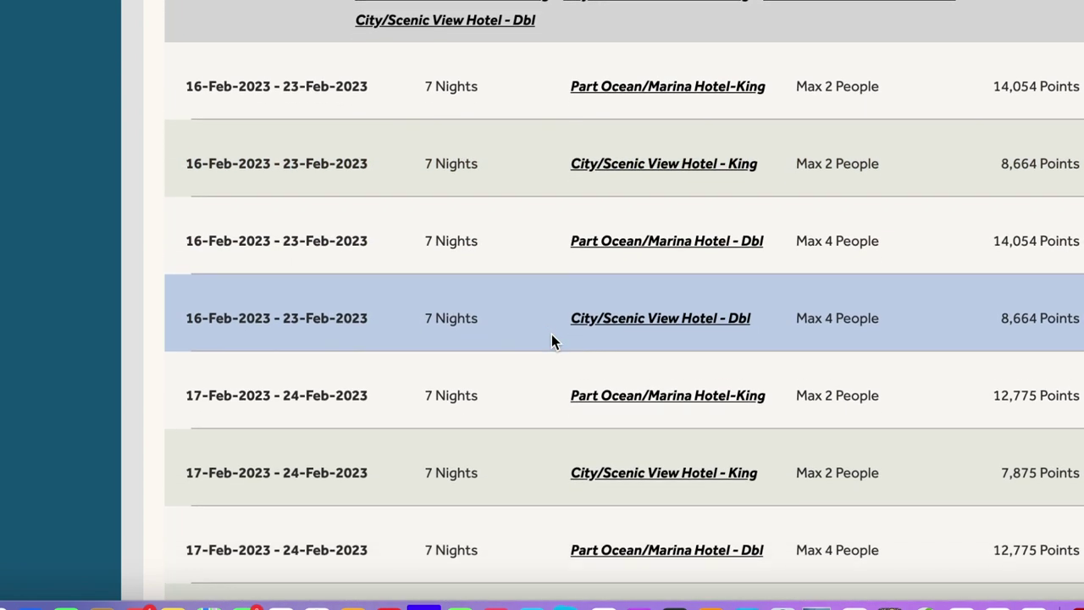
scroll(552, 341, "down", 7)
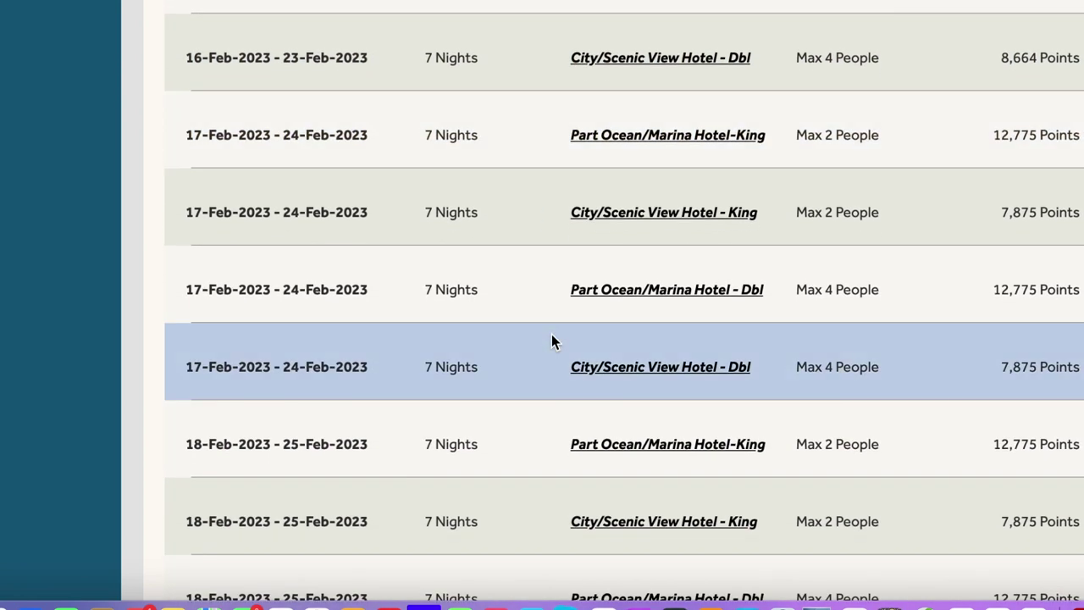
scroll(552, 339, "down", 7)
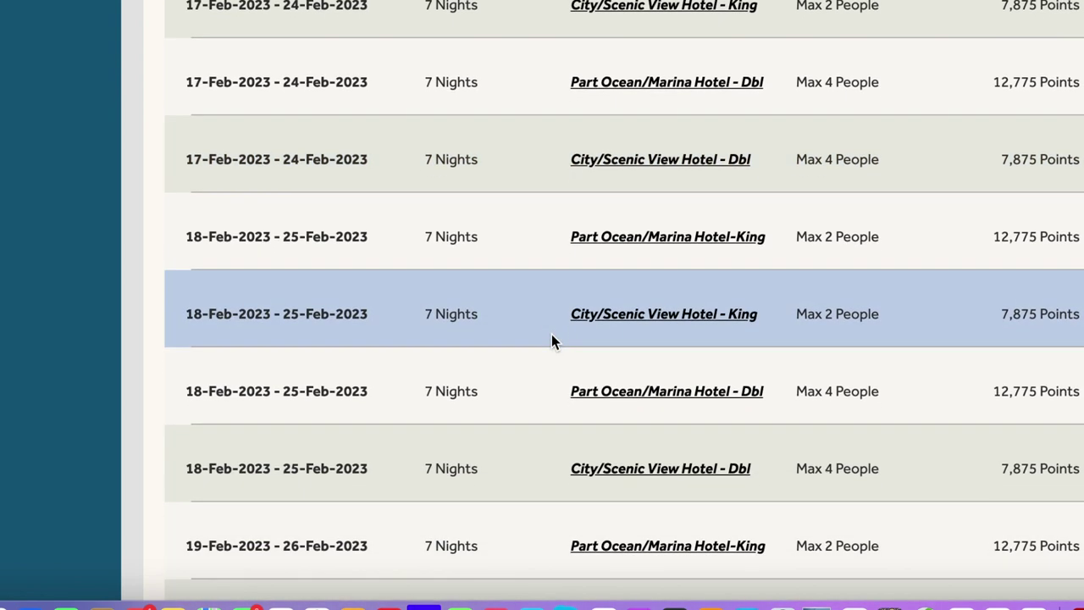
scroll(551, 338, "down", 7)
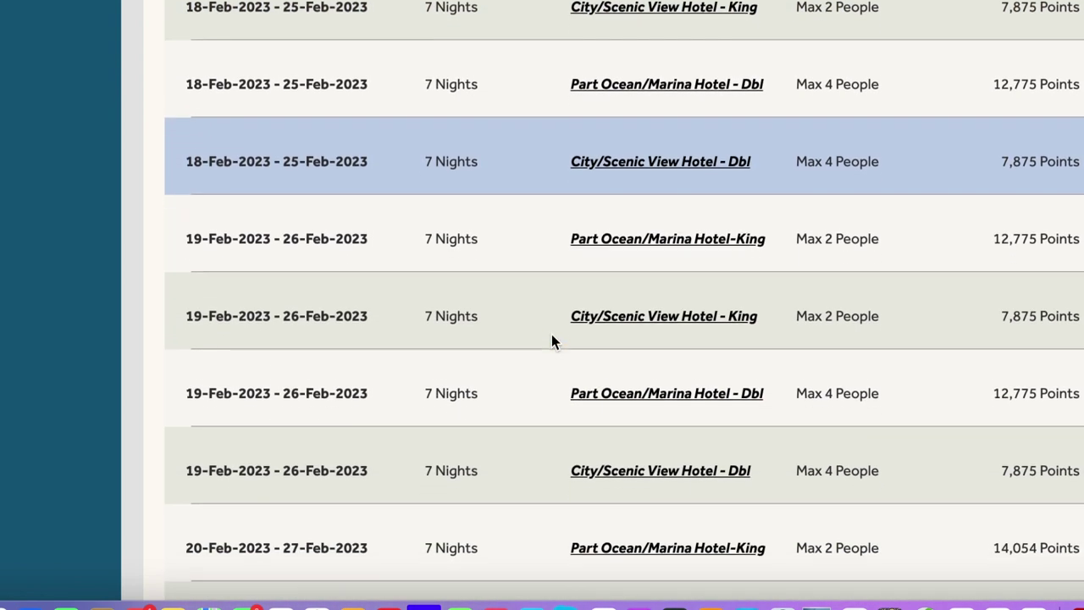
scroll(552, 341, "down", 7)
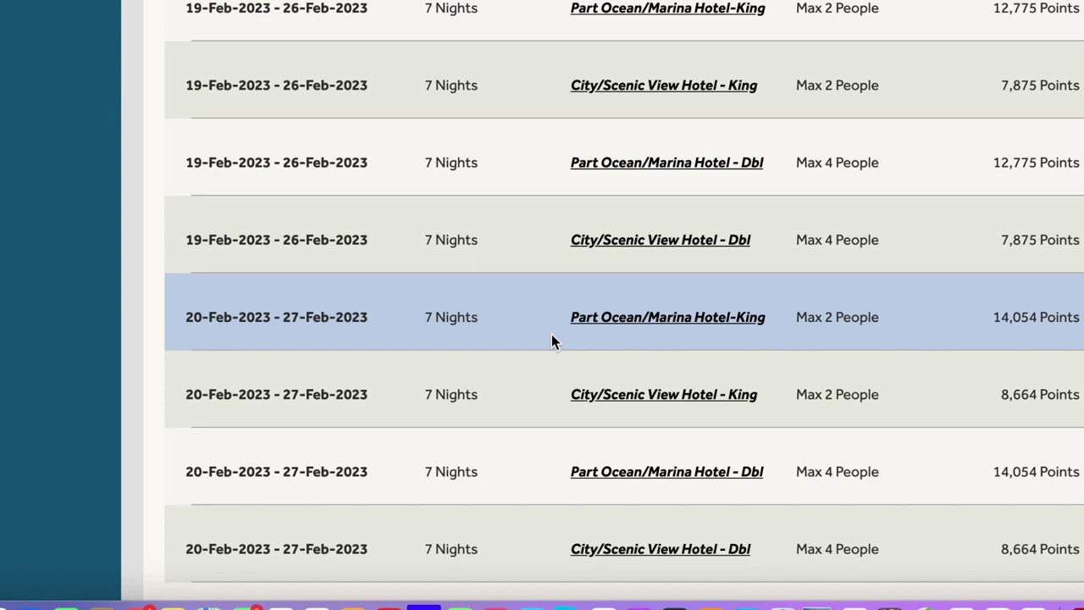
scroll(552, 342, "down", 1)
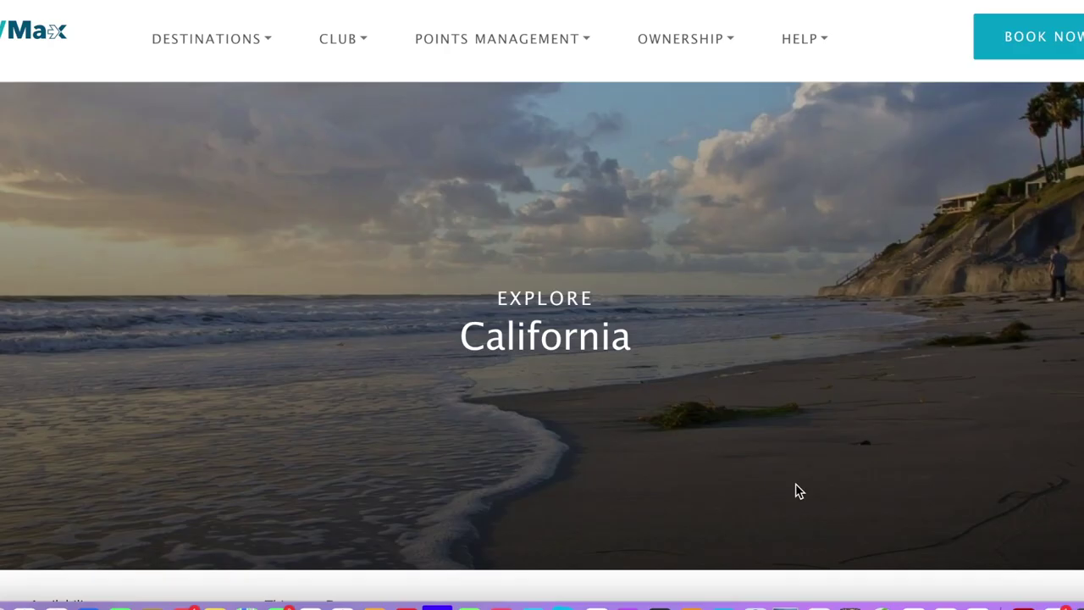
On the HGV Max California availability page, set the stay to check in 02/15/2023 and check out 02/22/2023
scroll(796, 492, "down", 2)
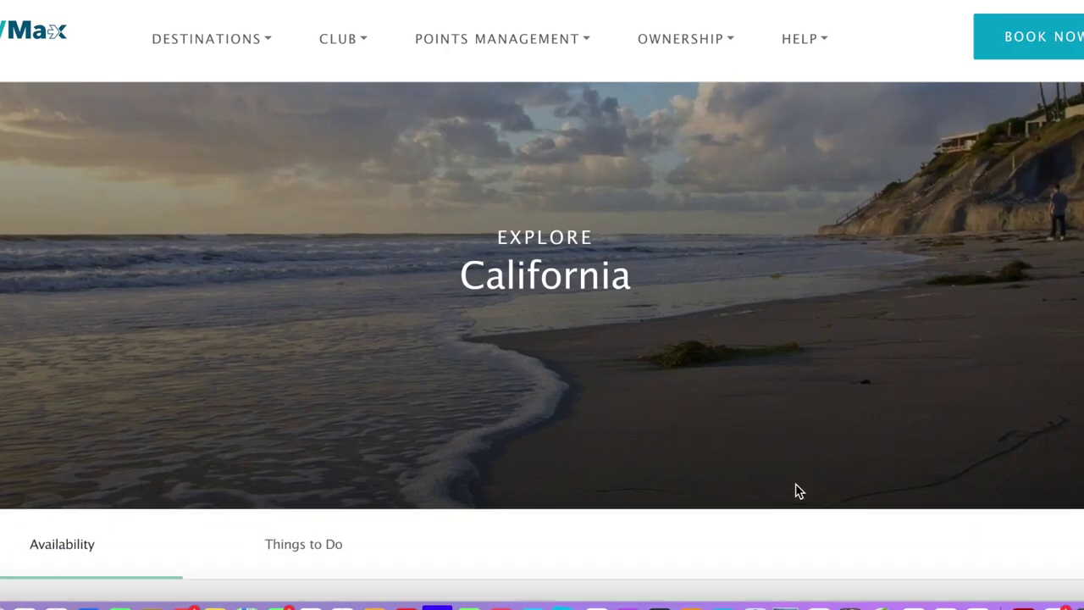
scroll(797, 490, "down", 4)
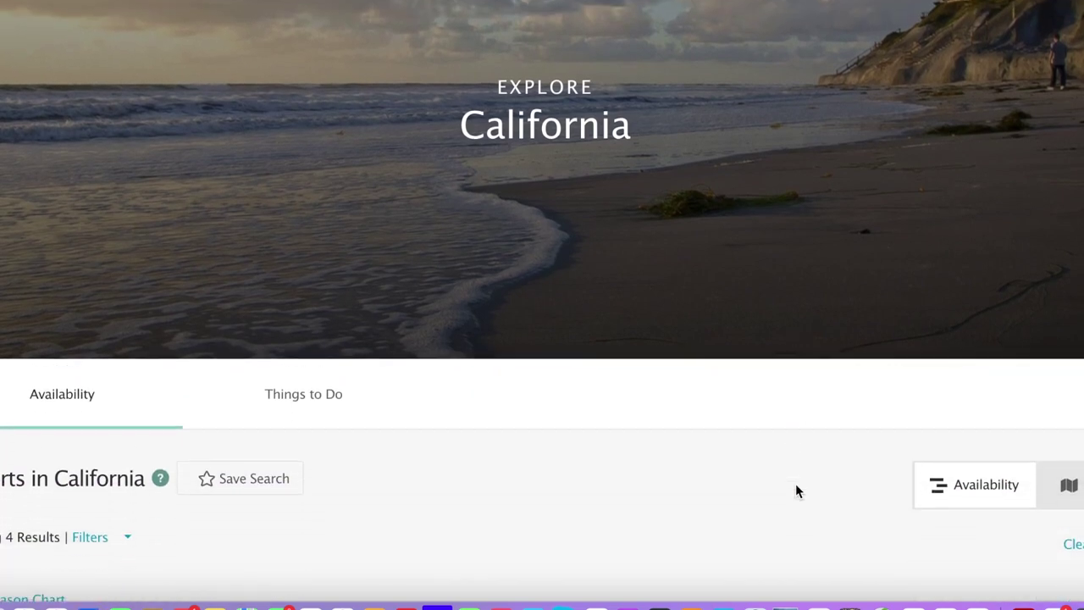
scroll(796, 487, "down", 6)
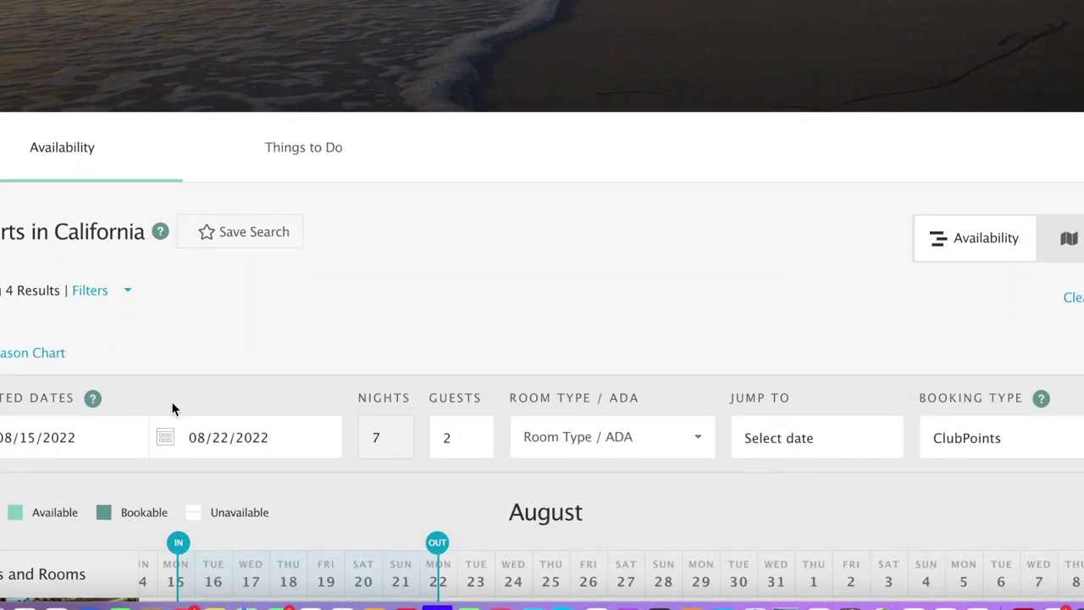
left_click(62, 423)
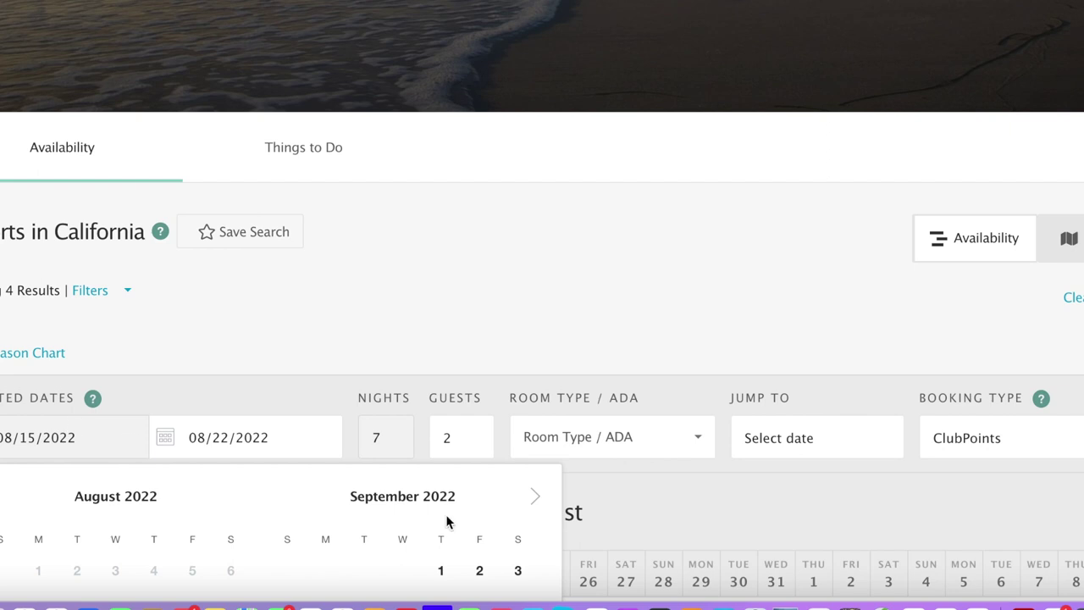
left_click(533, 497)
left_click(534, 497)
left_click(534, 498)
left_click(533, 498)
left_click(534, 498)
scroll(533, 498, "down", 3)
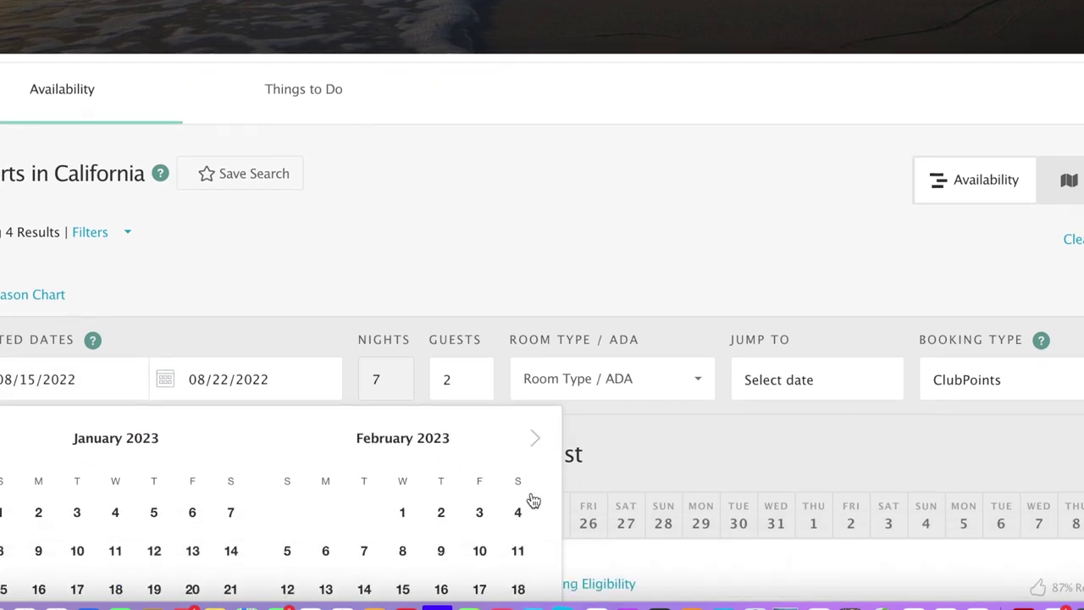
left_click(410, 545)
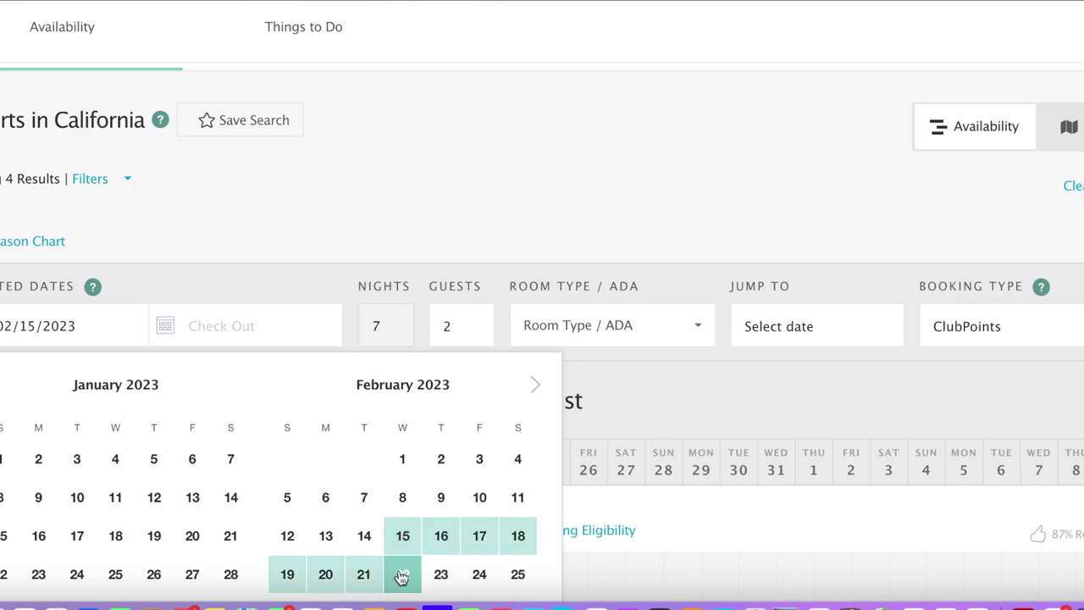
left_click(402, 576)
Review room availability and ClubPoints costs at Carlsbad Seapointe Resort and Grand Pacific Palisades Resort for the selected week
scroll(376, 404, "down", 1)
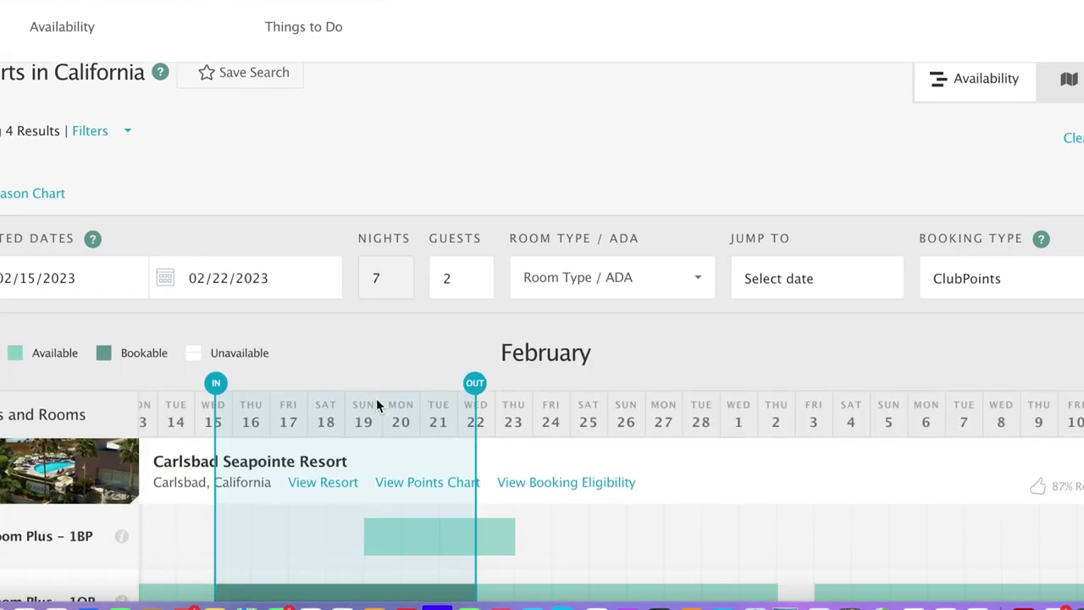
scroll(378, 406, "down", 3)
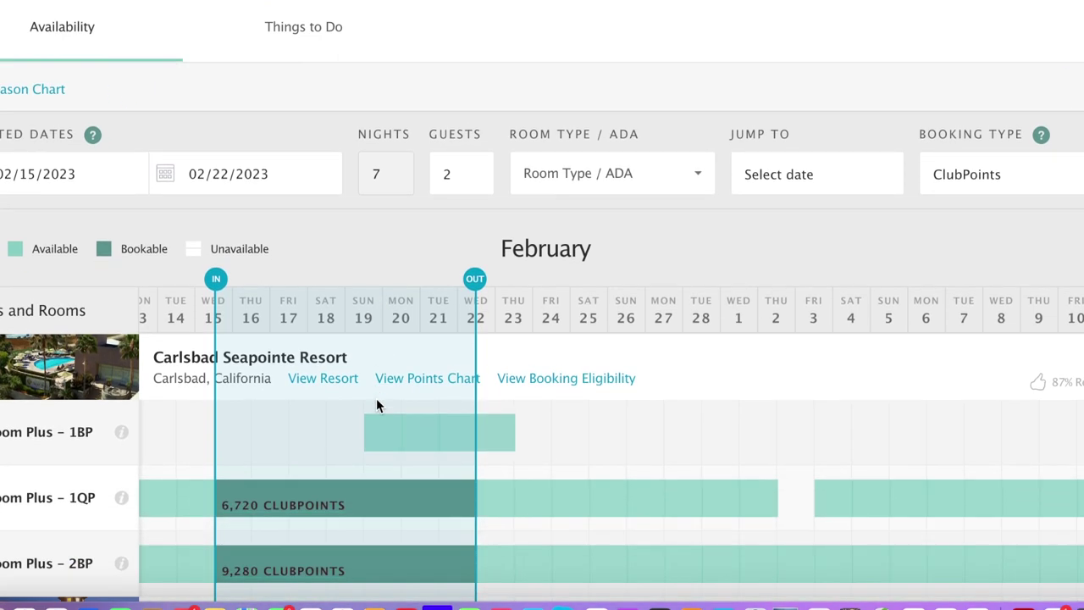
scroll(376, 405, "down", 1)
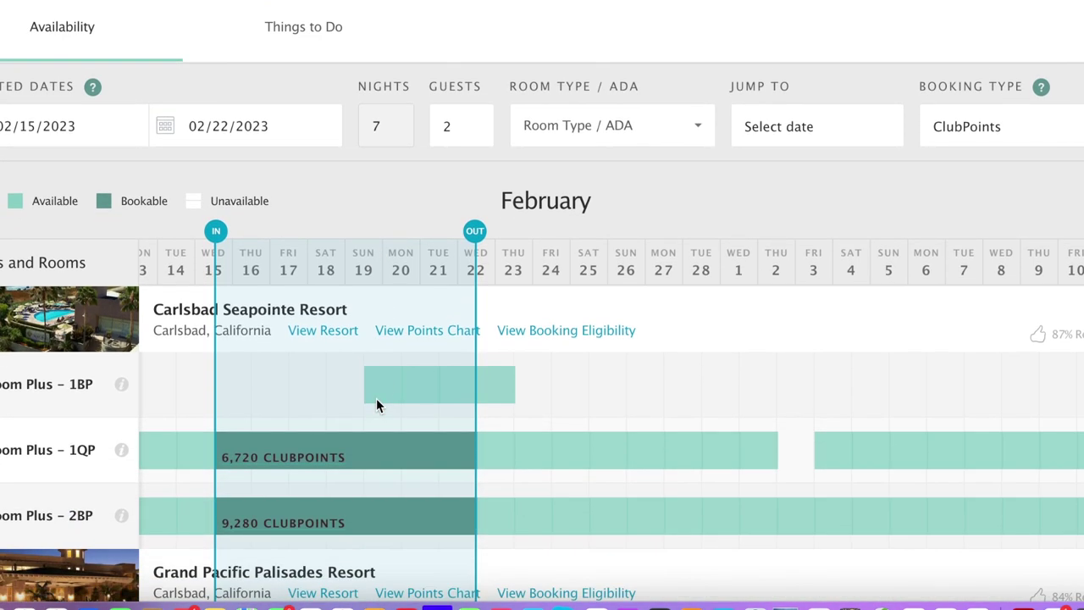
scroll(376, 405, "down", 2)
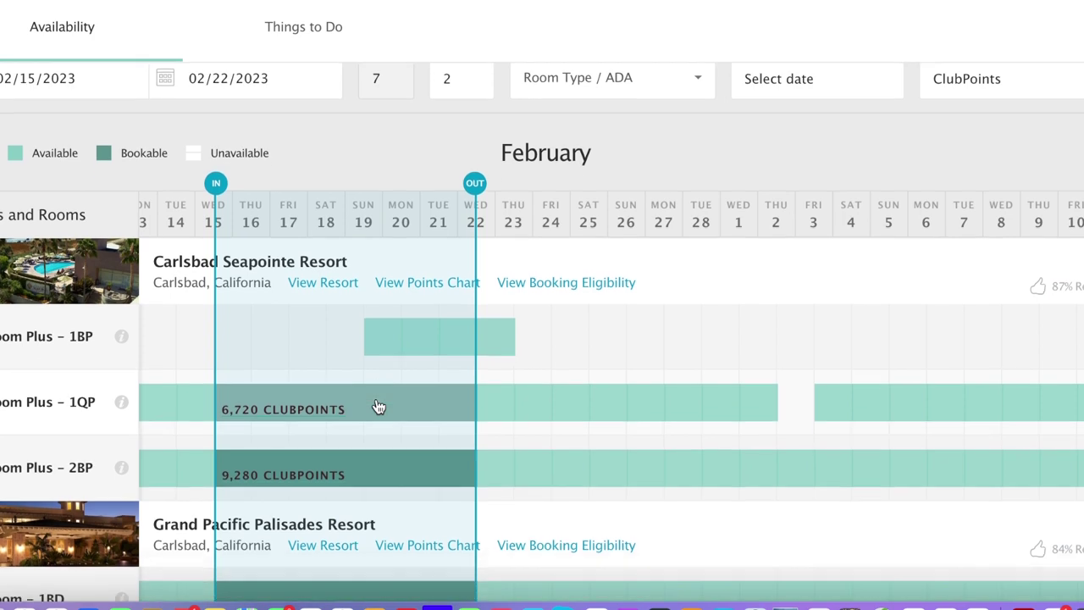
scroll(378, 406, "down", 2)
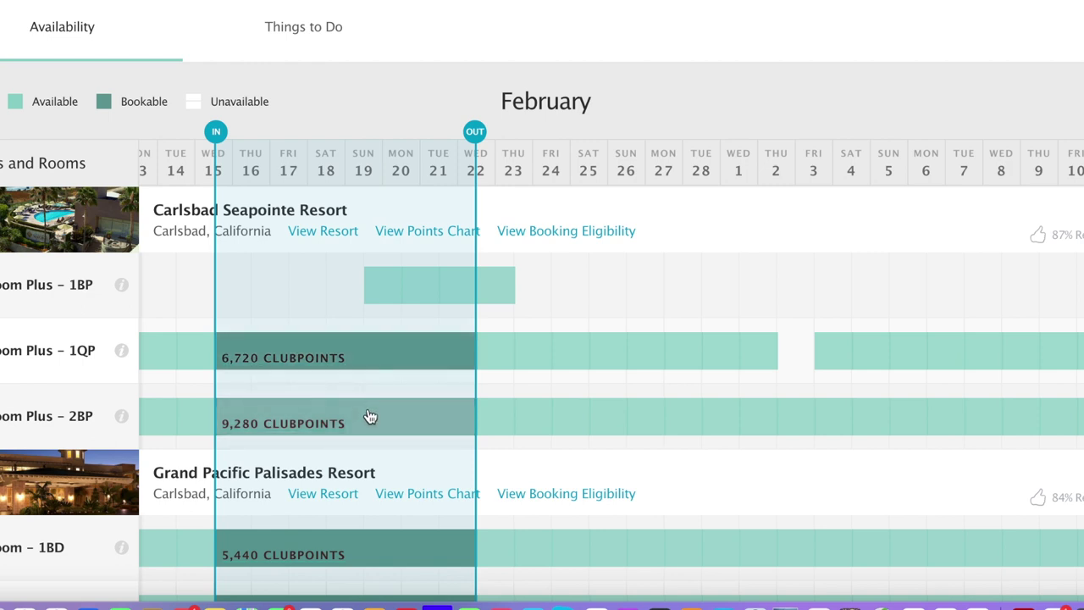
scroll(370, 417, "down", 3)
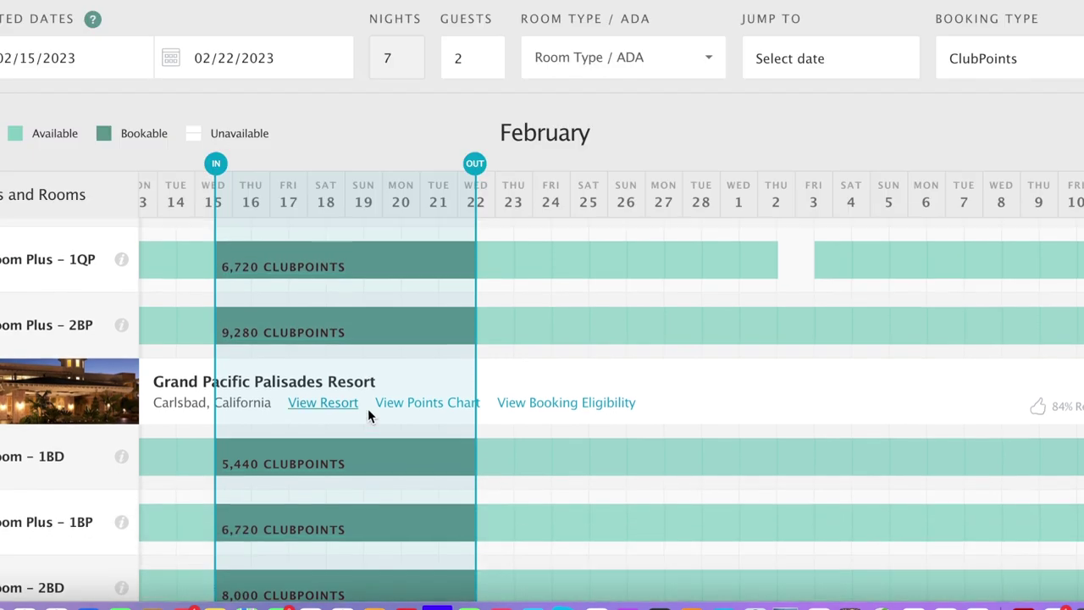
scroll(371, 416, "down", 2)
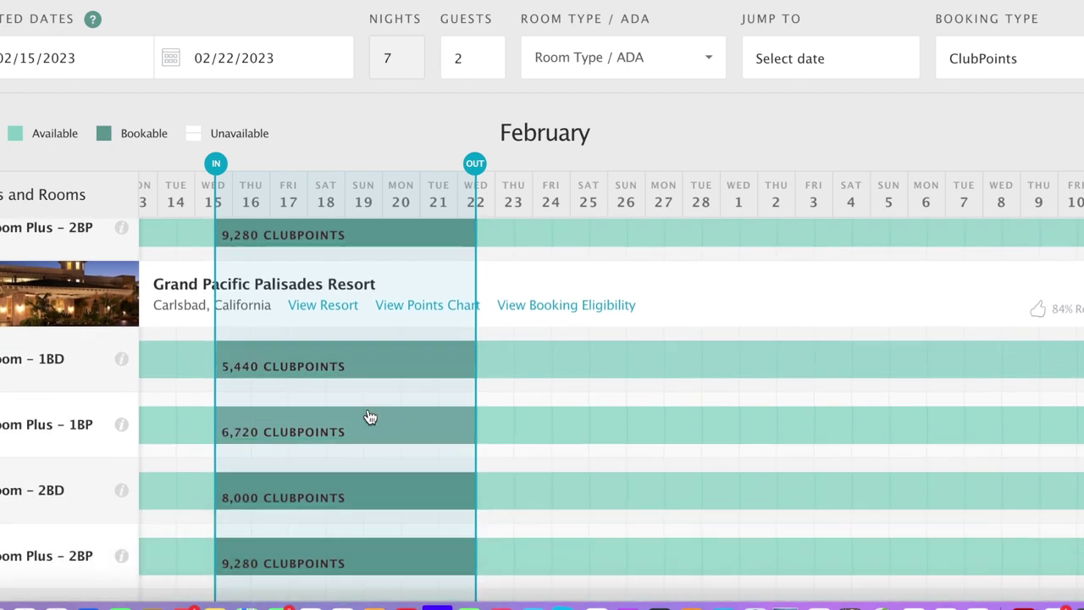
scroll(370, 417, "down", 2)
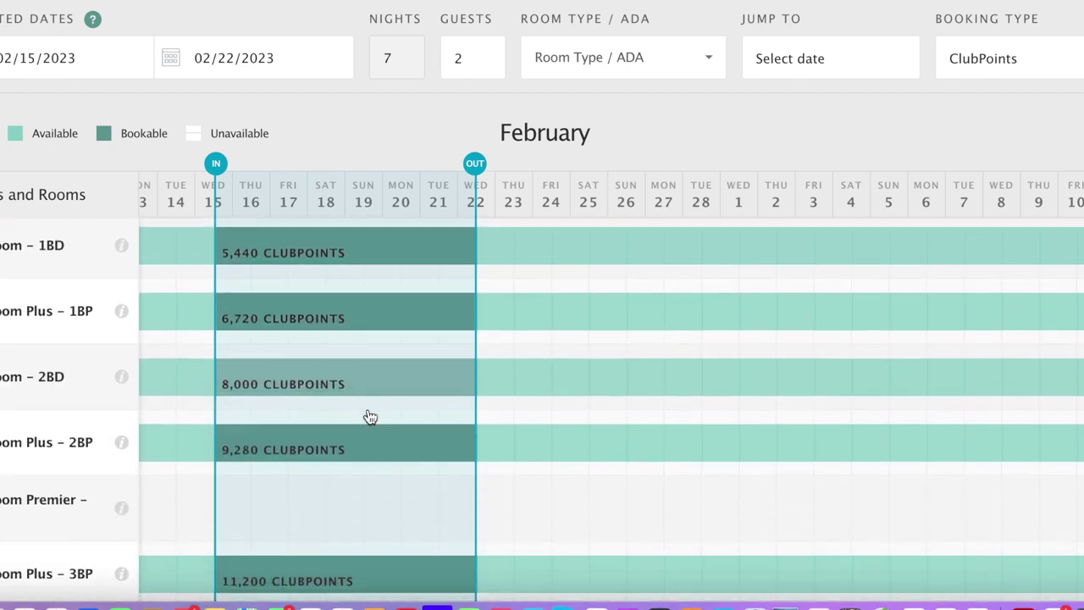
scroll(367, 416, "down", 1)
scroll(367, 416, "down", 1)
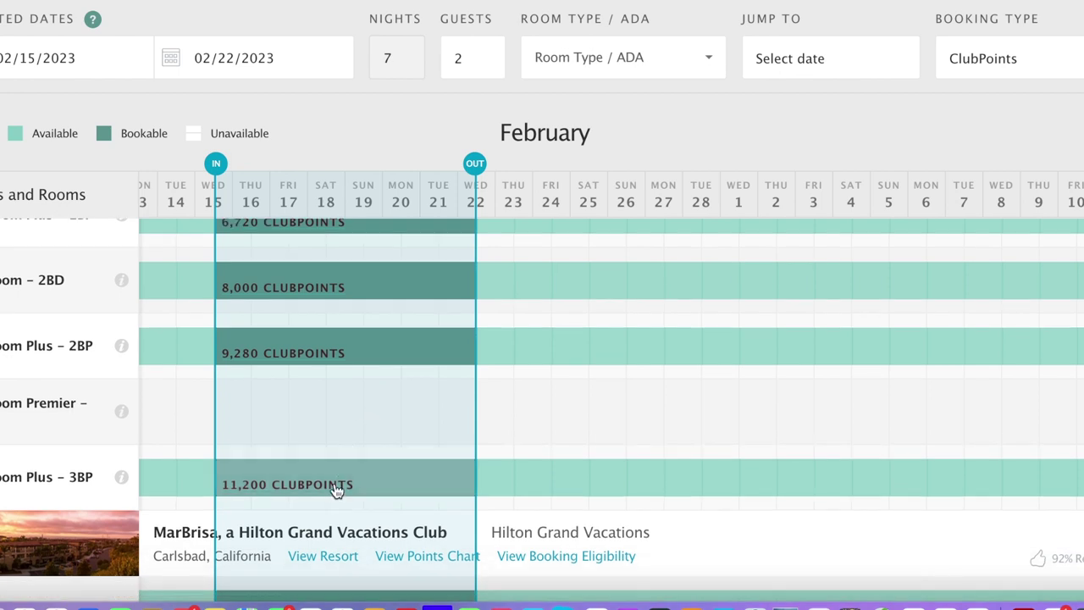
Examine the ClubPoints costs and availability of the studio and one-bedroom units at MarBrisa for the selected week
scroll(337, 491, "down", 3)
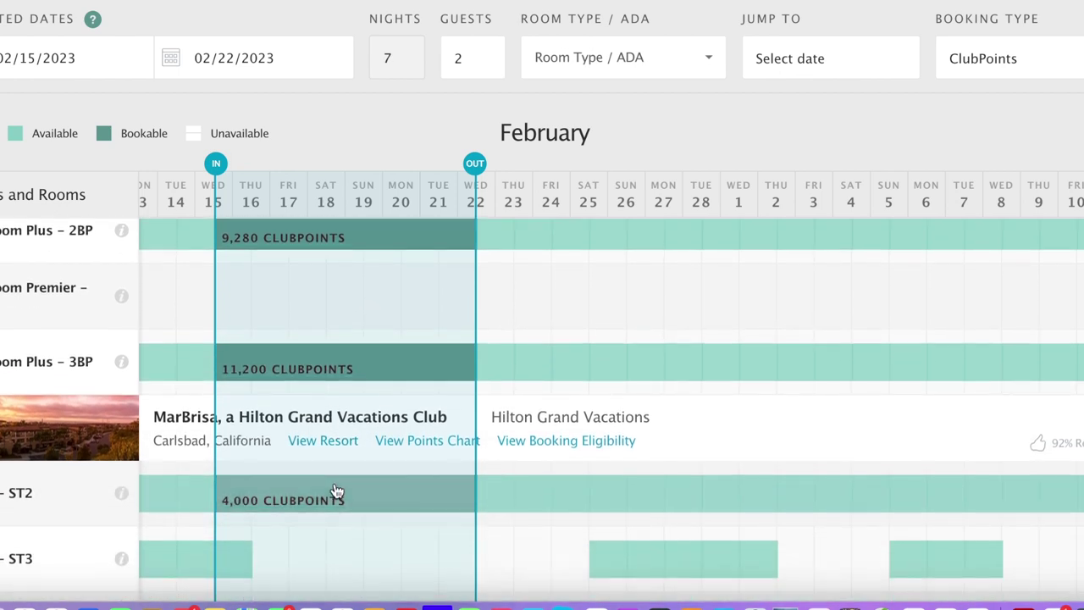
scroll(336, 491, "down", 3)
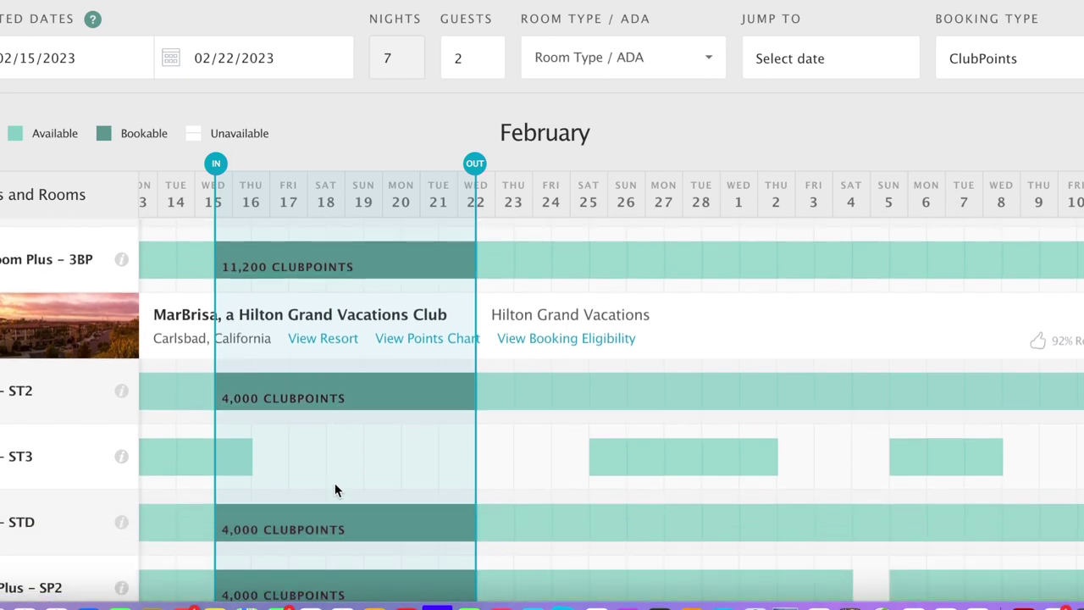
scroll(336, 490, "down", 4)
scroll(337, 492, "down", 3)
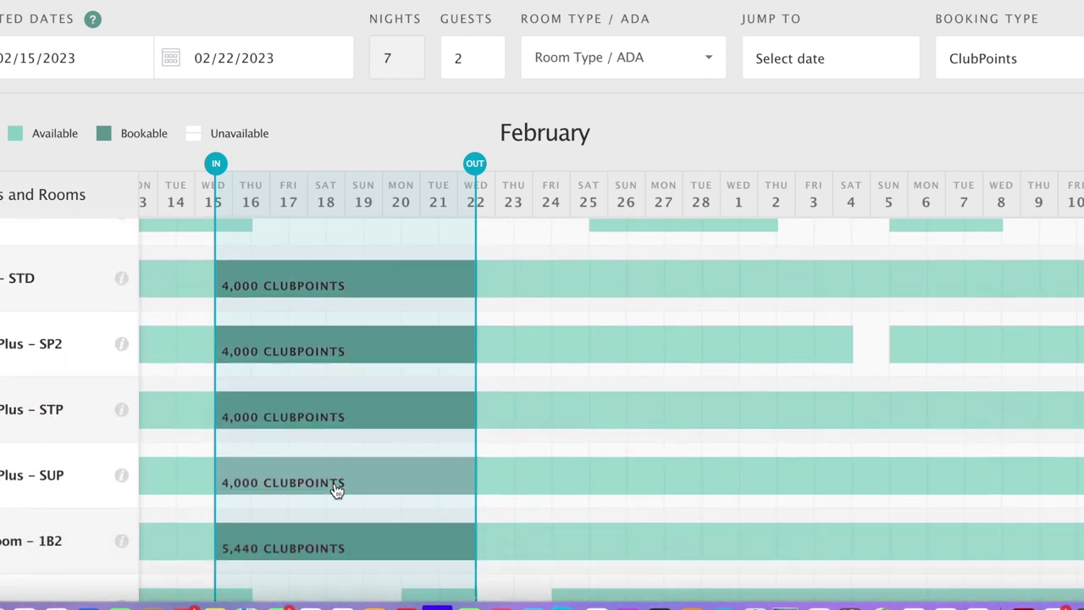
scroll(337, 491, "down", 1)
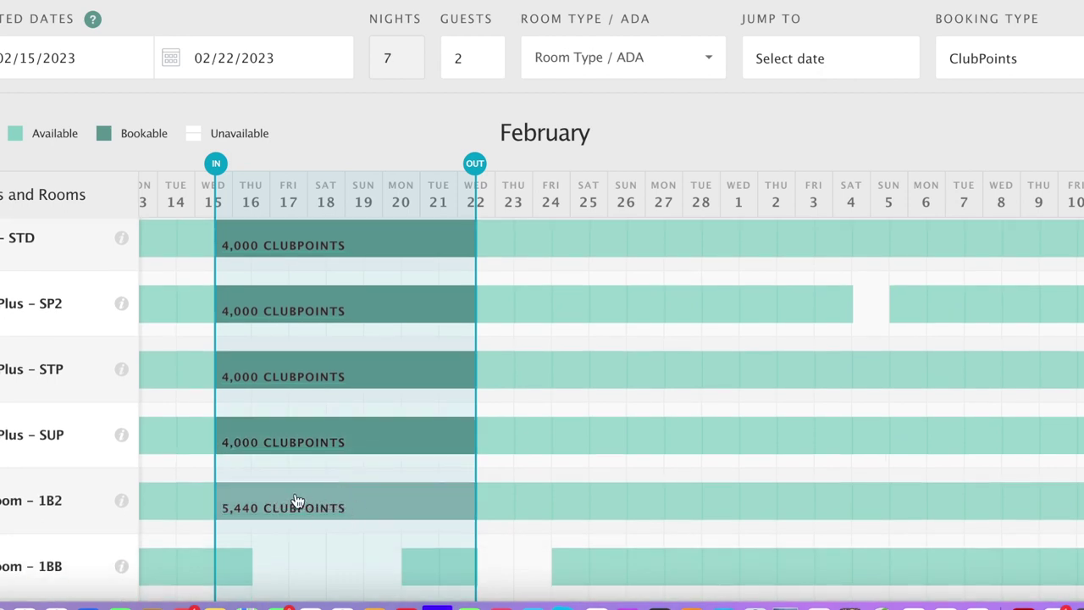
scroll(297, 501, "down", 3)
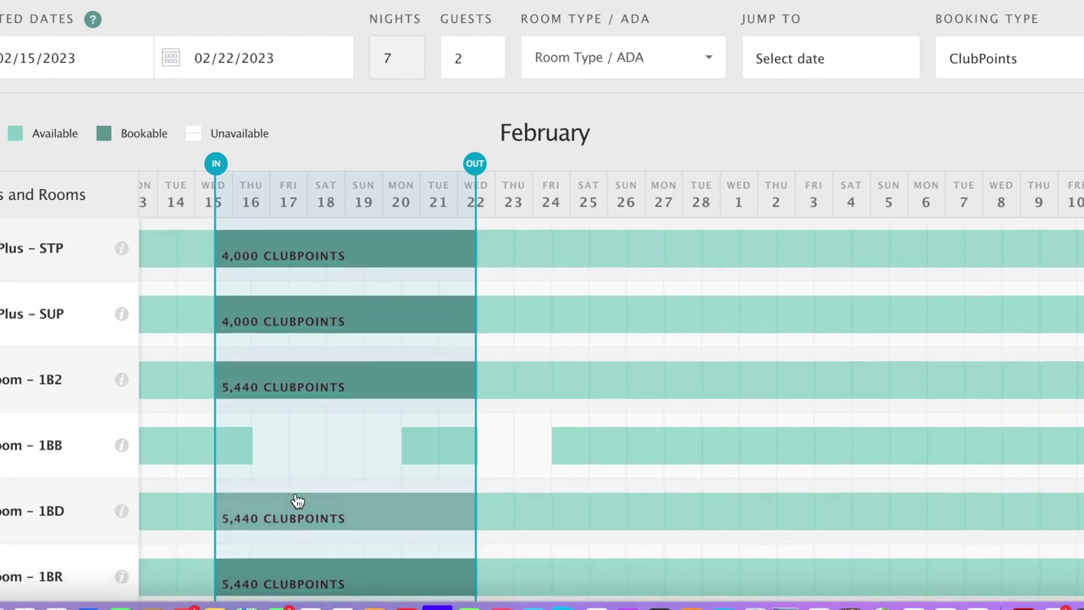
scroll(297, 501, "down", 1)
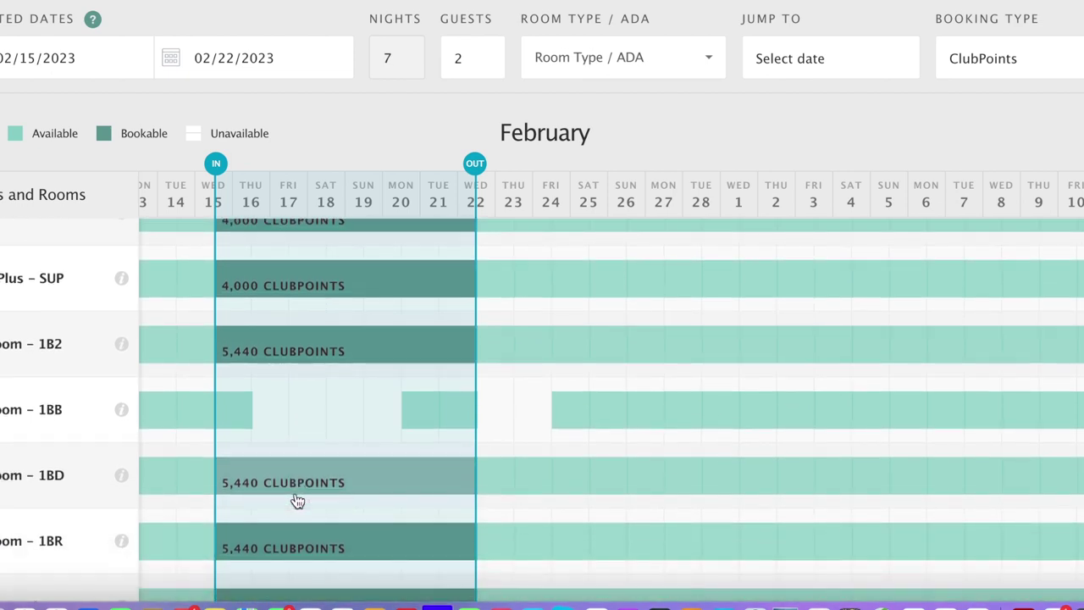
scroll(297, 501, "down", 2)
scroll(297, 501, "down", 1)
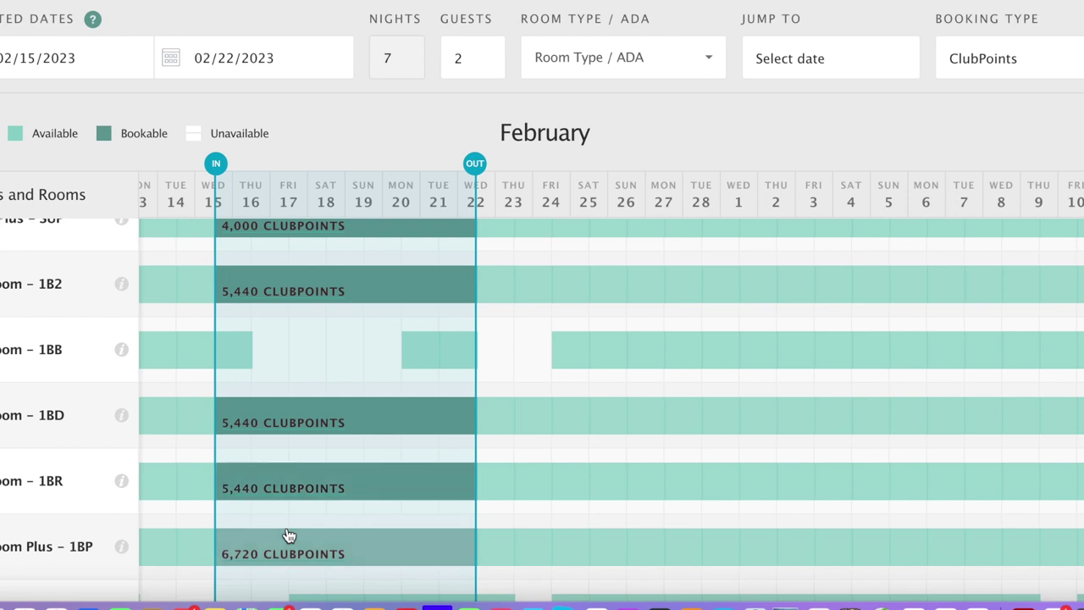
Examine the ClubPoints costs and availability of MarBrisa's one-bedroom plus and premier units for the selected week
scroll(288, 536, "down", 3)
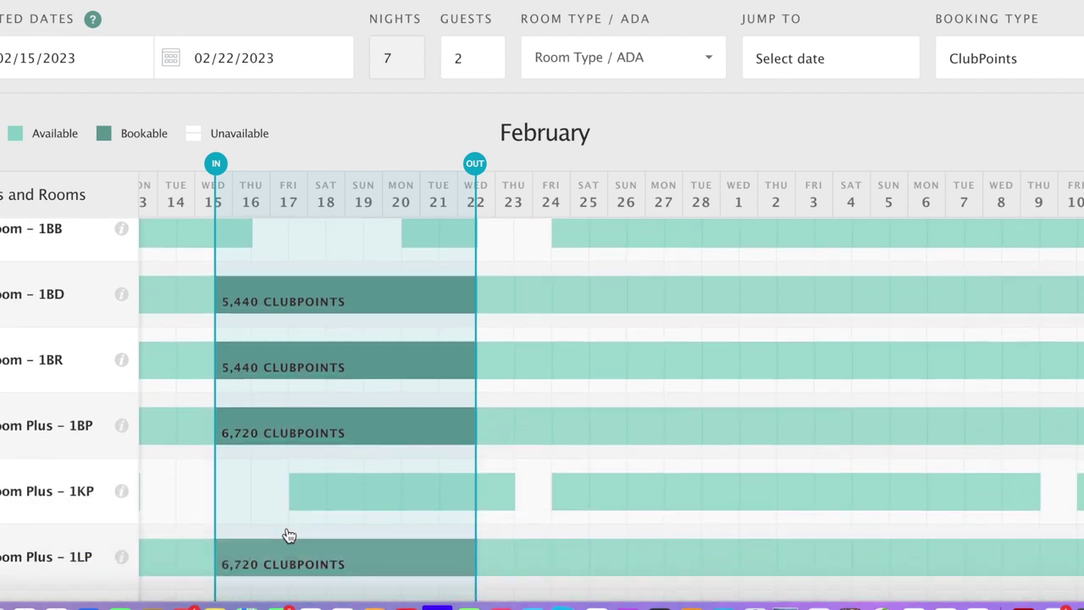
scroll(288, 535, "down", 2)
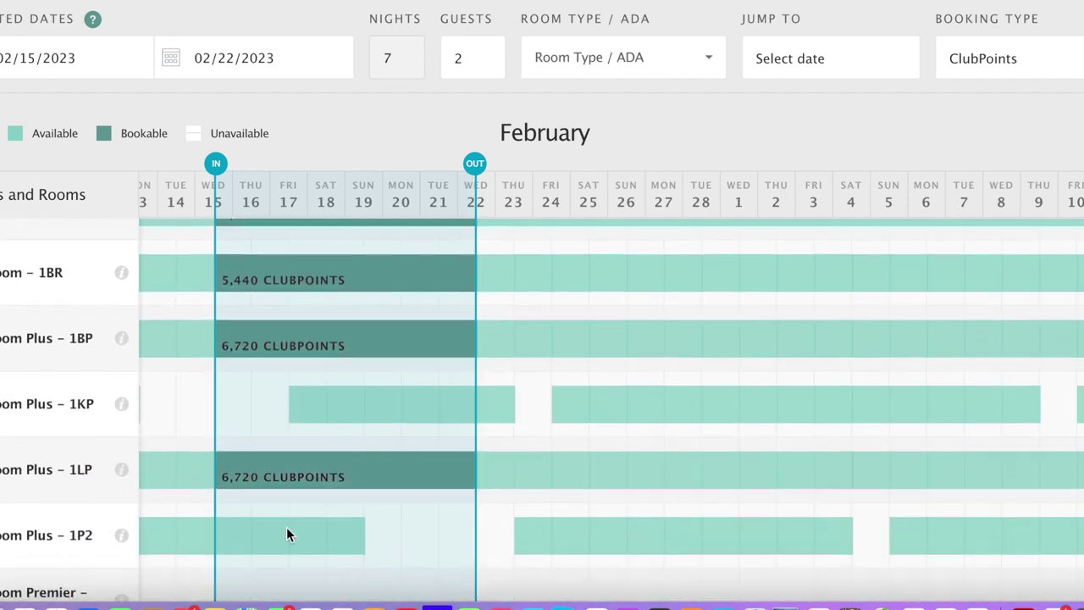
scroll(286, 533, "down", 2)
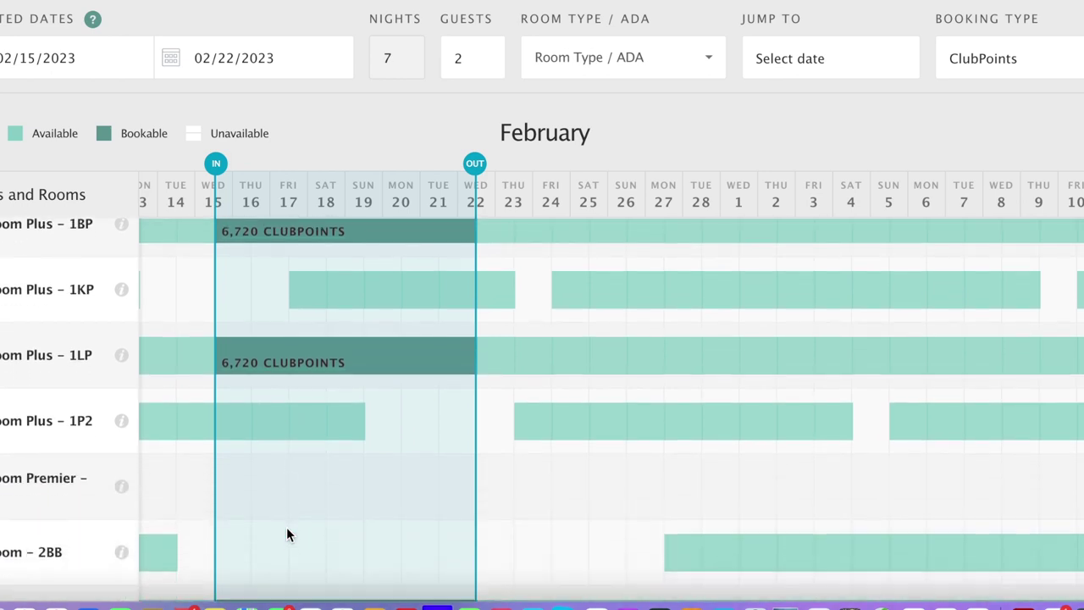
scroll(286, 534, "down", 2)
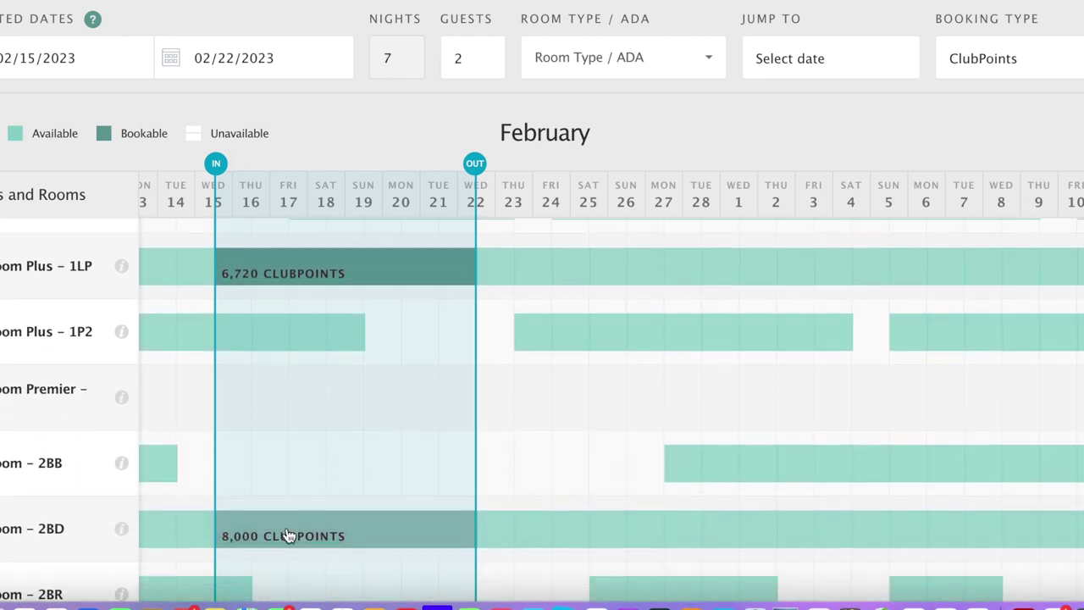
Examine the ClubPoints costs and availability of MarBrisa's two- and three-bedroom units, then check whether Club Donatello can be booked online
scroll(288, 535, "down", 1)
scroll(288, 536, "down", 2)
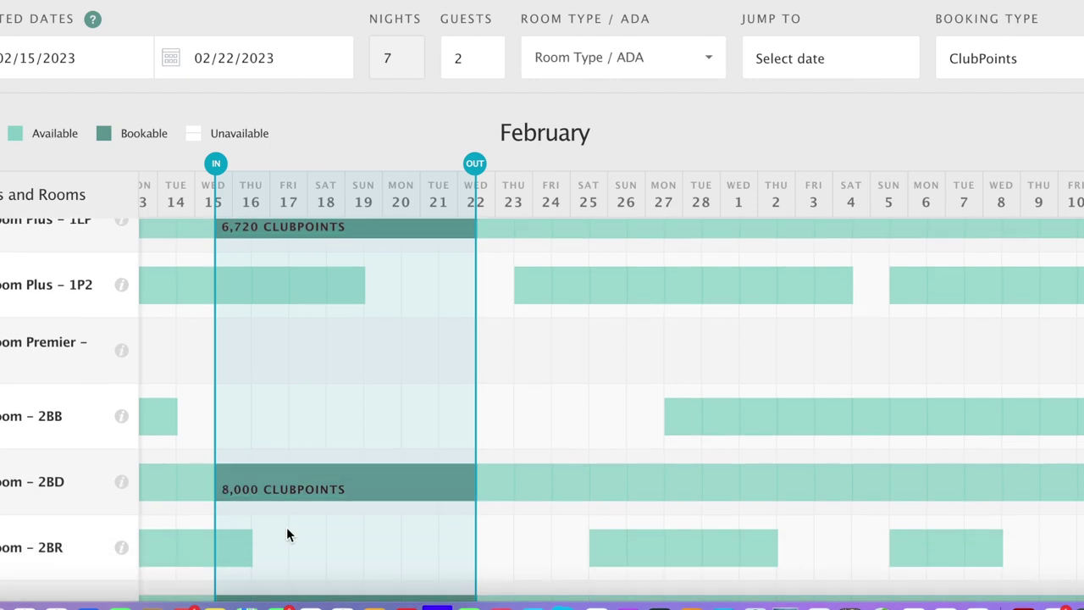
scroll(288, 535, "down", 1)
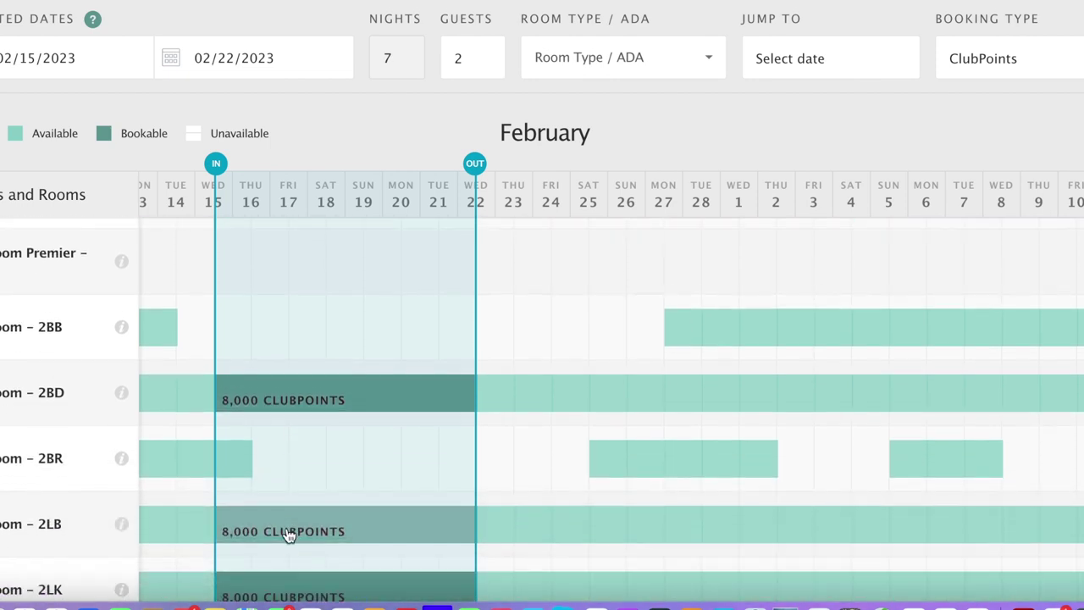
scroll(288, 535, "down", 4)
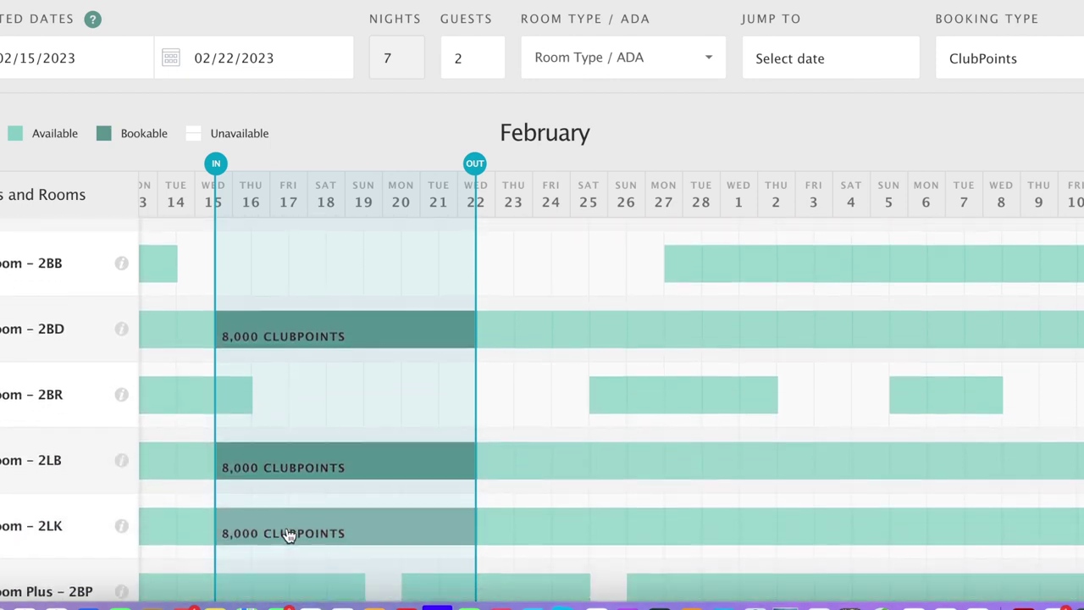
scroll(288, 535, "down", 6)
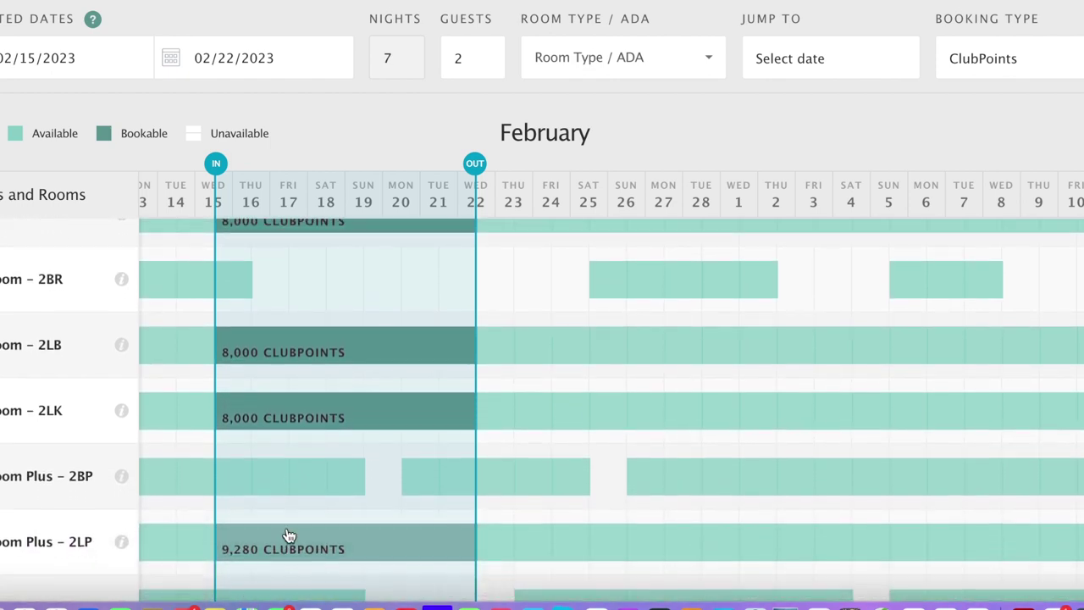
scroll(288, 535, "down", 10)
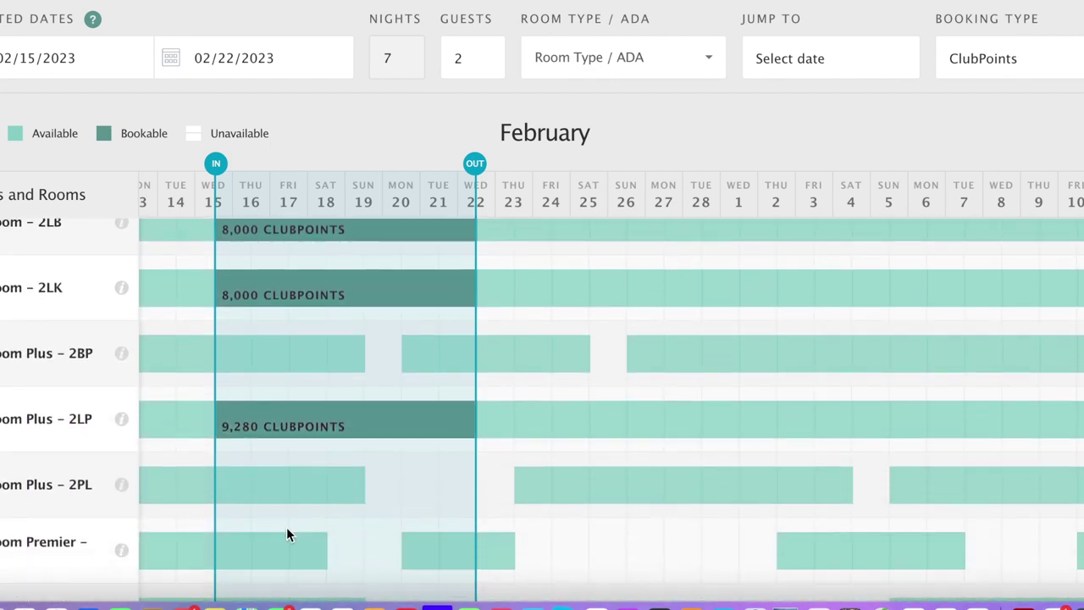
scroll(286, 533, "down", 8)
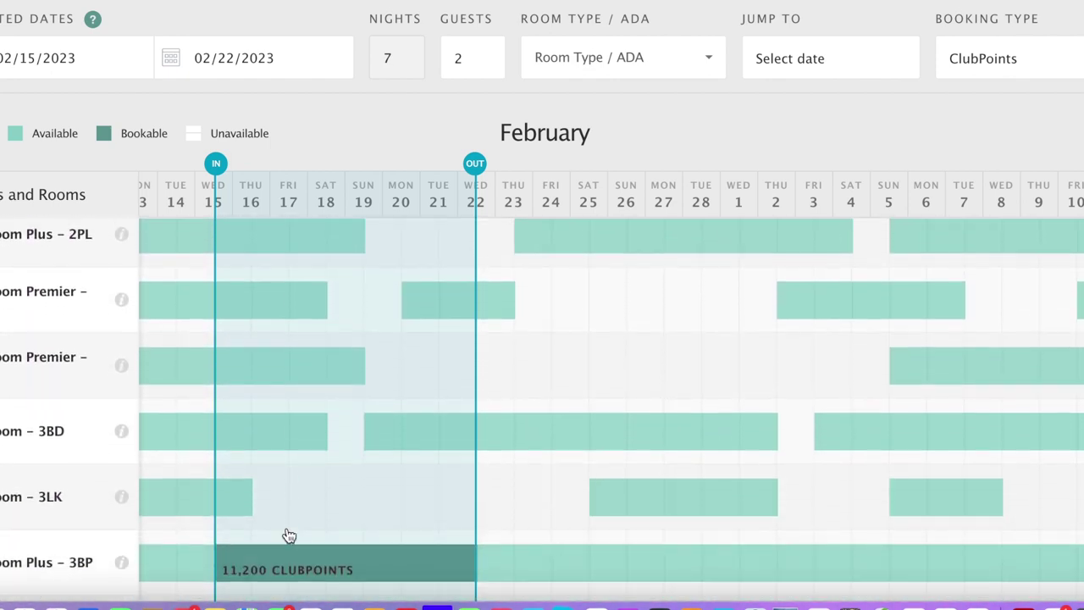
scroll(289, 535, "down", 4)
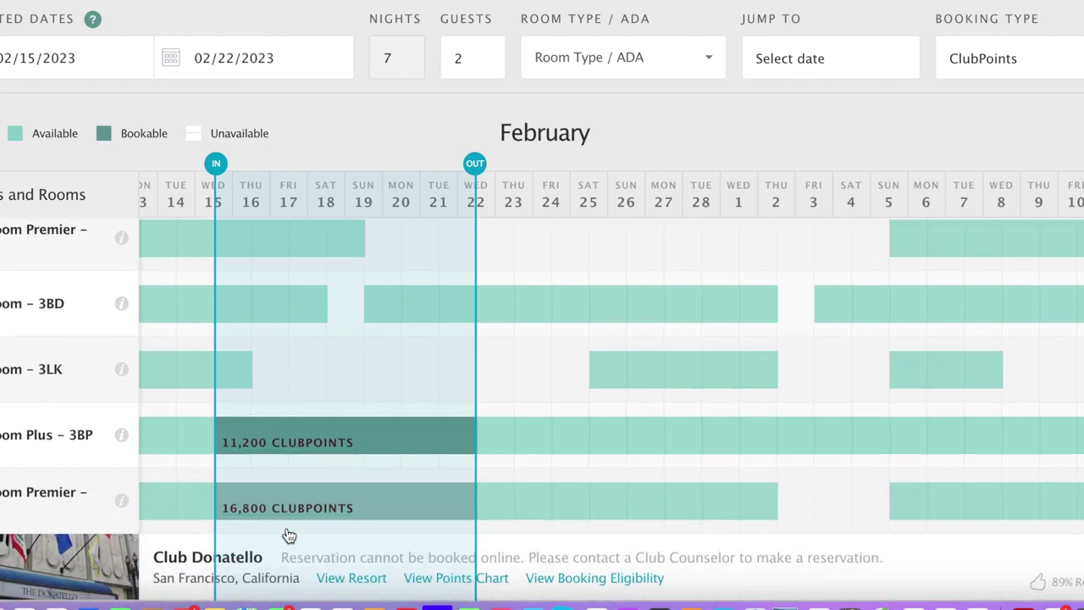
scroll(288, 536, "down", 2)
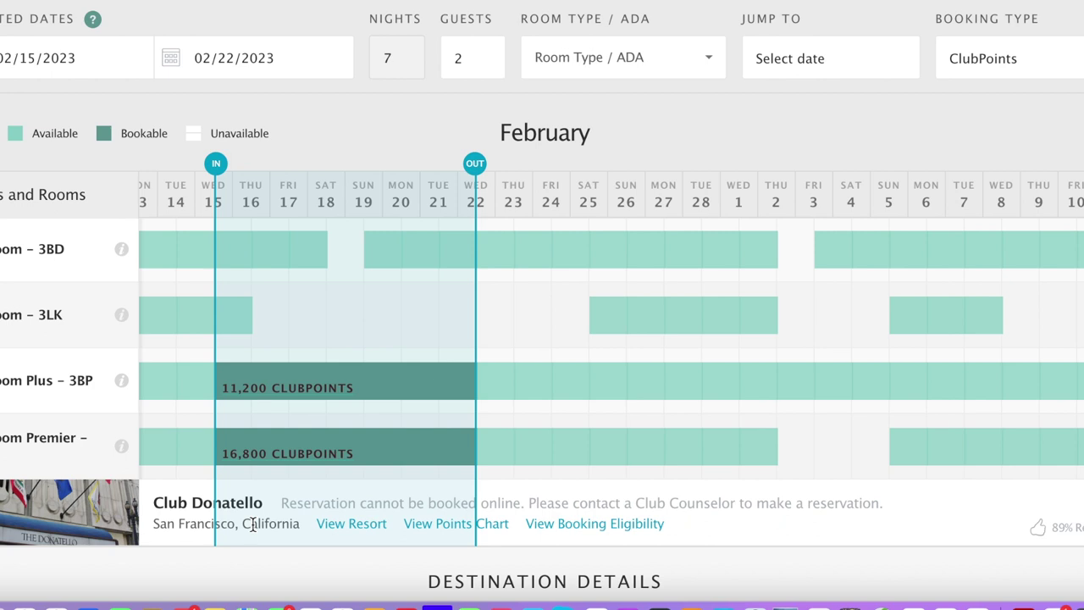
scroll(252, 525, "up", 1)
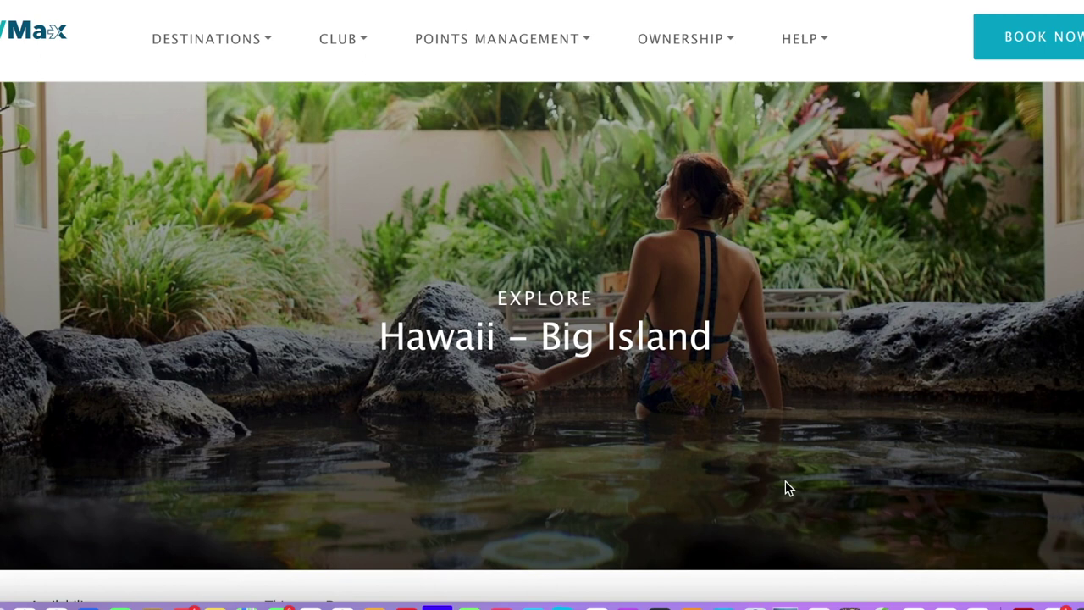
On the Hawaii – Big Island availability page, set the stay to check in 02/15/2023 and check out 02/22/2023
scroll(785, 488, "down", 2)
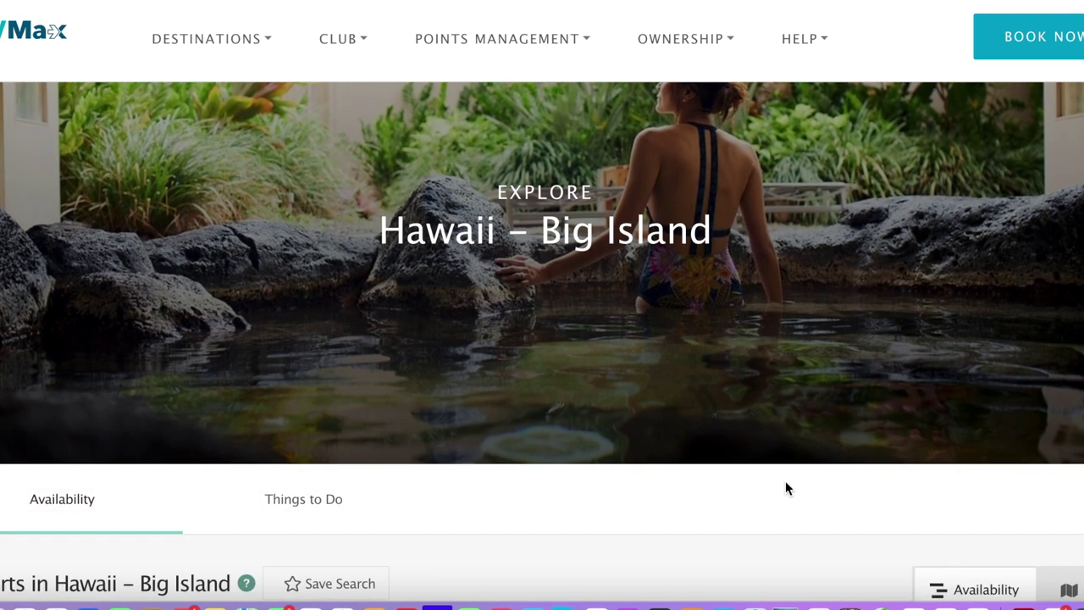
scroll(785, 487, "down", 5)
scroll(785, 488, "down", 4)
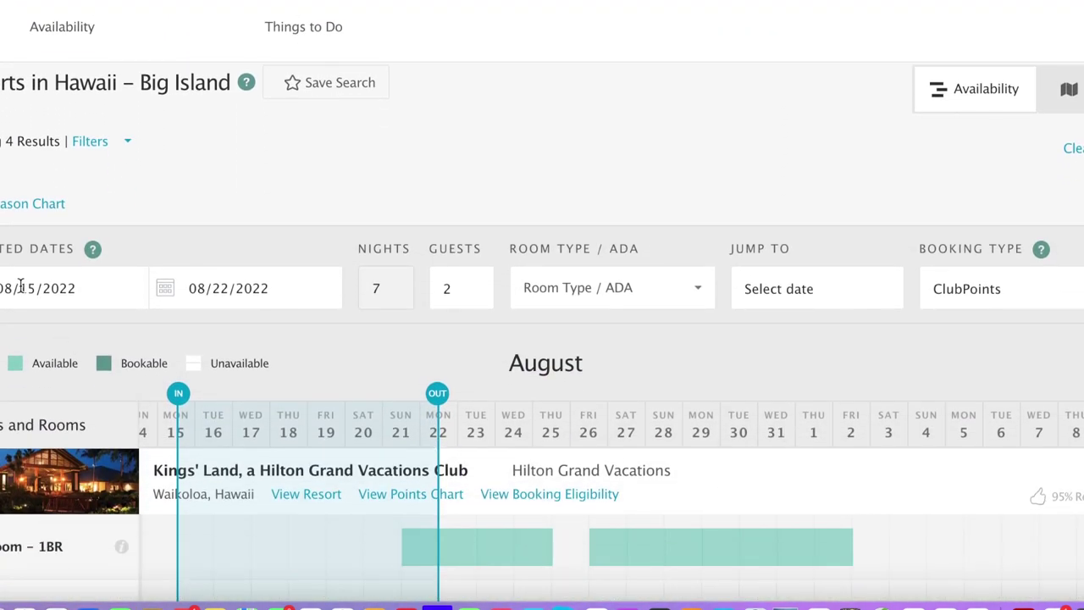
left_click(13, 288)
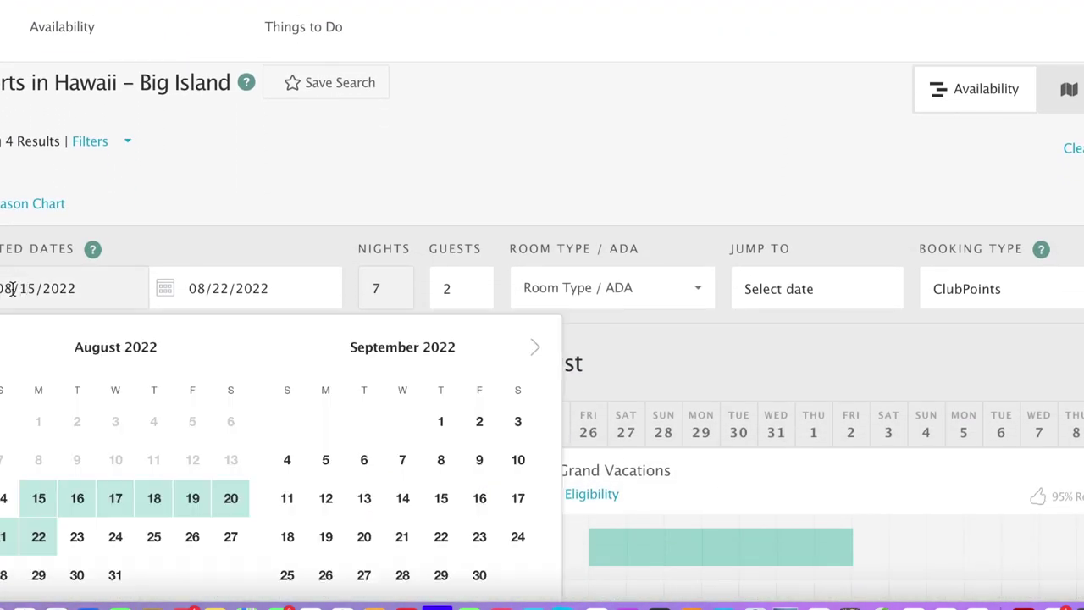
left_click(535, 348)
left_click(535, 349)
left_click(534, 349)
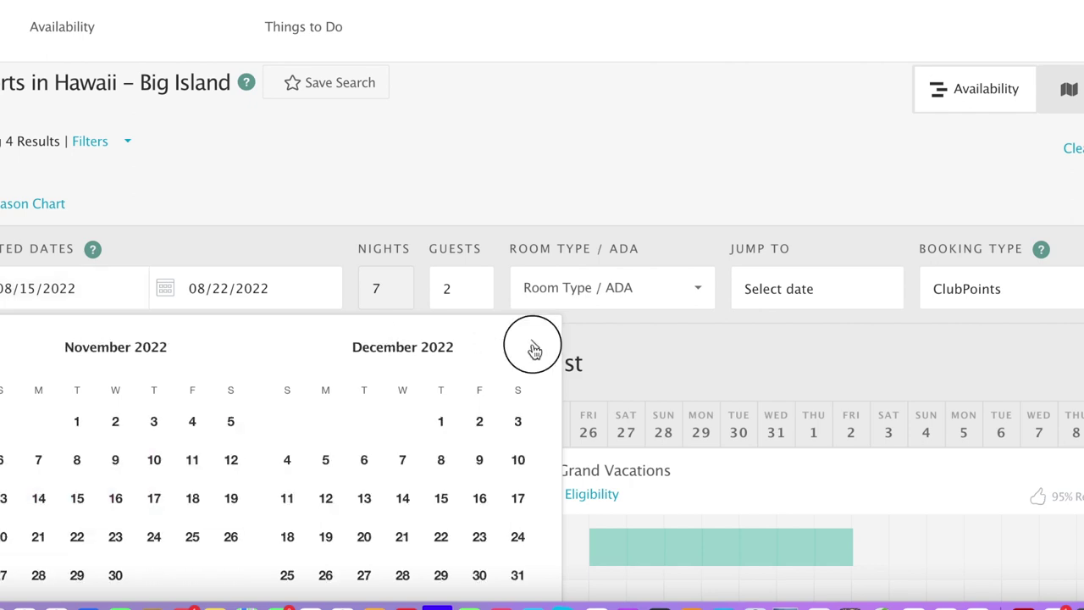
left_click(535, 349)
left_click(534, 349)
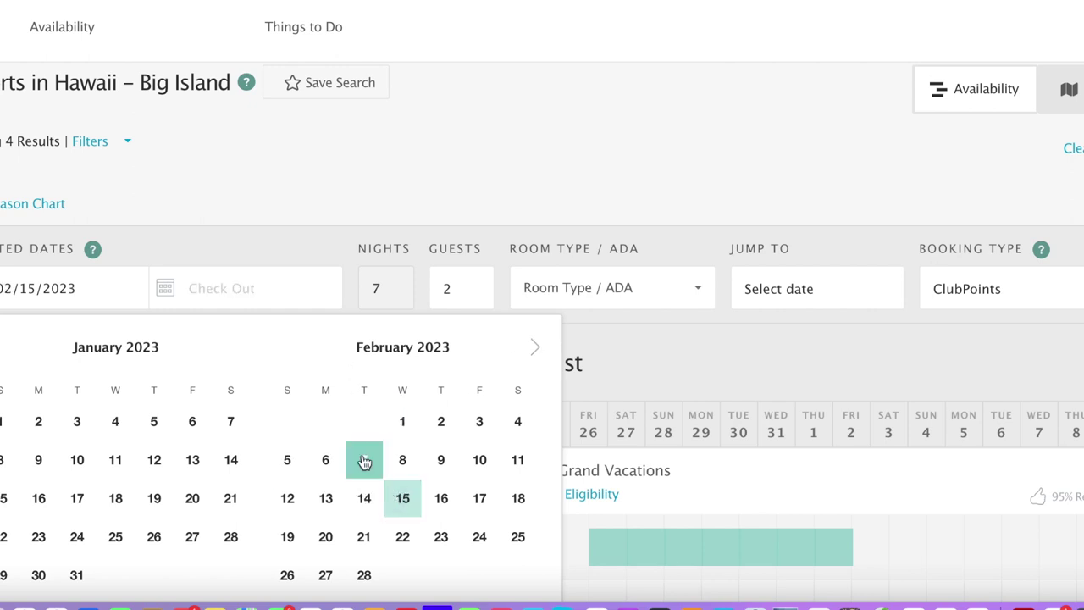
left_click(401, 536)
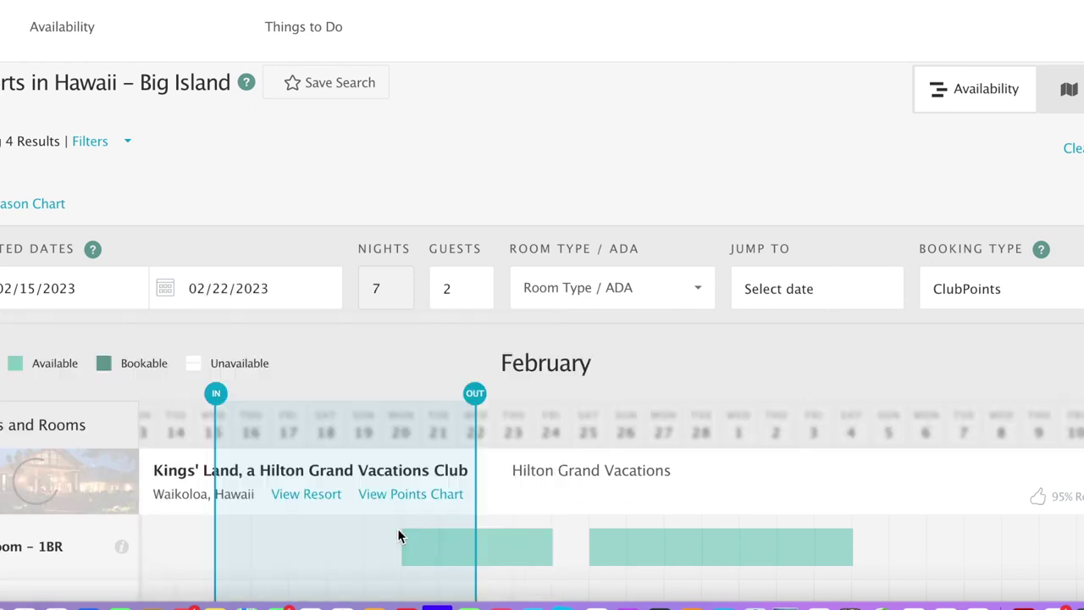
Examine the availability and ClubPoints costs of the one-bedroom, plus and premier units at Kings' Land for the selected week
scroll(400, 536, "down", 2)
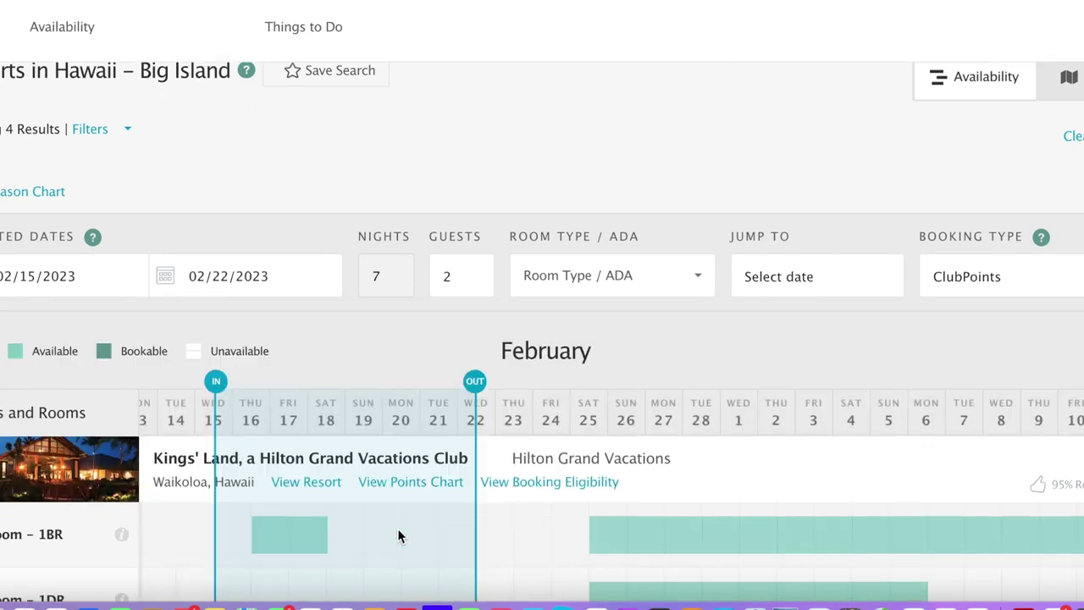
scroll(401, 537, "down", 3)
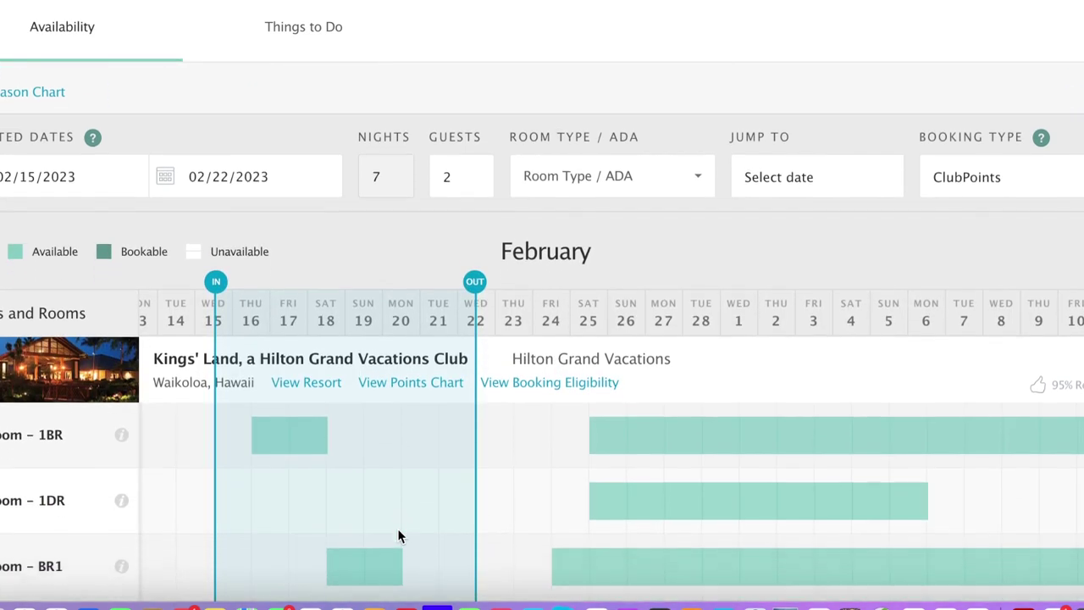
scroll(400, 536, "down", 3)
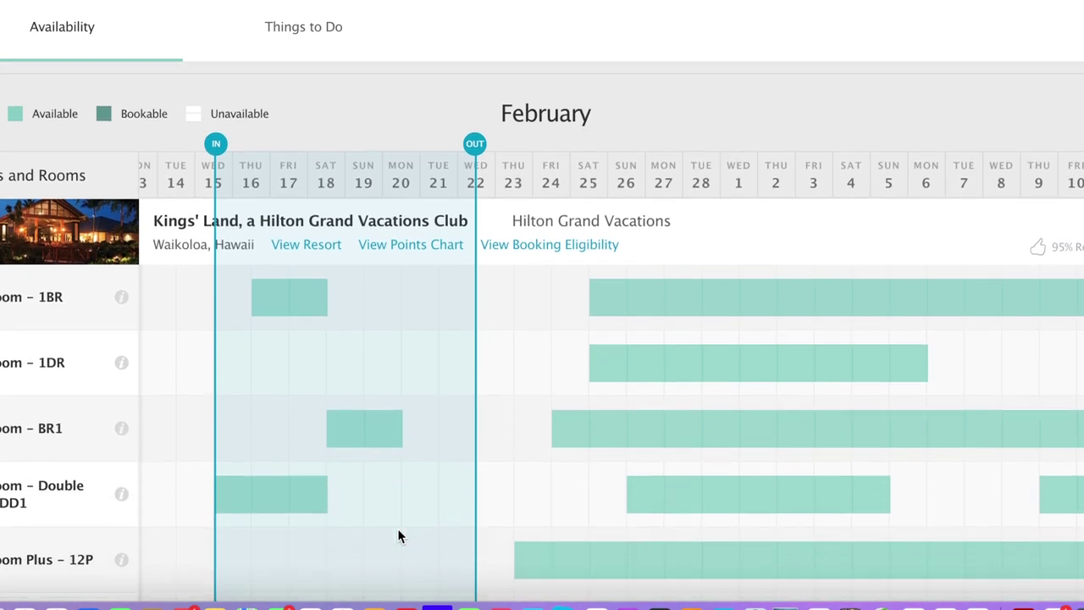
scroll(401, 536, "down", 3)
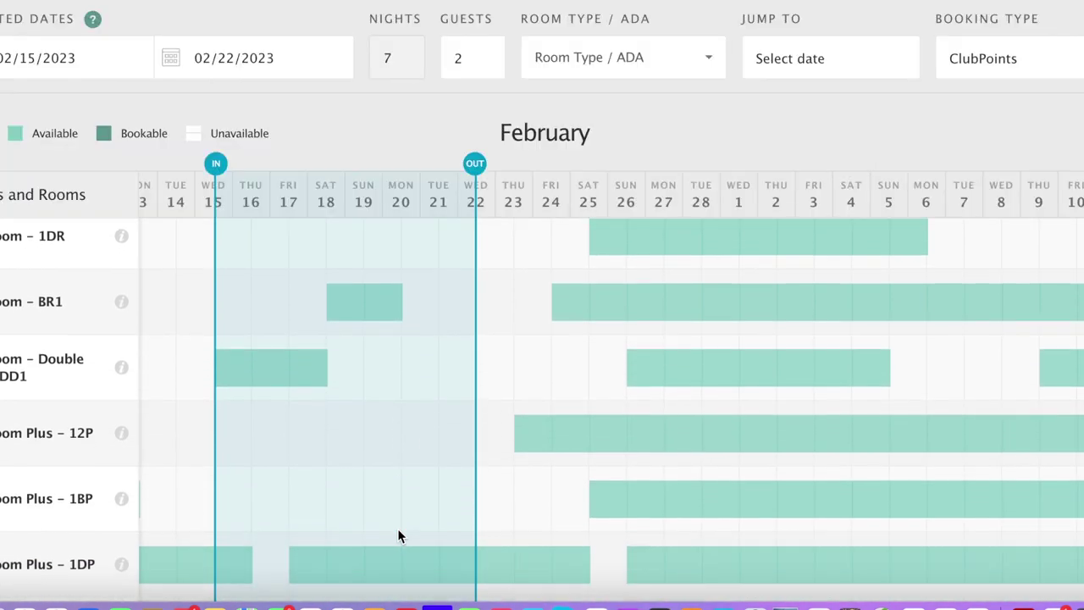
scroll(401, 536, "down", 3)
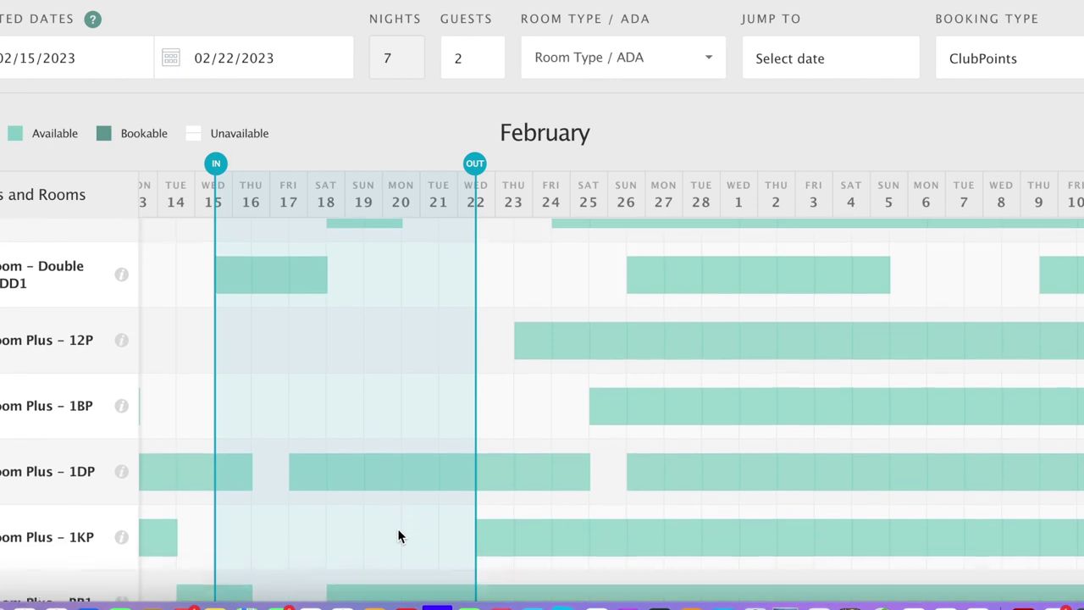
scroll(401, 536, "down", 3)
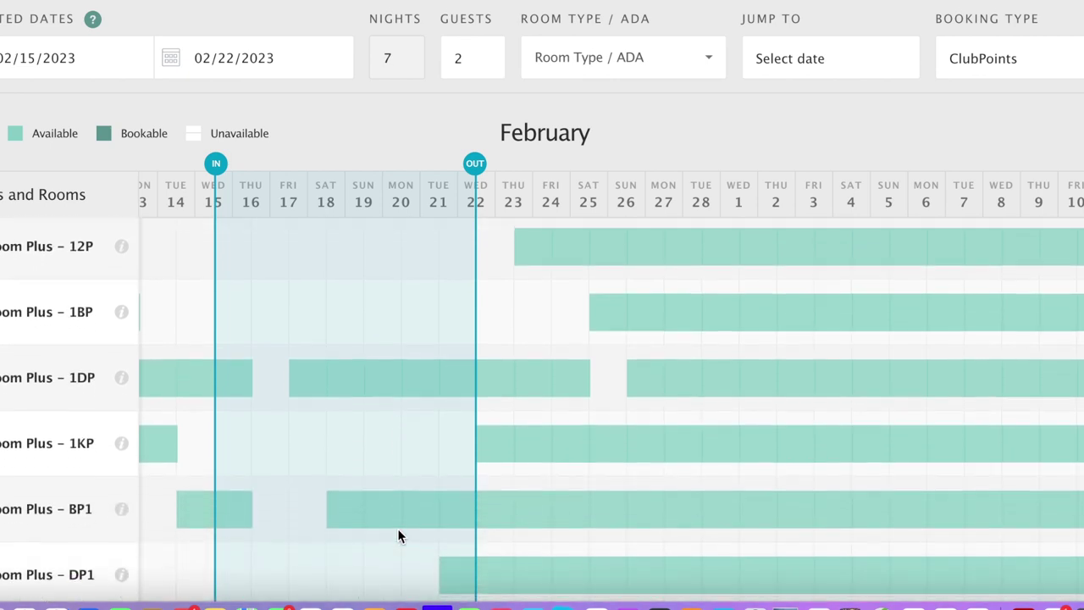
scroll(400, 537, "down", 1)
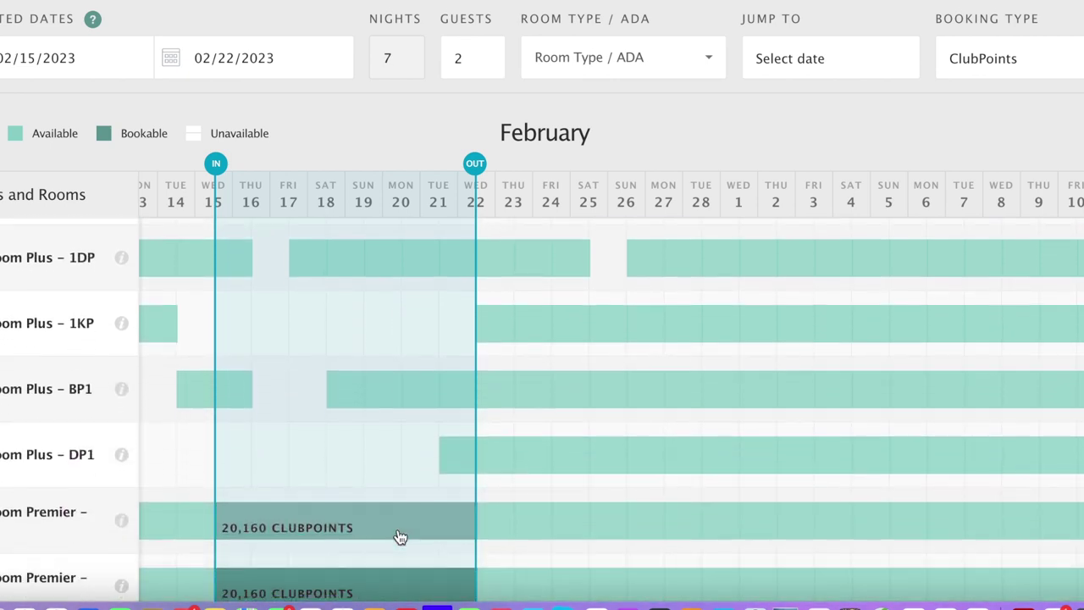
scroll(364, 546, "down", 3)
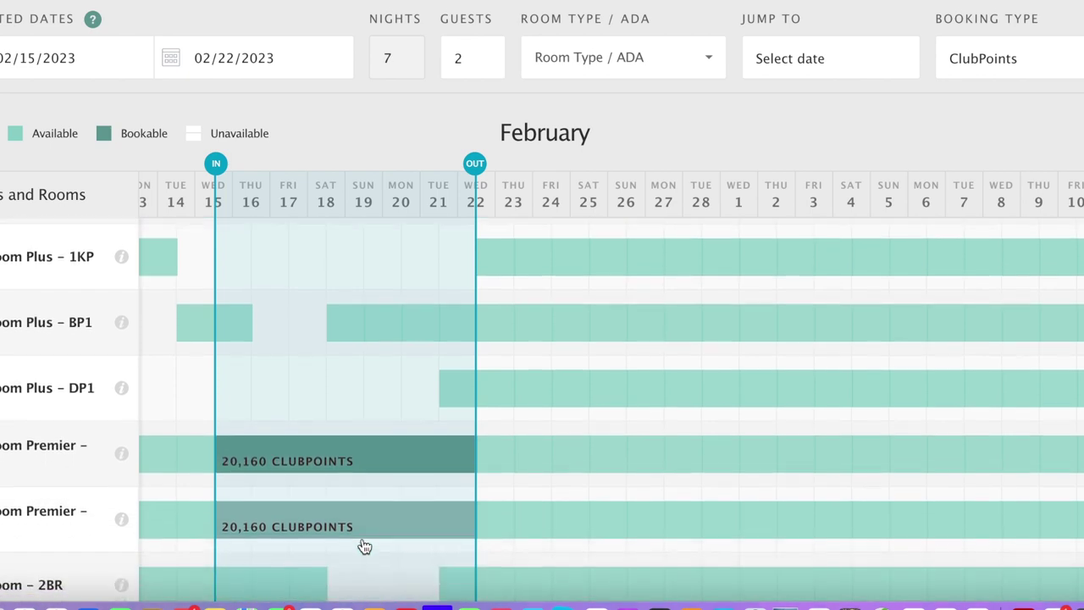
scroll(355, 506, "down", 4)
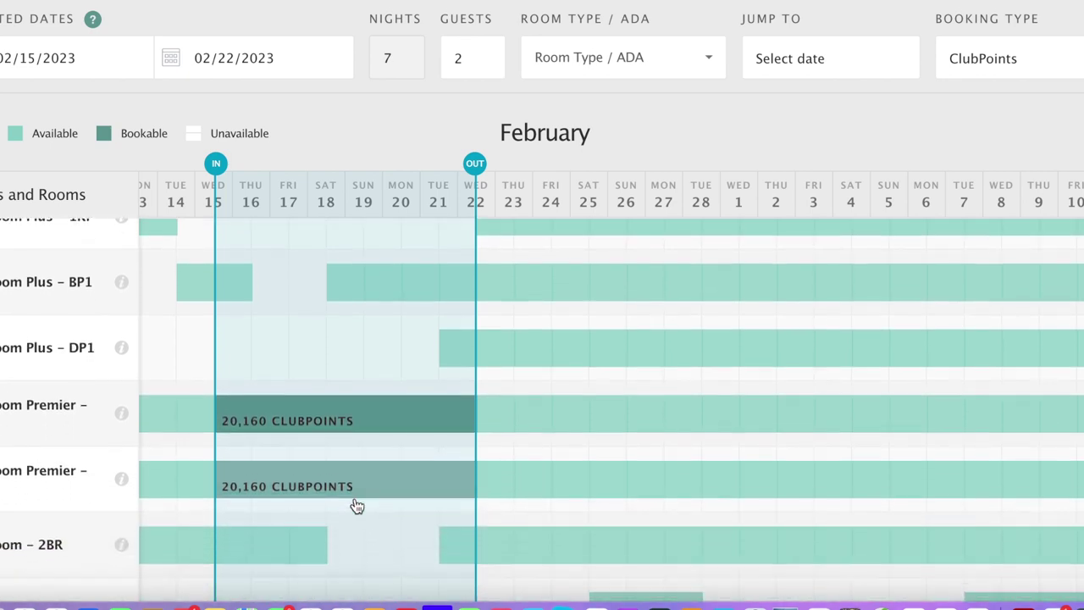
Examine the availability and ClubPoints costs of the two- and three-bedroom units at Kings' Land for the selected week
scroll(356, 506, "down", 2)
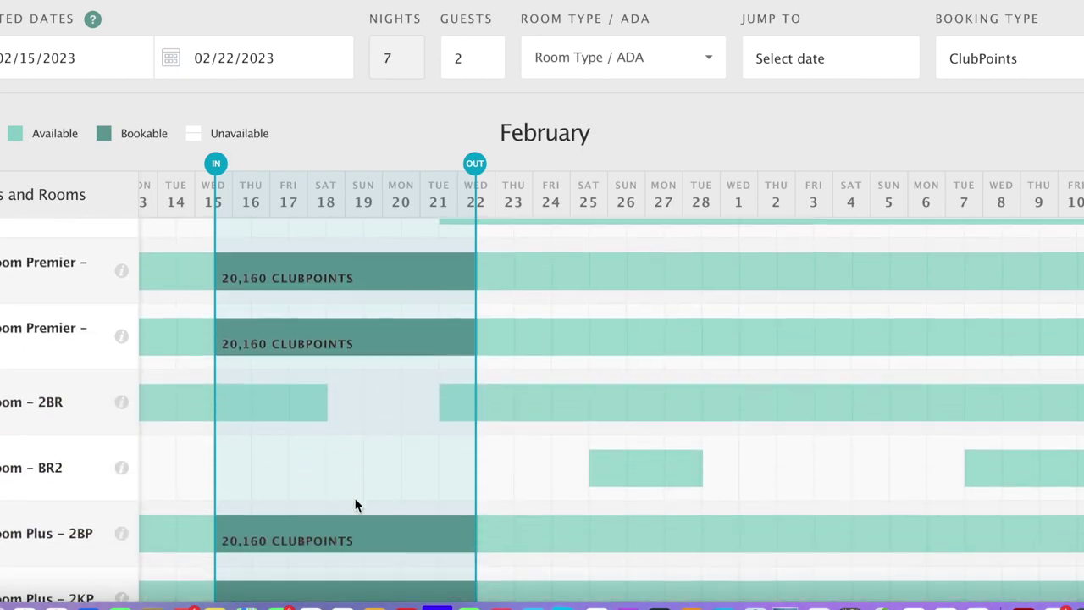
scroll(357, 506, "down", 2)
scroll(357, 506, "down", 4)
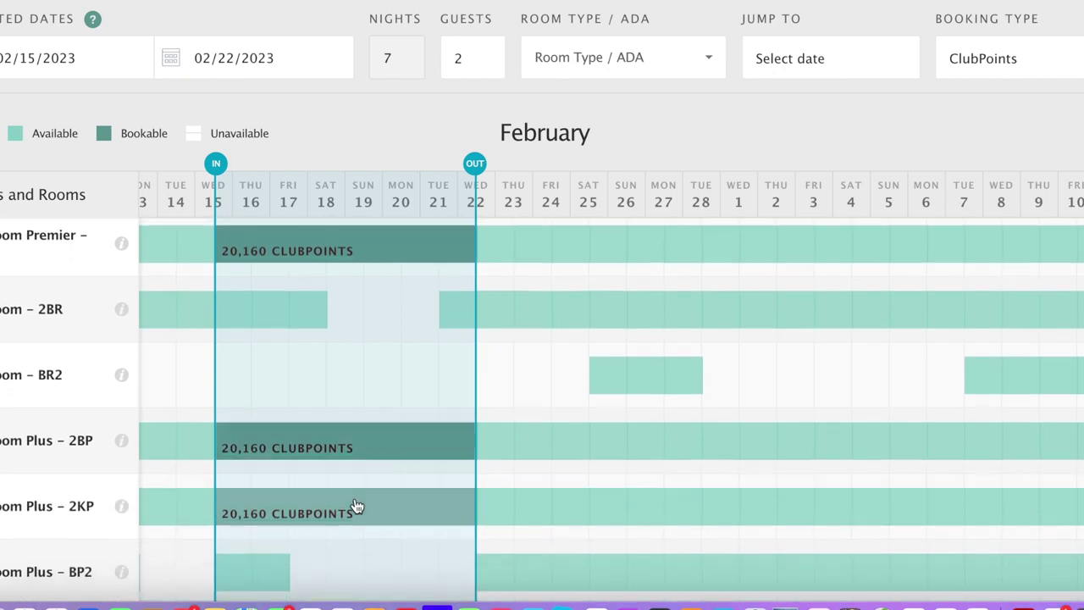
scroll(357, 506, "down", 4)
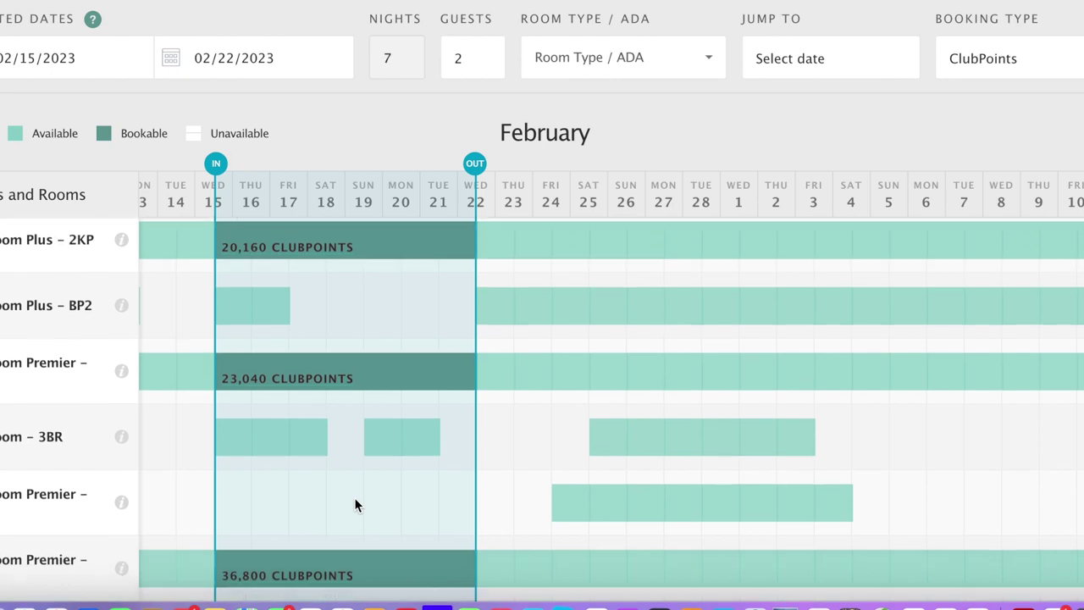
scroll(355, 505, "down", 3)
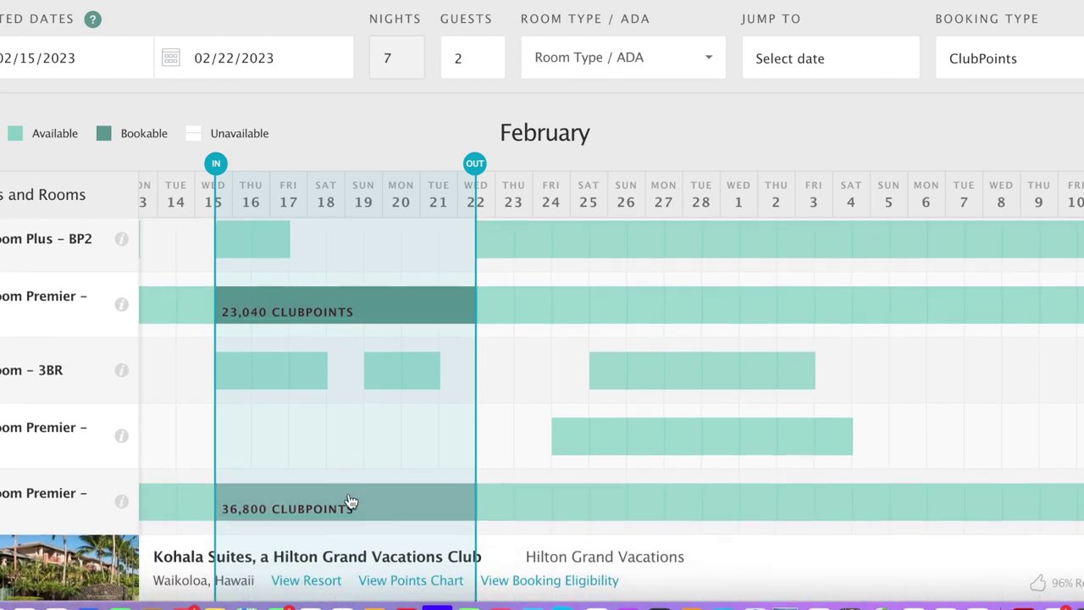
Review availability and ClubPoints costs at Kohala Suites and for the studio and one-bedroom units at Ocean Tower
scroll(350, 501, "down", 5)
scroll(348, 500, "down", 4)
scroll(349, 500, "down", 3)
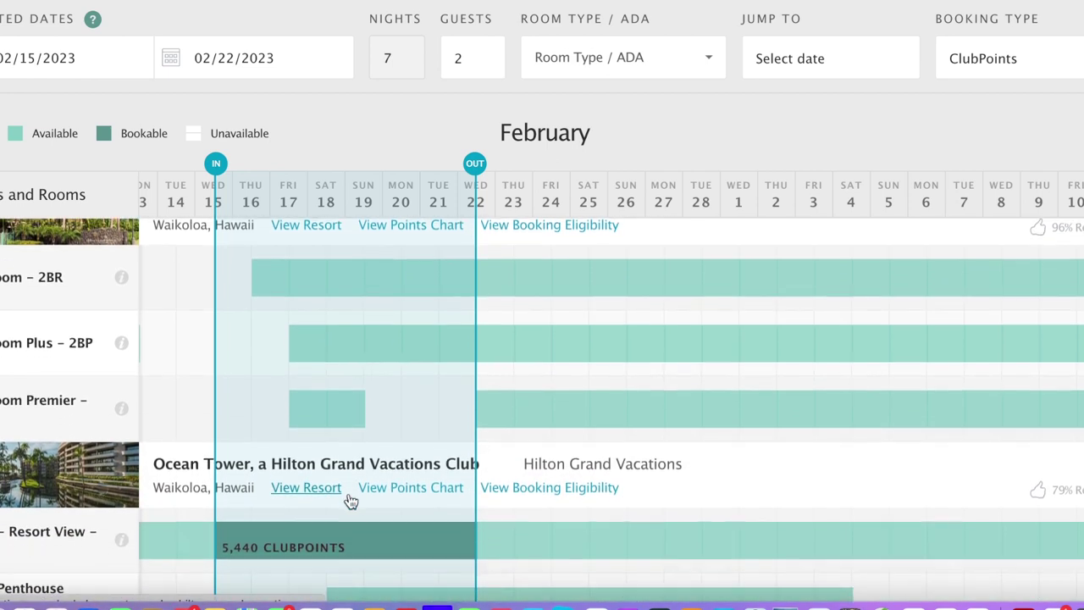
scroll(350, 502, "down", 2)
scroll(351, 502, "down", 3)
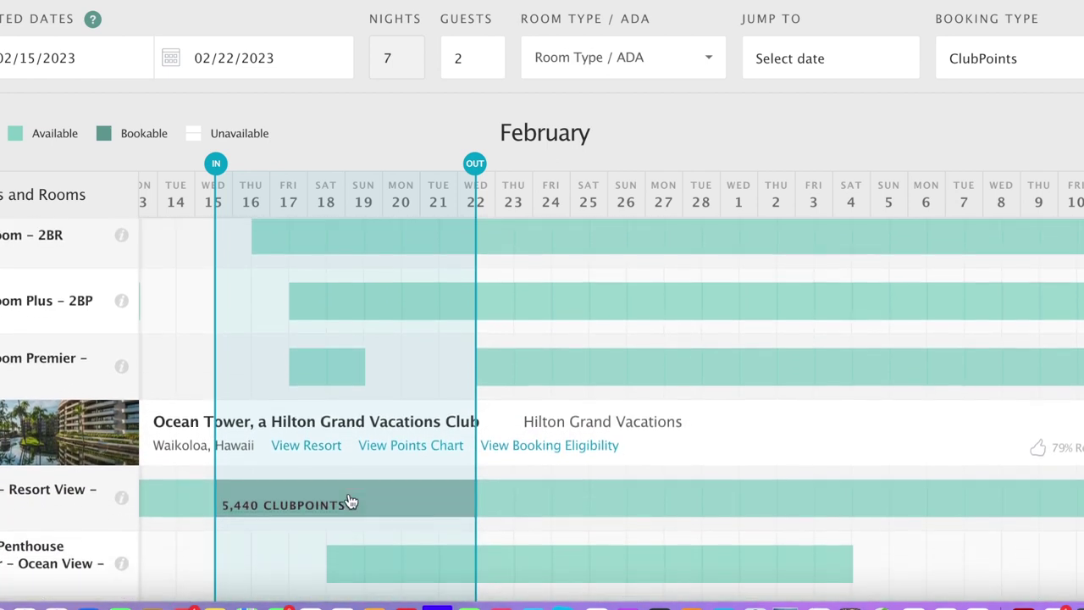
scroll(351, 502, "down", 3)
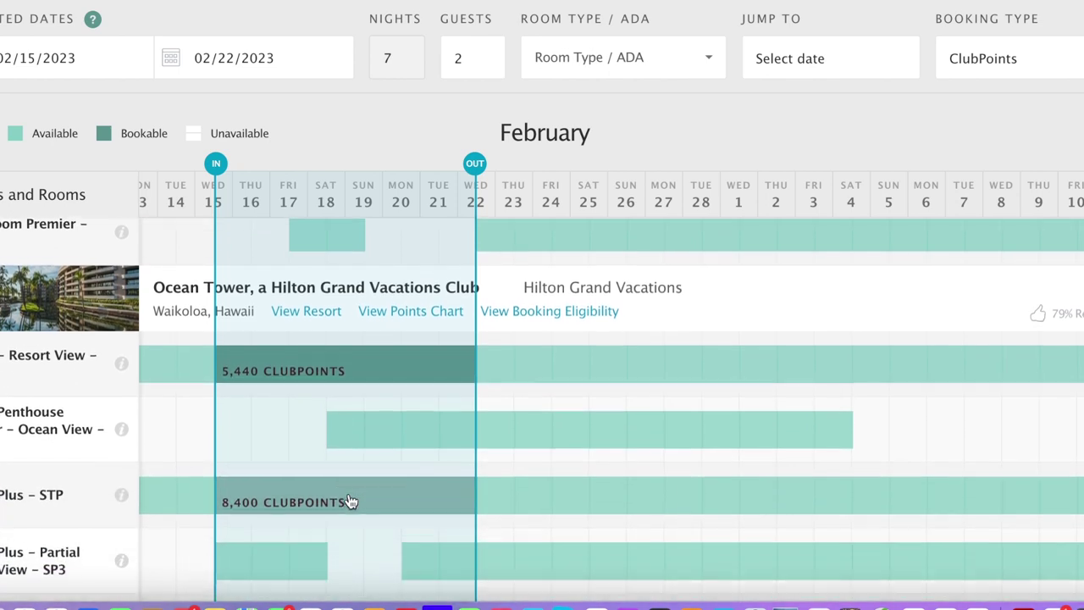
scroll(351, 500, "down", 3)
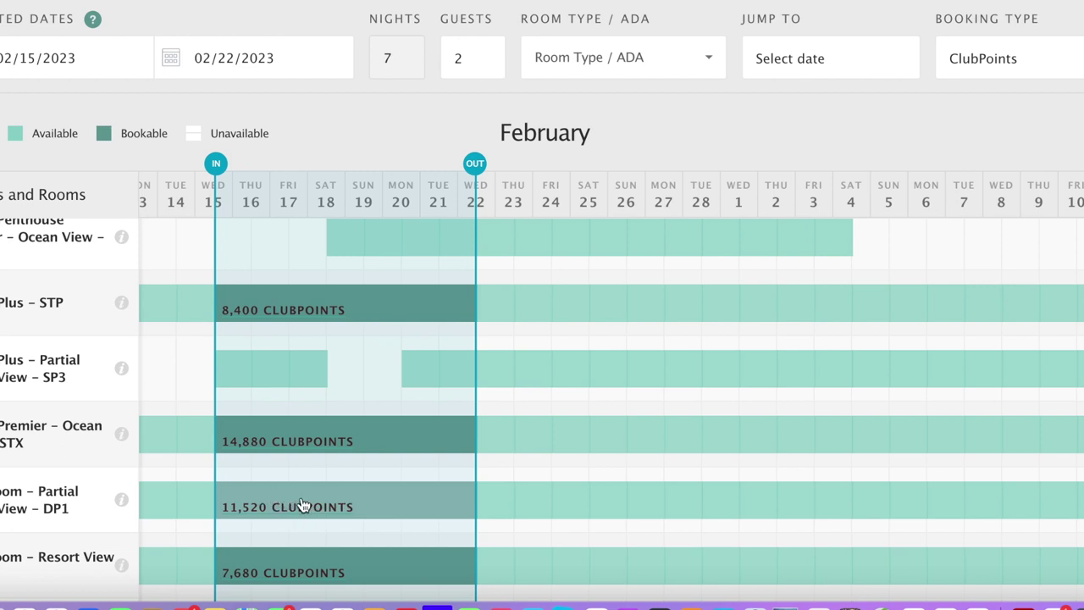
scroll(303, 514, "down", 2)
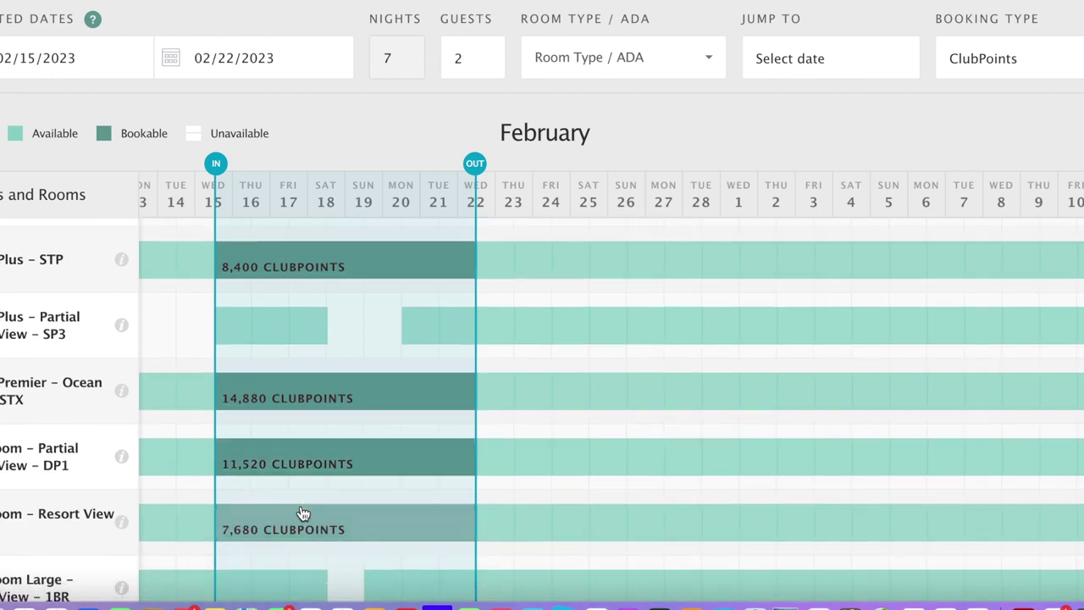
Examine availability and ClubPoints costs for February 15–22, 2023, across the Big Island resort rooms listed before The Bay Club
scroll(303, 514, "down", 3)
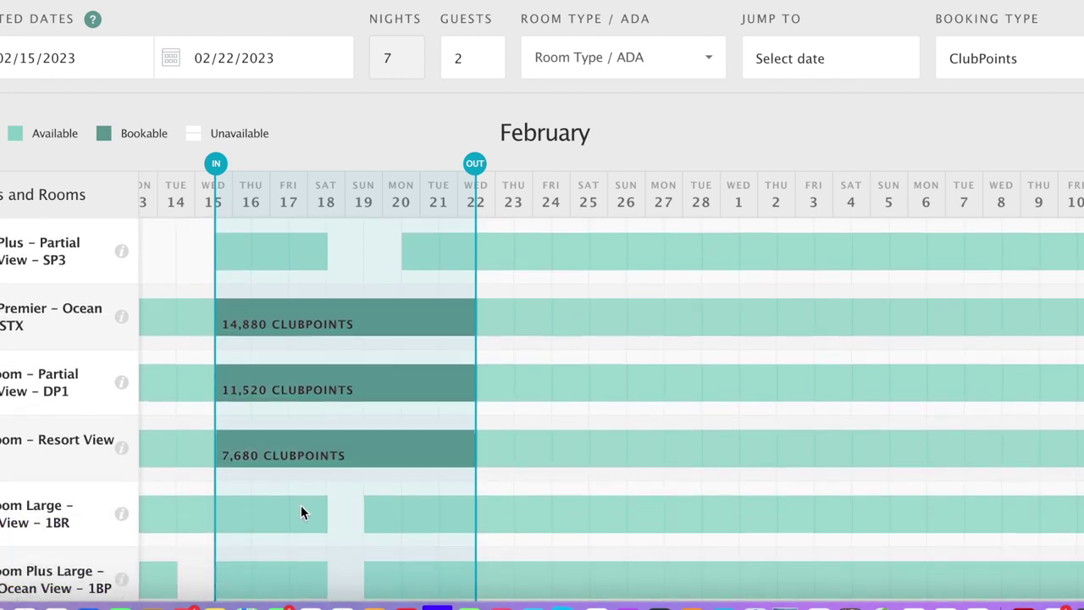
scroll(303, 511, "down", 3)
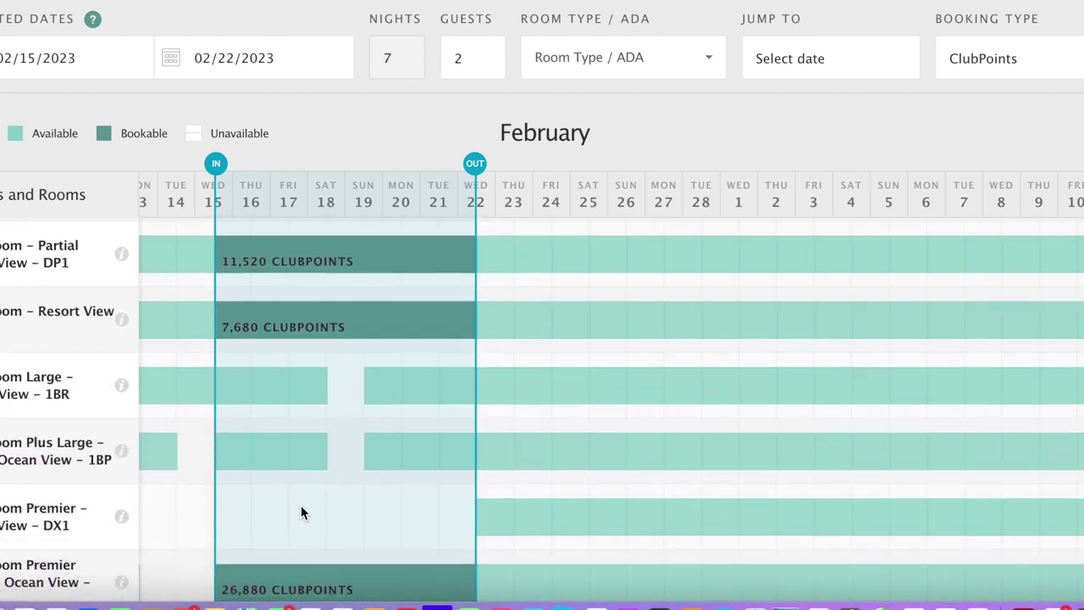
scroll(303, 514, "down", 2)
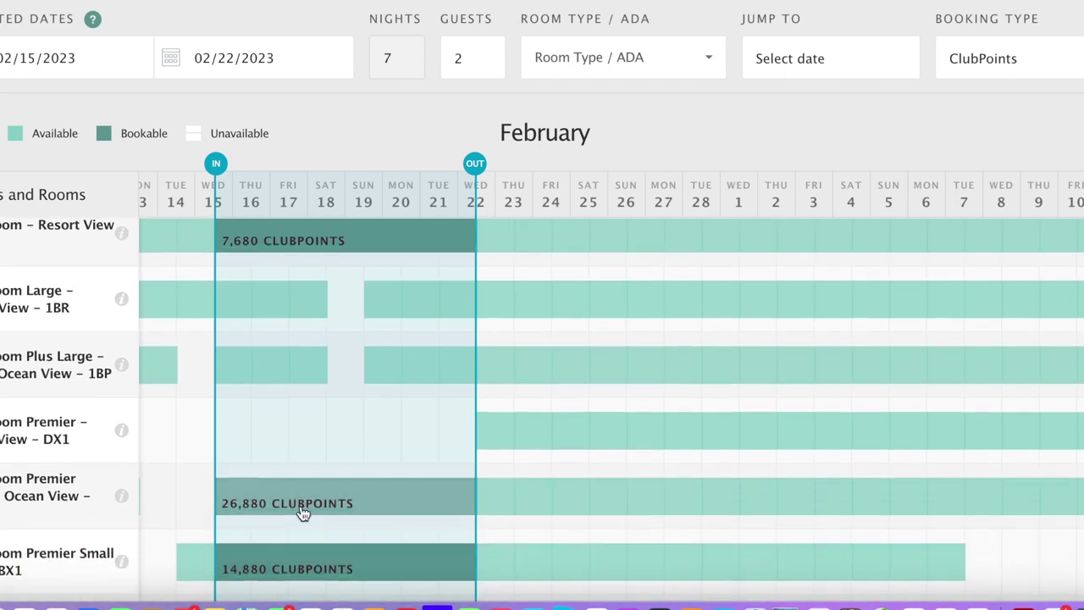
scroll(303, 514, "down", 3)
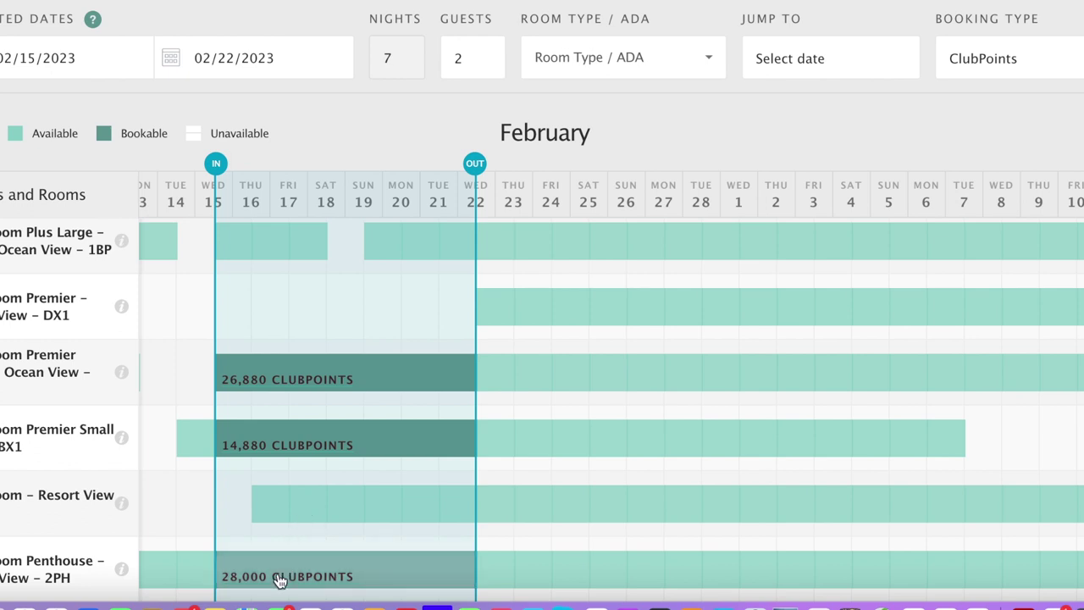
scroll(281, 581, "down", 3)
scroll(279, 554, "down", 5)
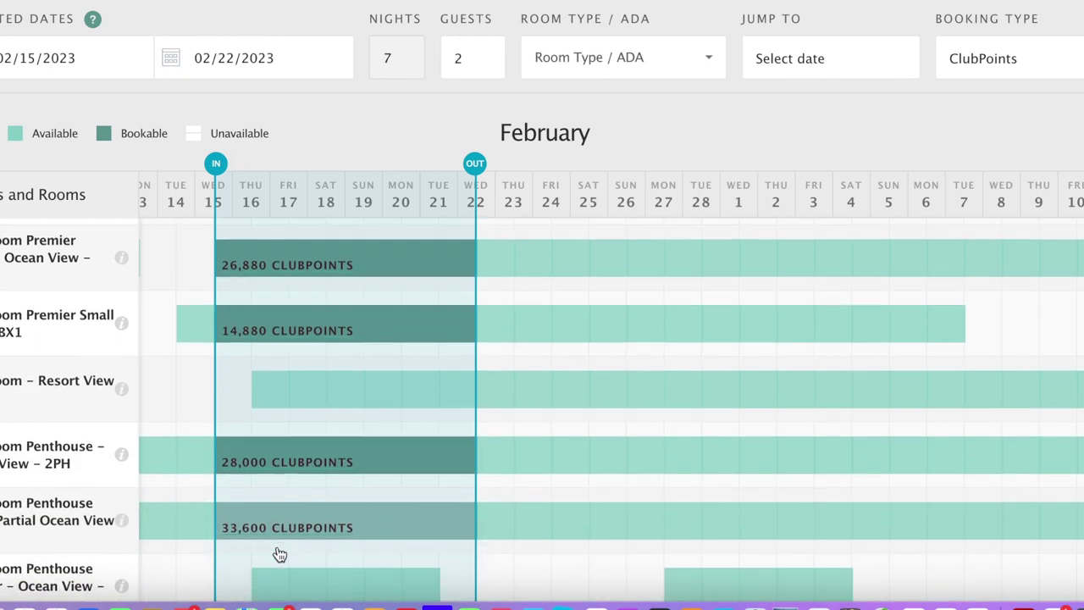
scroll(279, 554, "down", 2)
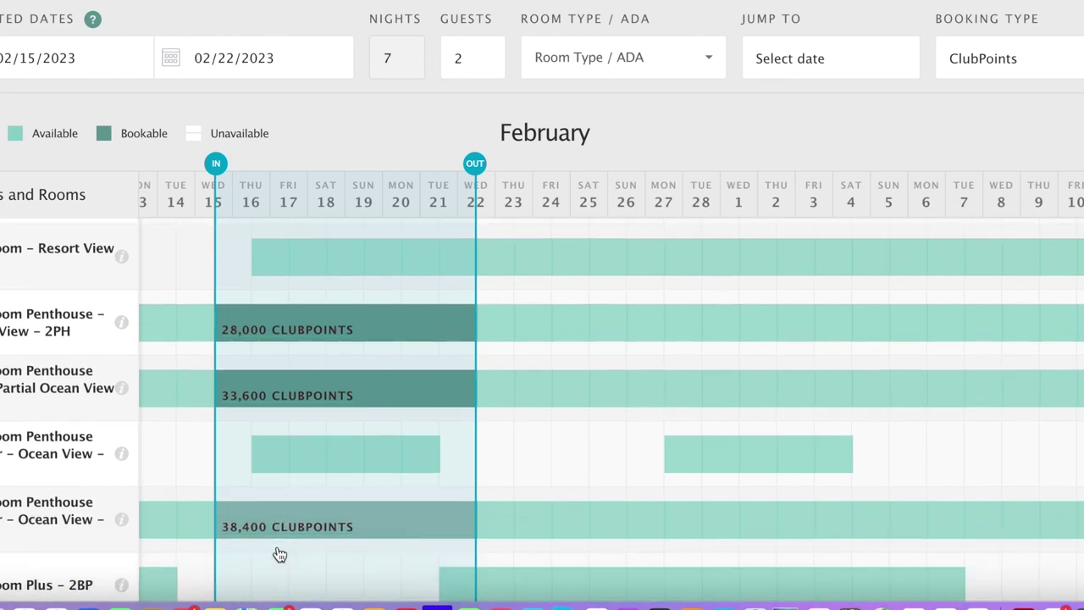
scroll(277, 554, "down", 5)
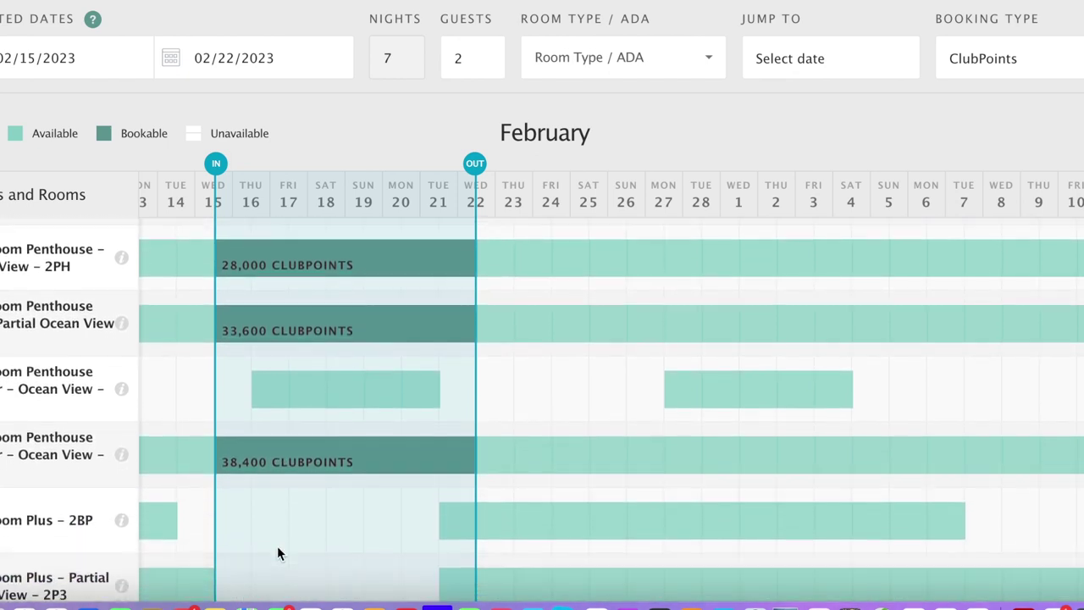
scroll(277, 554, "down", 6)
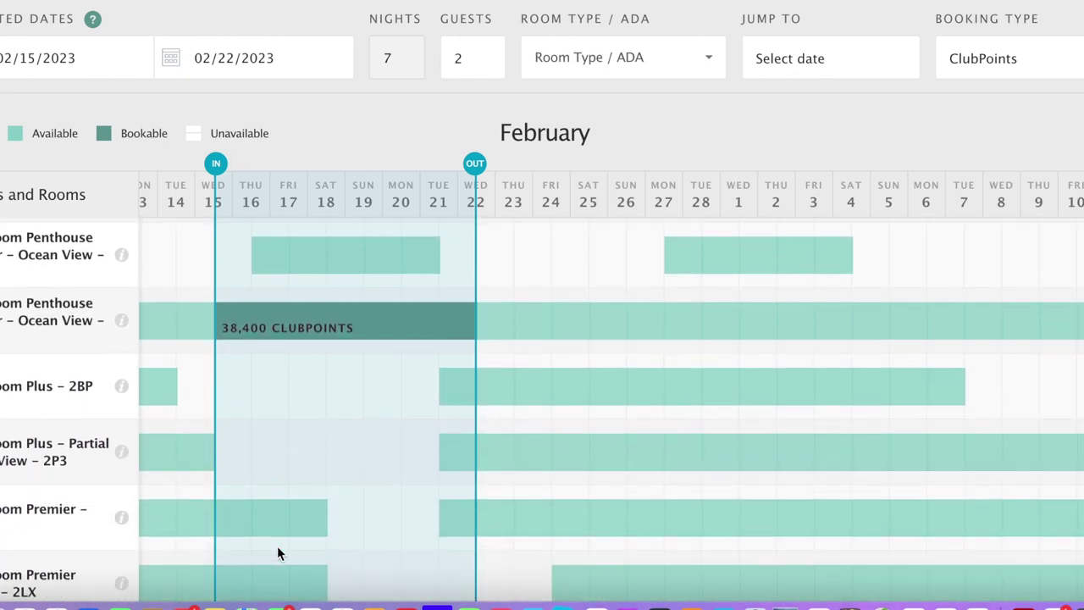
scroll(276, 554, "down", 5)
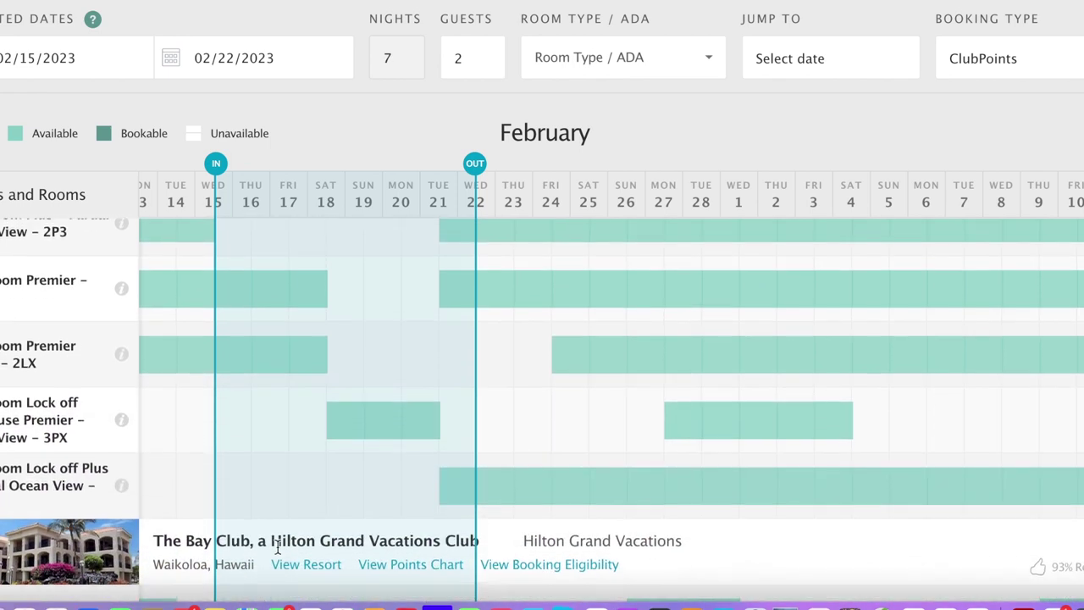
Examine the availability of all room types at The Bay Club in Waikoloa for February 15–22, 2023
scroll(277, 554, "down", 6)
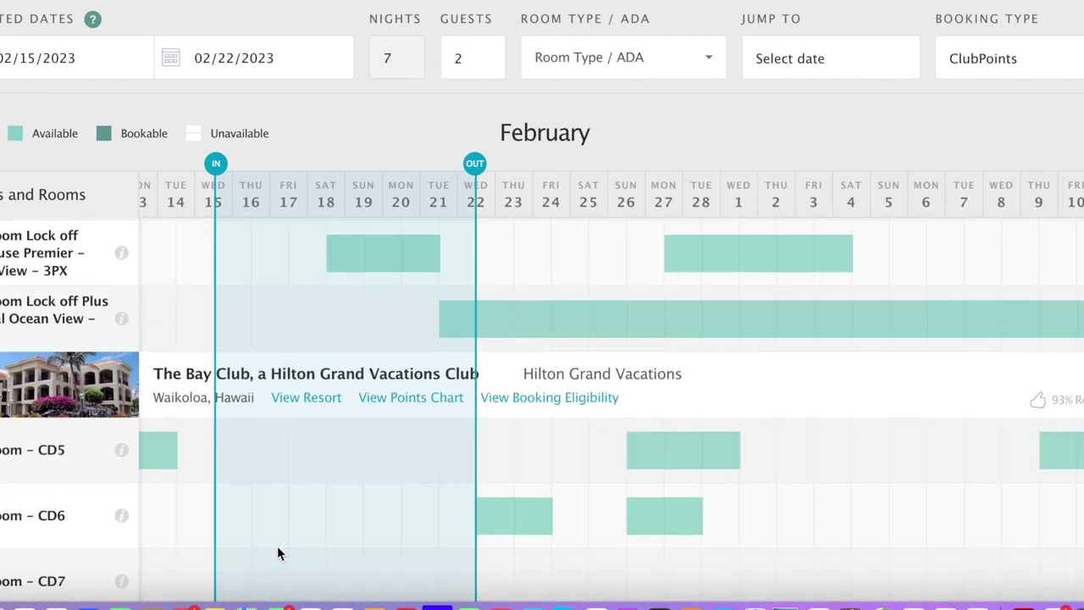
scroll(277, 554, "down", 6)
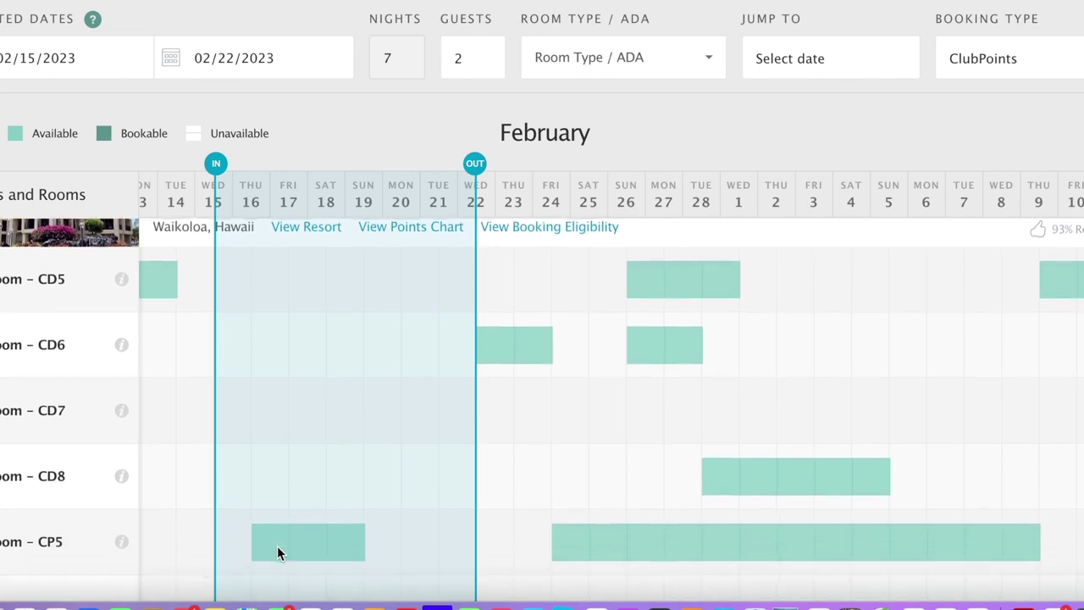
scroll(280, 554, "down", 2)
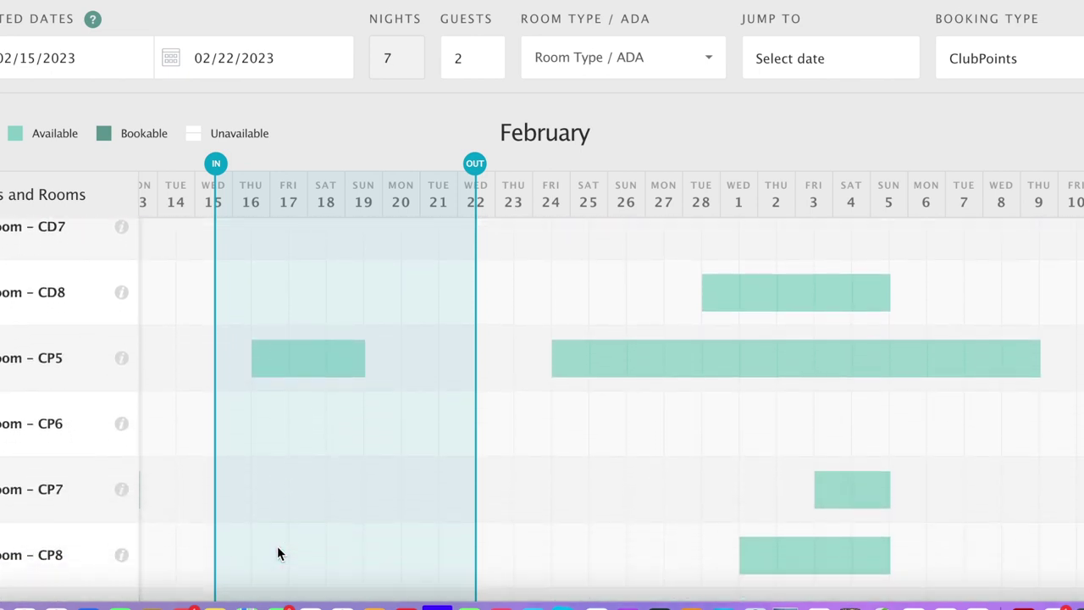
scroll(325, 396, "down", 5)
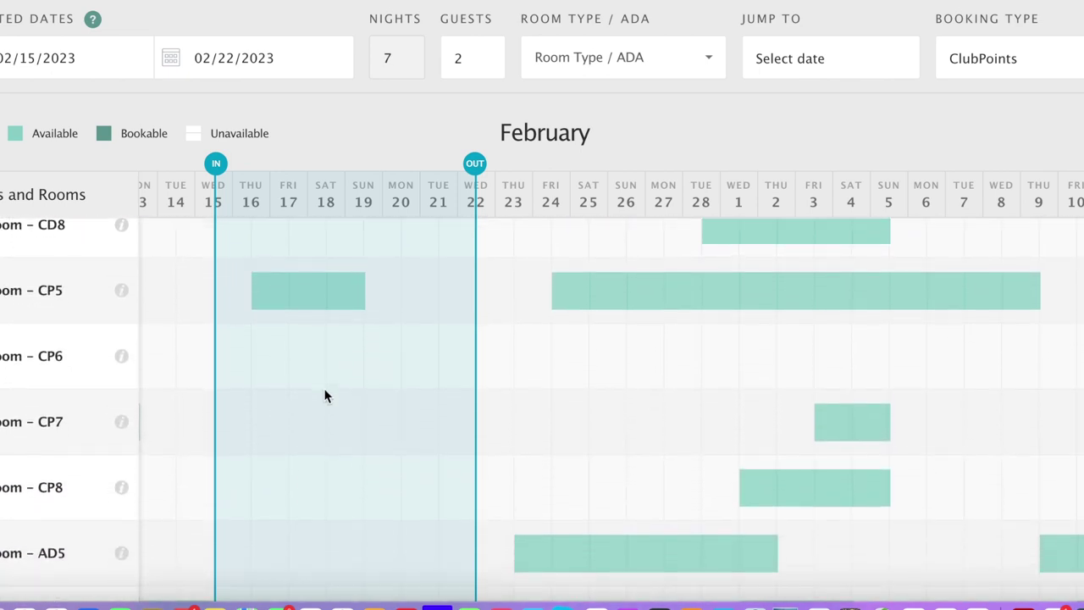
scroll(324, 396, "down", 5)
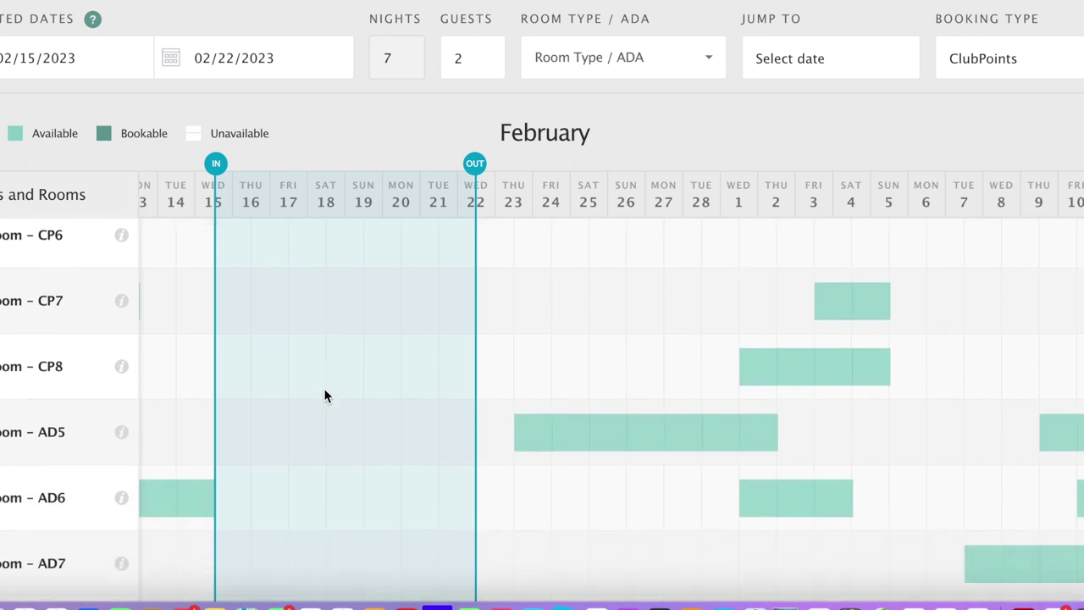
scroll(324, 396, "down", 6)
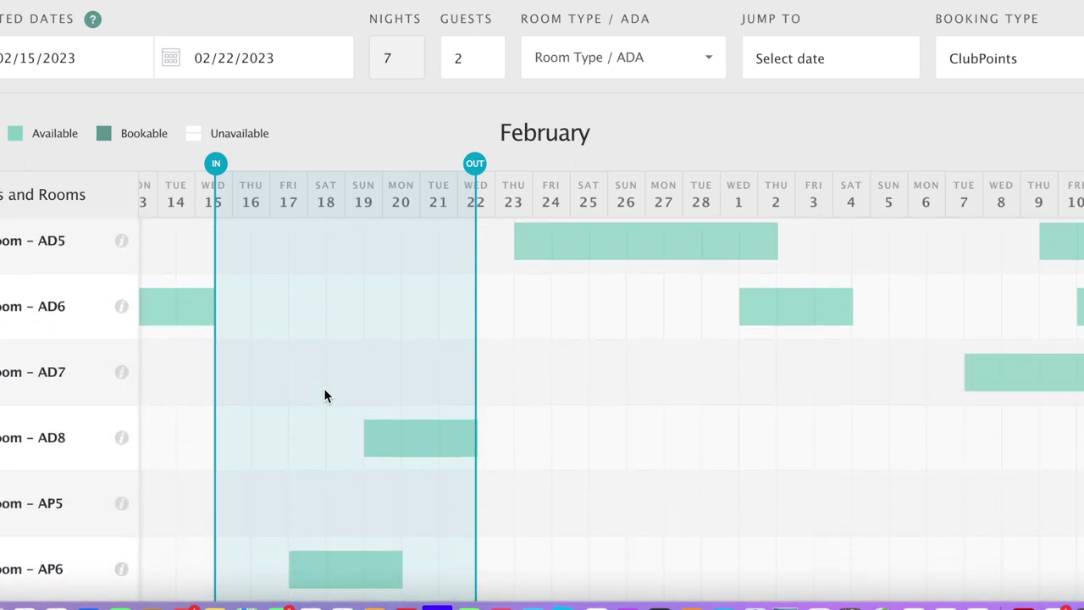
scroll(324, 395, "down", 5)
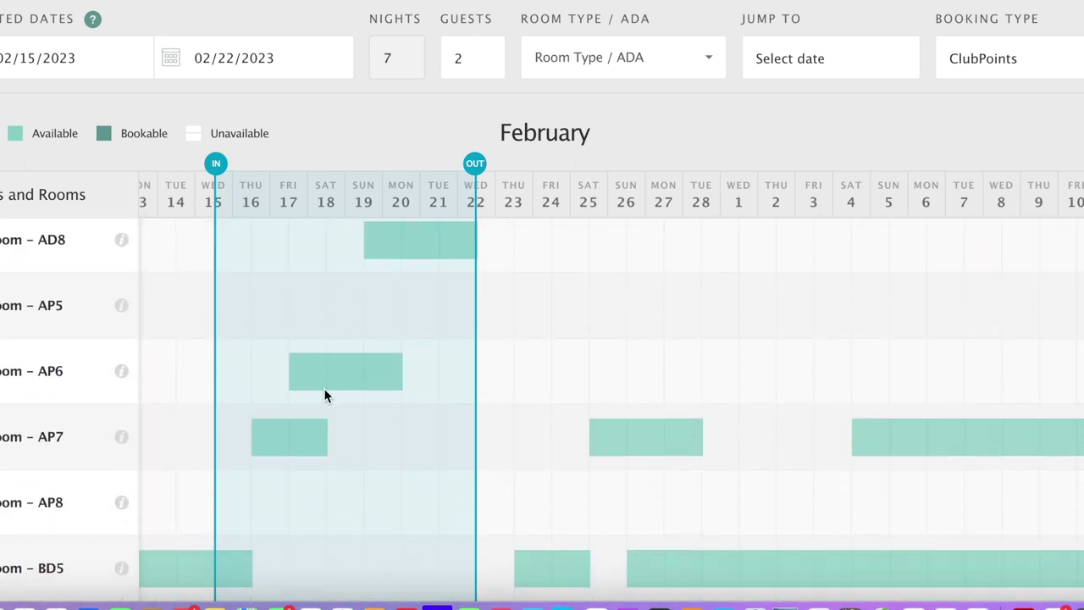
scroll(324, 396, "down", 6)
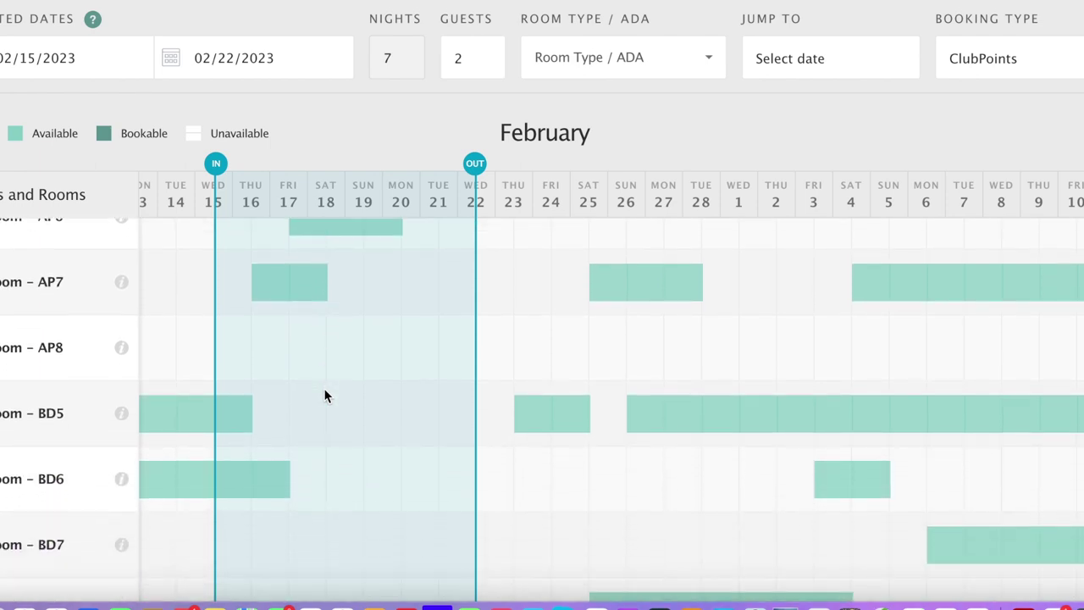
scroll(325, 395, "down", 7)
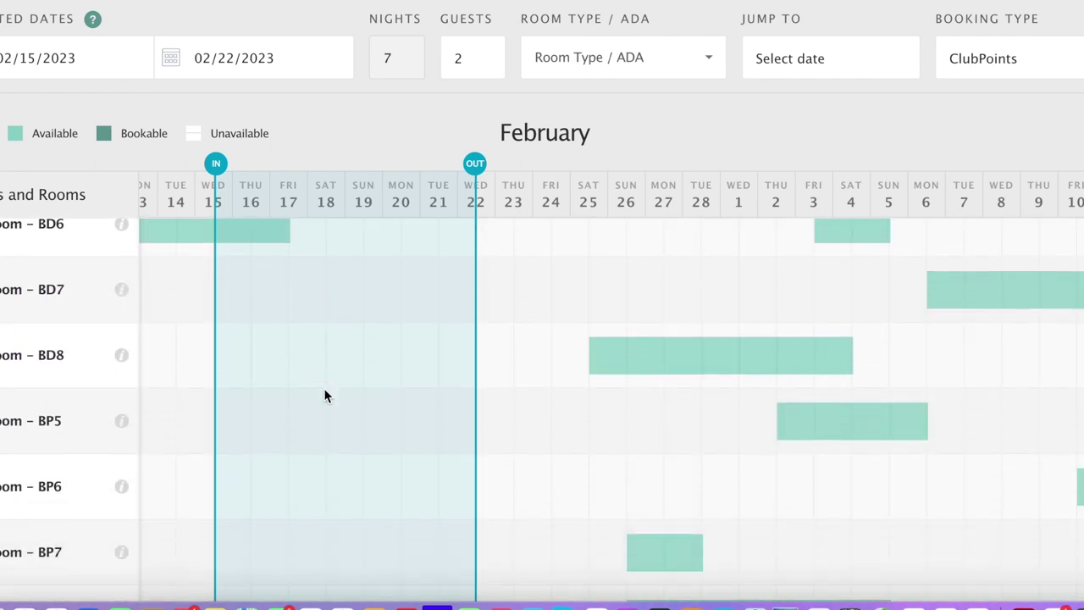
scroll(325, 396, "down", 6)
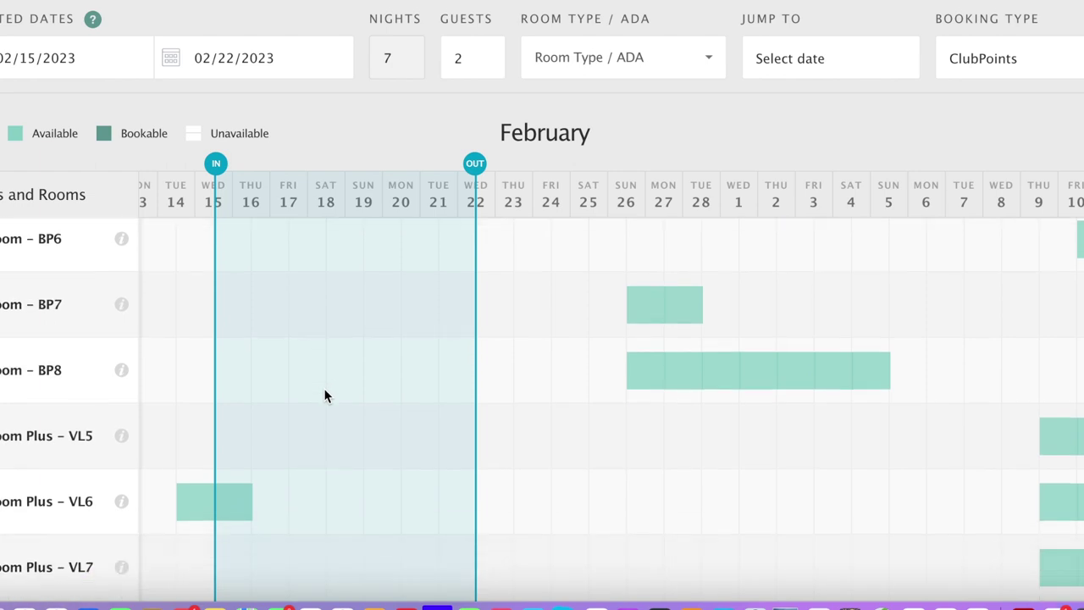
scroll(324, 395, "down", 1)
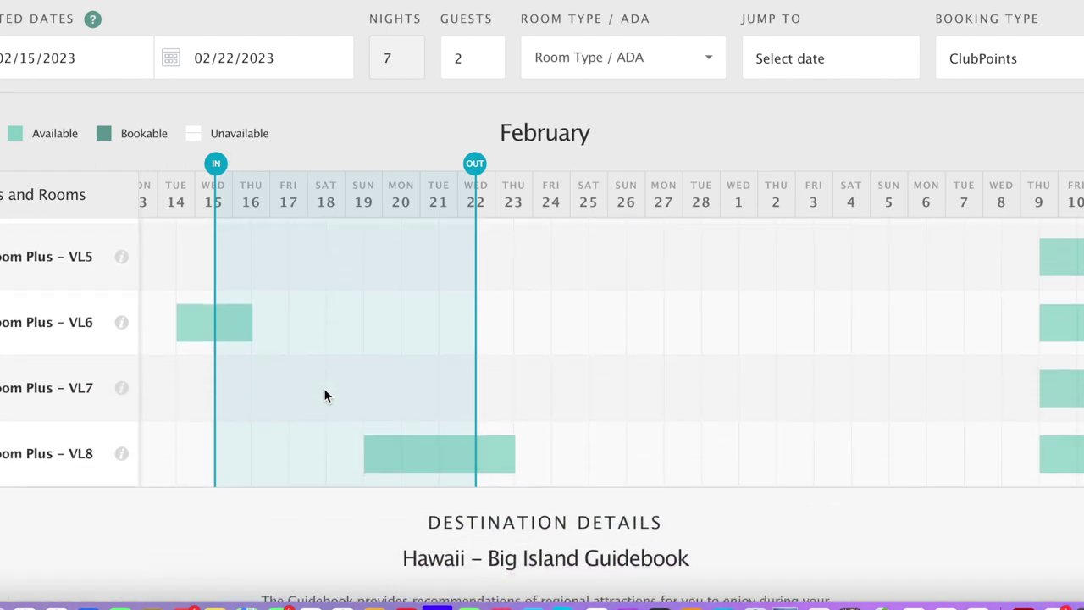
scroll(324, 388, "down", 1)
scroll(323, 388, "up", 15)
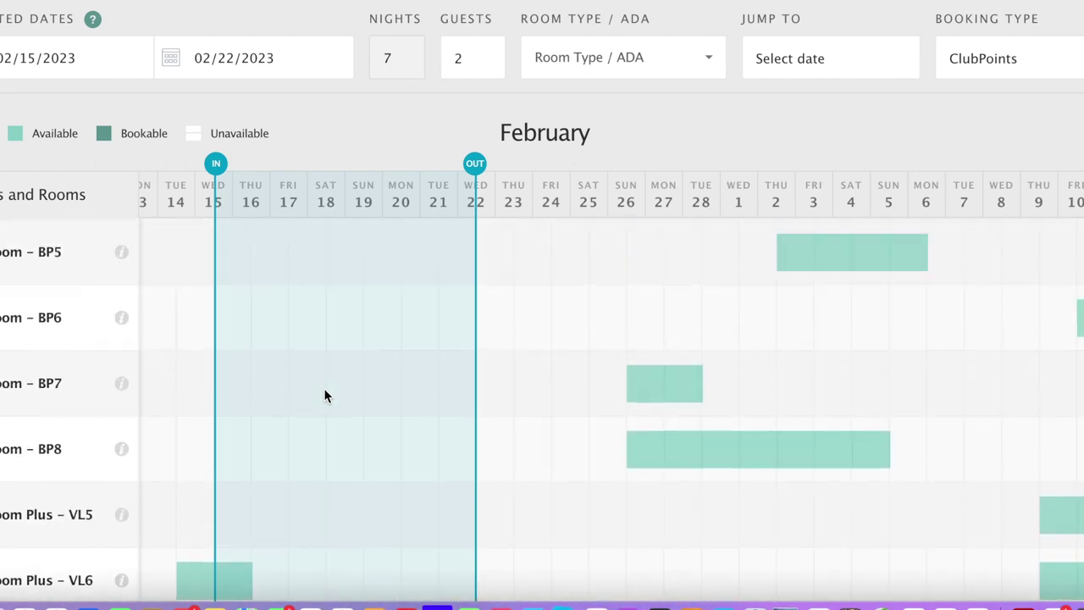
scroll(324, 393, "up", 20)
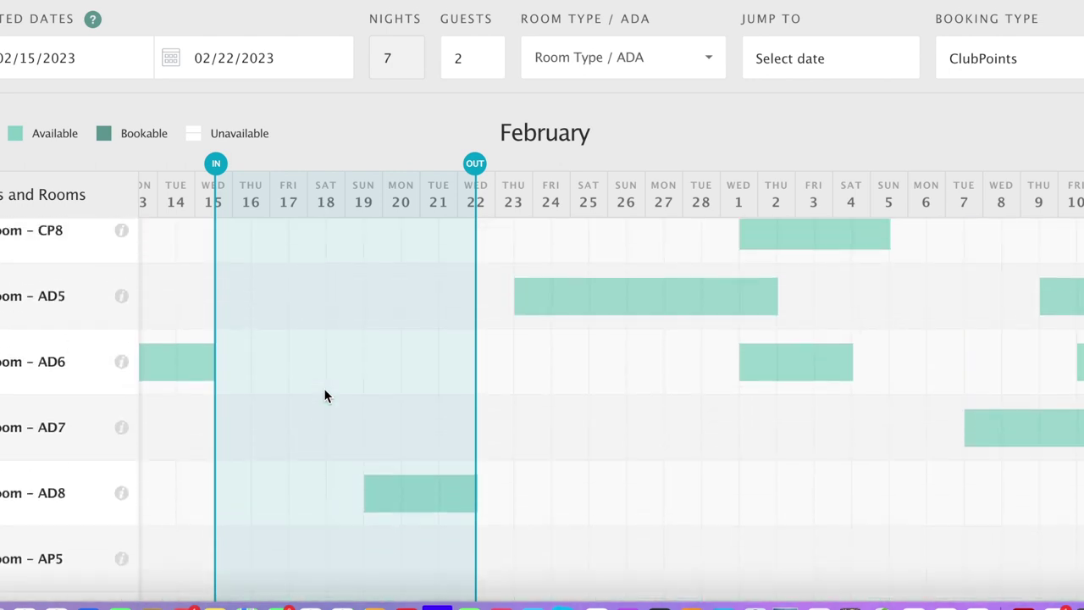
scroll(324, 396, "up", 5)
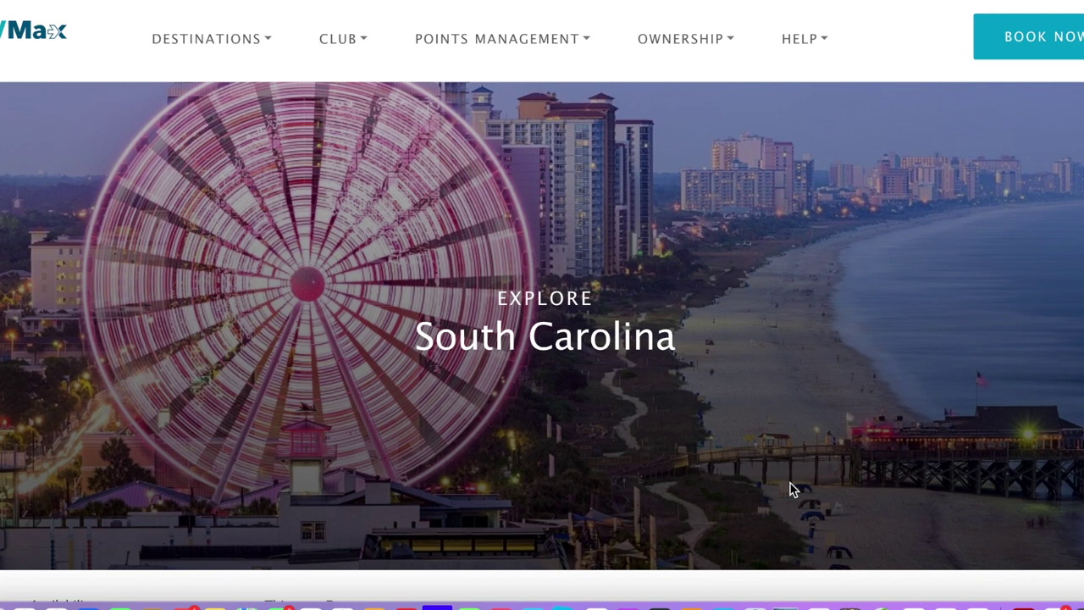
Set the South Carolina resort search to check-in 02/15/2023 and check-out 02/22/2023
scroll(791, 490, "down", 2)
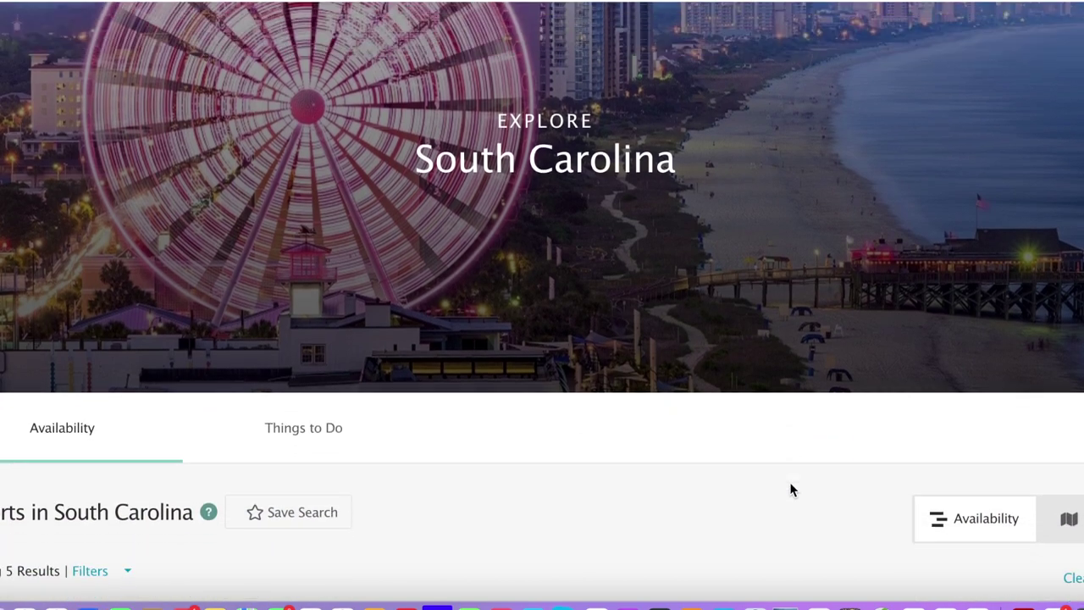
scroll(792, 489, "down", 2)
scroll(789, 489, "down", 2)
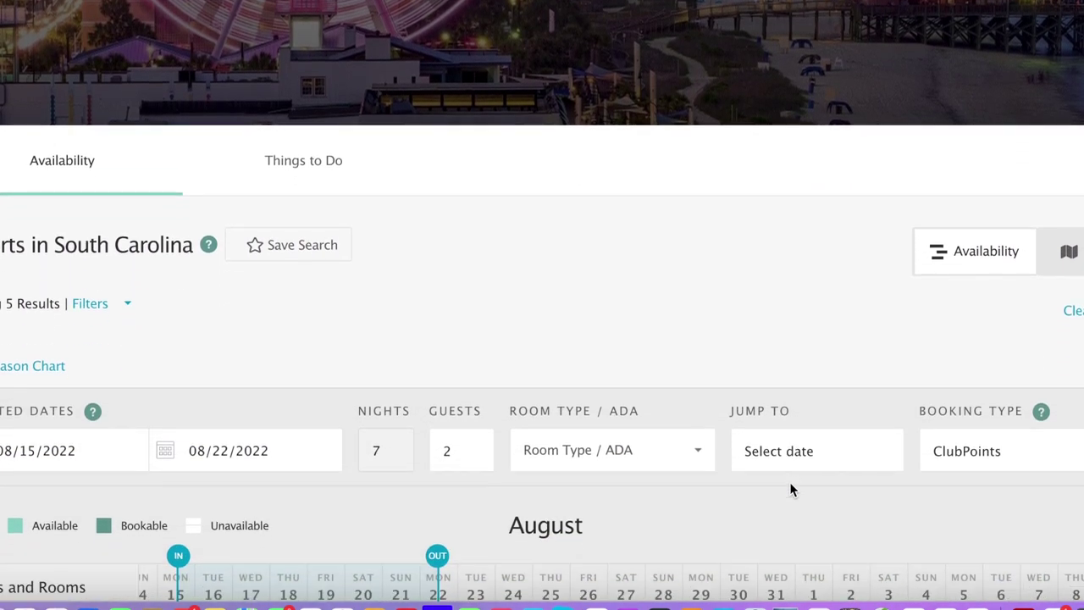
left_click(107, 387)
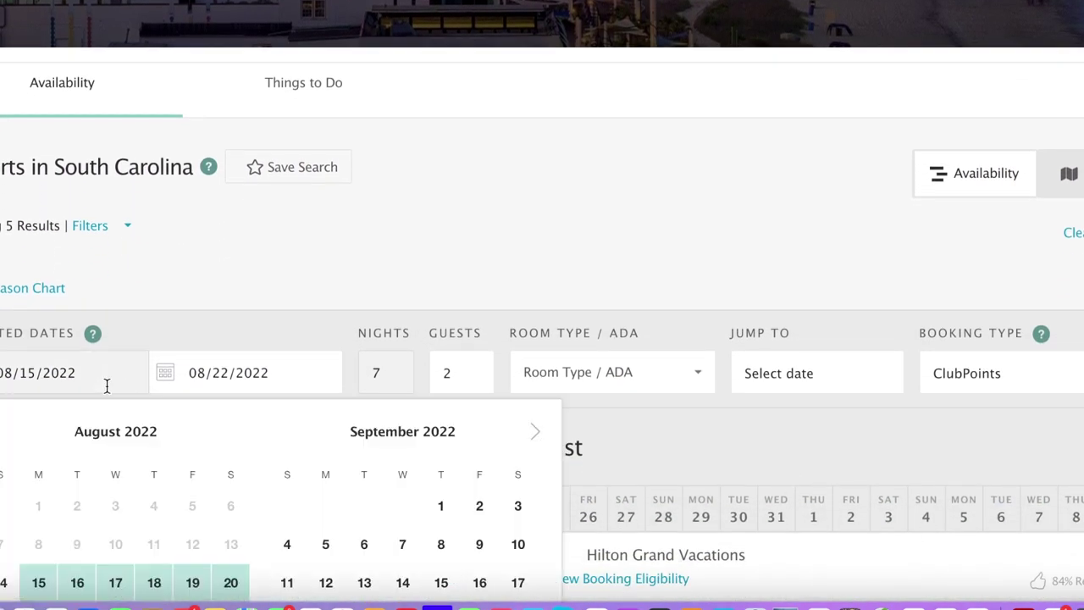
left_click(533, 435)
left_click(533, 436)
left_click(531, 436)
left_click(531, 434)
left_click(531, 435)
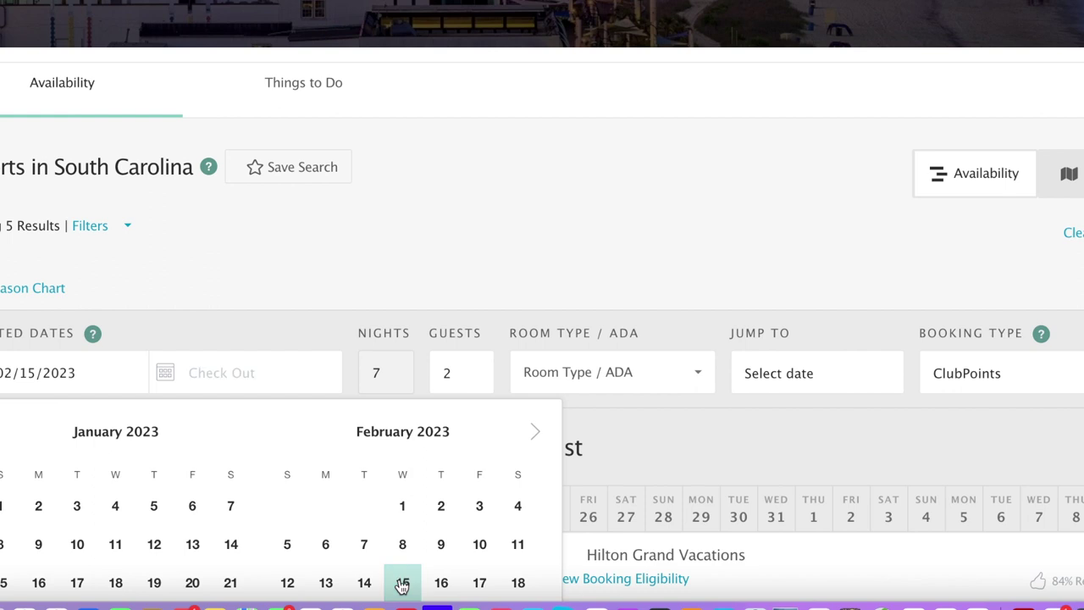
scroll(402, 586, "down", 1)
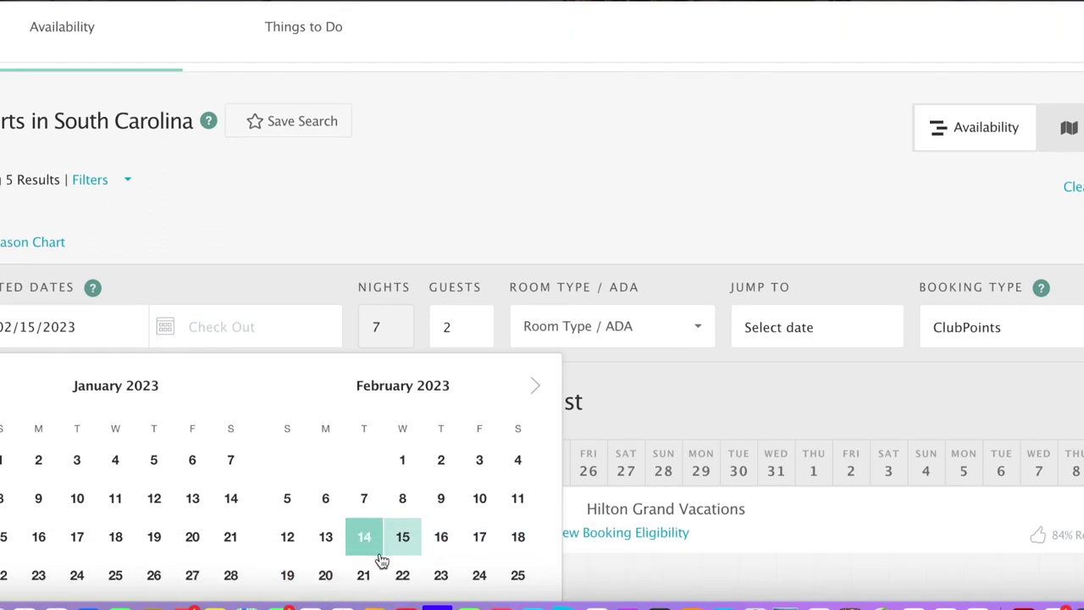
left_click(391, 576)
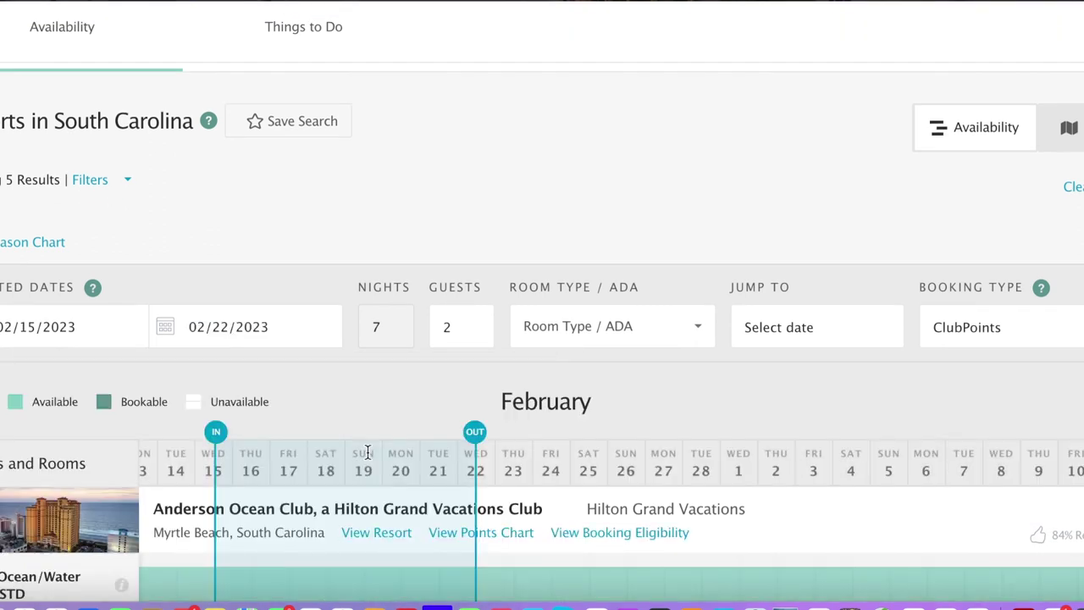
Shift the South Carolina stay to 02/08/2023–02/15/2023 and review Anderson Ocean Club's room availability and ClubPoints costs
scroll(368, 458, "down", 2)
scroll(368, 458, "down", 2)
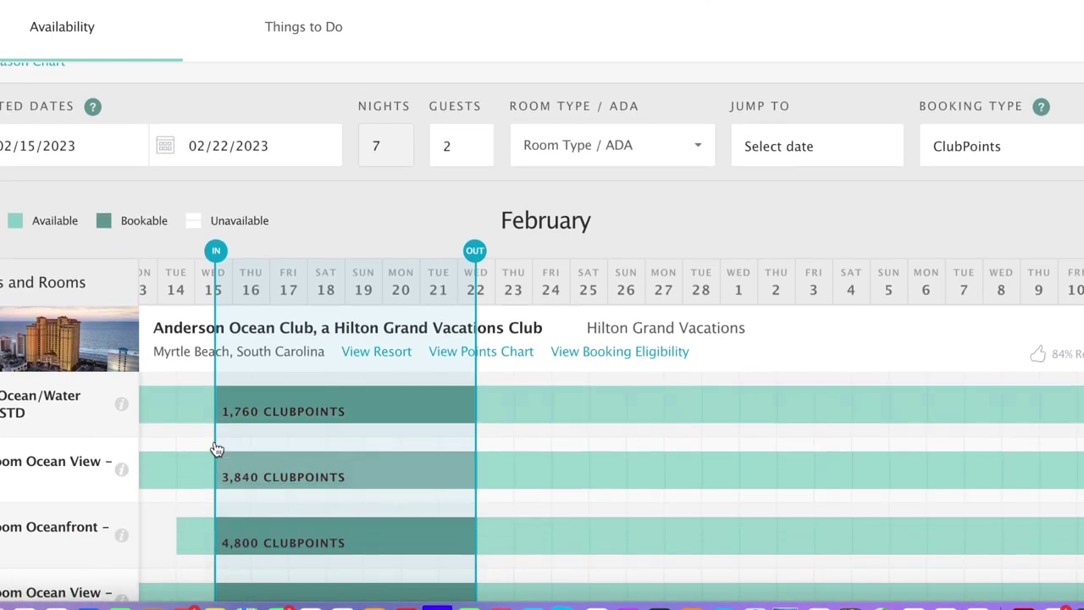
left_click(76, 279)
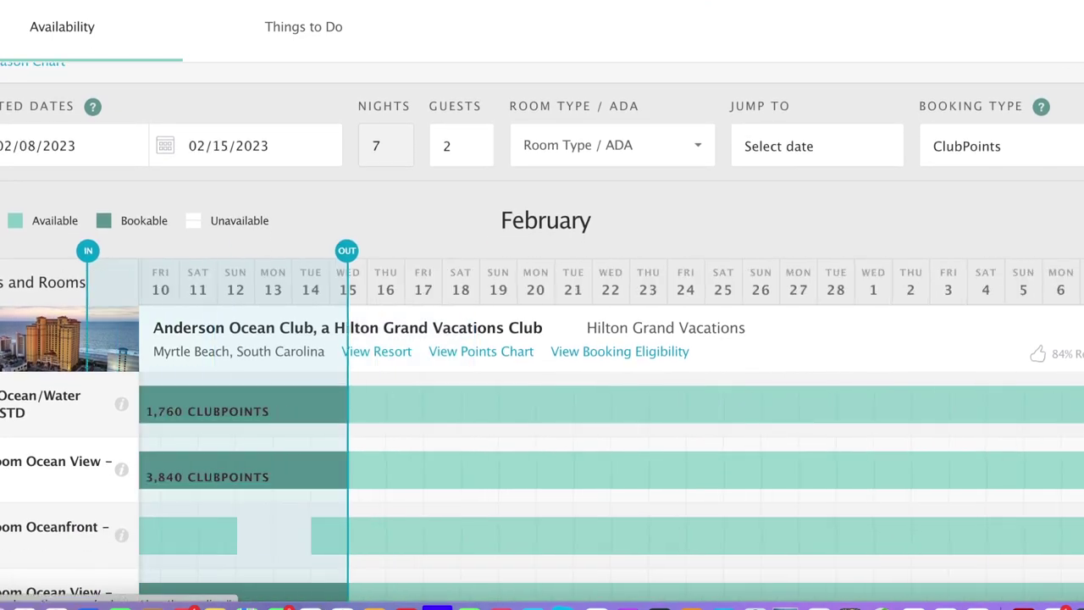
scroll(186, 448, "down", 1)
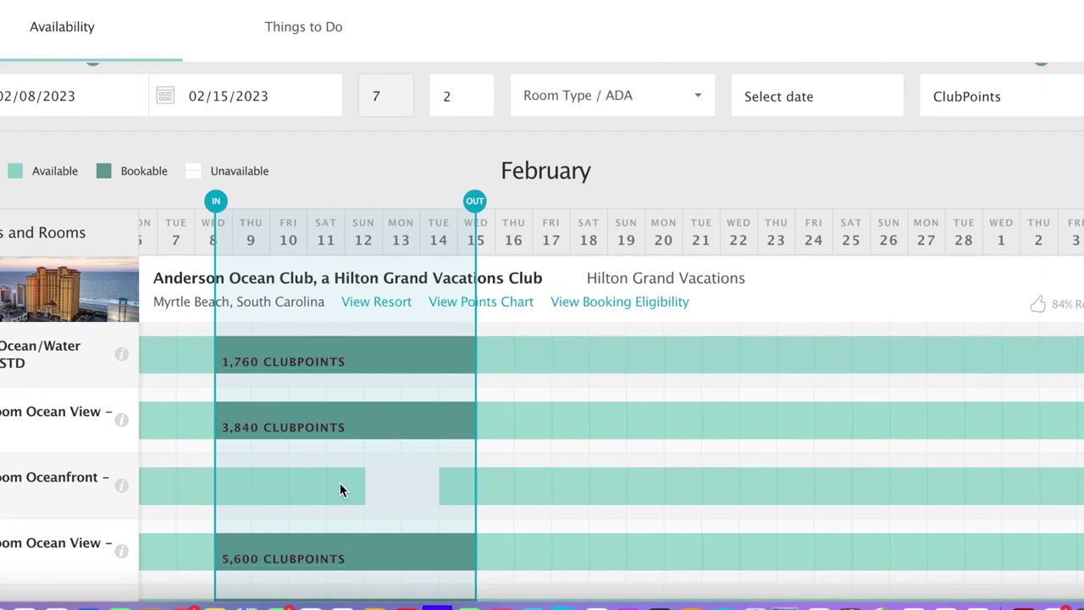
scroll(336, 422, "down", 1)
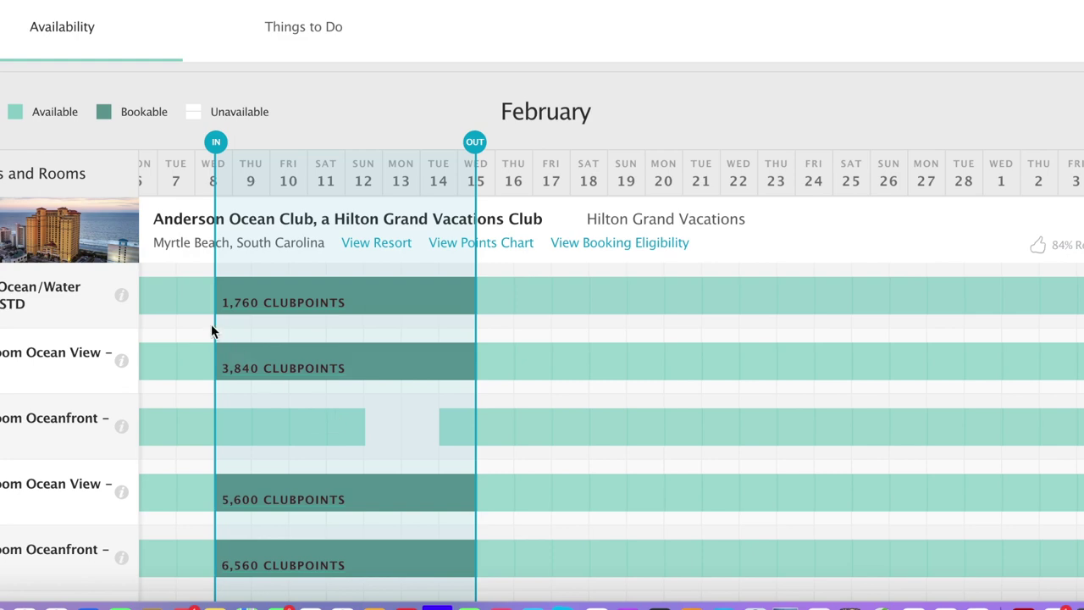
scroll(227, 364, "down", 1)
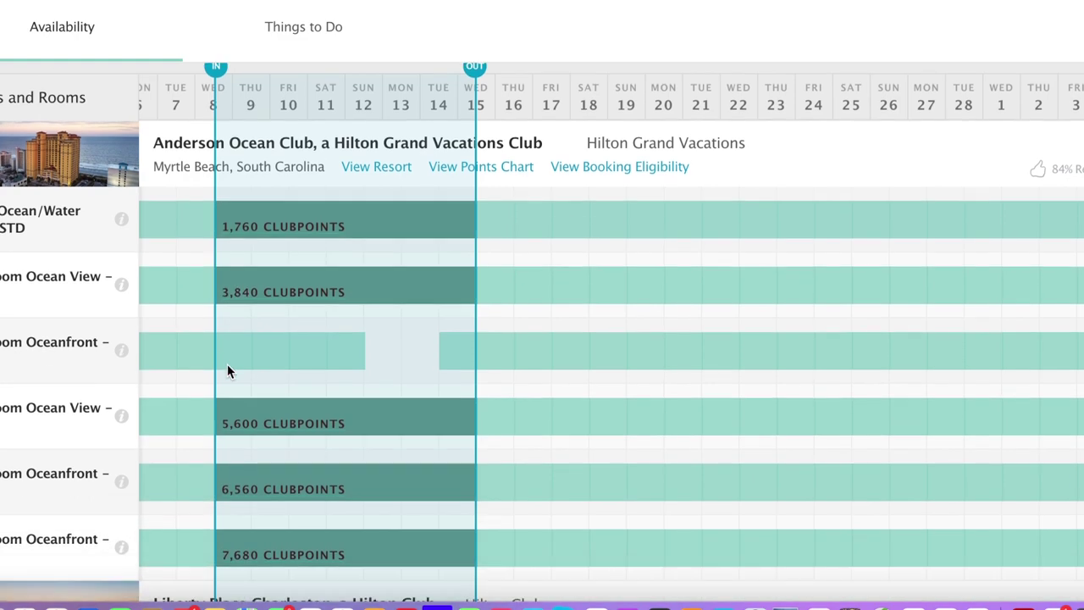
scroll(226, 369, "down", 1)
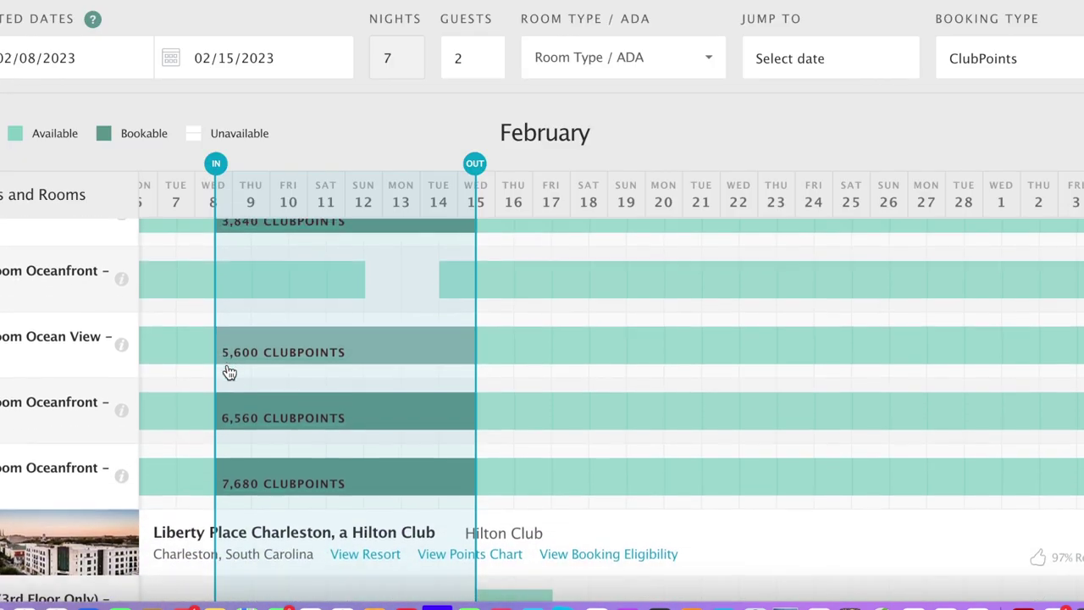
View the room details of Anderson Ocean Club's Studio Ocean/Water View, and close them again
scroll(229, 372, "up", 2)
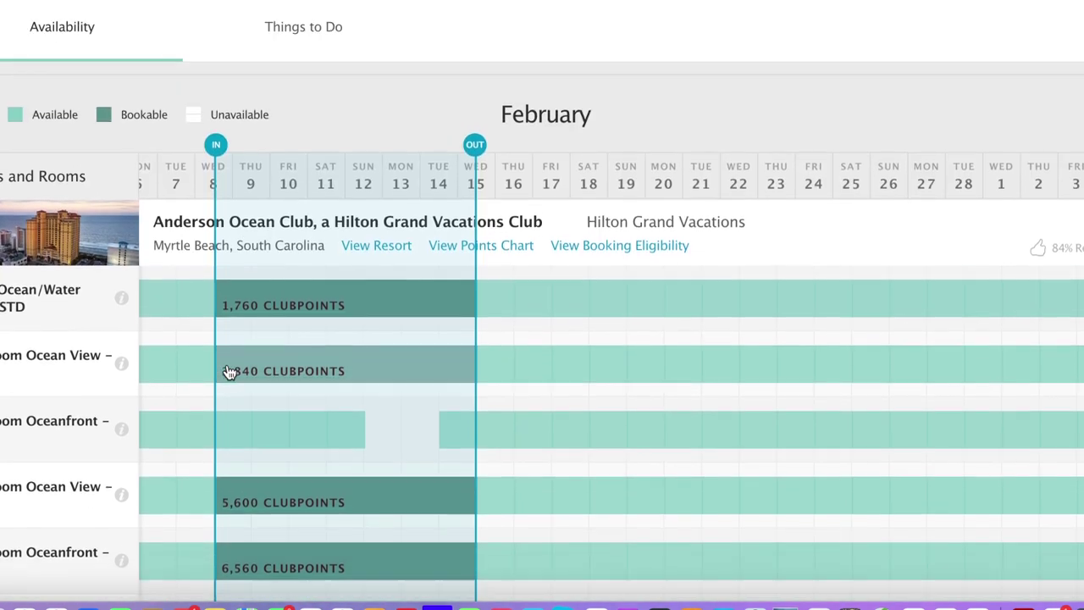
scroll(229, 373, "down", 1)
scroll(227, 369, "down", 1)
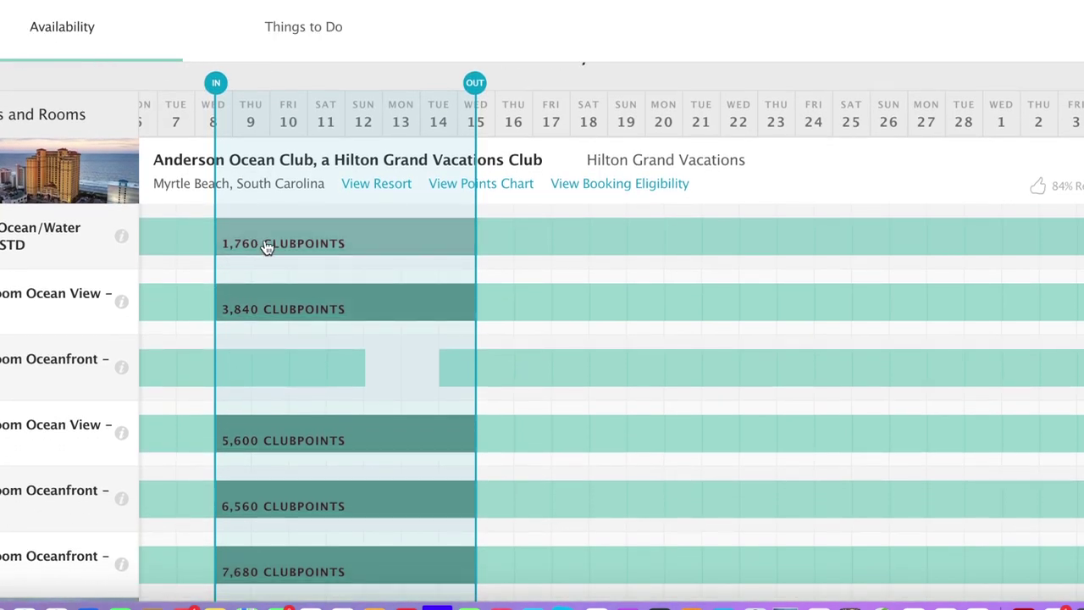
left_click(122, 239)
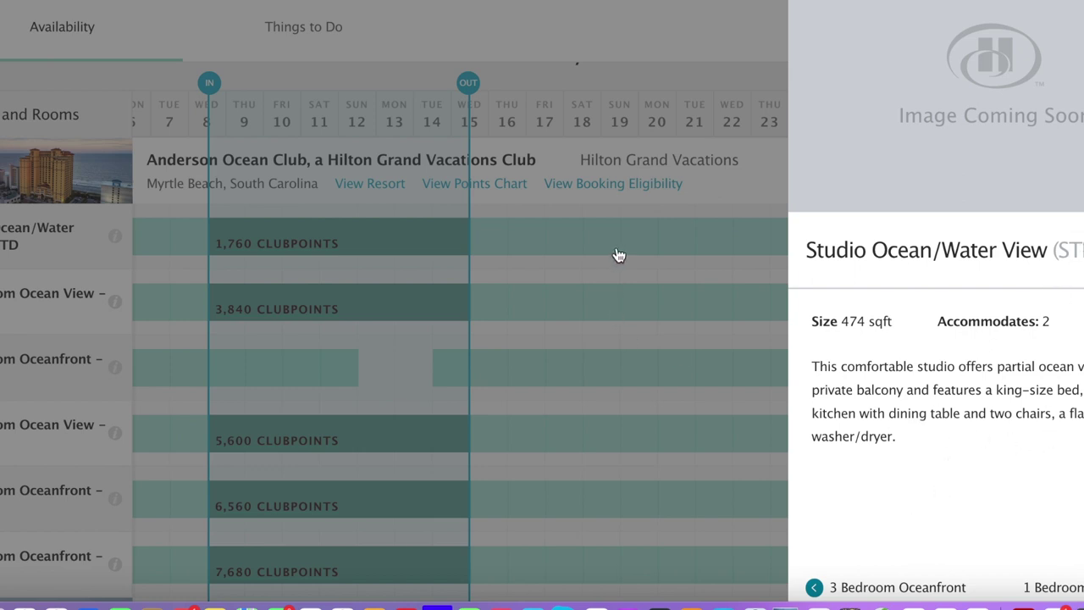
key("Escape")
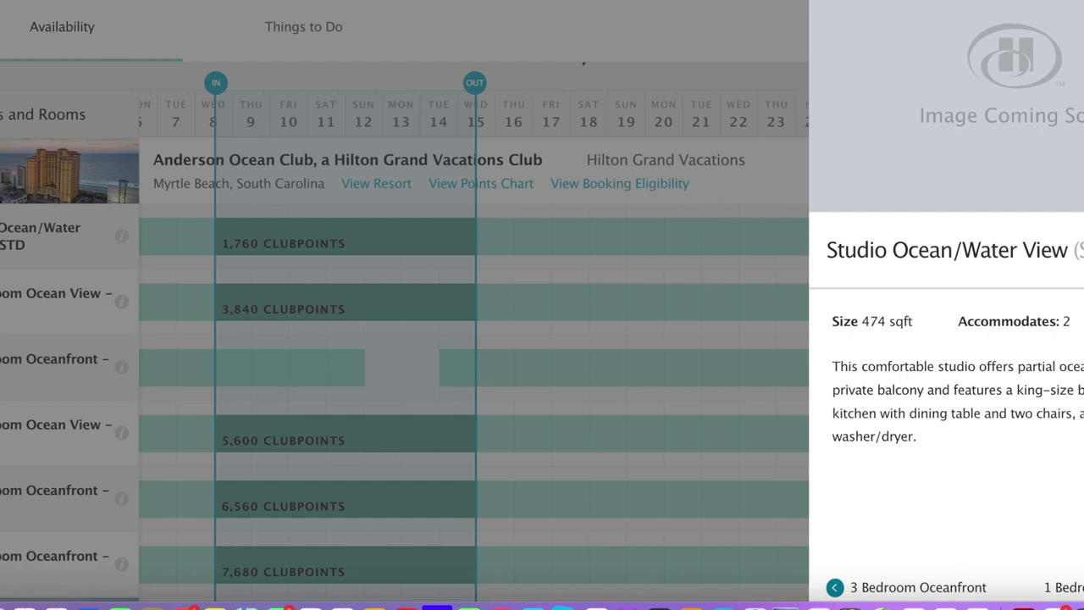
Examine availability and ClubPoints costs for February 8–15, 2023, across all room types at Liberty Place Charleston
scroll(608, 199, "down", 1)
scroll(608, 199, "down", 2)
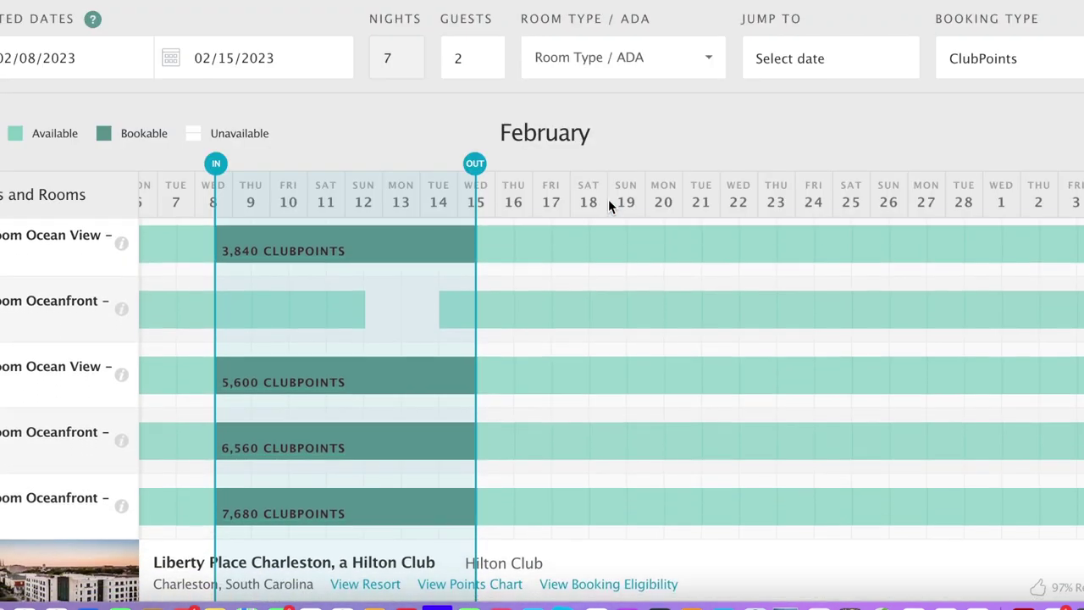
scroll(603, 354, "down", 3)
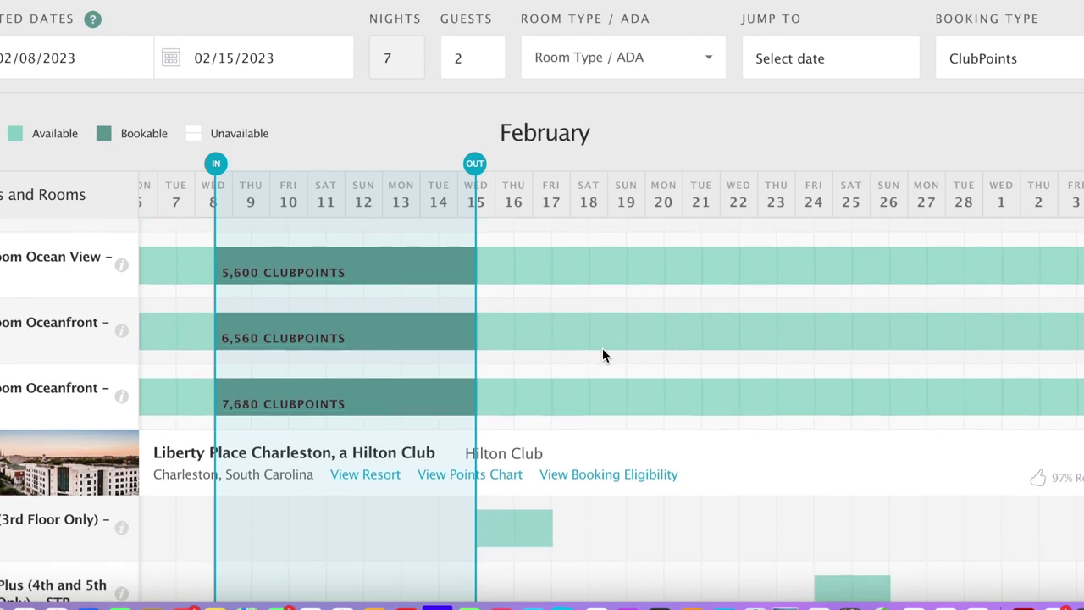
scroll(603, 355, "down", 3)
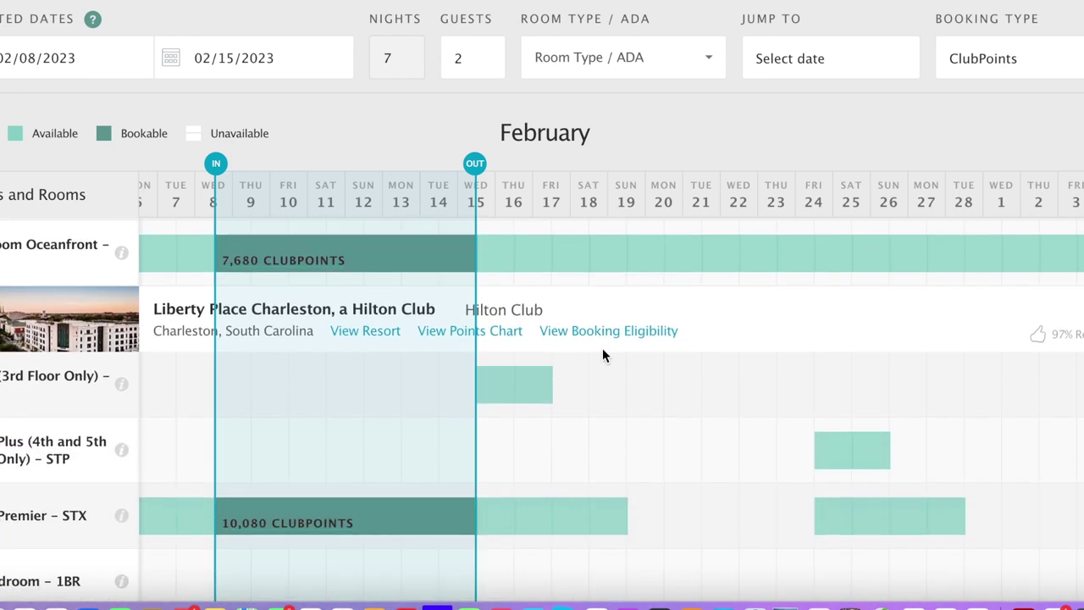
scroll(603, 355, "down", 2)
scroll(602, 355, "down", 5)
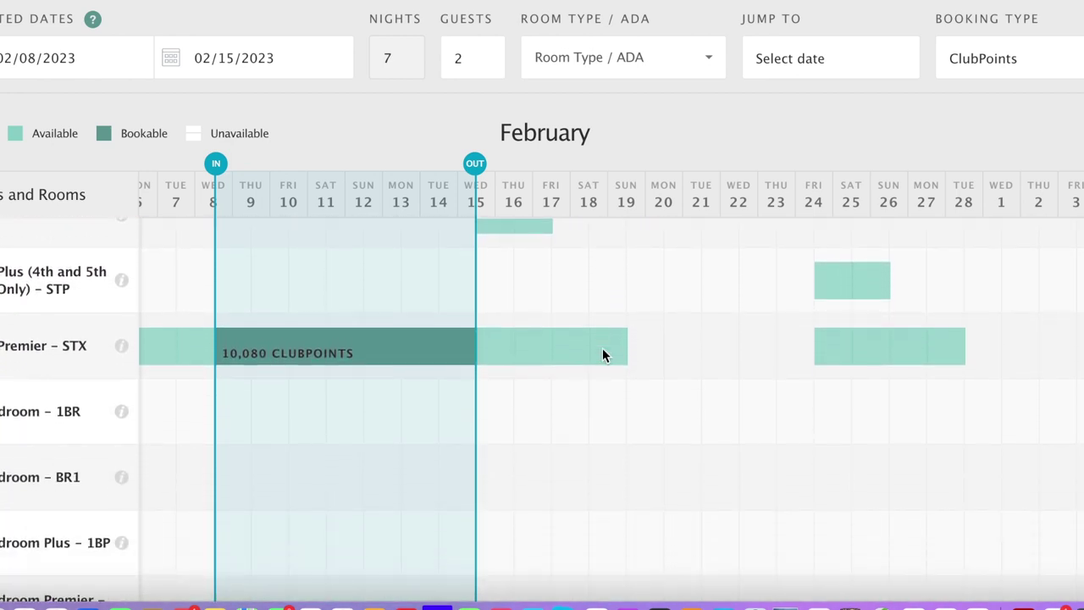
scroll(602, 355, "up", 1)
scroll(603, 355, "down", 5)
scroll(602, 355, "down", 3)
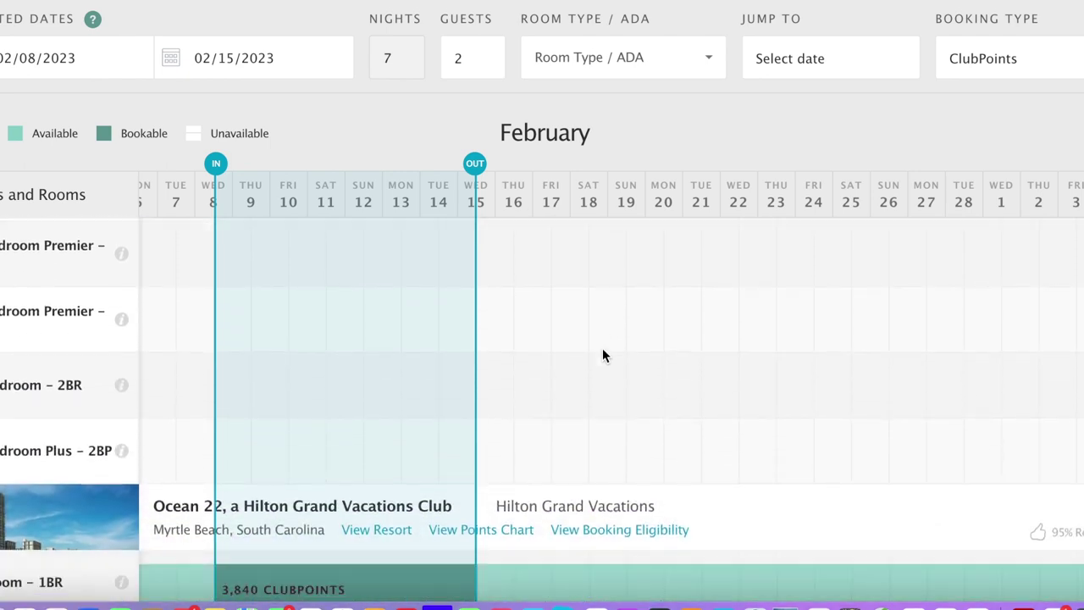
Review the ClubPoints costs of Ocean 22's one-, two- and three-bedroom rooms for February 8–15, 2023
scroll(603, 355, "down", 4)
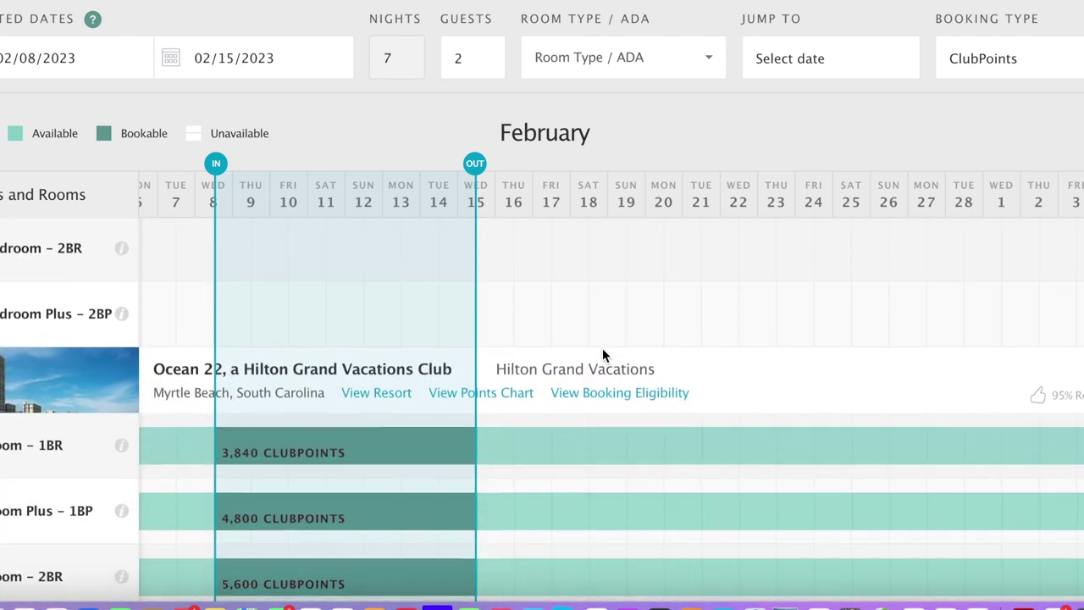
scroll(602, 355, "down", 2)
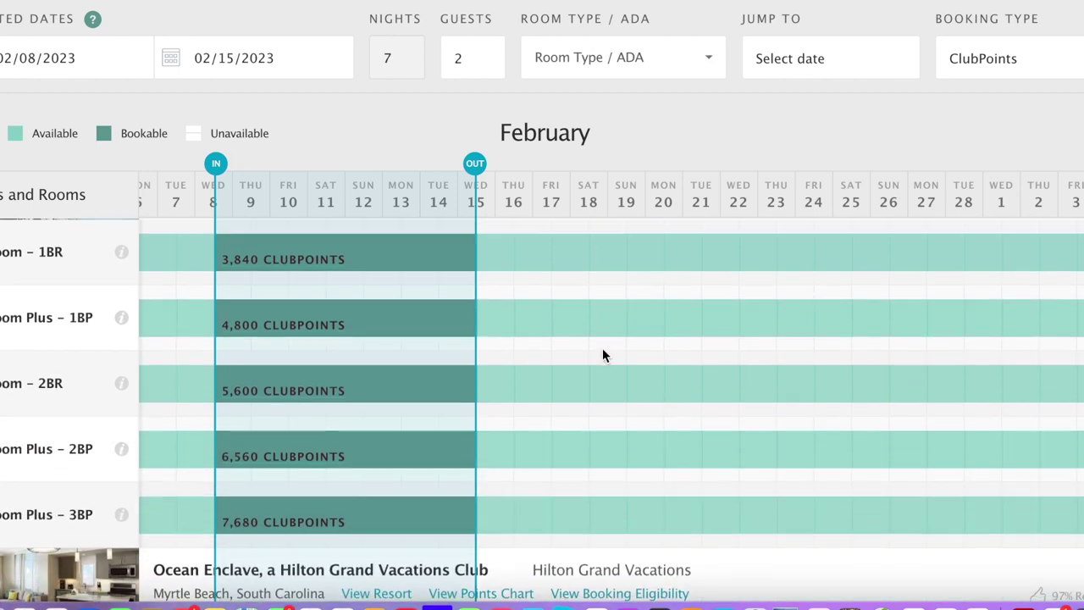
scroll(602, 355, "down", 3)
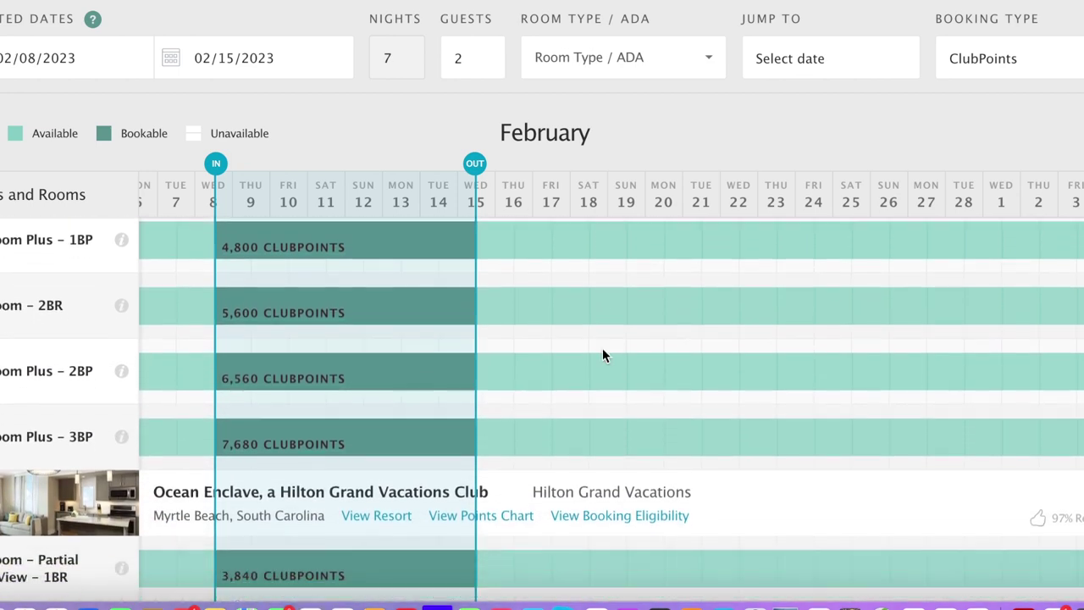
Examine Ocean Enclave's availability and ClubPoints costs from the one-bedroom partial view to the three-bedroom premier for February 8–15, 2023
scroll(602, 354, "down", 2)
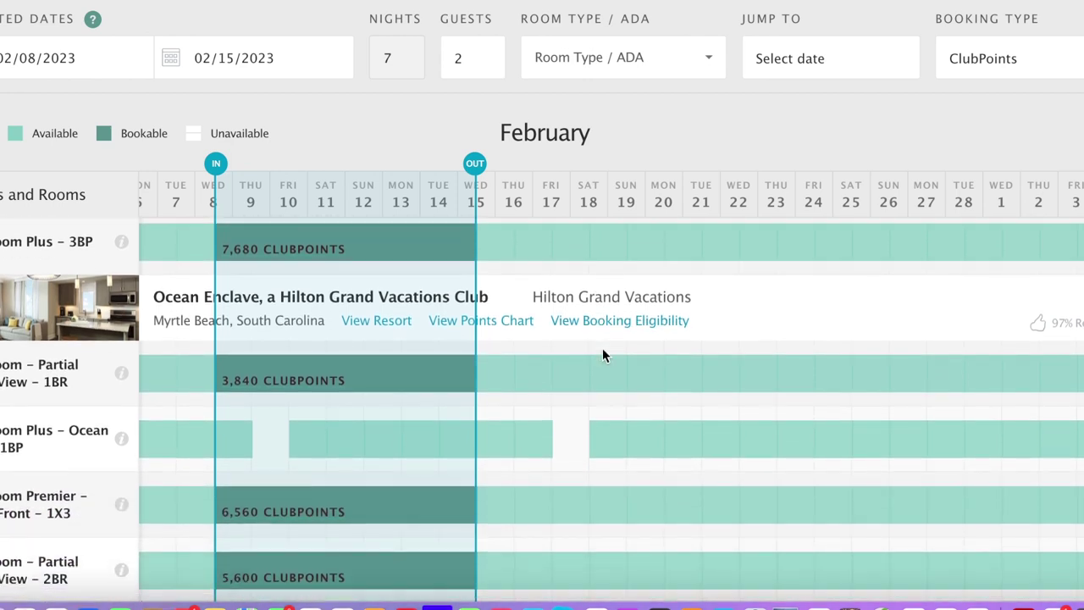
scroll(602, 356, "down", 2)
scroll(602, 356, "down", 2)
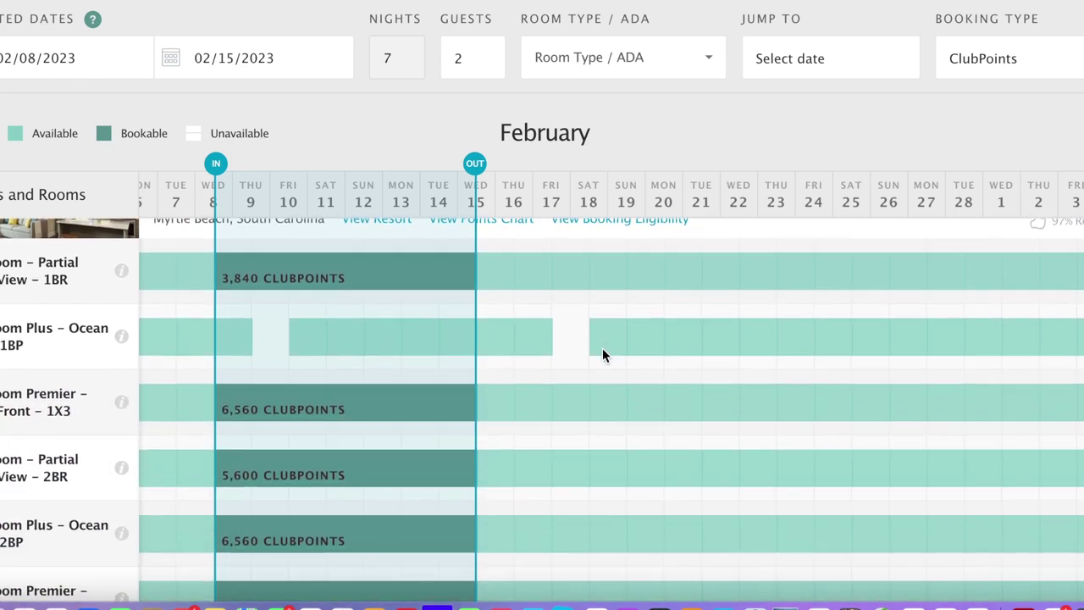
scroll(603, 354, "down", 1)
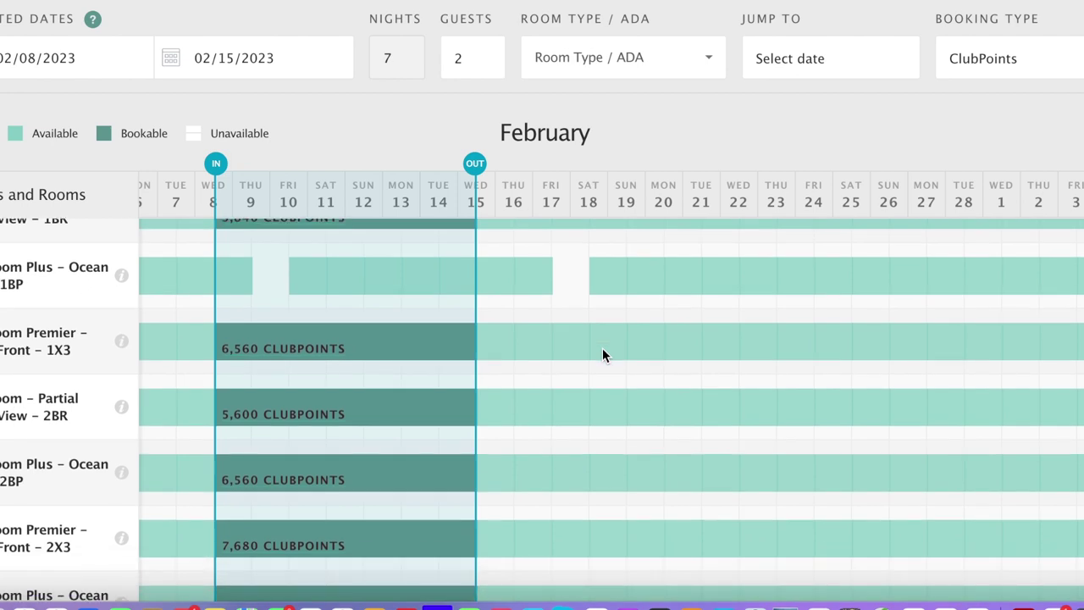
scroll(602, 356, "down", 2)
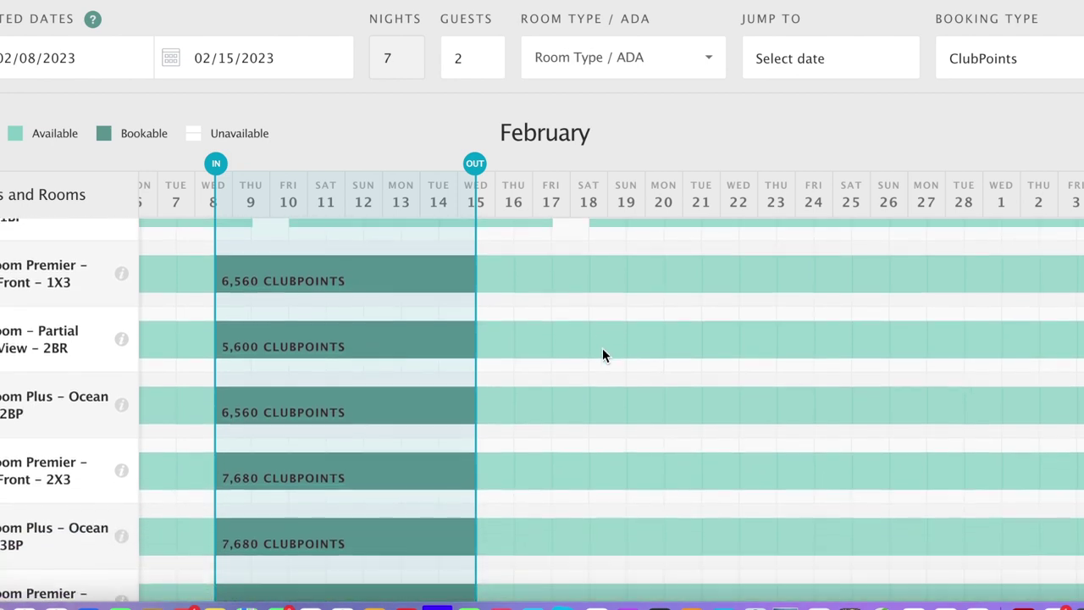
scroll(602, 356, "down", 1)
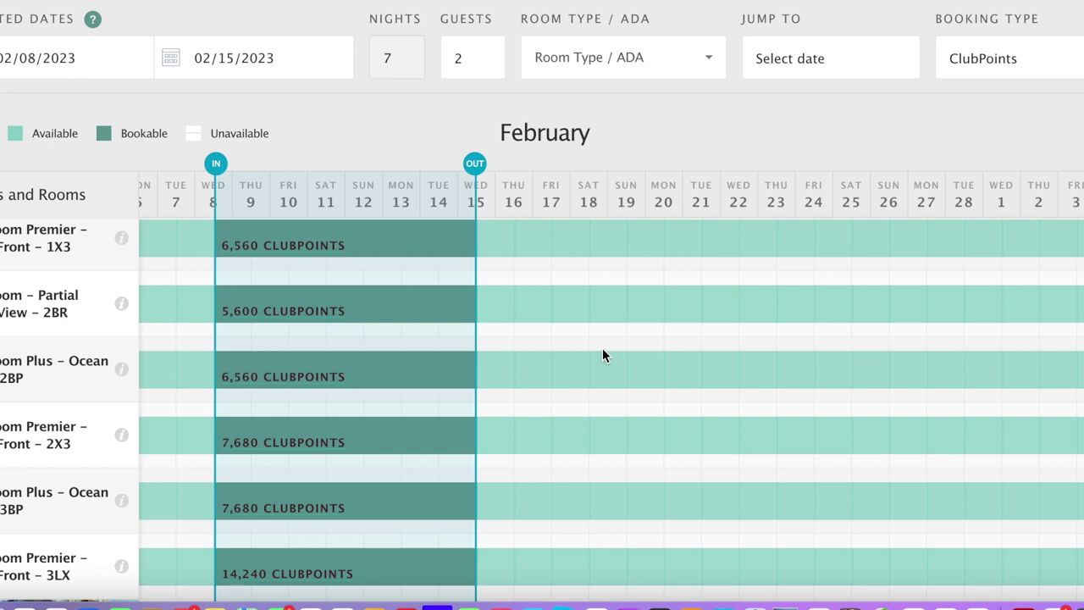
scroll(602, 349, "down", 2)
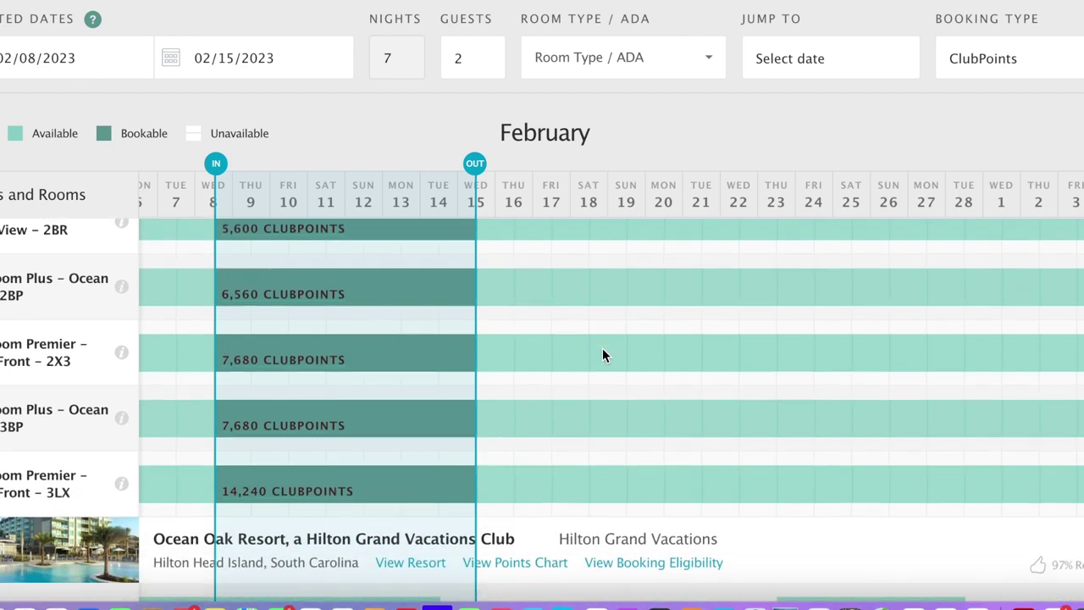
Check two-bedroom availability at Ocean Oak Resort on Hilton Head Island for February 8–15, 2023
scroll(604, 355, "down", 2)
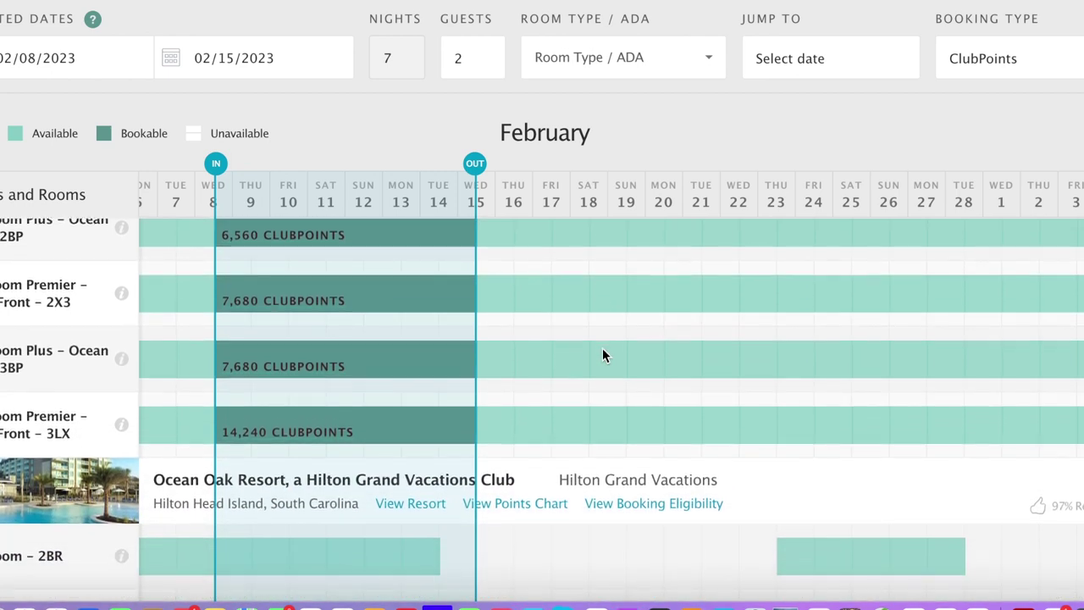
scroll(604, 355, "down", 3)
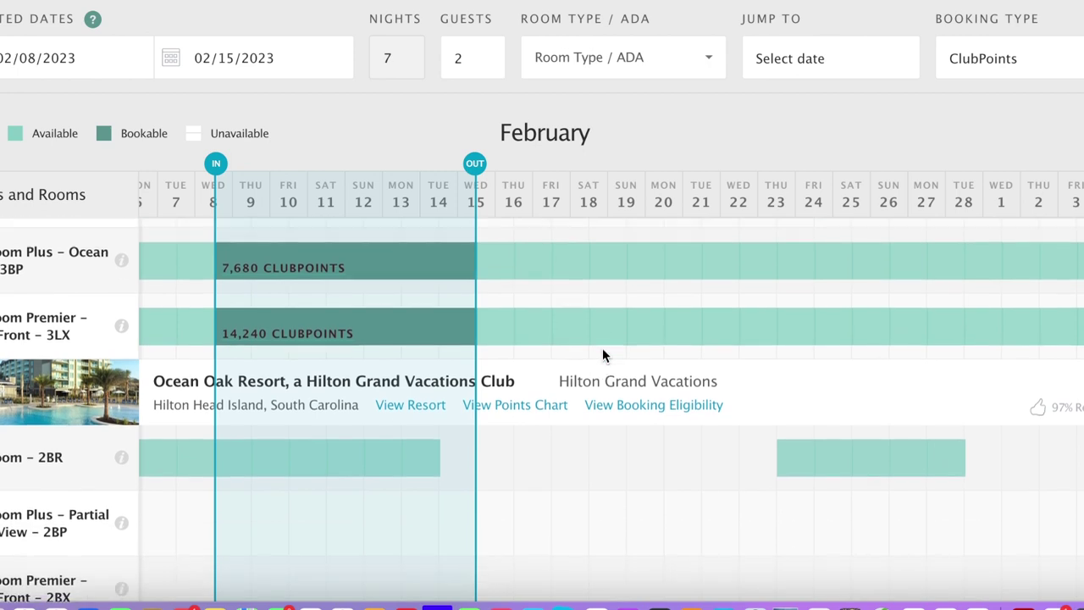
scroll(604, 355, "down", 3)
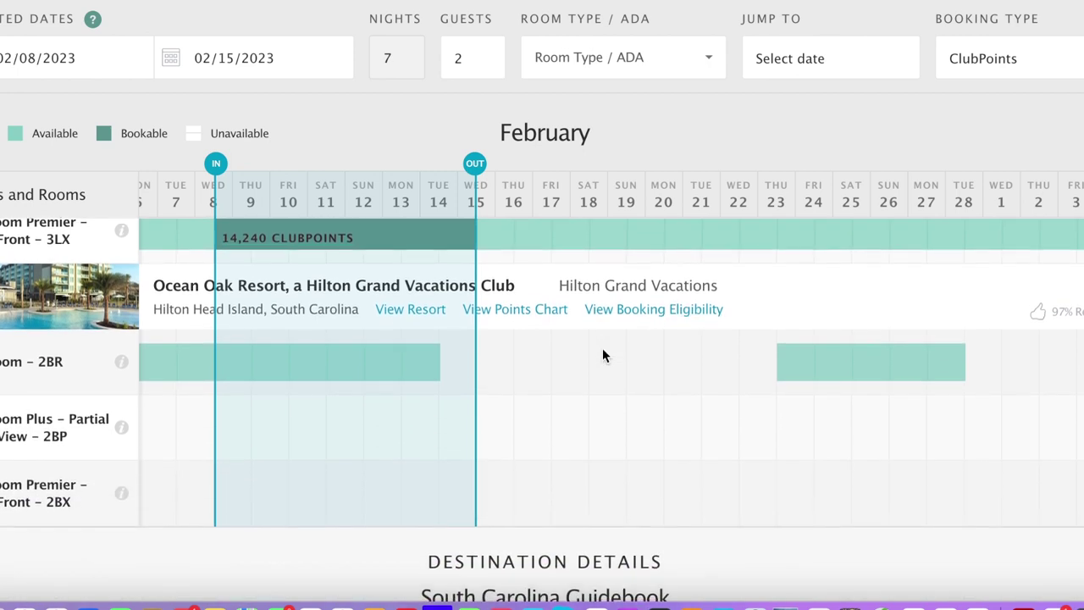
scroll(603, 354, "up", 3)
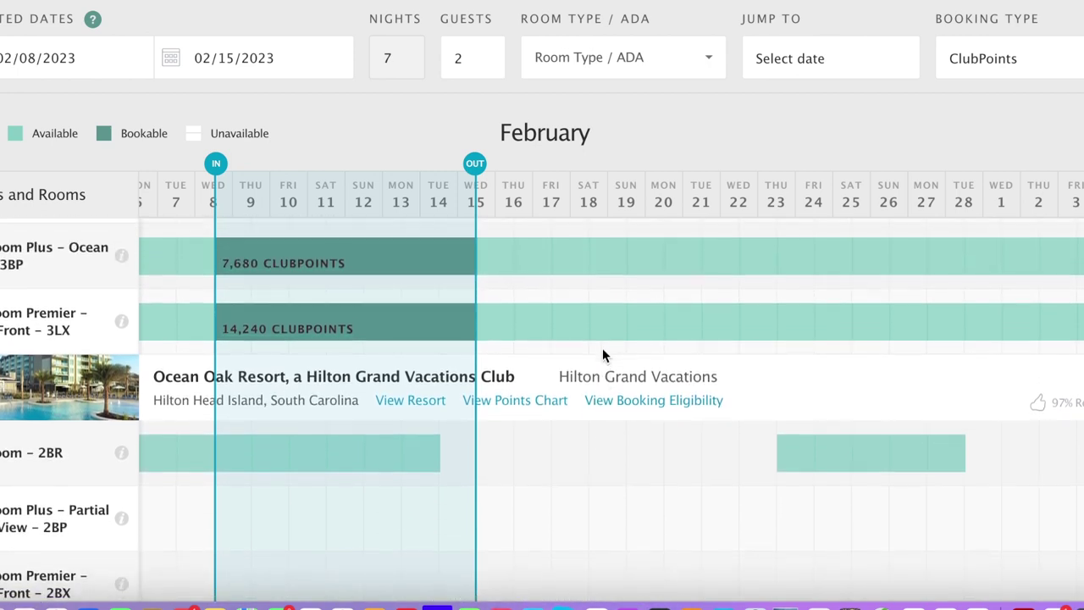
scroll(603, 354, "down", 2)
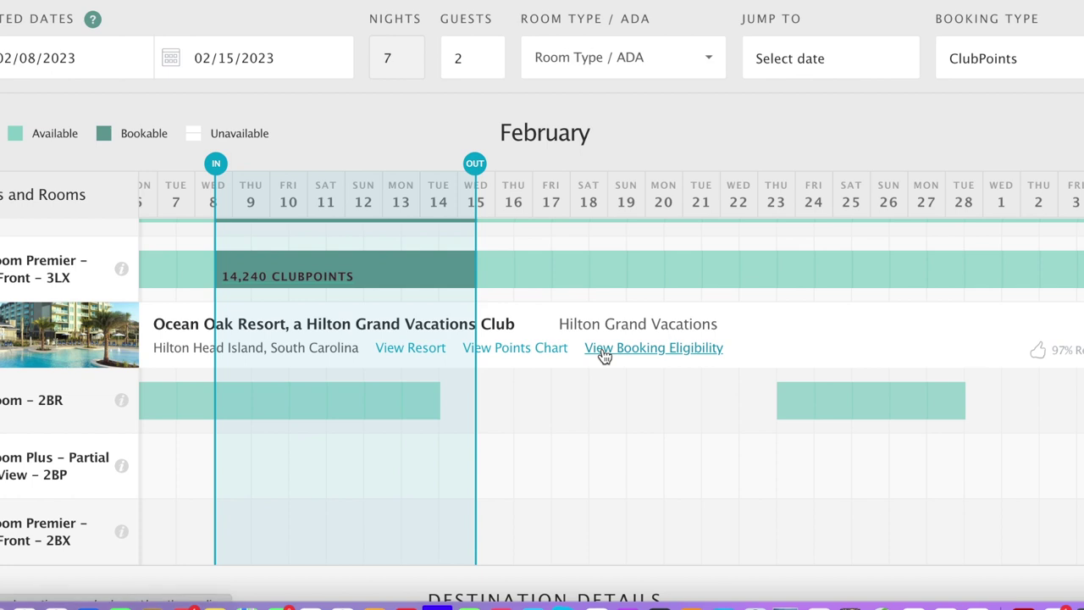
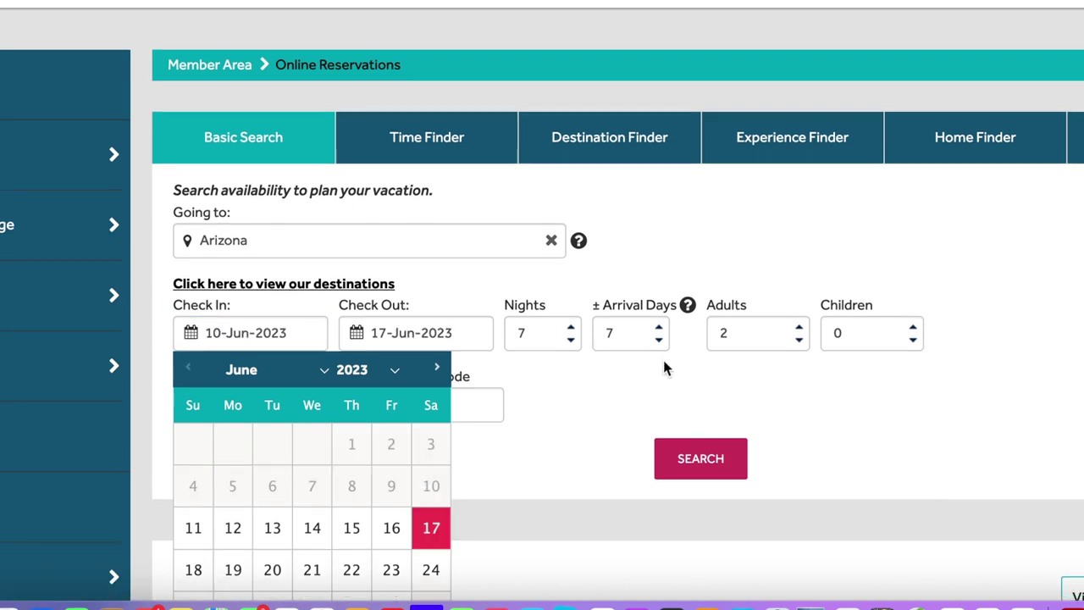
On the member area's Online Reservations page, set the arrival flexibility to ±1 day and run the Arizona search
left_click(660, 340)
left_click(660, 340)
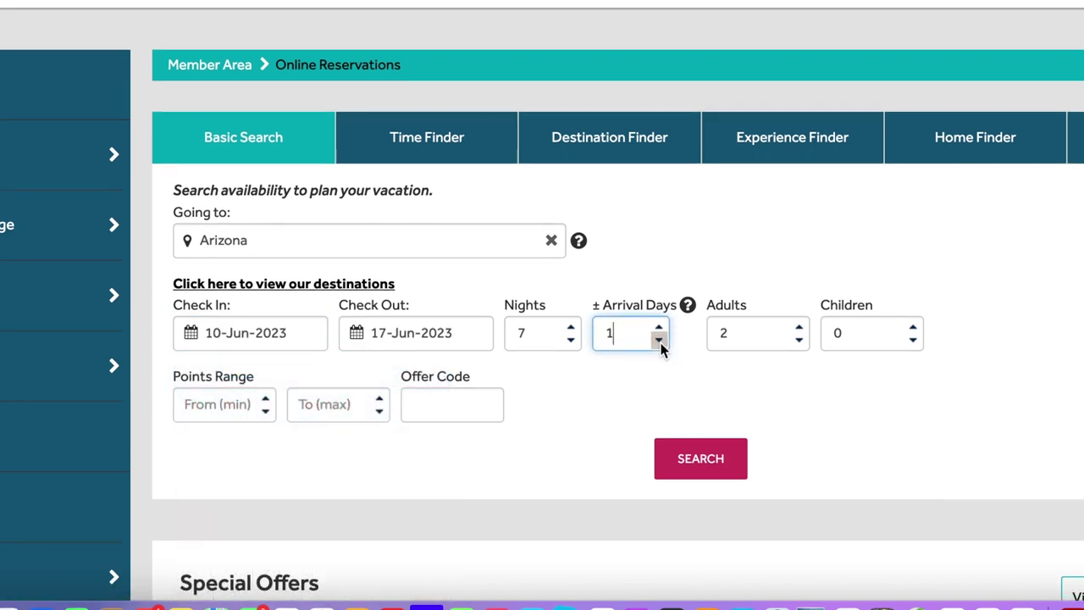
left_click(691, 468)
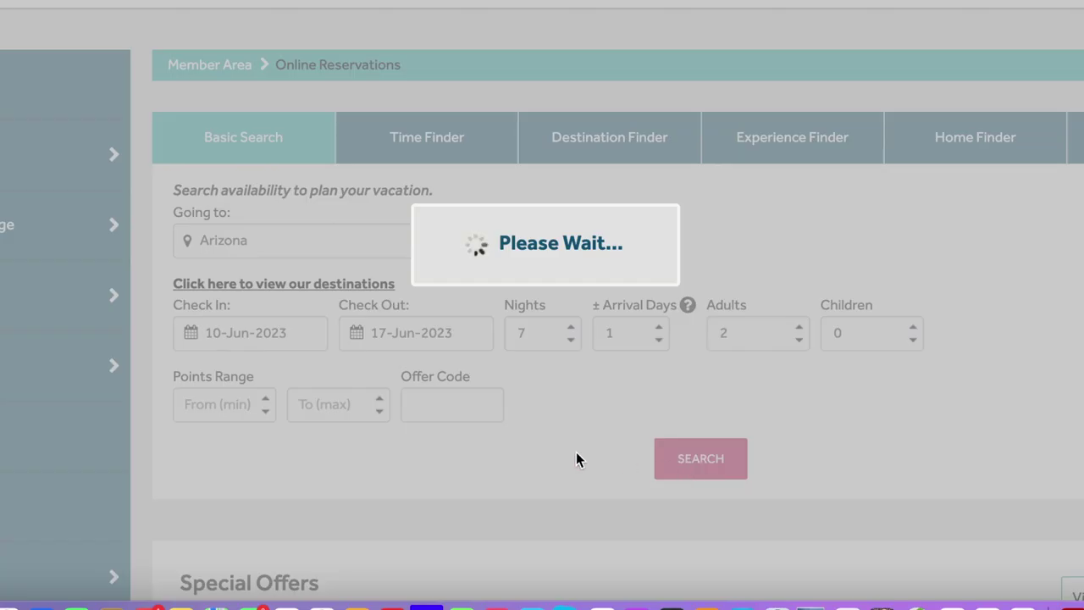
Refine the Arizona search results to the Managed accommodation type
scroll(576, 453, "down", 1)
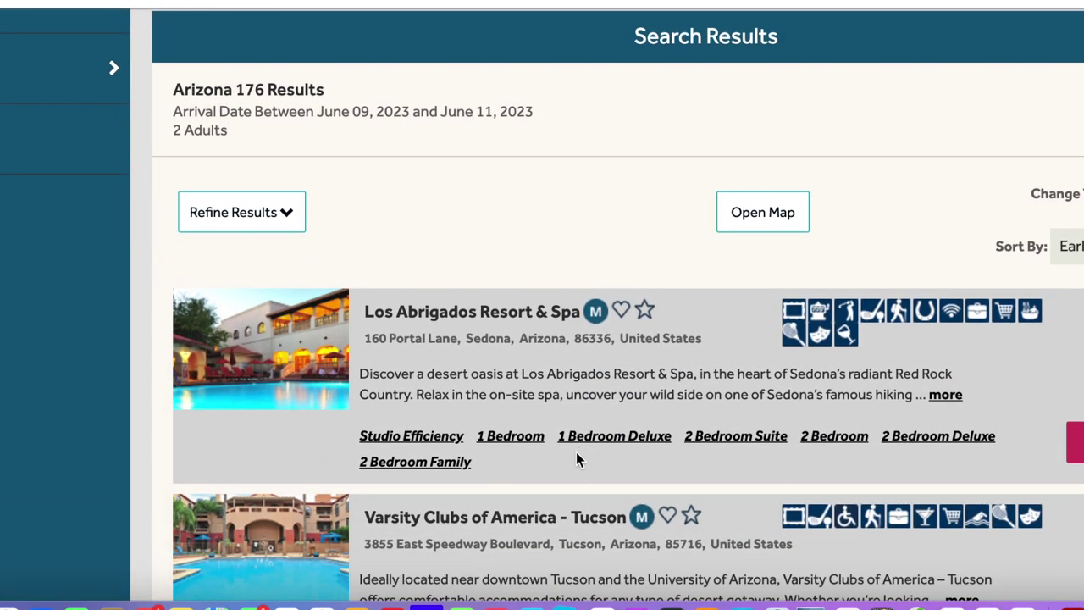
left_click(283, 213)
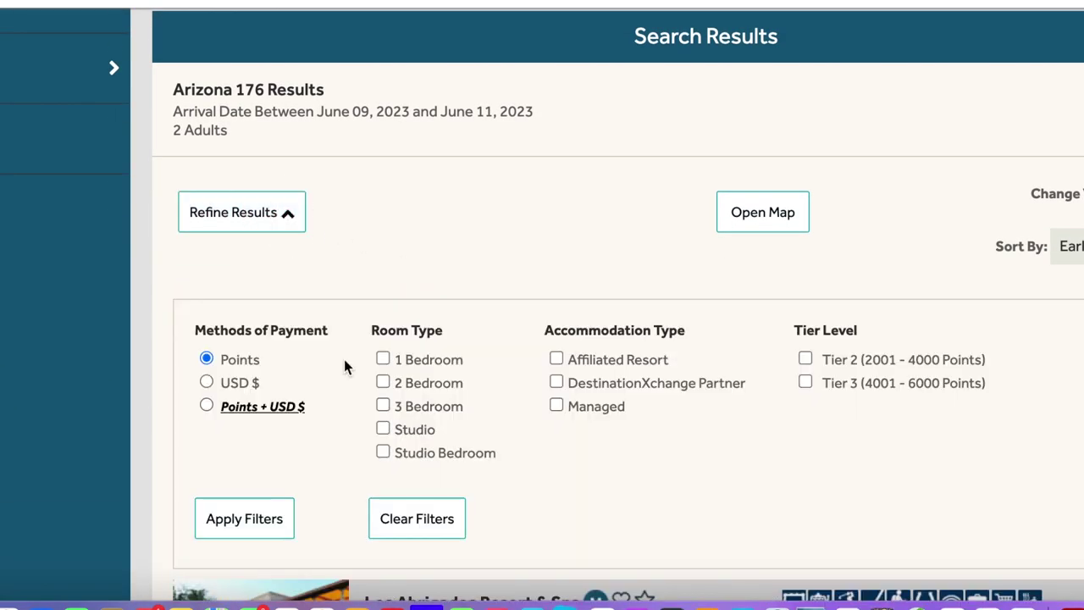
left_click(555, 407)
left_click(266, 514)
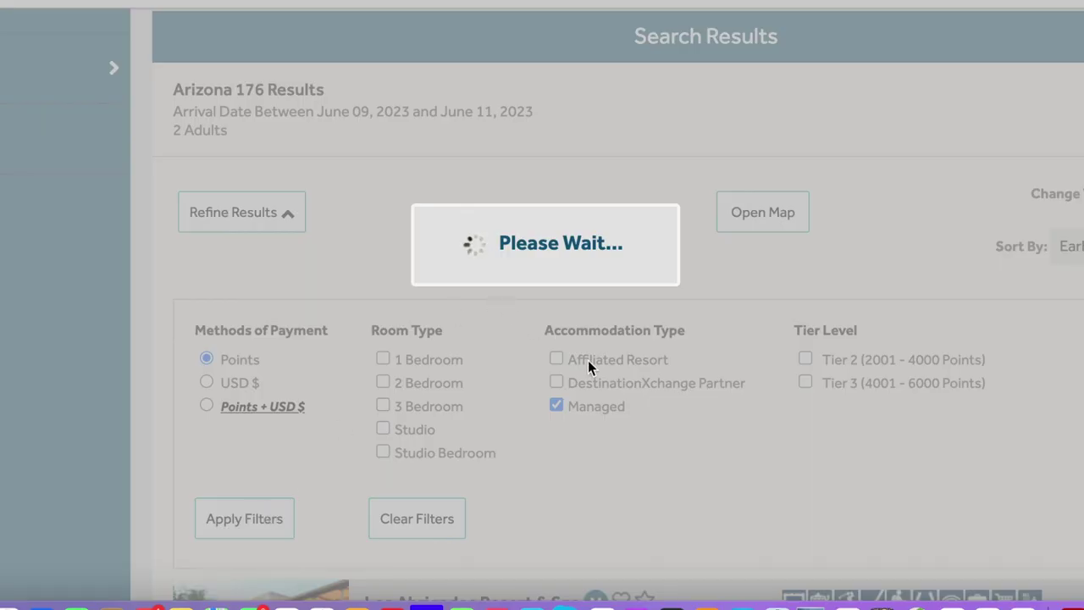
Display Los Abrigados Resort & Spa's available seven-night stays and review the points cost of each room type for the June 2023 dates
scroll(588, 360, "down", 1)
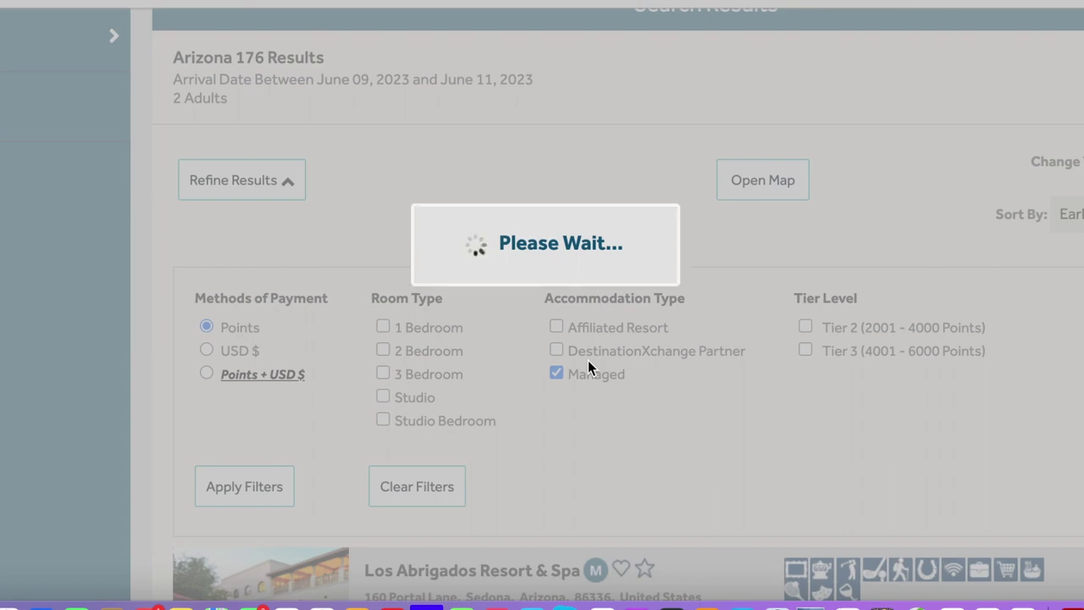
scroll(588, 360, "down", 10)
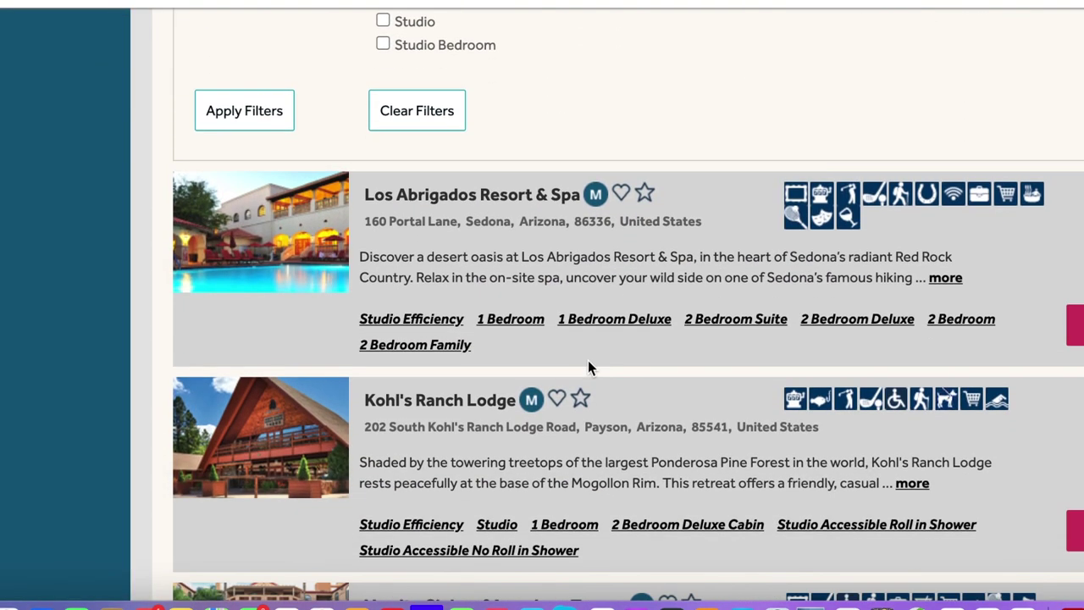
left_click(1077, 327)
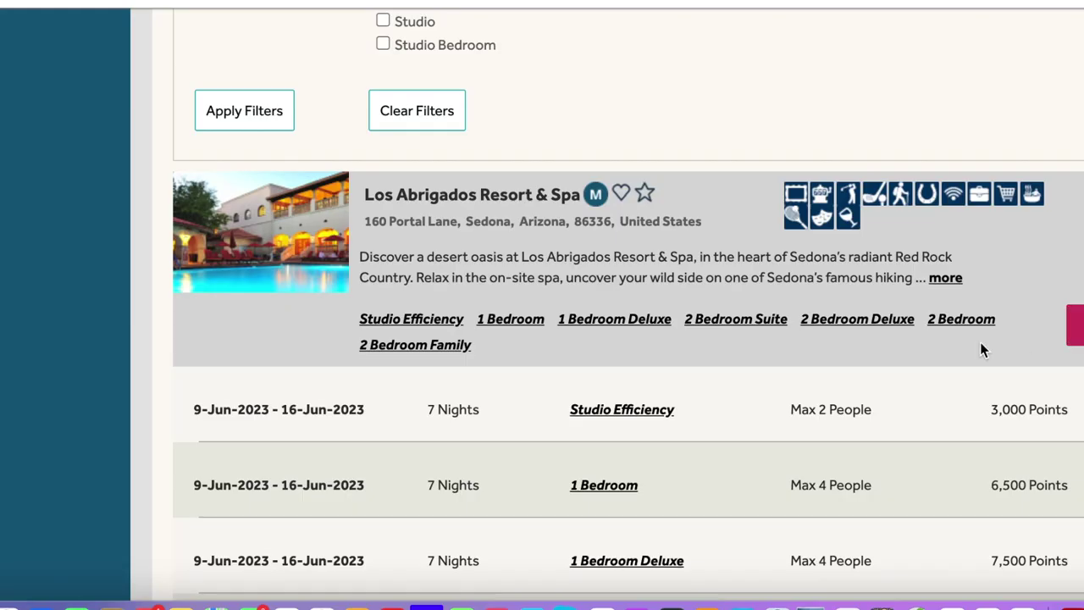
scroll(980, 342, "down", 3)
scroll(980, 343, "down", 7)
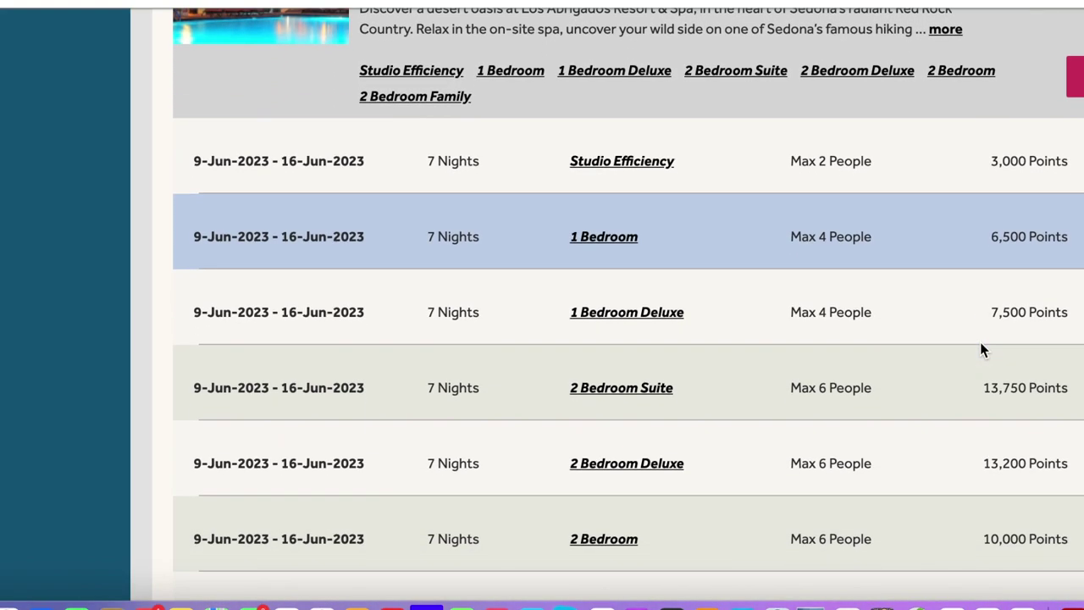
scroll(982, 349, "down", 6)
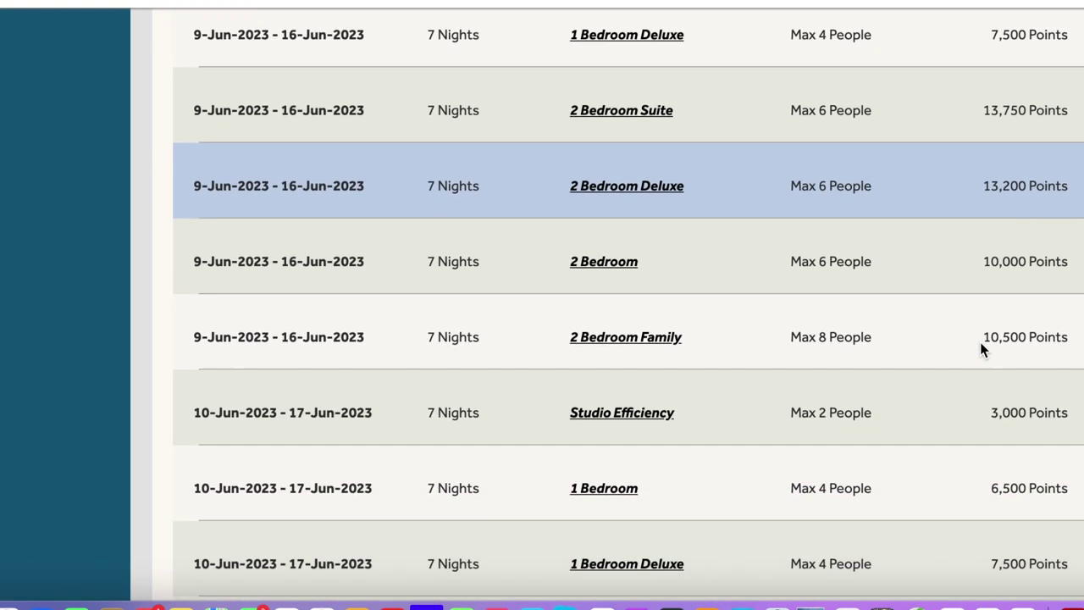
scroll(980, 349, "down", 2)
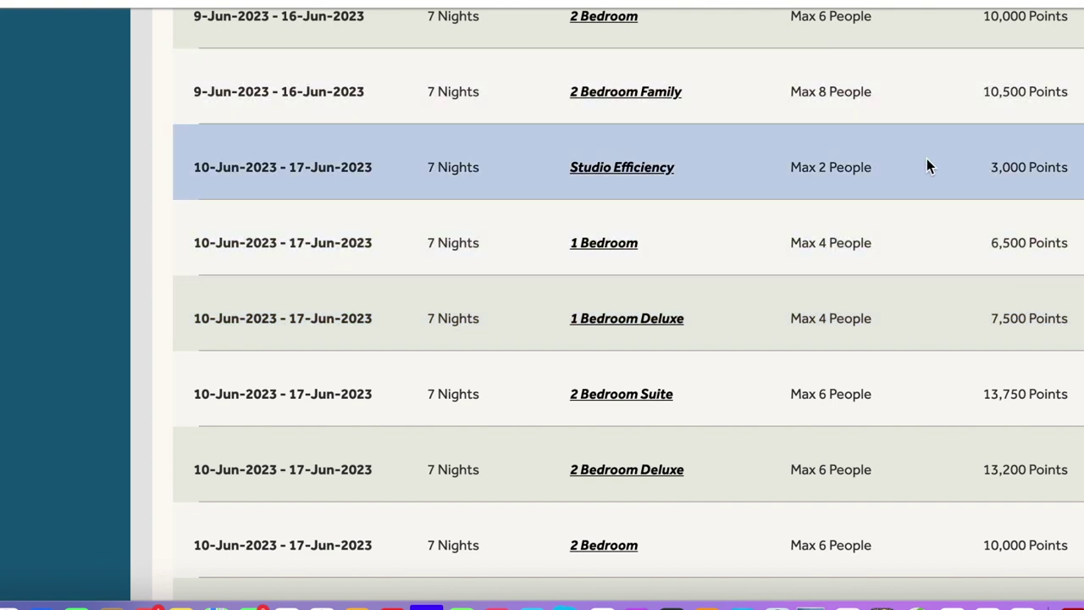
Review the points cost of each Los Abrigados room type for the June 10–17 and June 11–18, 2023 stays
scroll(926, 165, "down", 2)
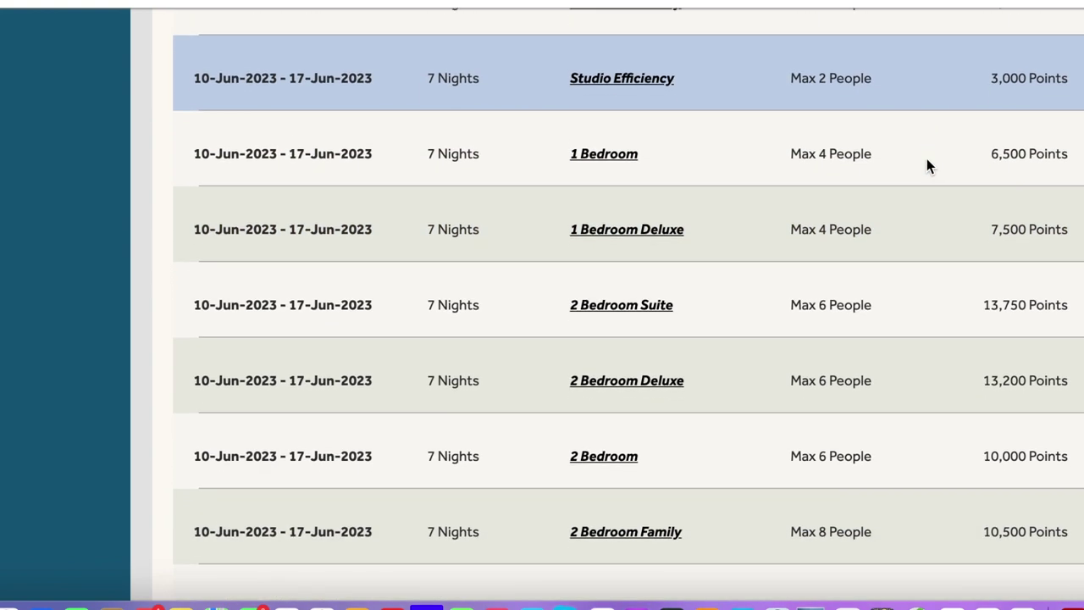
scroll(926, 161, "down", 4)
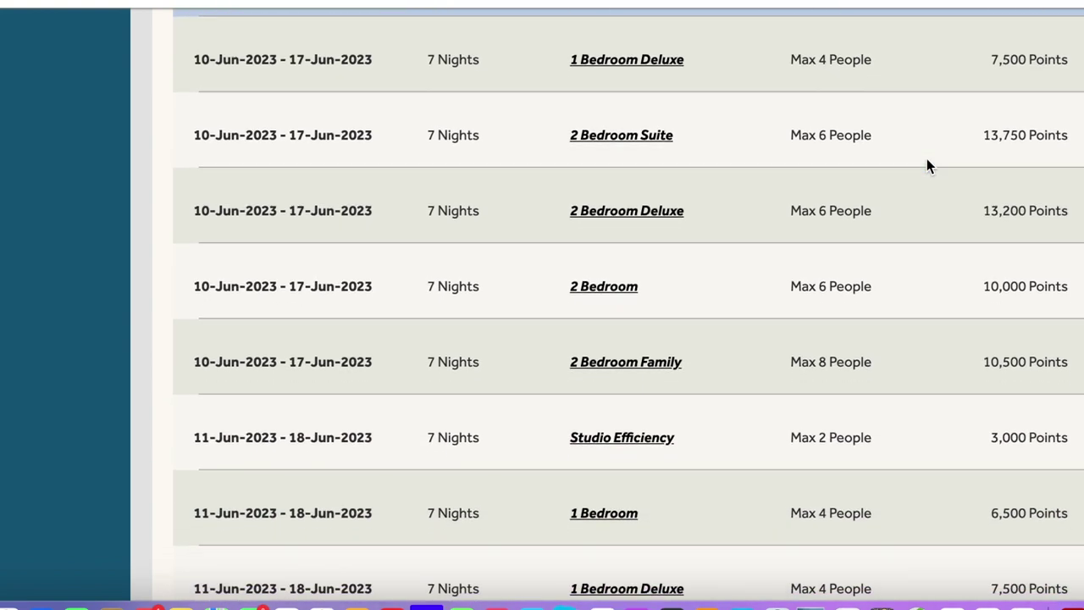
scroll(927, 165, "down", 6)
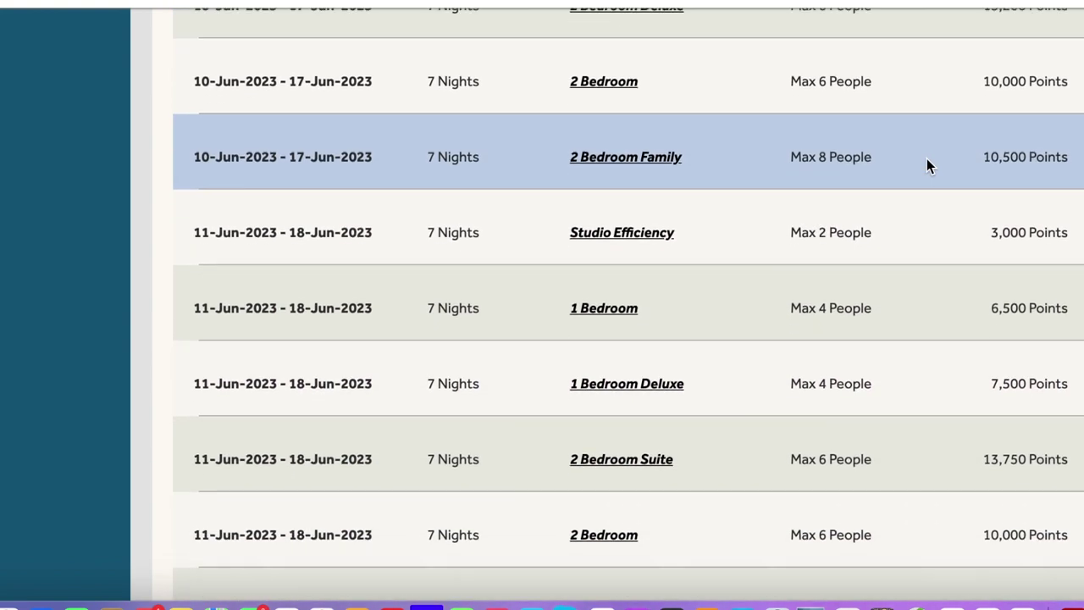
scroll(927, 166, "down", 1)
scroll(927, 166, "down", 2)
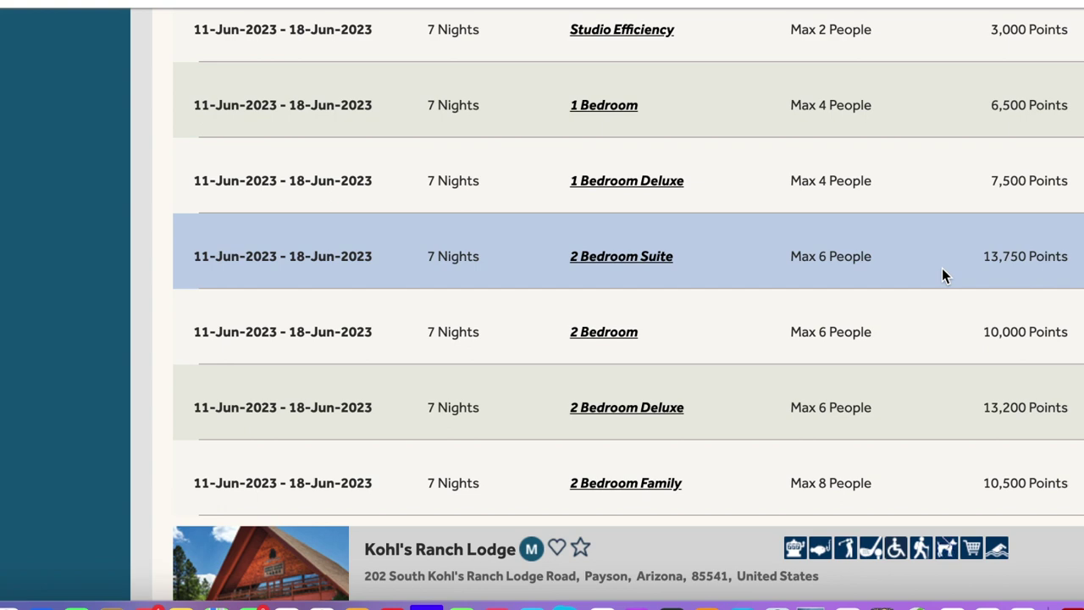
scroll(944, 275, "down", 2)
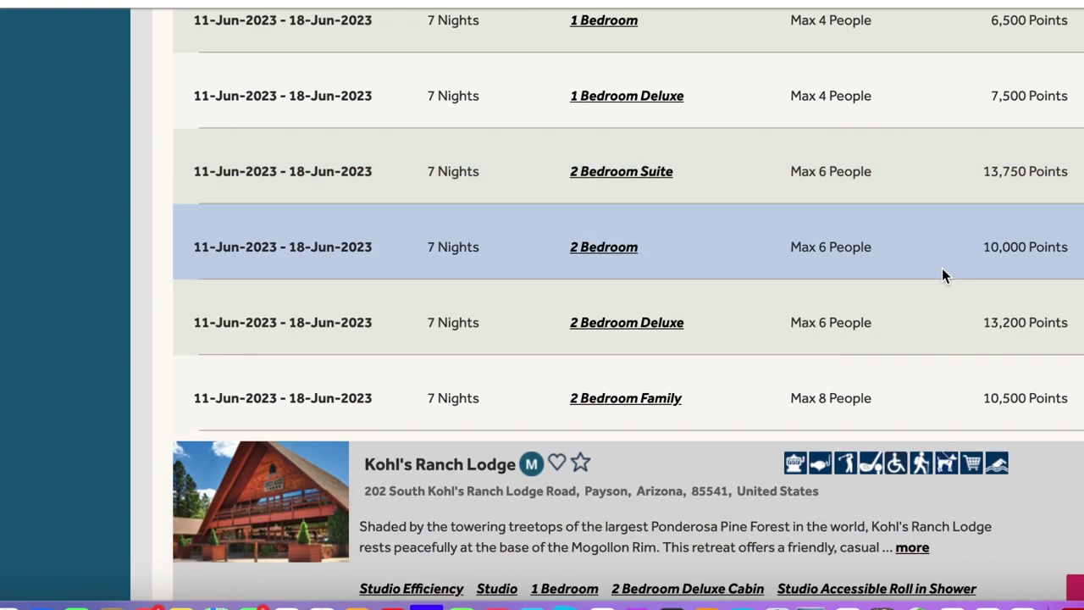
scroll(944, 275, "down", 1)
scroll(942, 268, "down", 2)
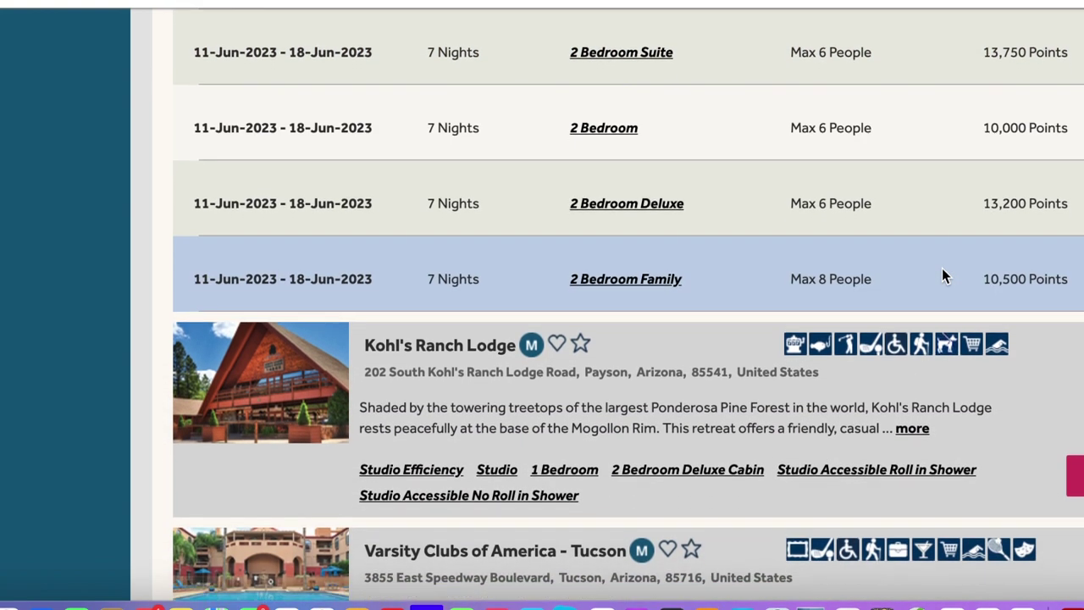
Display Kohl's Ranch Lodge's available seven-night stays and review the points cost of each room type for June 9–18, 2023
scroll(942, 268, "down", 2)
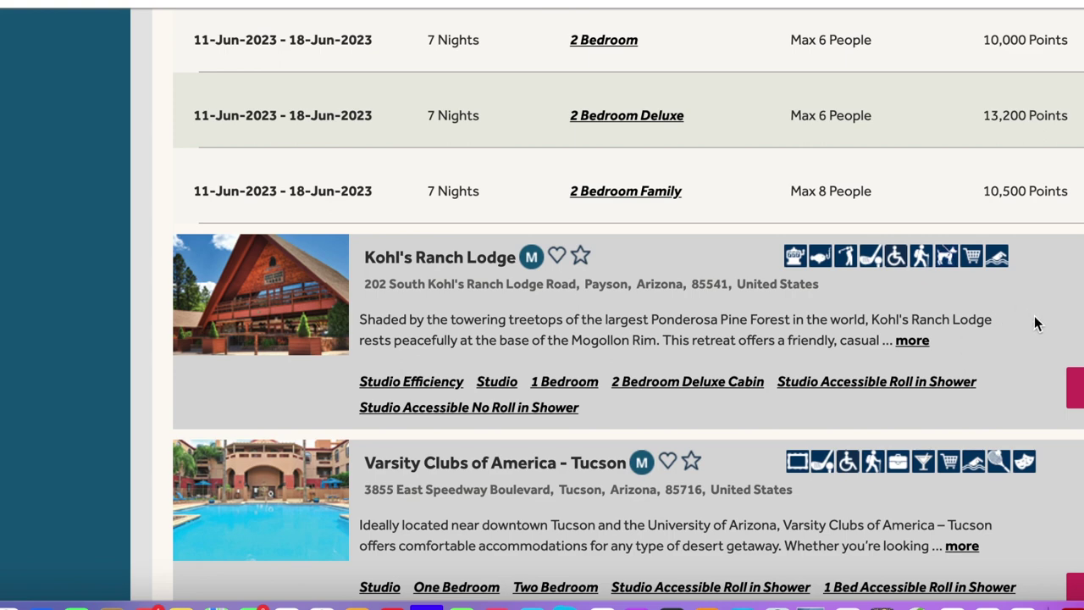
left_click(966, 348)
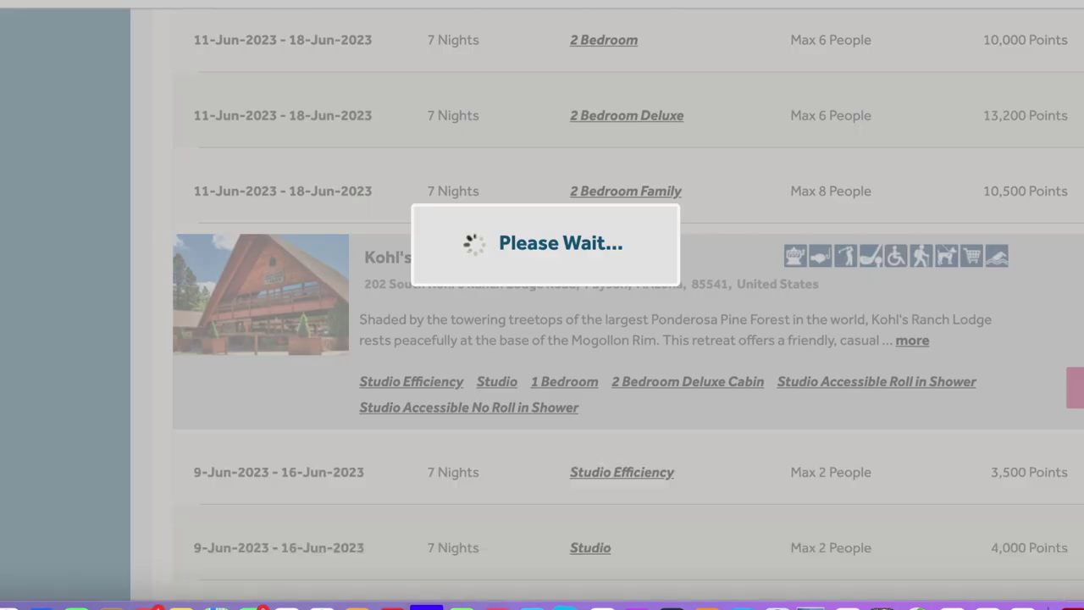
scroll(966, 348, "down", 1)
scroll(965, 352, "down", 2)
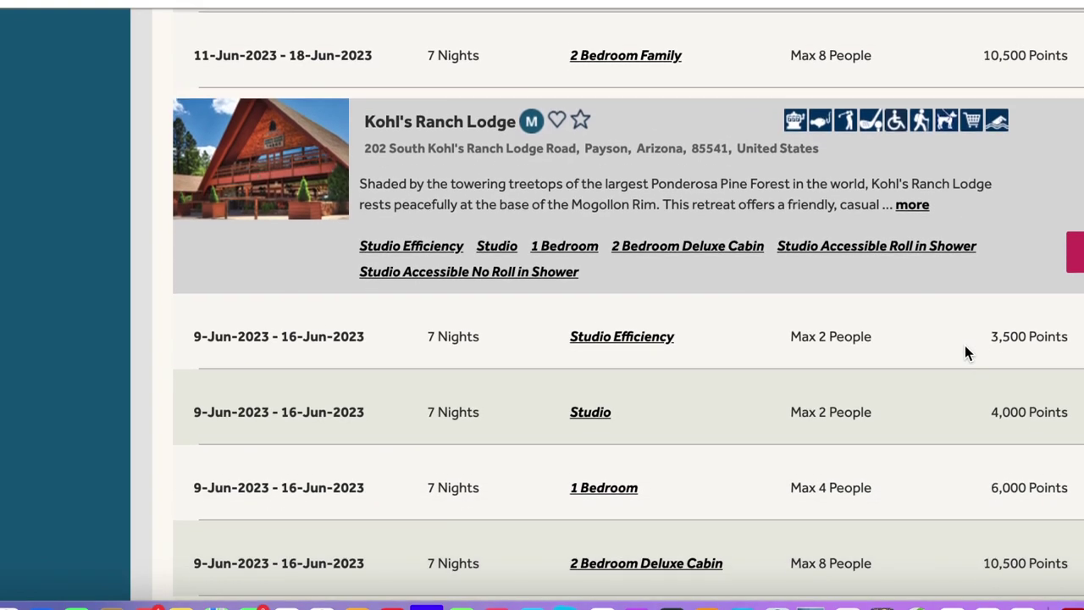
scroll(965, 352, "down", 4)
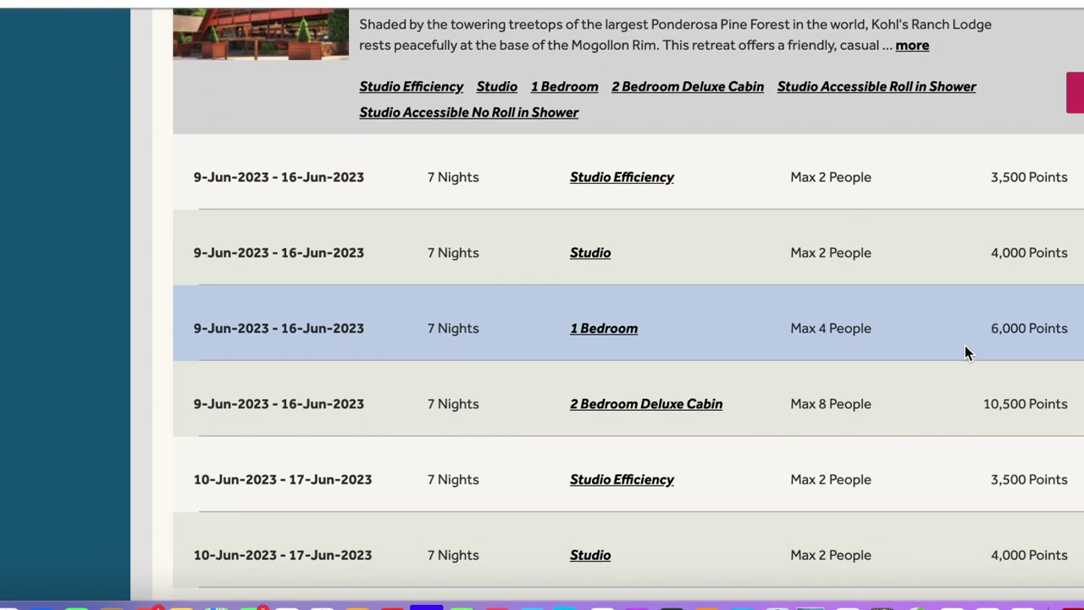
scroll(964, 345, "down", 3)
scroll(964, 347, "down", 2)
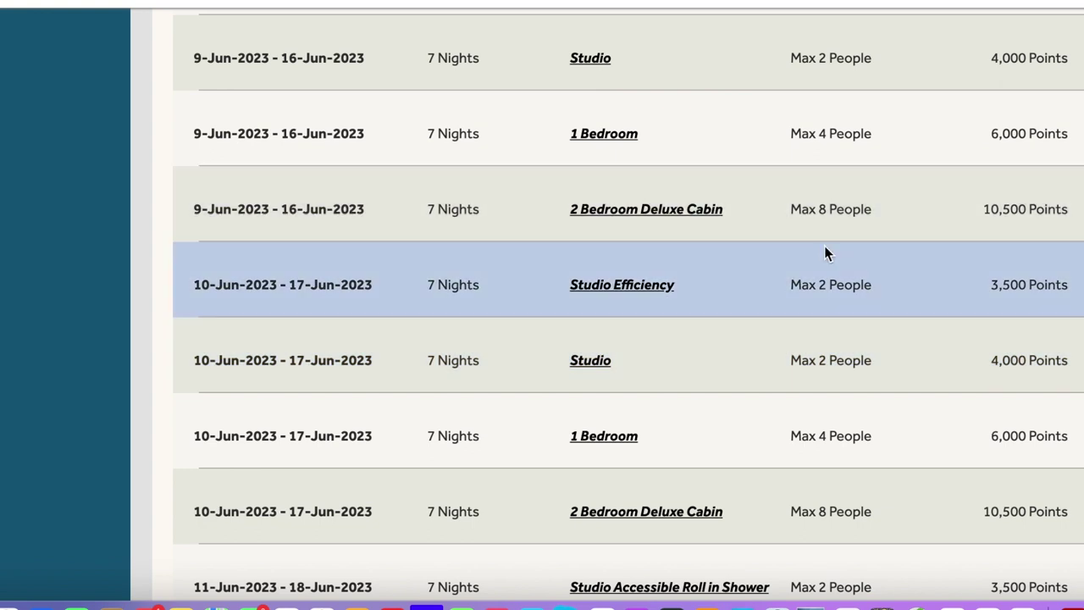
scroll(821, 334, "down", 1)
scroll(821, 337, "down", 5)
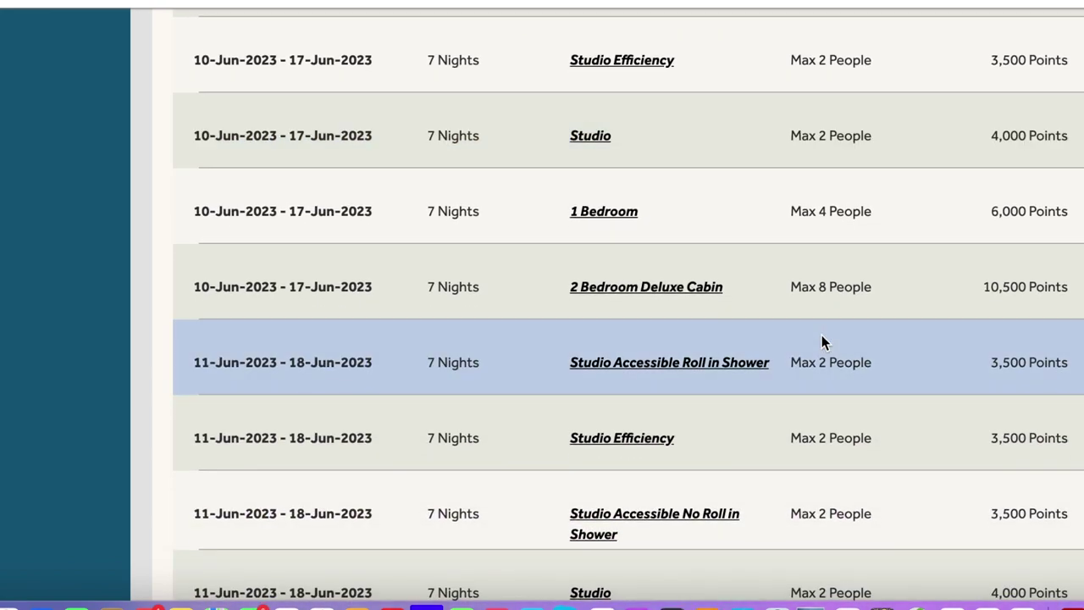
scroll(821, 334, "down", 3)
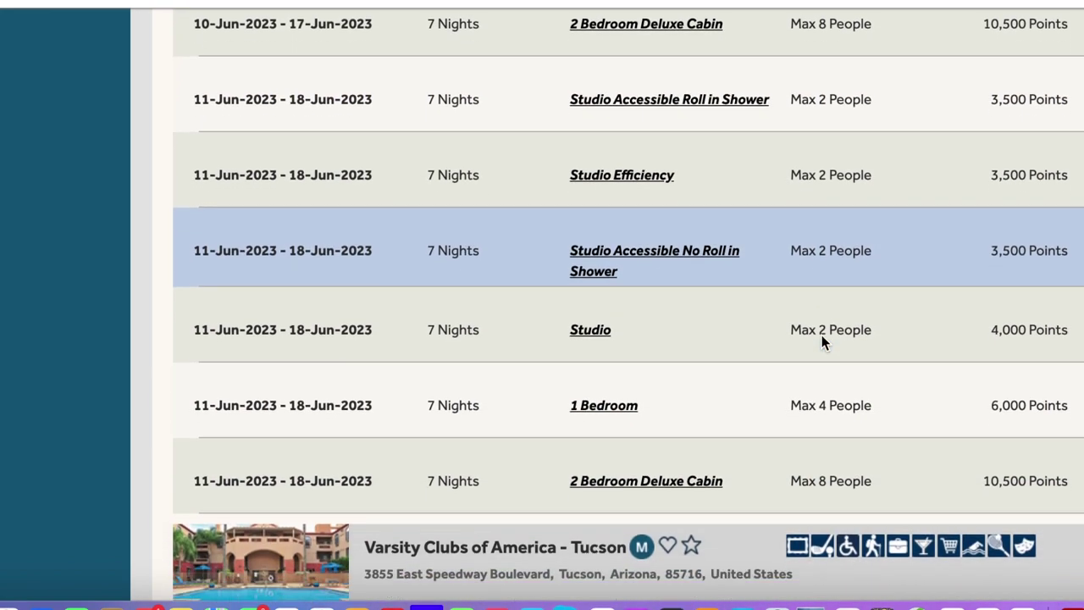
Display the available stays at Varsity Clubs of America - Tucson and review each room type's points cost for June 9–18, 2023
scroll(822, 336, "down", 1)
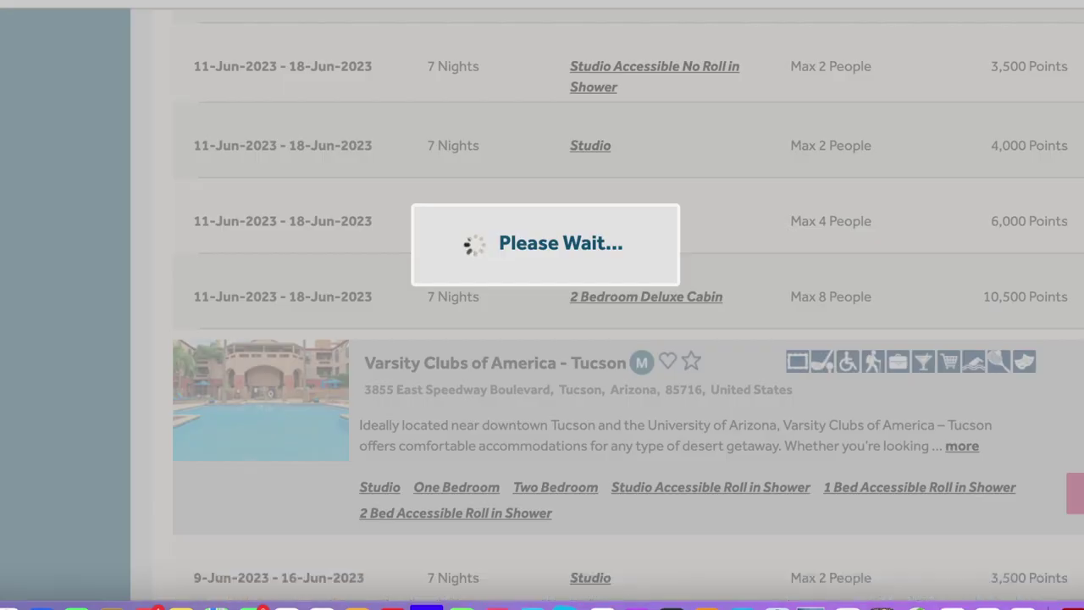
scroll(970, 450, "down", 3)
scroll(968, 448, "down", 1)
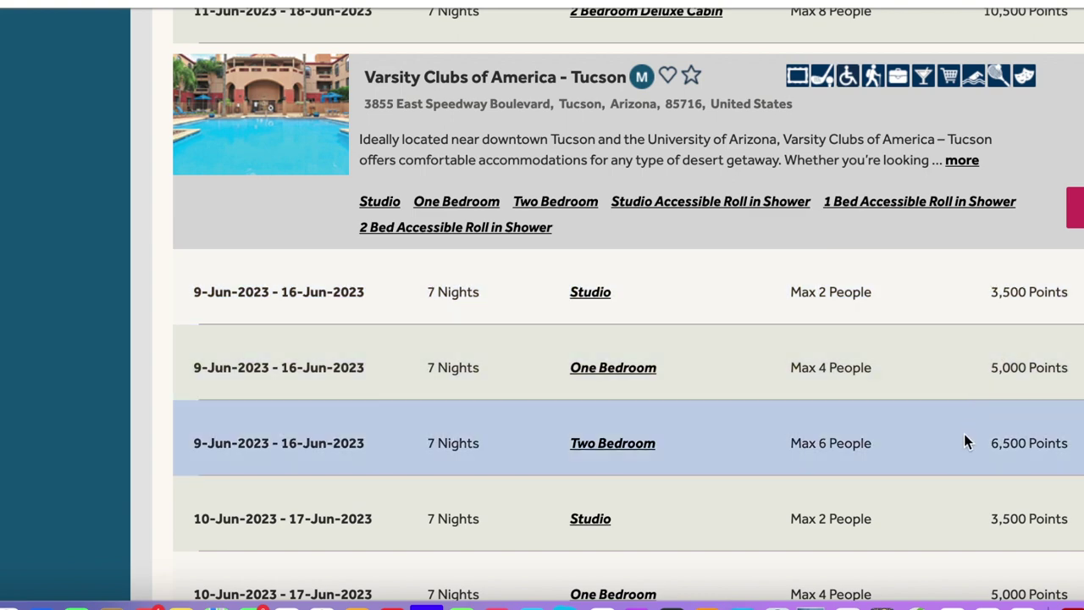
scroll(963, 459, "down", 2)
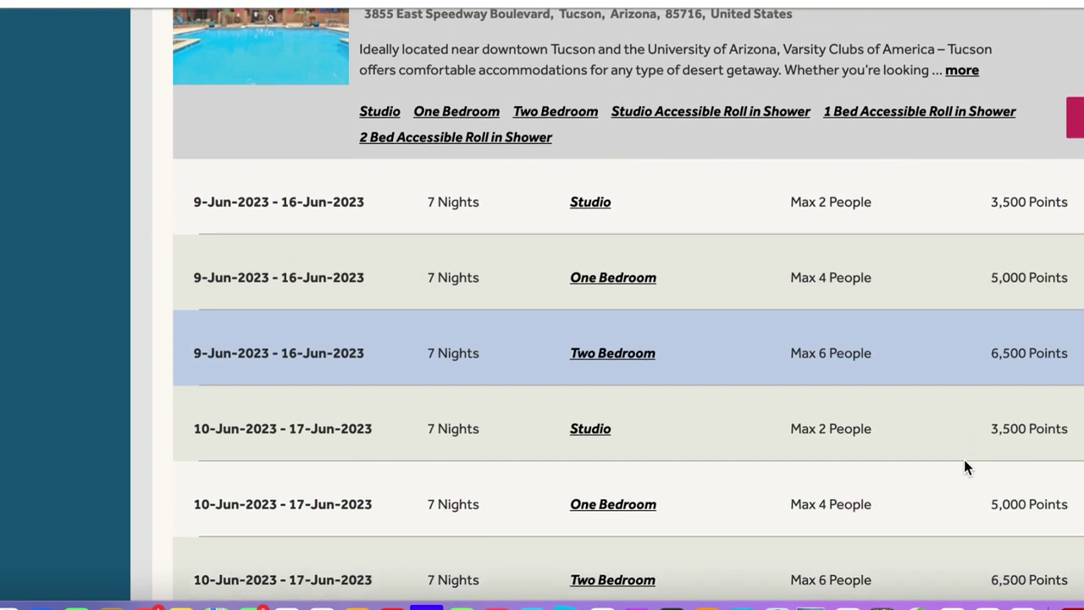
scroll(964, 464, "down", 3)
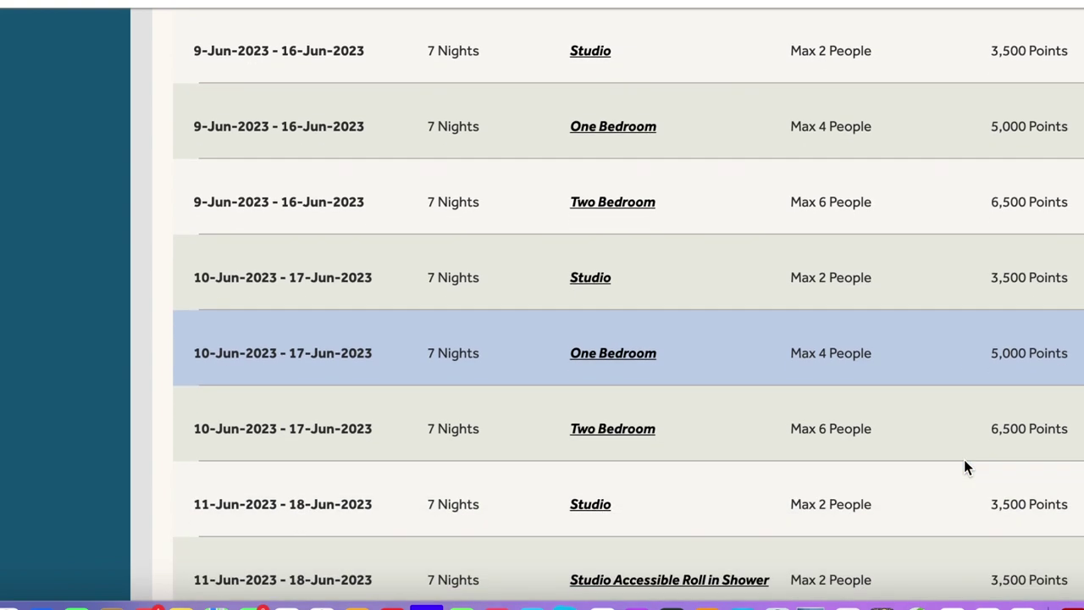
scroll(964, 459, "down", 3)
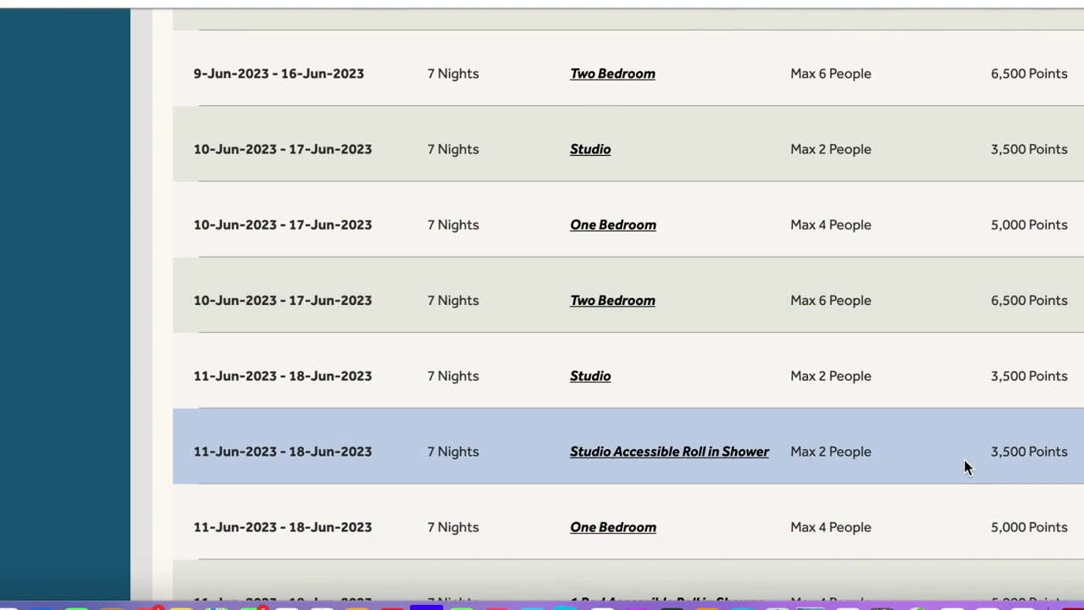
scroll(964, 459, "down", 2)
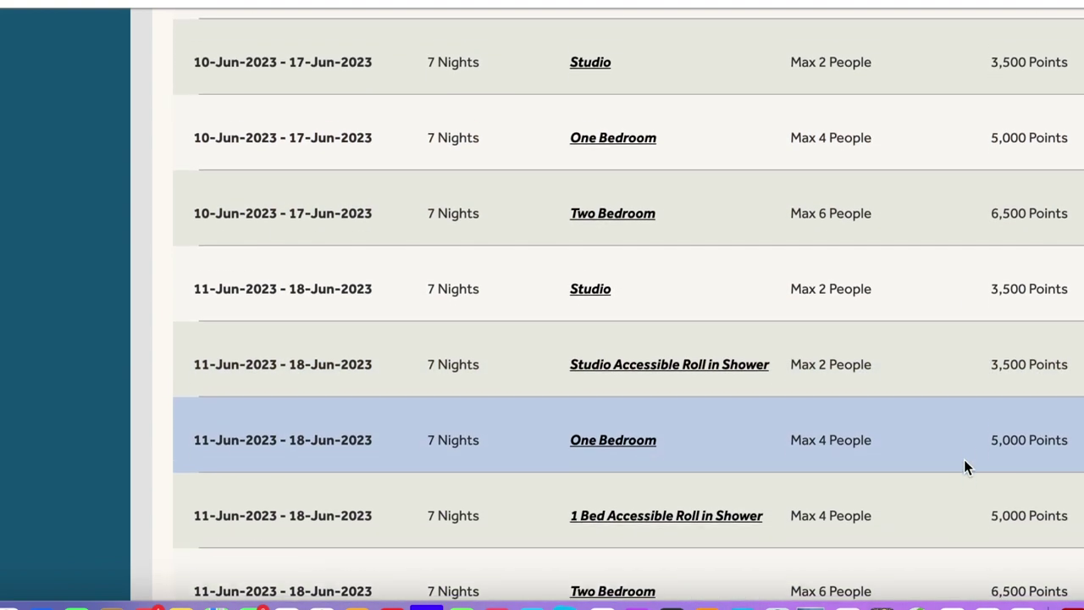
scroll(964, 459, "down", 2)
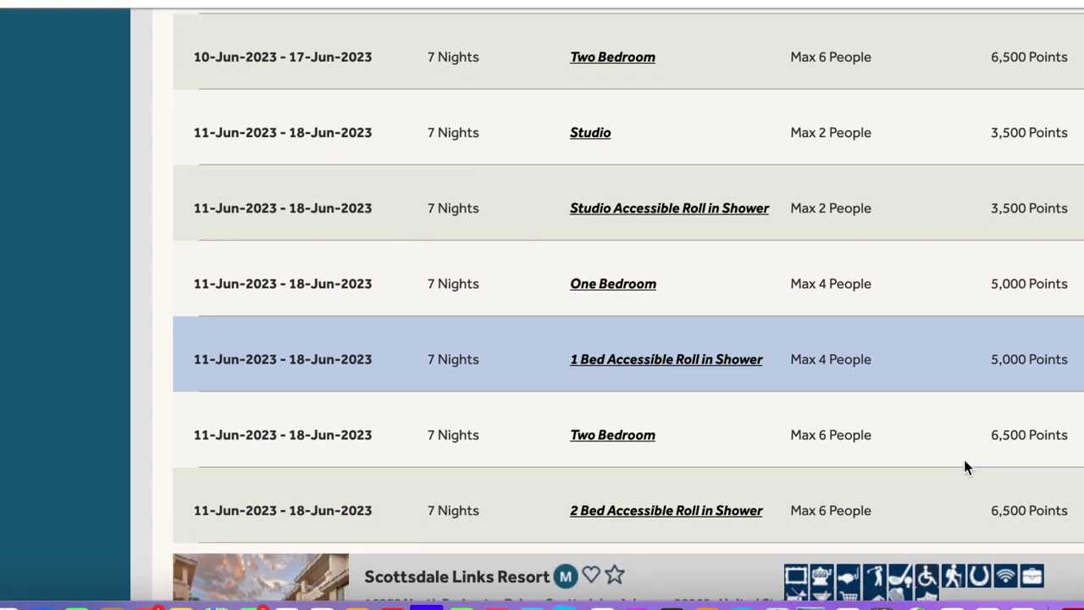
Display Scottsdale Links Resort's available seven-night stays and review the points cost of its one- to three-bedroom units for June 9–18, 2023
scroll(964, 462, "down", 4)
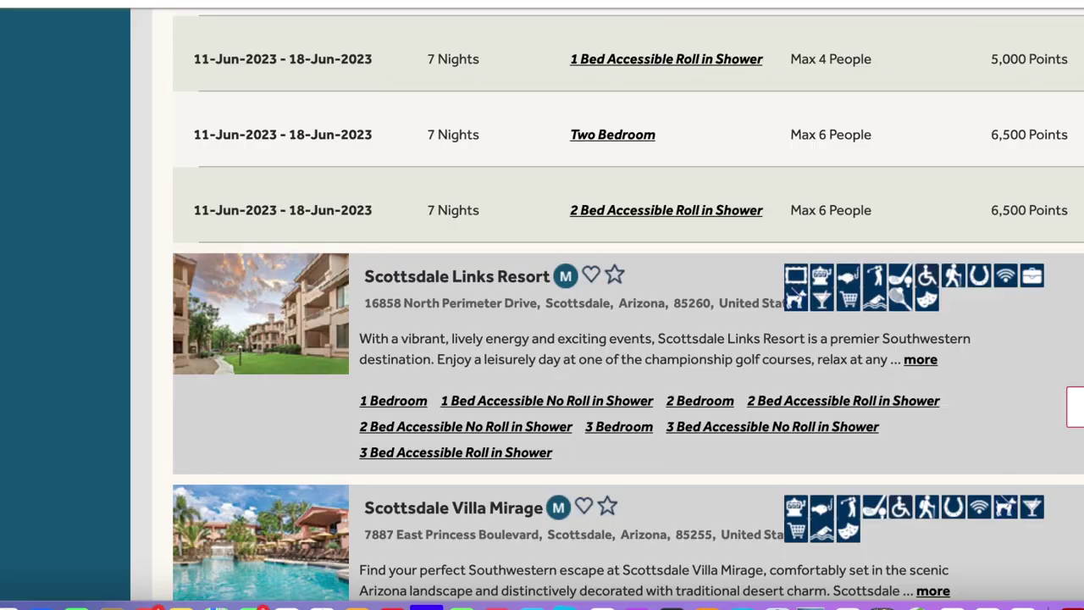
scroll(1013, 413, "down", 3)
scroll(1013, 412, "down", 3)
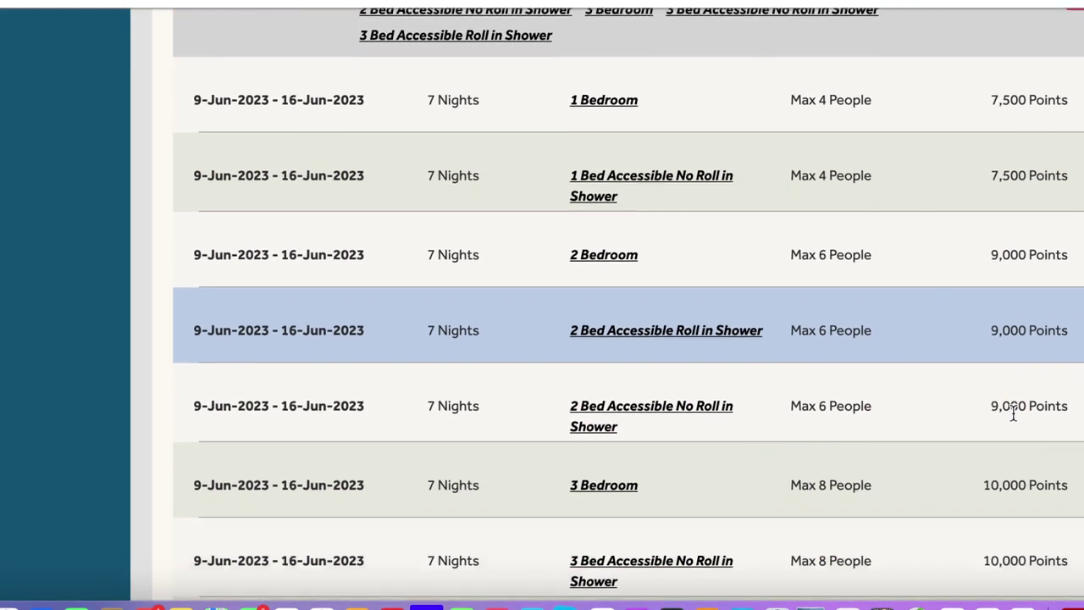
scroll(1013, 413, "down", 3)
scroll(1013, 412, "down", 6)
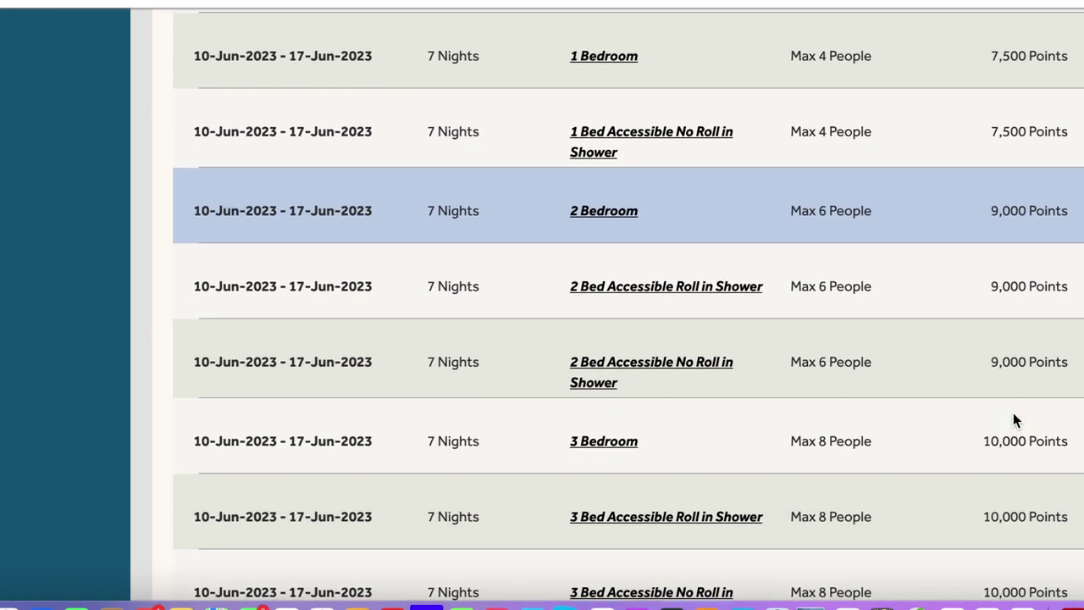
scroll(1013, 413, "down", 5)
scroll(1013, 412, "down", 4)
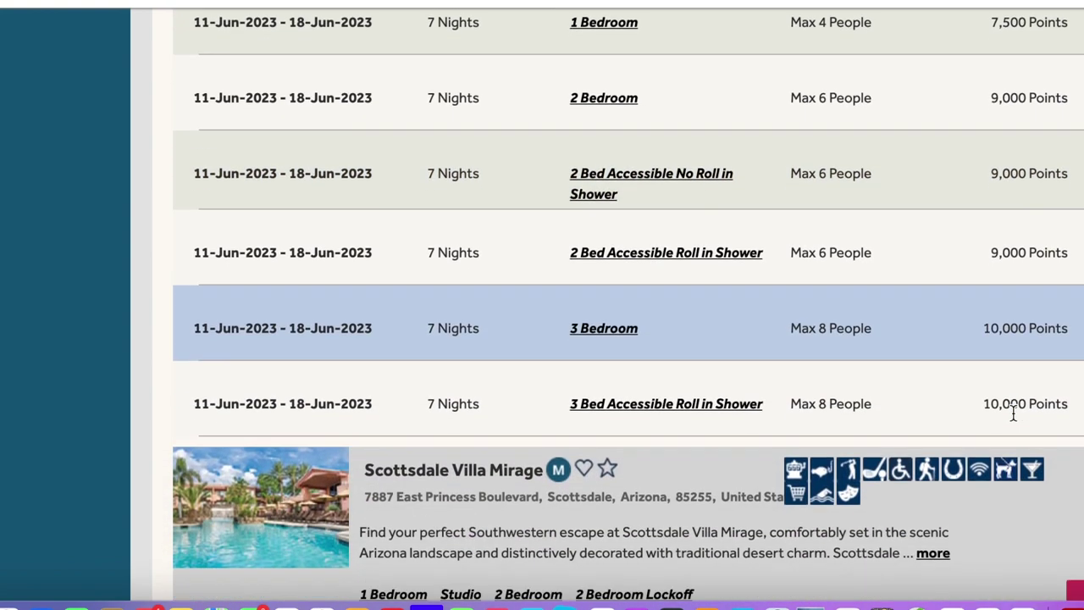
Display Scottsdale Villa Mirage's available stays and review the points cost of its studio, one-bedroom and two-bedroom units for June 9–18, 2023
scroll(1013, 412, "down", 2)
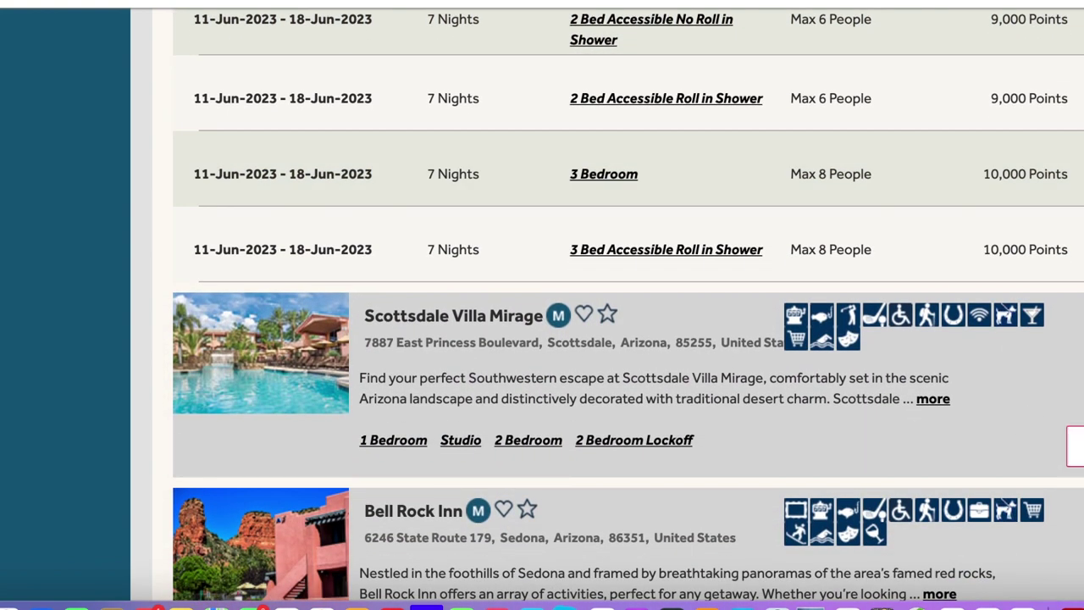
scroll(1050, 412, "down", 4)
scroll(1050, 413, "down", 3)
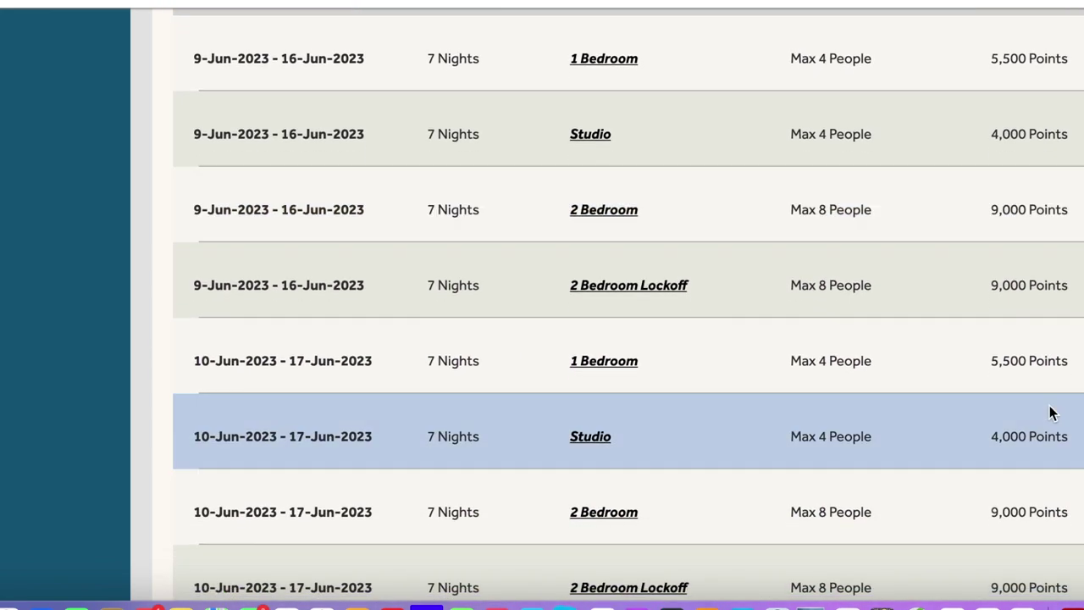
scroll(1050, 412, "down", 3)
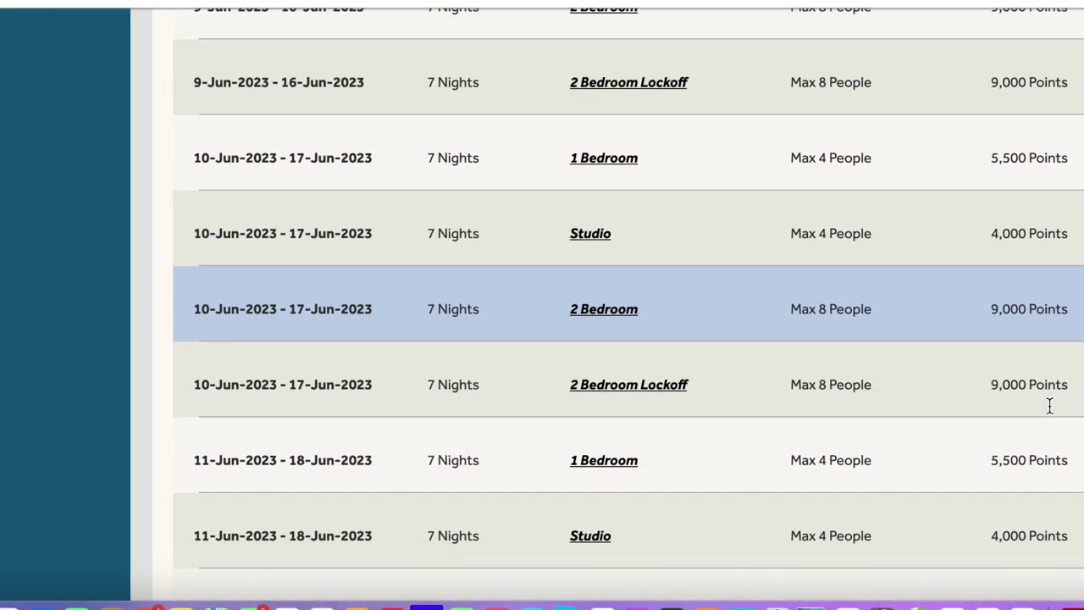
scroll(1049, 406, "down", 3)
scroll(1049, 407, "down", 3)
Display Bell Rock Inn's available seven-night stays and review the points cost of its studio, one-bedroom and two-bedroom units for June 9–18, 2023
scroll(1050, 412, "down", 2)
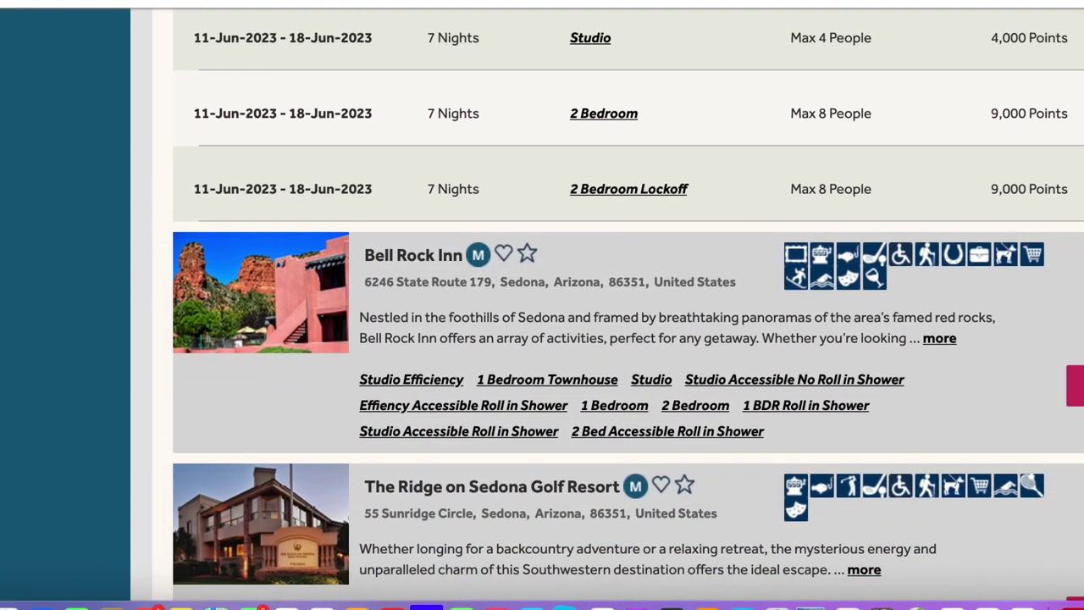
left_click(972, 389)
scroll(972, 389, "down", 4)
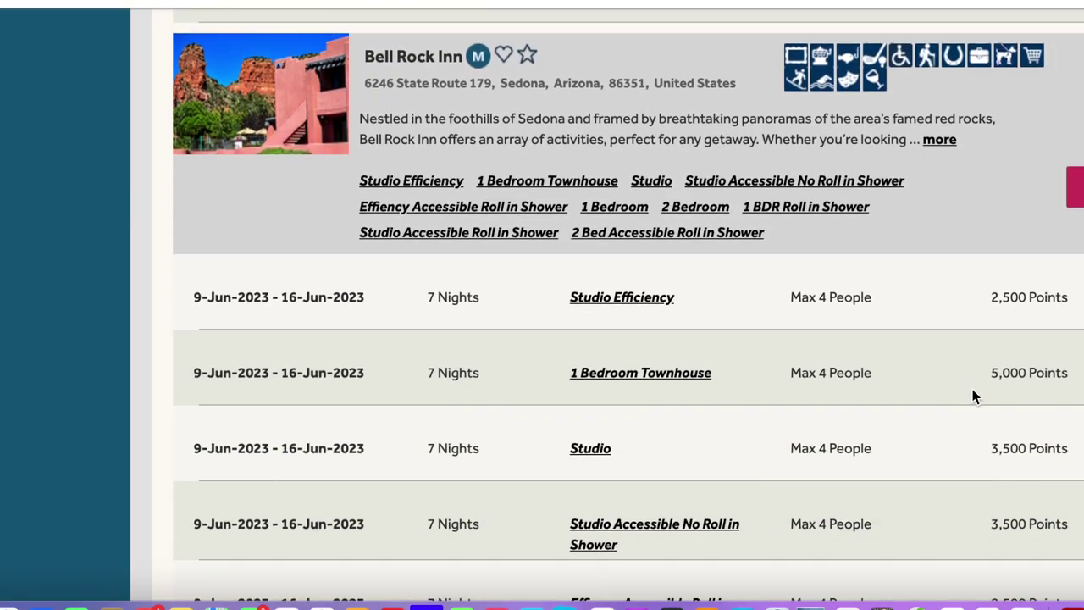
scroll(972, 390, "down", 2)
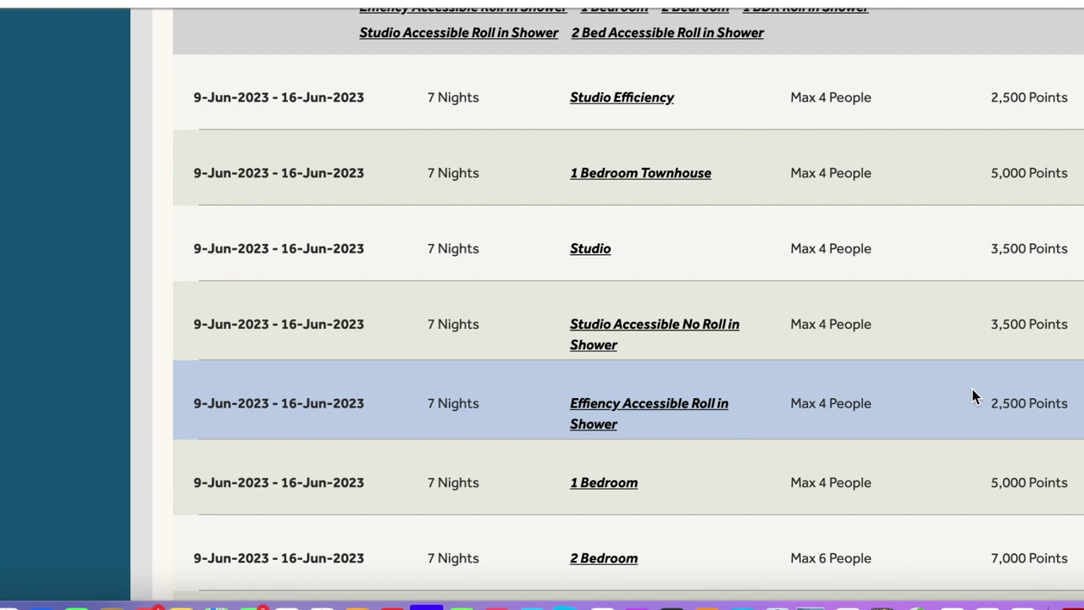
scroll(972, 388, "down", 1)
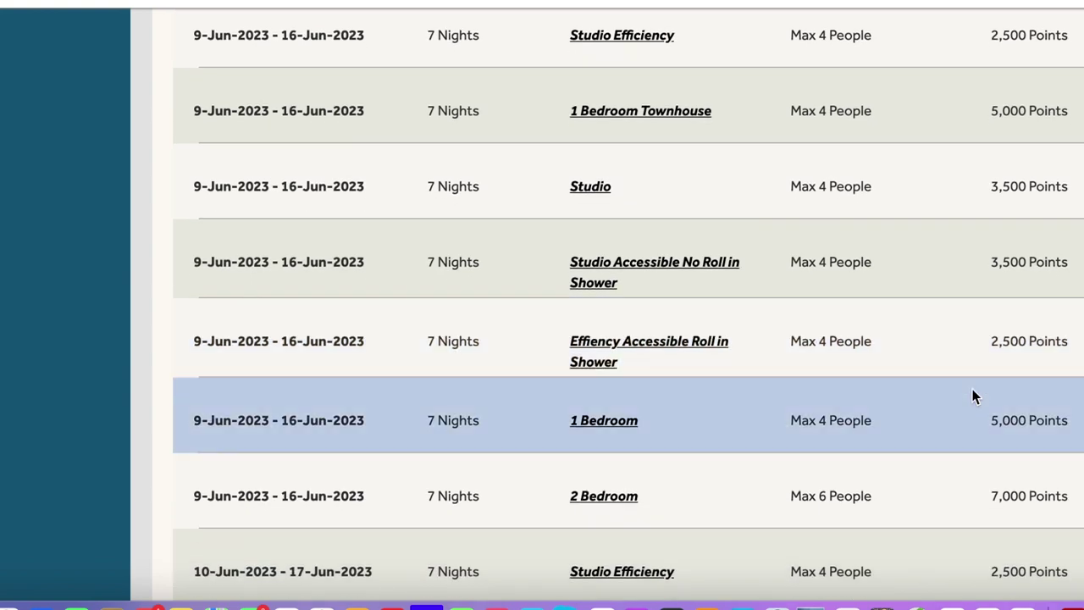
scroll(972, 396, "down", 2)
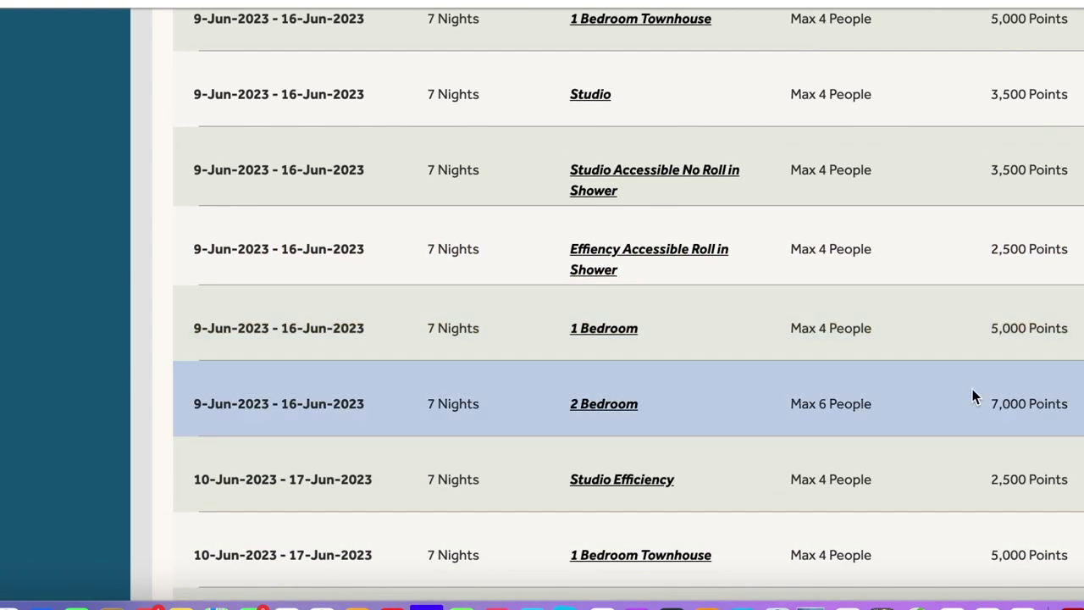
scroll(972, 395, "down", 1)
scroll(972, 394, "down", 2)
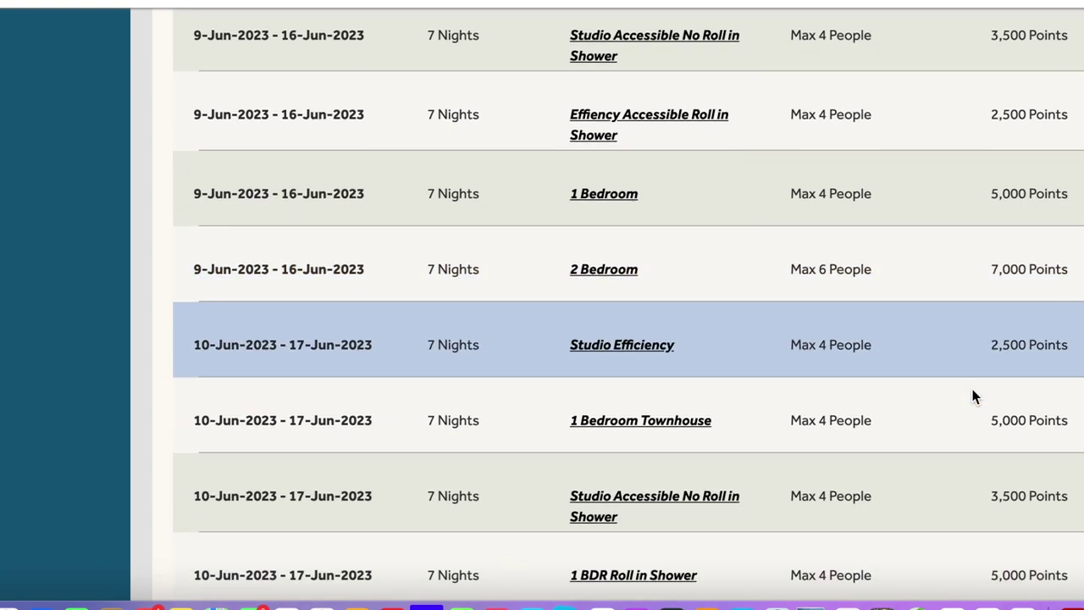
scroll(972, 395, "down", 3)
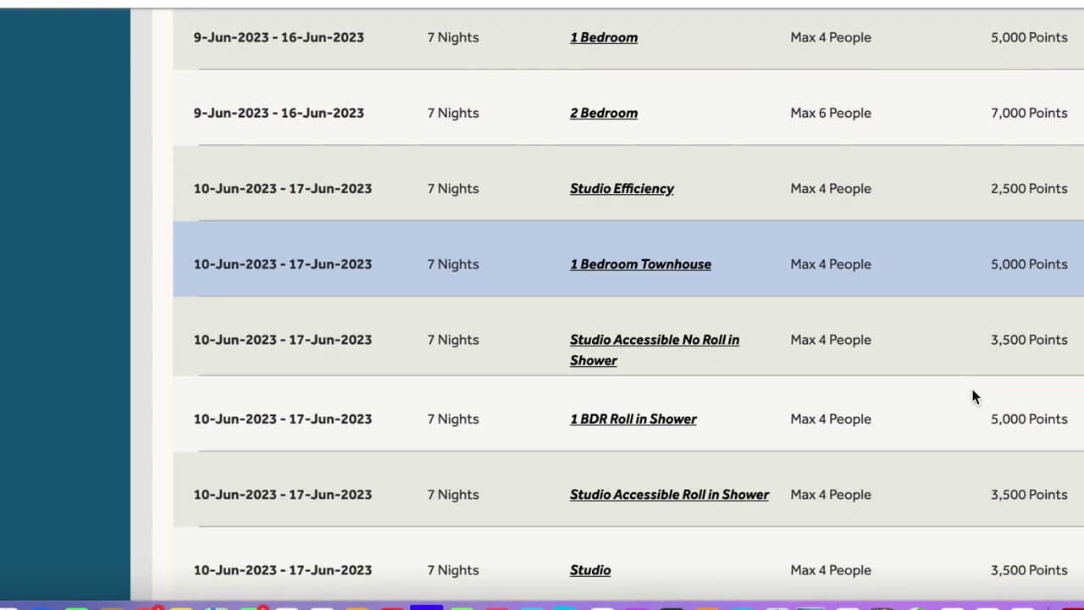
scroll(972, 397, "down", 1)
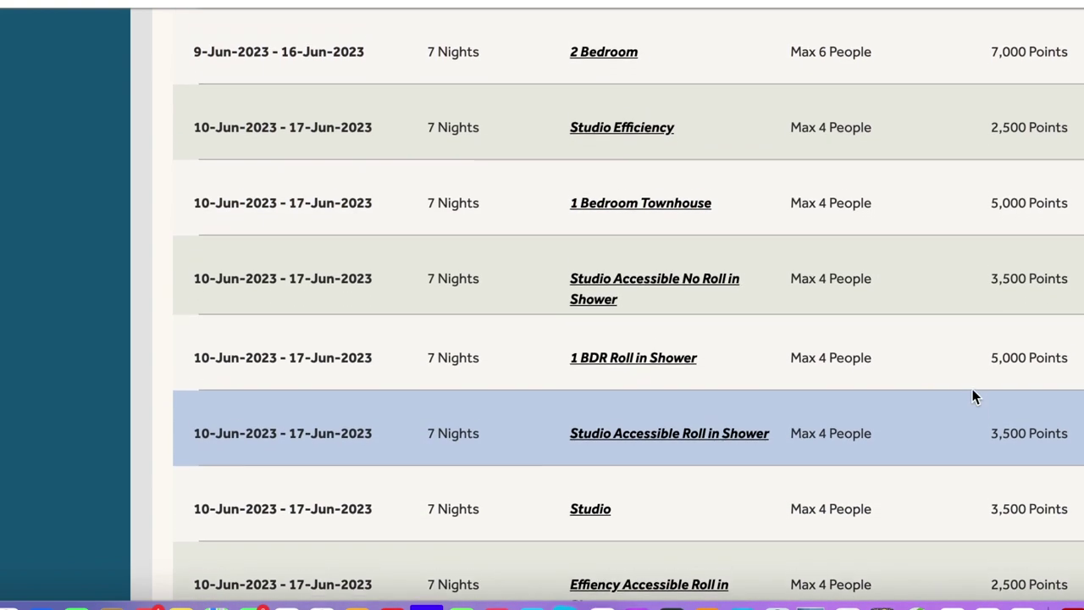
scroll(974, 396, "down", 1)
scroll(972, 395, "down", 5)
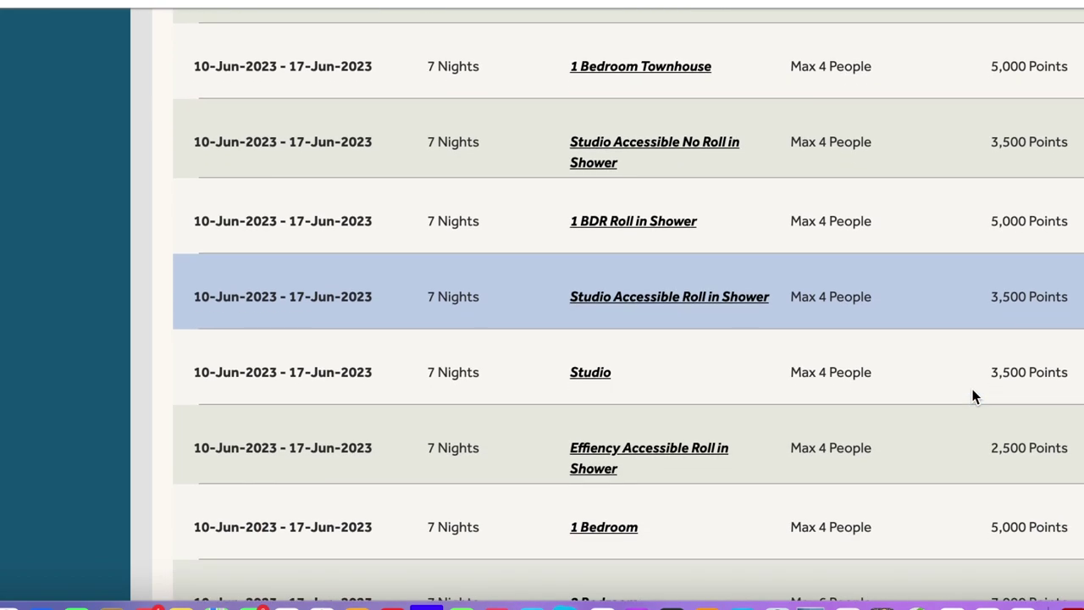
scroll(973, 395, "down", 8)
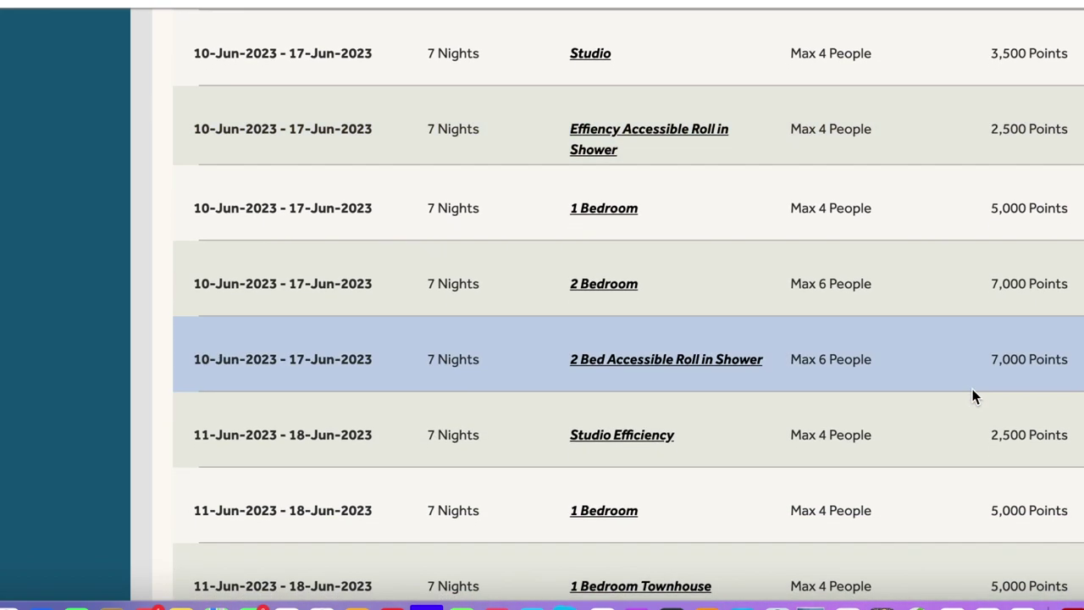
scroll(972, 395, "down", 4)
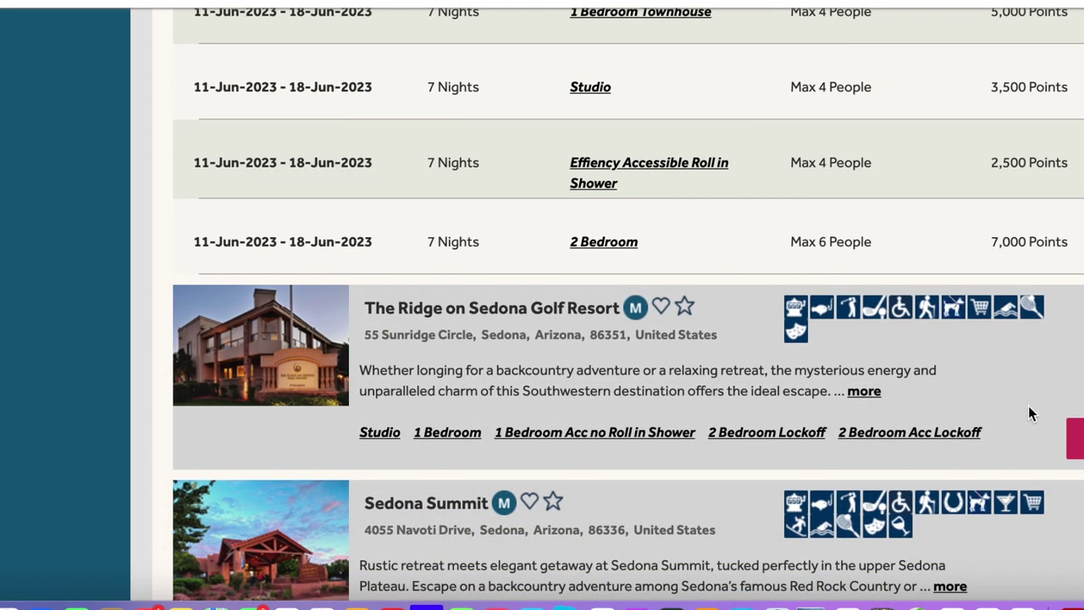
Display The Ridge on Sedona Golf Resort's available stays and review the points cost of each room type for June 9–18, 2023
left_click(961, 403)
scroll(961, 397, "down", 8)
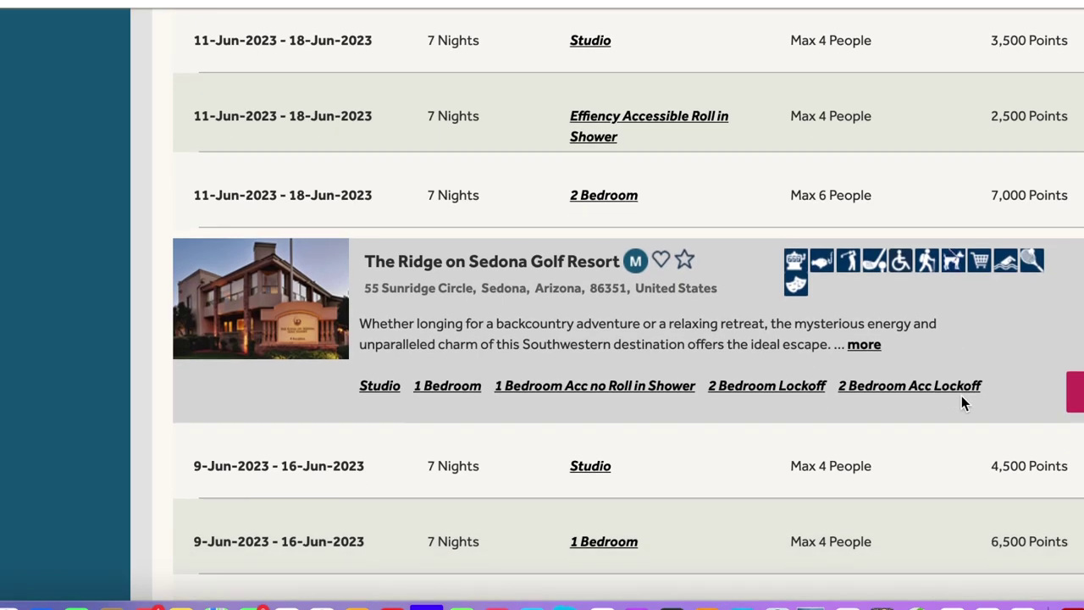
scroll(961, 397, "down", 4)
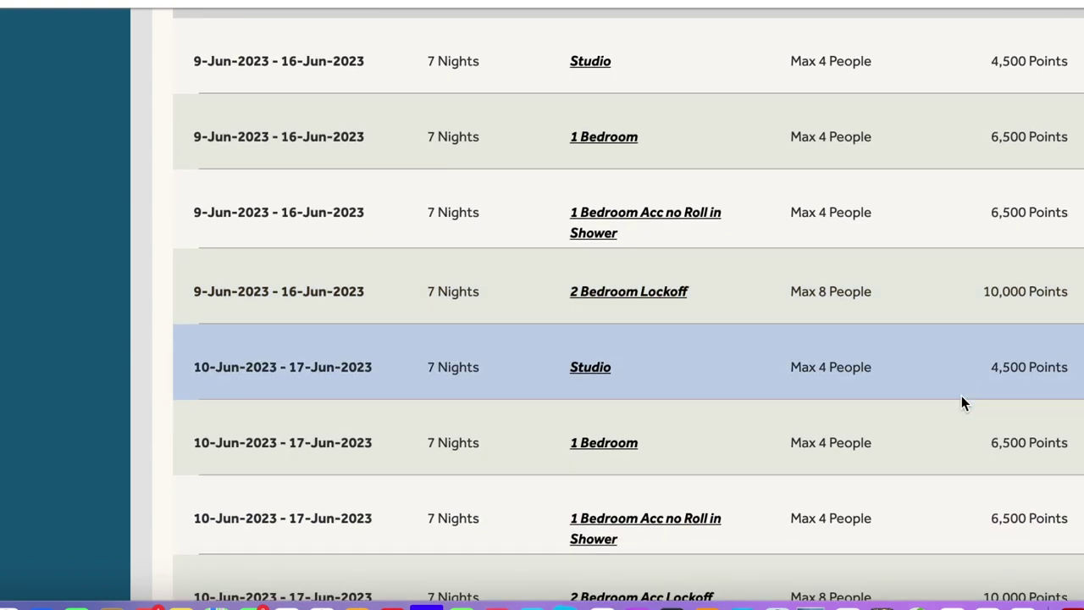
scroll(961, 403, "down", 1)
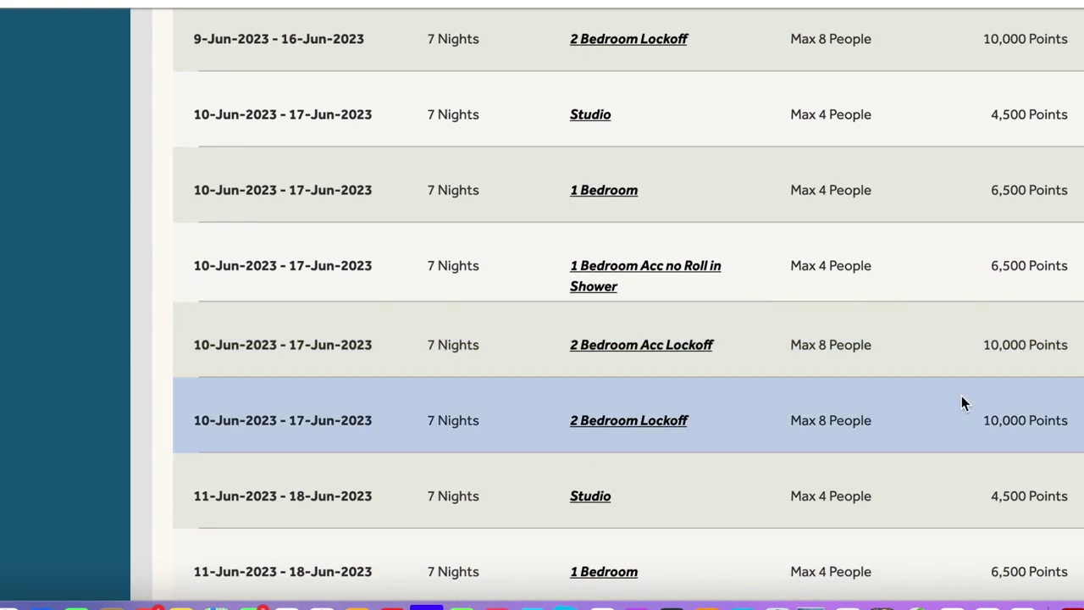
scroll(962, 403, "down", 4)
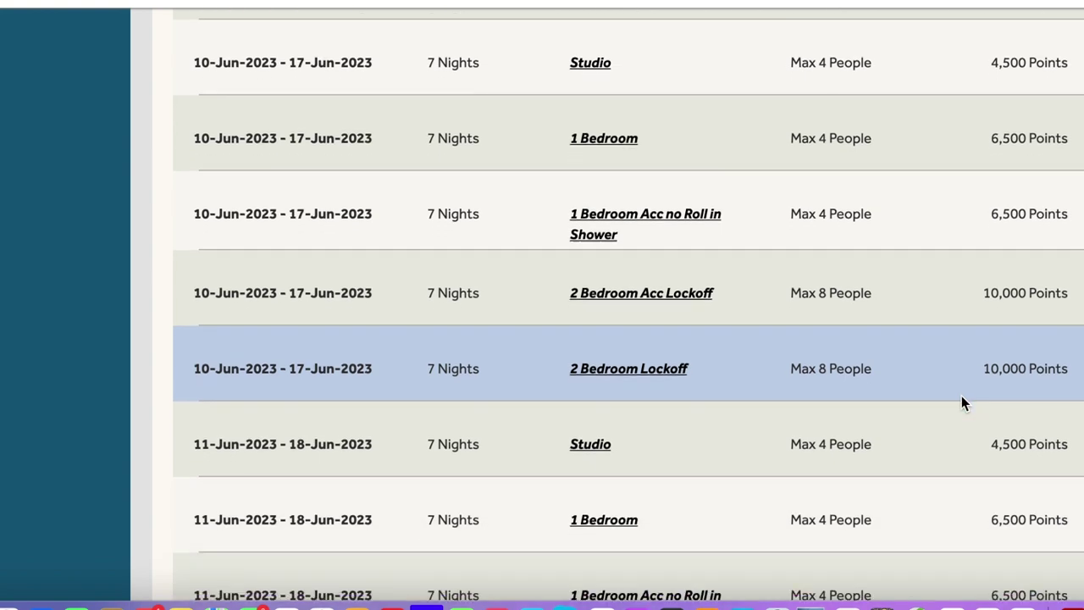
scroll(961, 403, "down", 5)
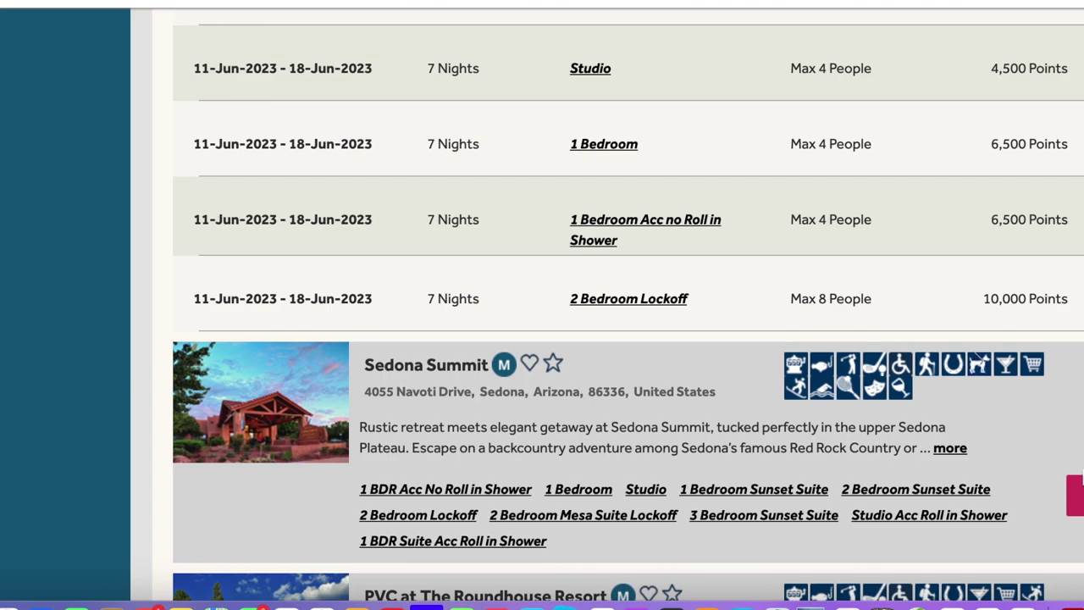
Display Sedona Summit's available stays and review the points cost of its studios, bedroom units, lockoffs and Sunset Suites for June 9–18, 2023
scroll(962, 398, "down", 3)
scroll(962, 404, "down", 5)
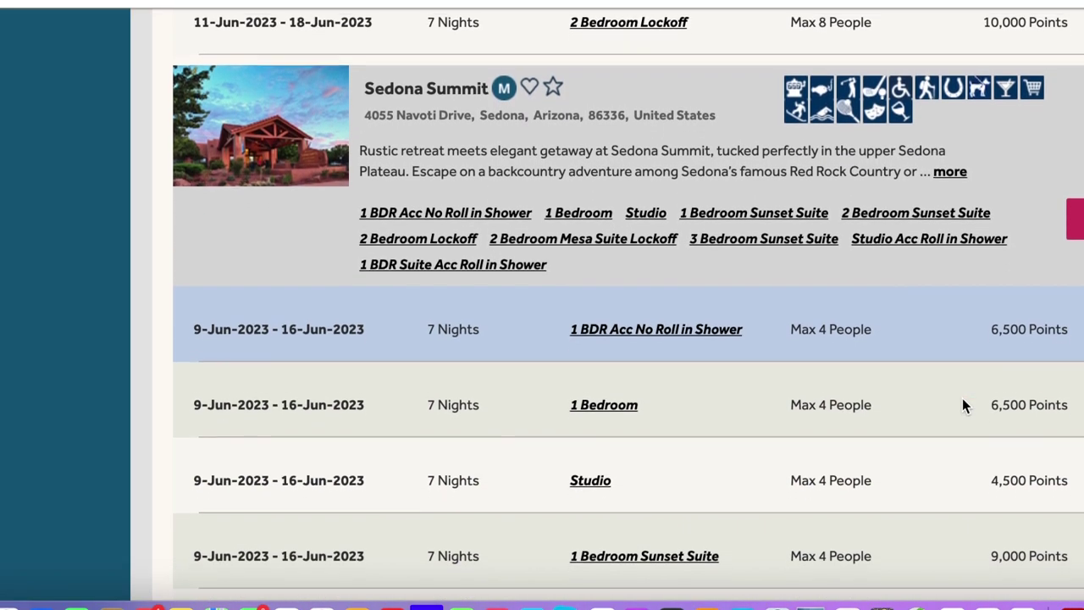
scroll(963, 404, "down", 5)
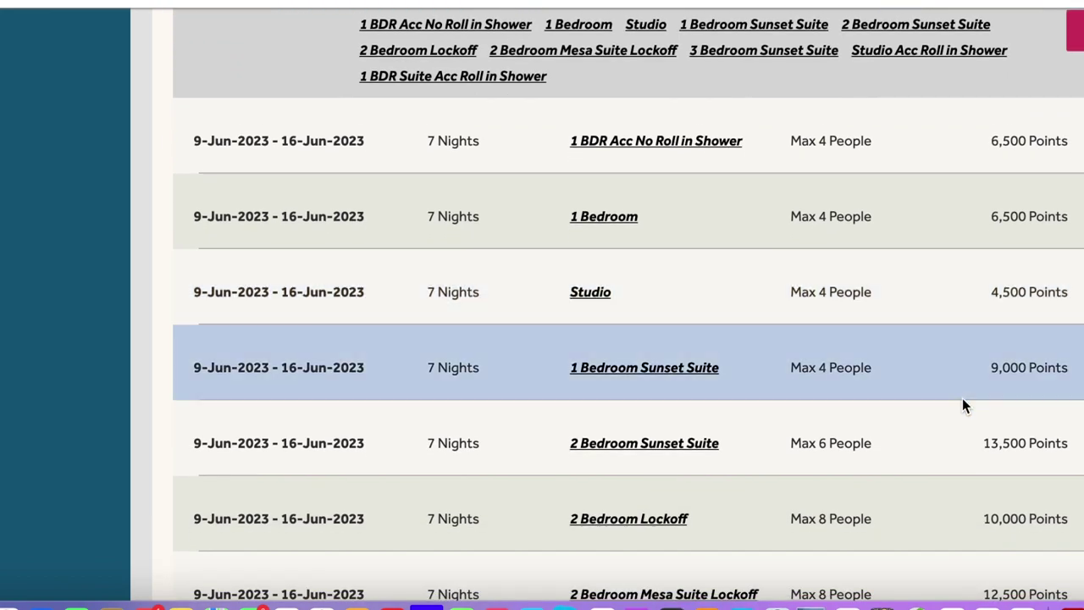
scroll(962, 405, "down", 5)
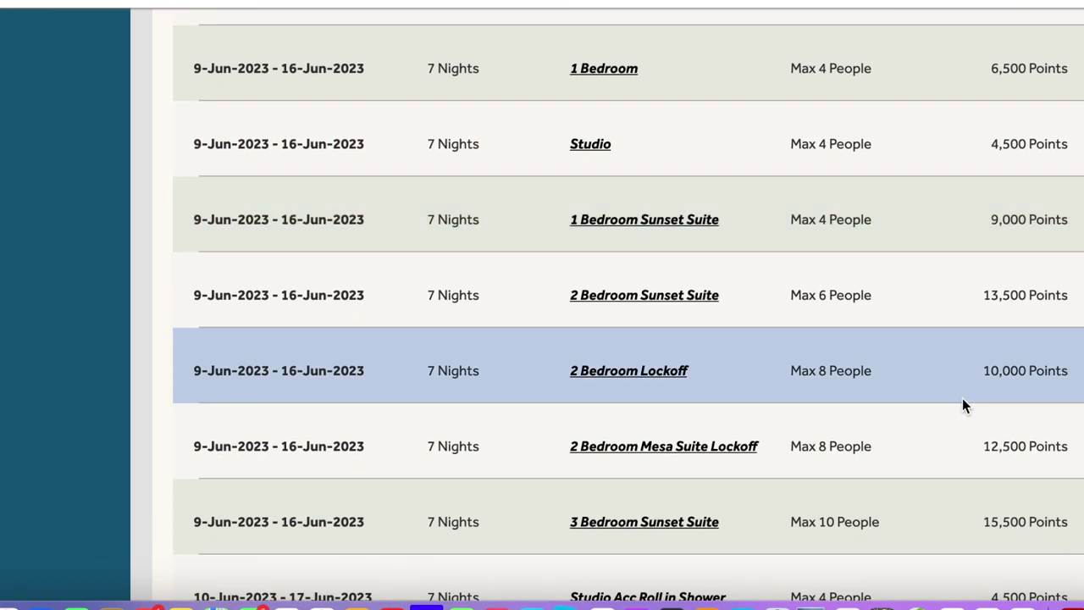
scroll(962, 405, "down", 4)
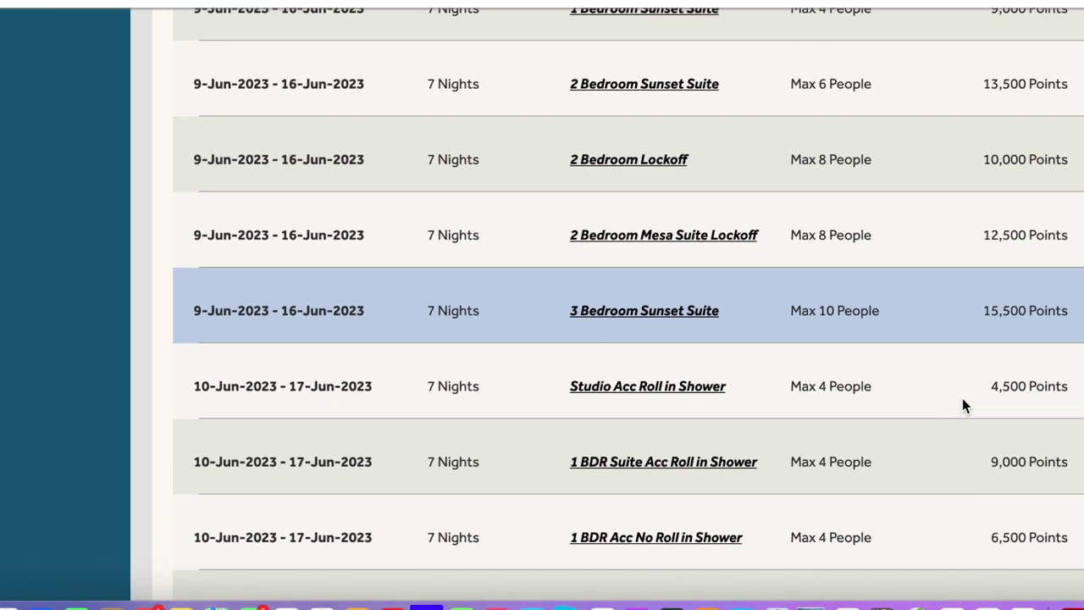
scroll(962, 405, "down", 9)
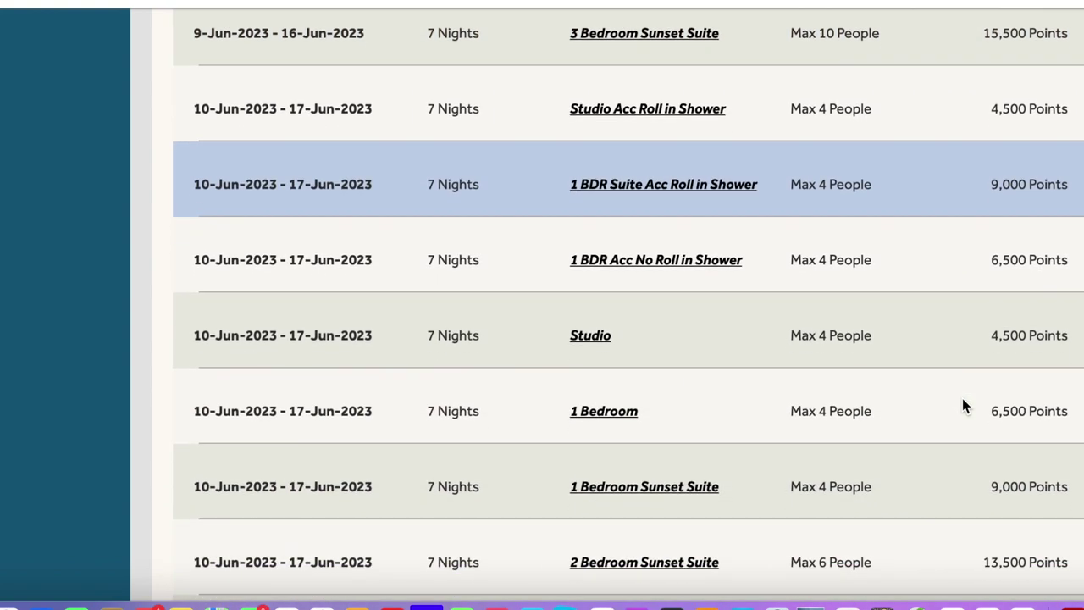
scroll(962, 400, "down", 8)
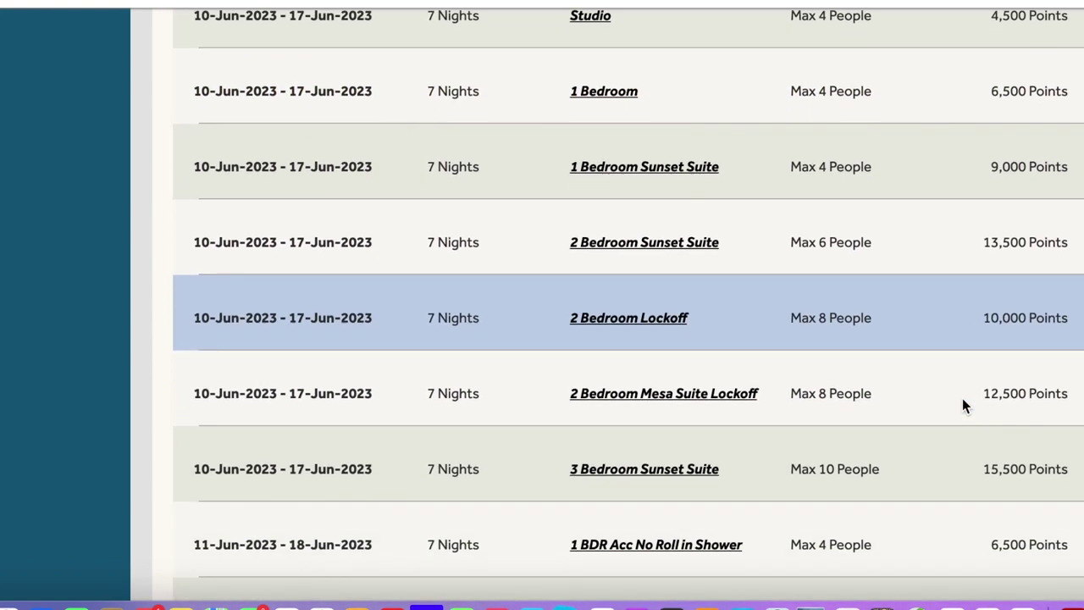
scroll(962, 405, "down", 10)
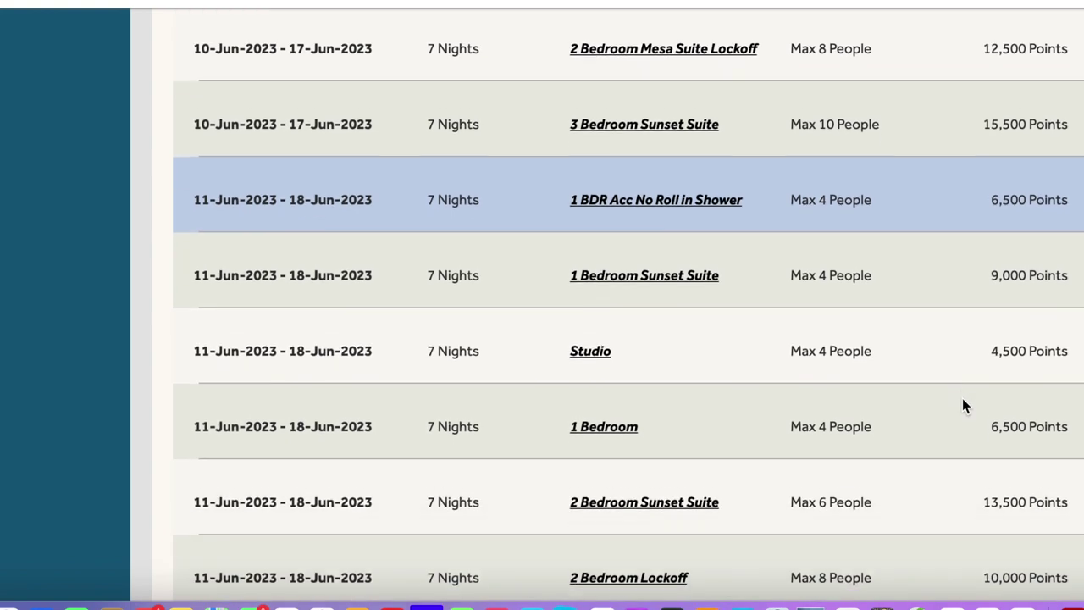
scroll(962, 405, "down", 4)
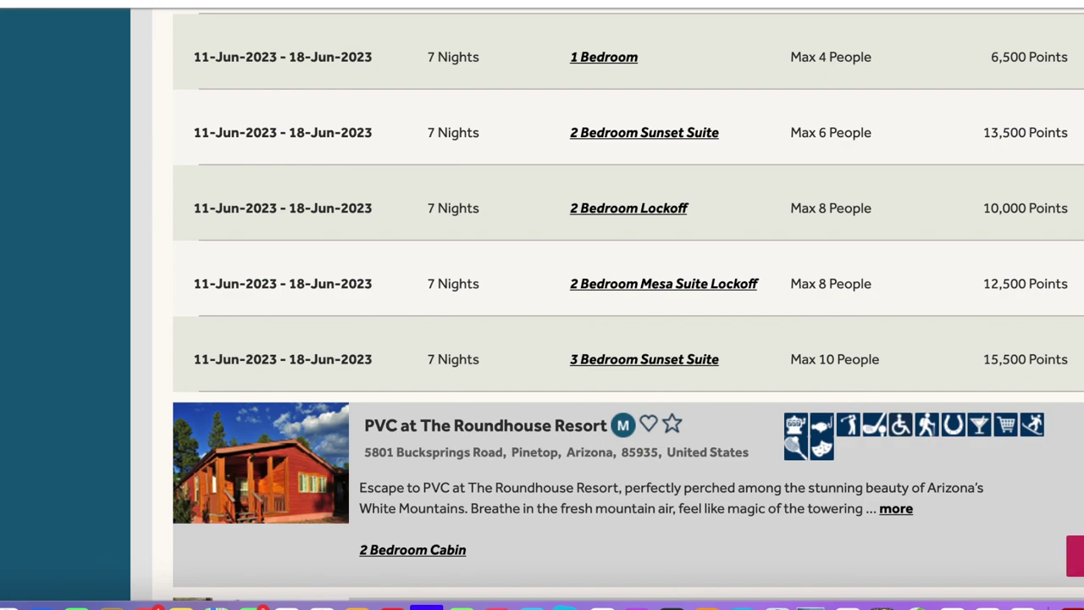
Display PVC at The Roundhouse Resort's available stays and review the 2 Bedroom Cabin's points cost for June 9–18, 2023
scroll(1032, 430, "down", 5)
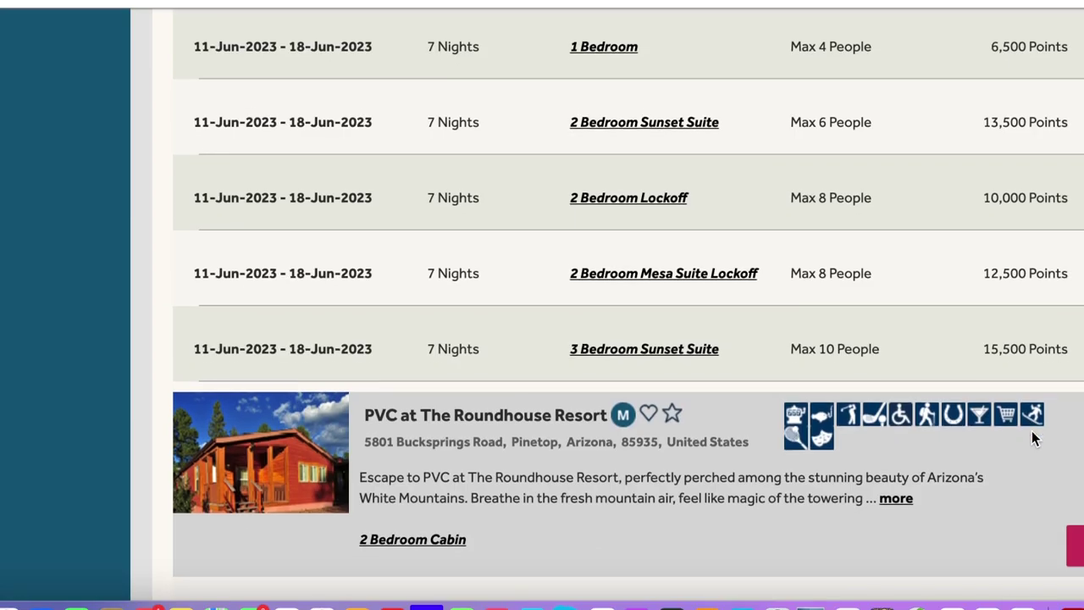
scroll(1031, 430, "down", 2)
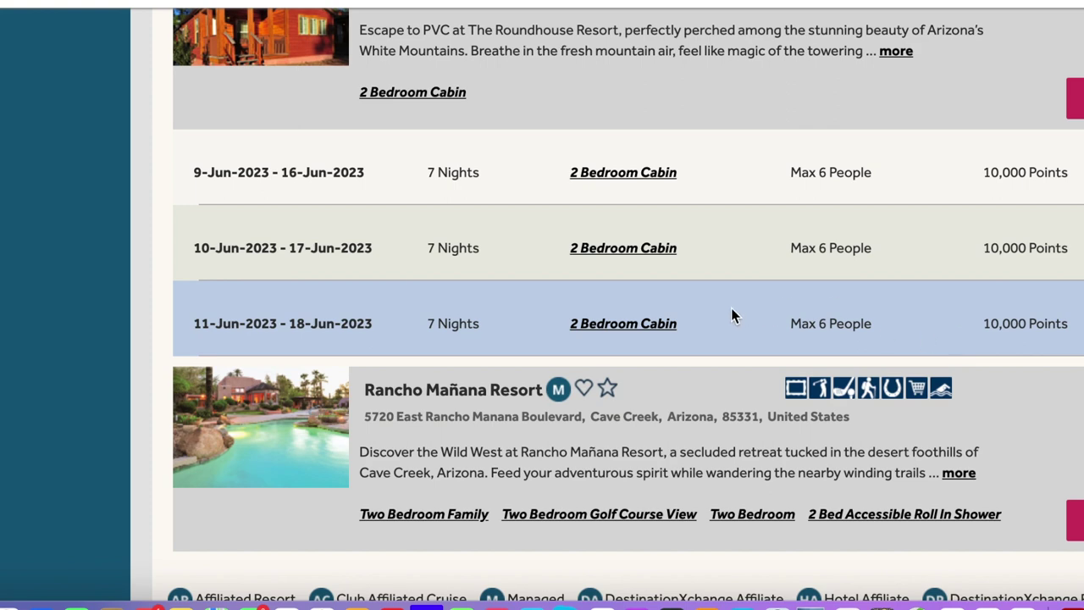
scroll(732, 315, "down", 3)
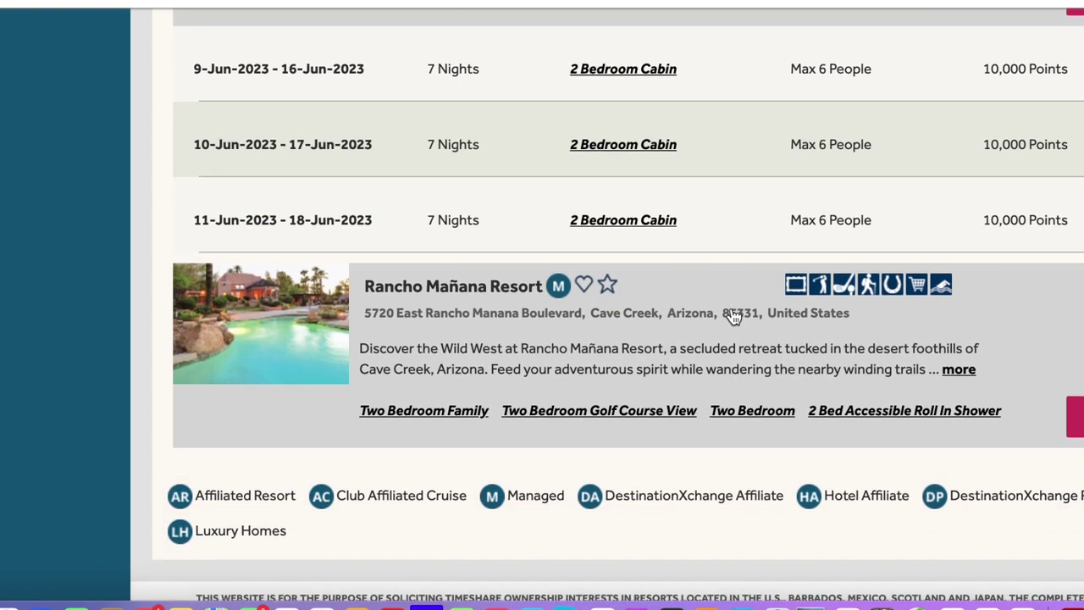
Display Rancho Mañana Resort's available seven-night stays and review the points cost of its two-bedroom unit types for June 9–18, 2023
scroll(733, 315, "down", 1)
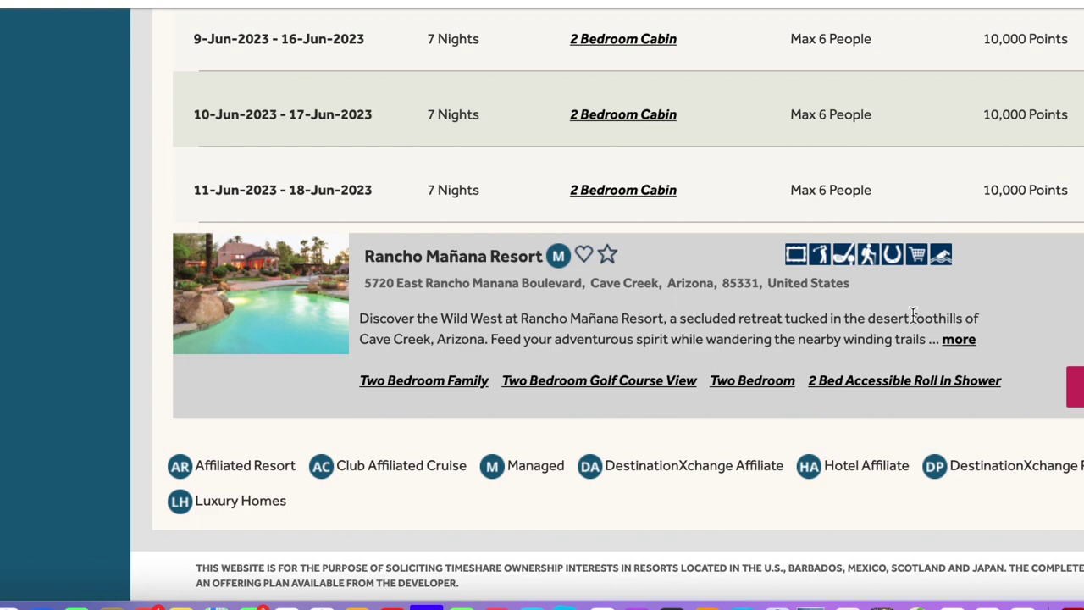
left_click(1075, 386)
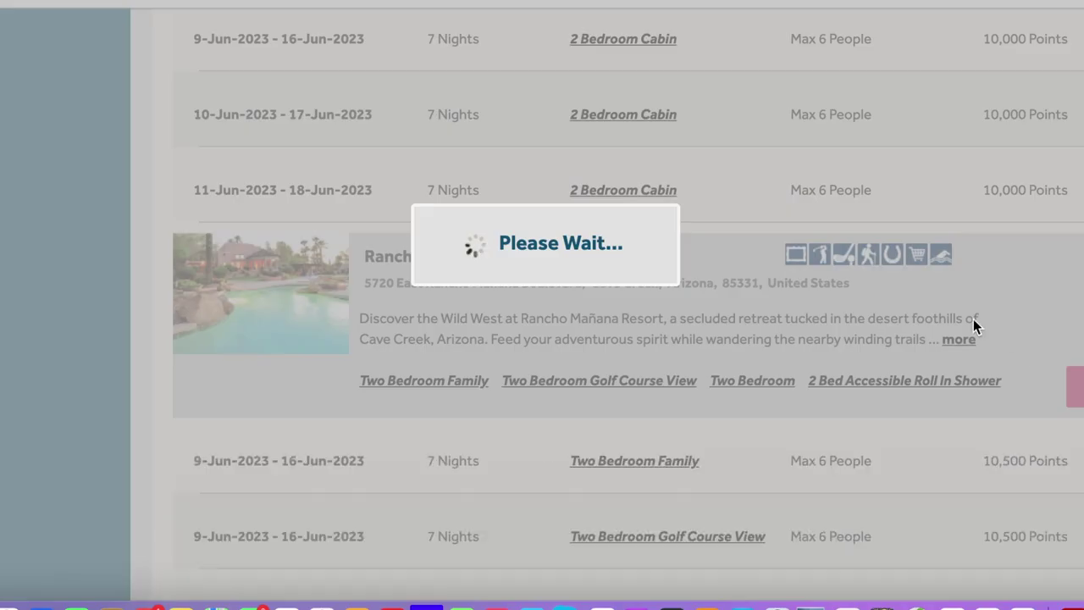
scroll(974, 321, "down", 5)
scroll(971, 319, "down", 4)
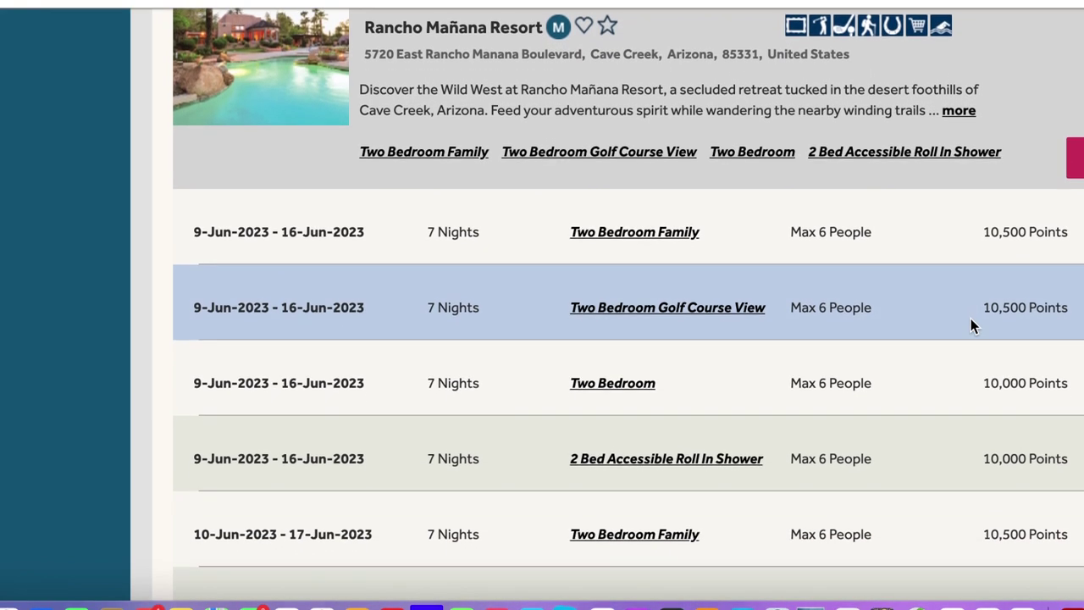
scroll(971, 318, "down", 4)
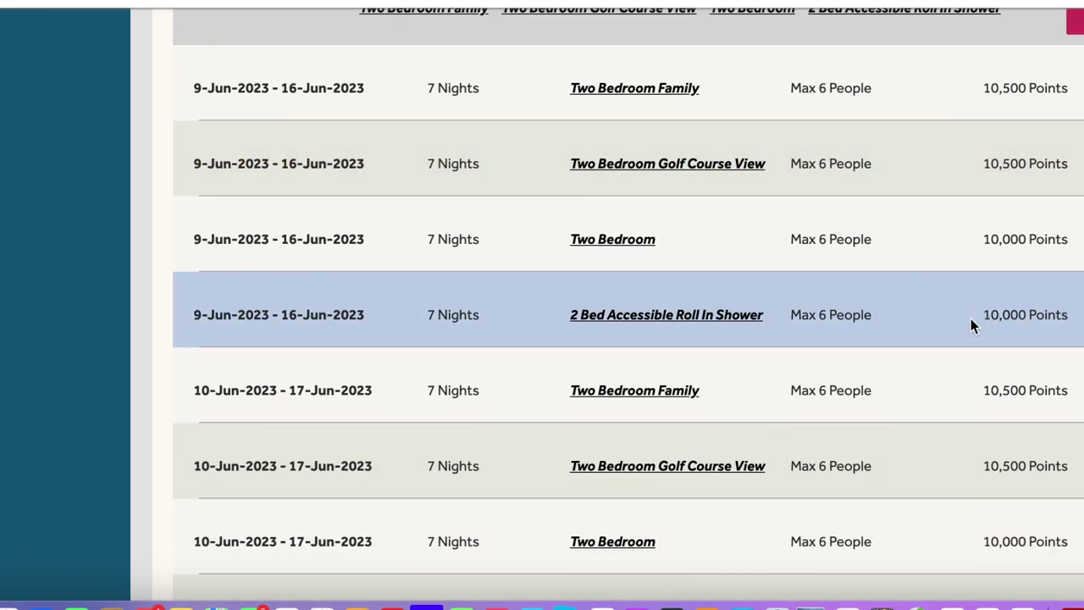
scroll(970, 318, "down", 8)
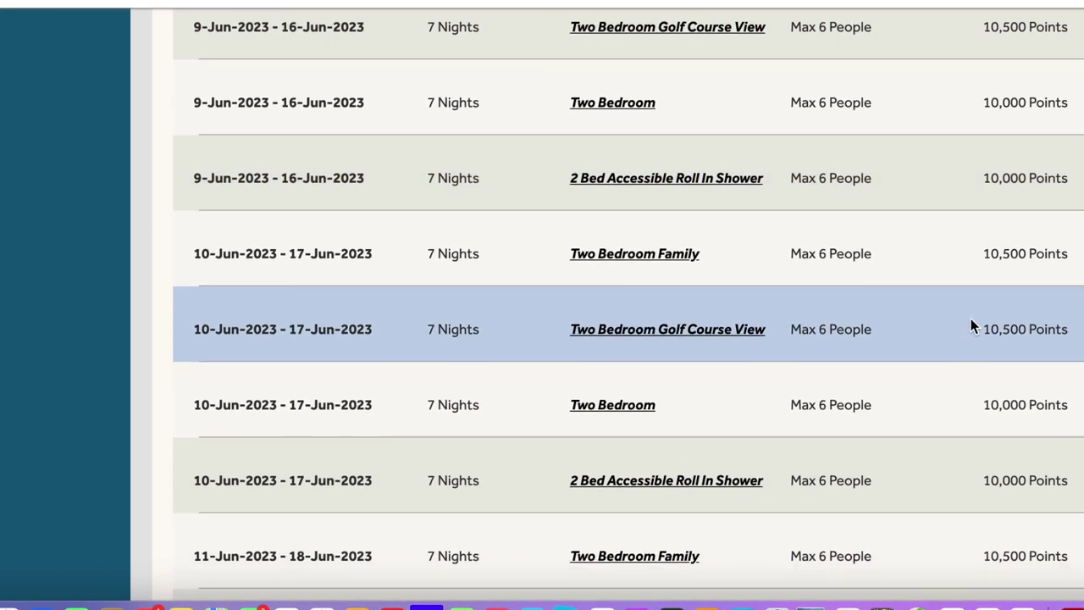
scroll(971, 319, "down", 5)
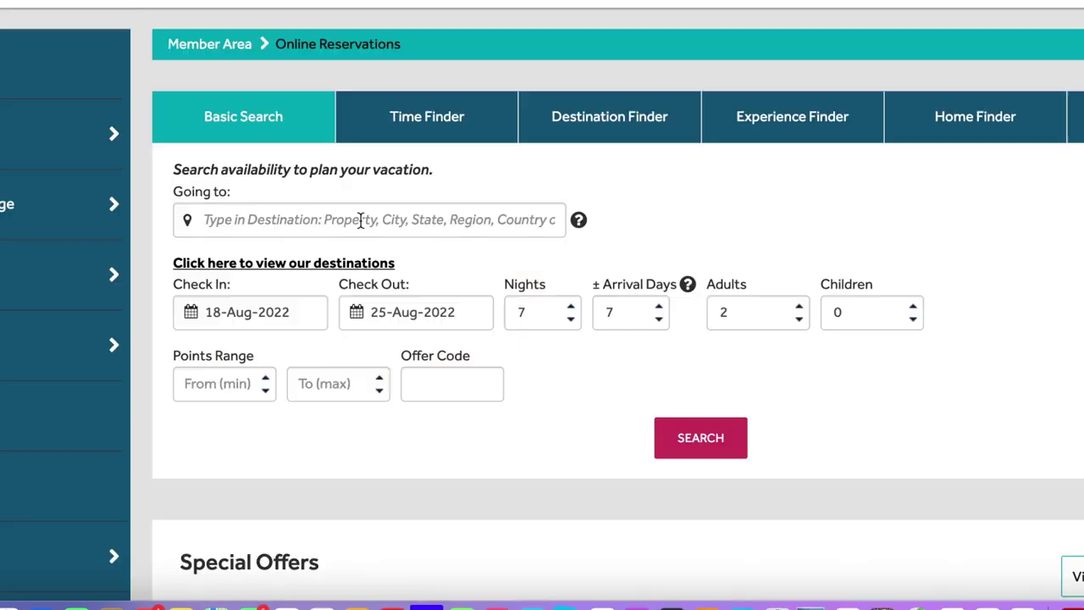
Set California as the destination of the availability search
left_click(360, 220)
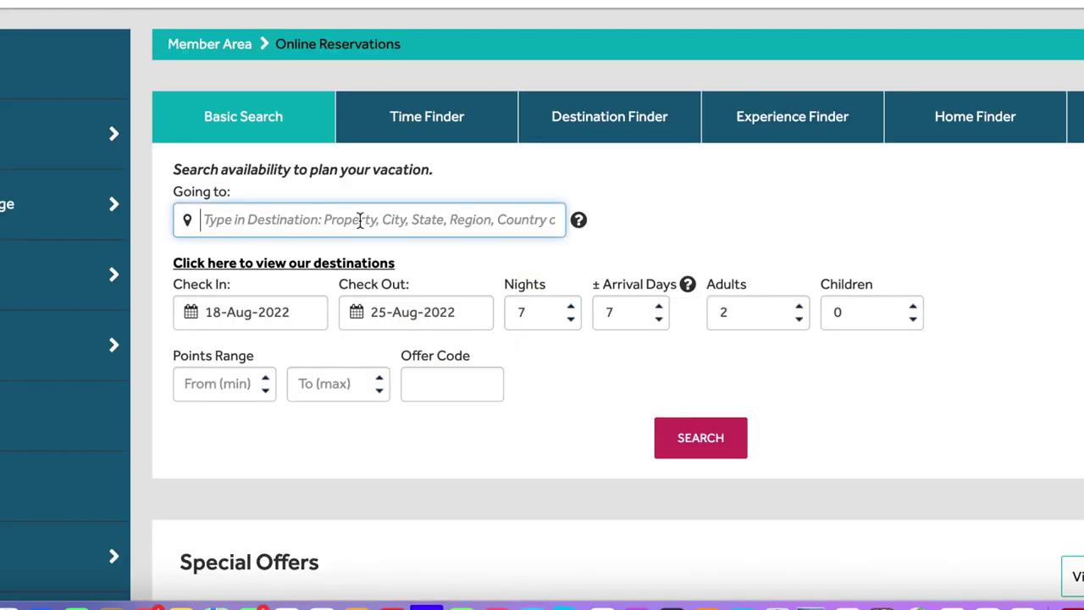
type("Ca")
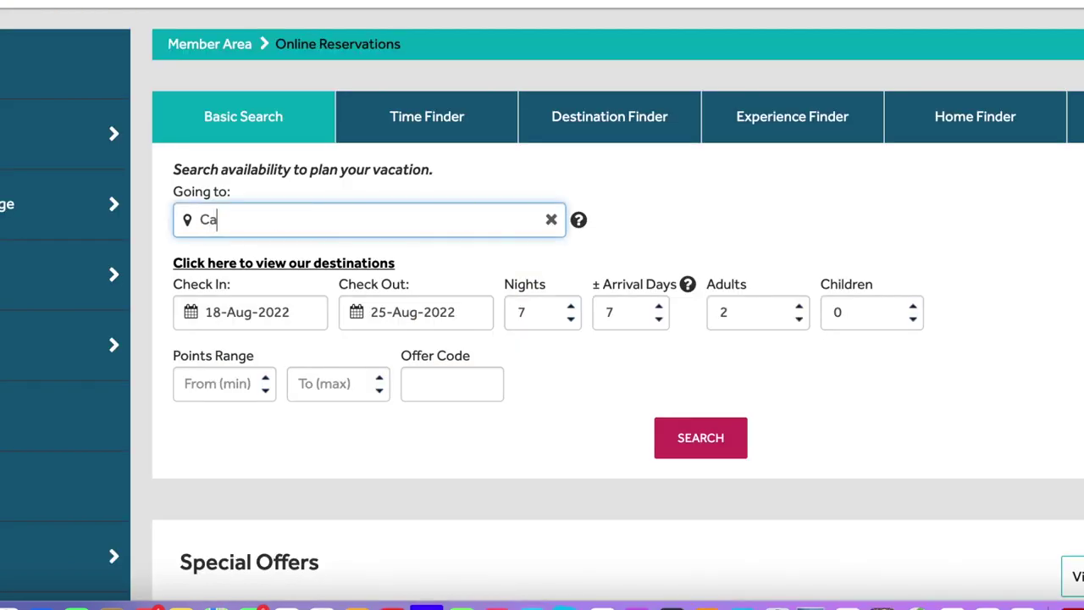
type("lifornia")
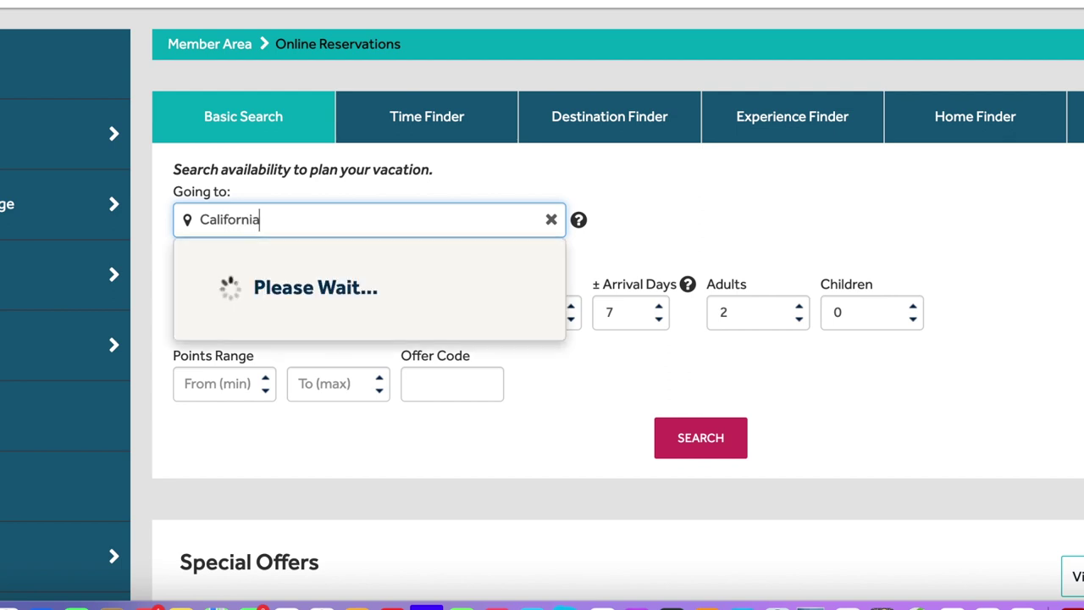
left_click(280, 259)
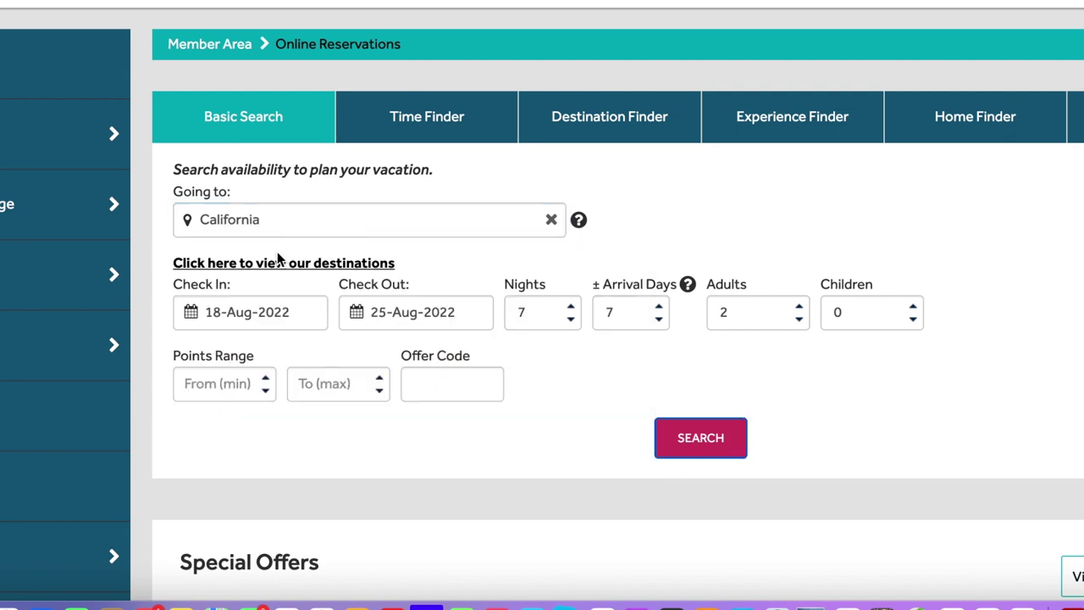
Set the check-in date to June 10, 2023
left_click(278, 310)
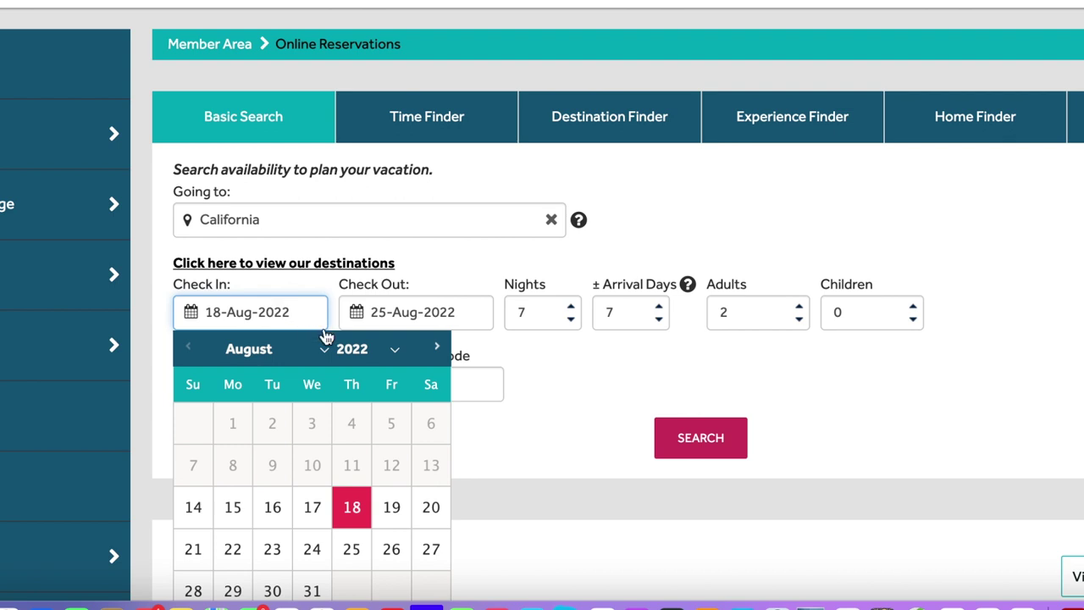
left_click(389, 354)
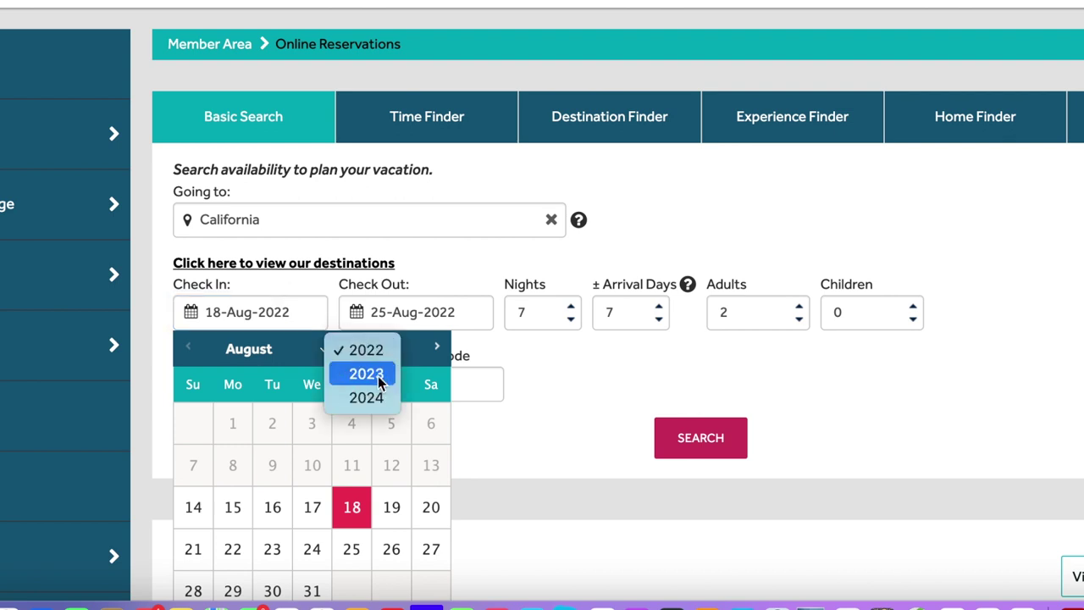
left_click(379, 374)
left_click(324, 354)
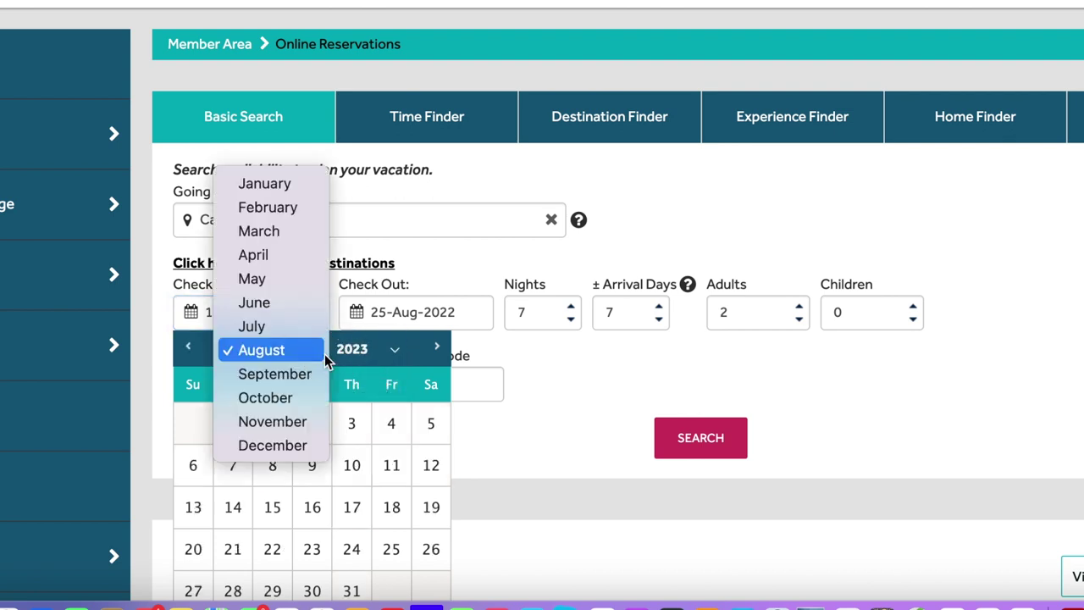
left_click(302, 308)
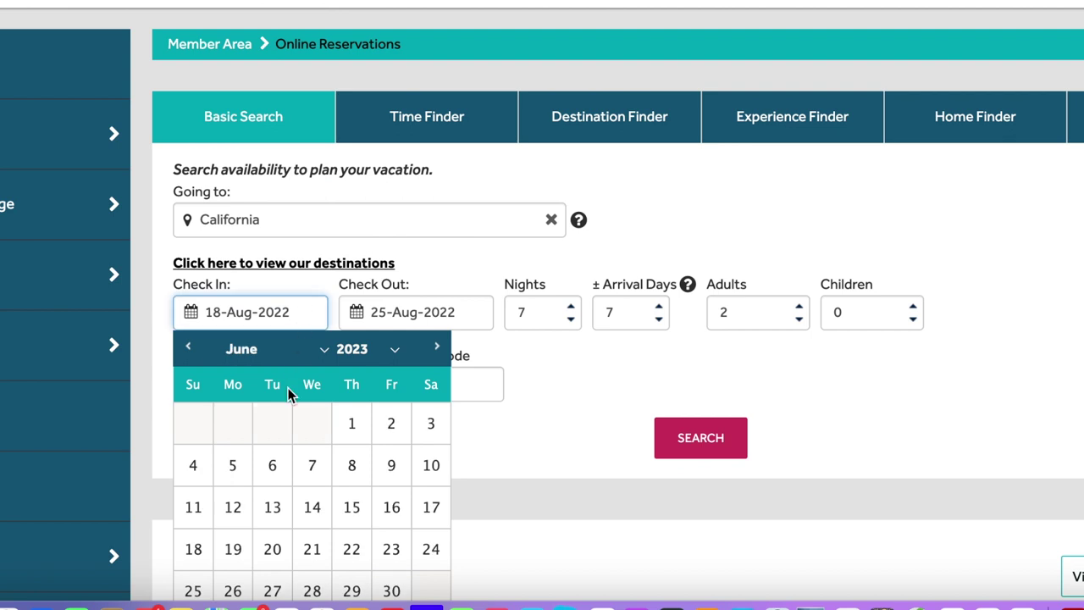
left_click(428, 465)
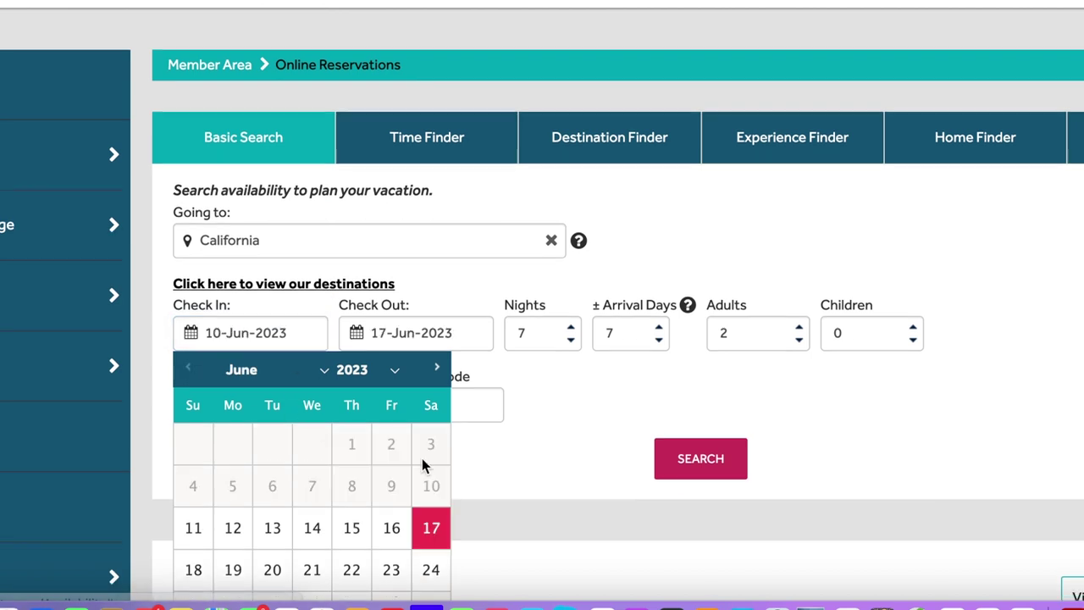
Narrow the arrival flexibility to ±1 day and run the California availability search
left_click(659, 340)
left_click(659, 341)
left_click(659, 341)
left_click(658, 342)
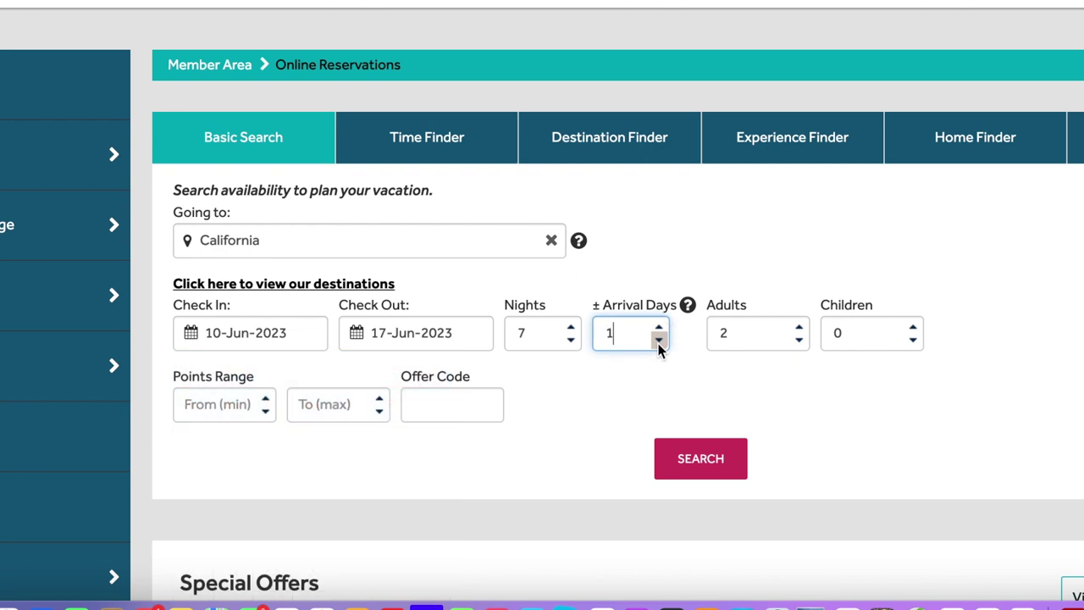
left_click(696, 462)
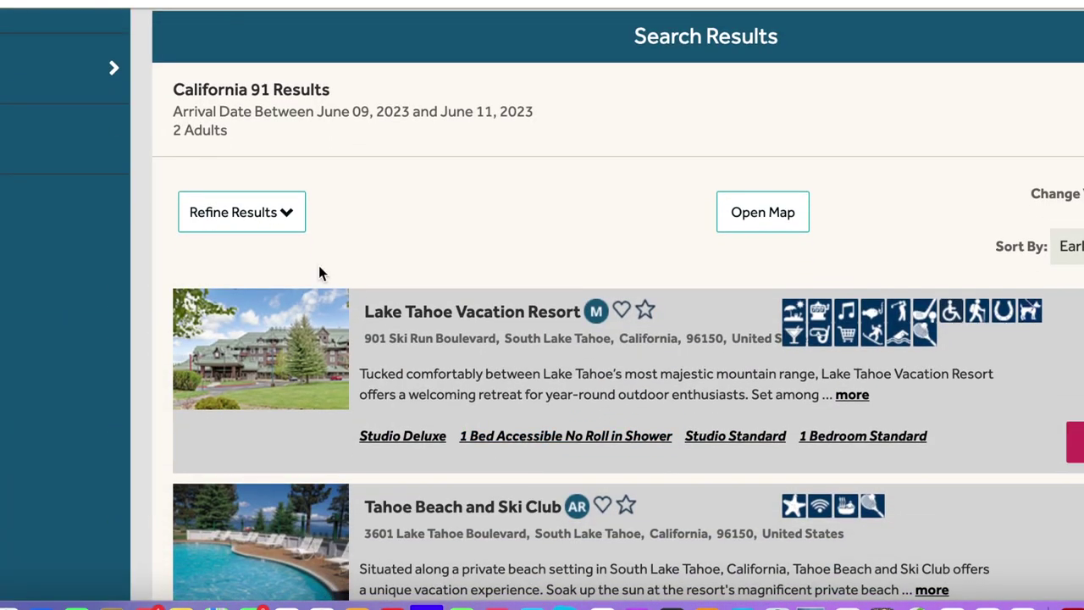
Filter the California results to the Managed accommodation type
left_click(290, 217)
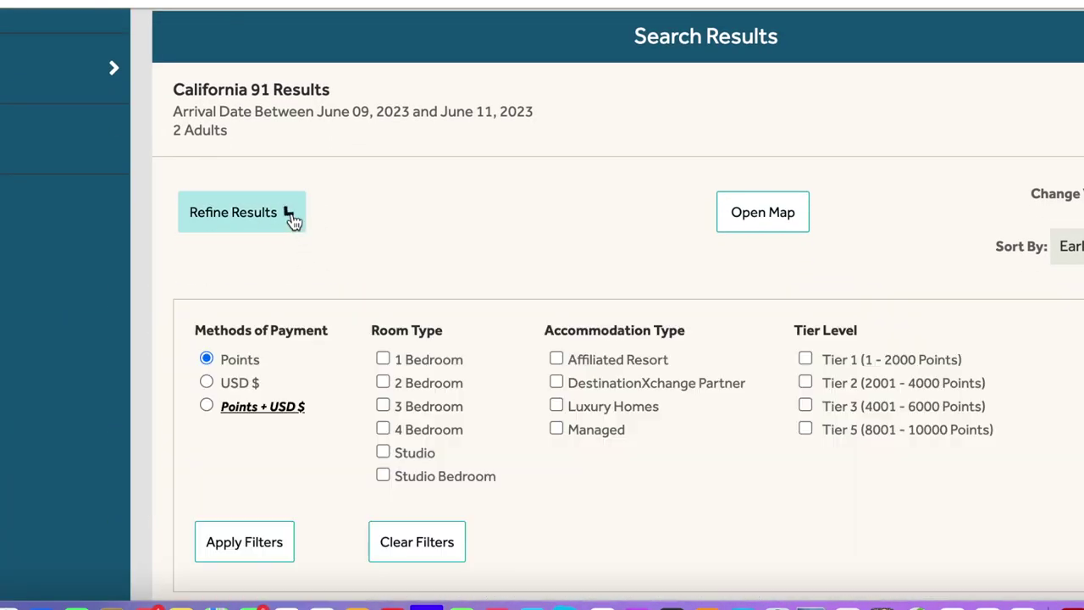
left_click(556, 430)
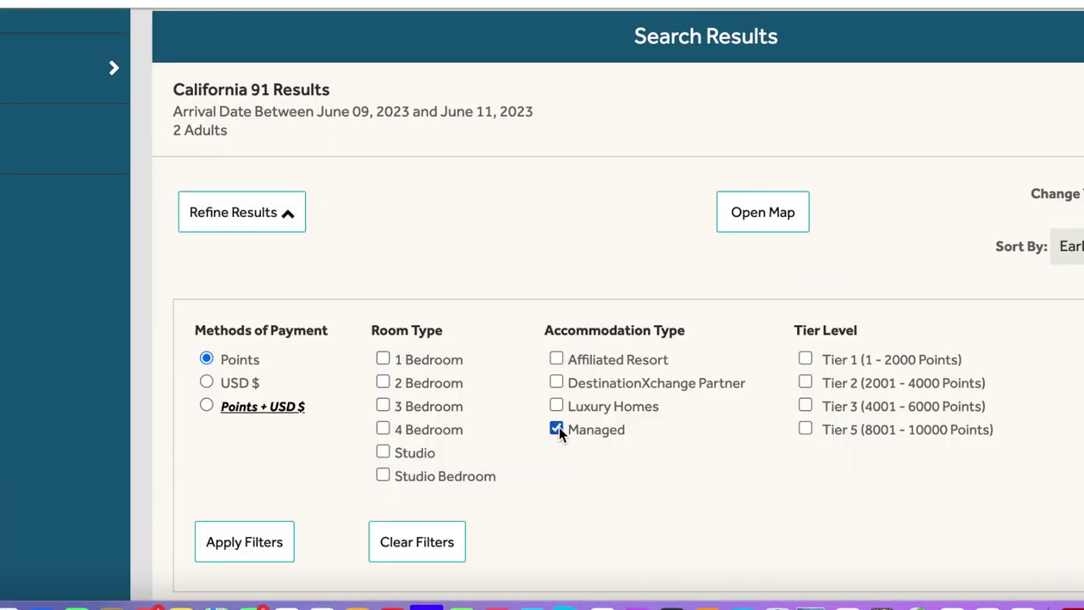
left_click(247, 540)
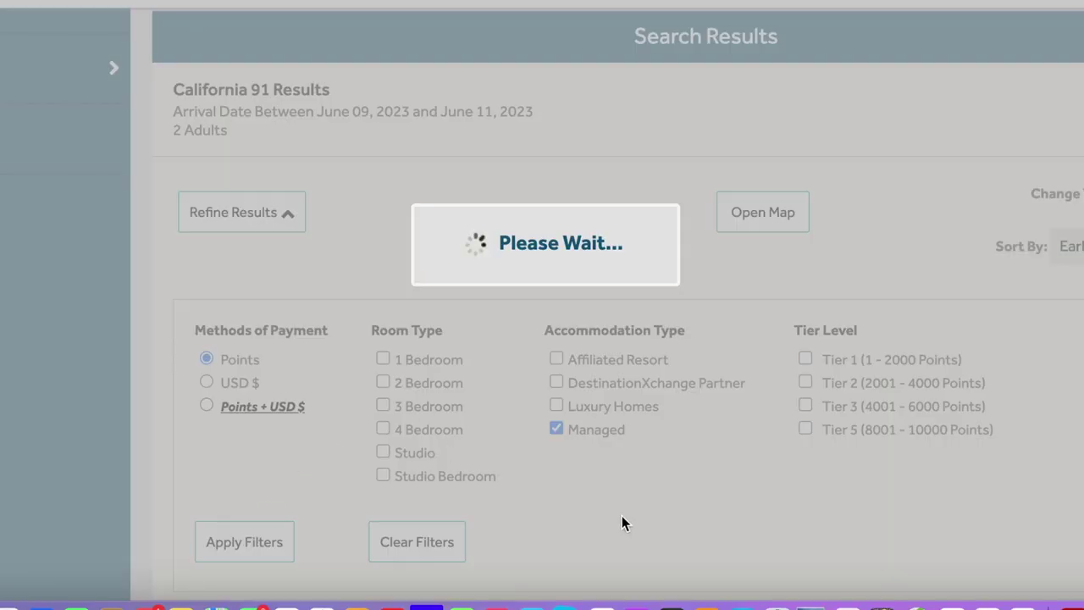
Display Lake Tahoe Vacation Resort's available stays and review the points cost of its studios and one-bedroom units for June 9–18, 2023
scroll(621, 517, "down", 2)
scroll(622, 523, "down", 3)
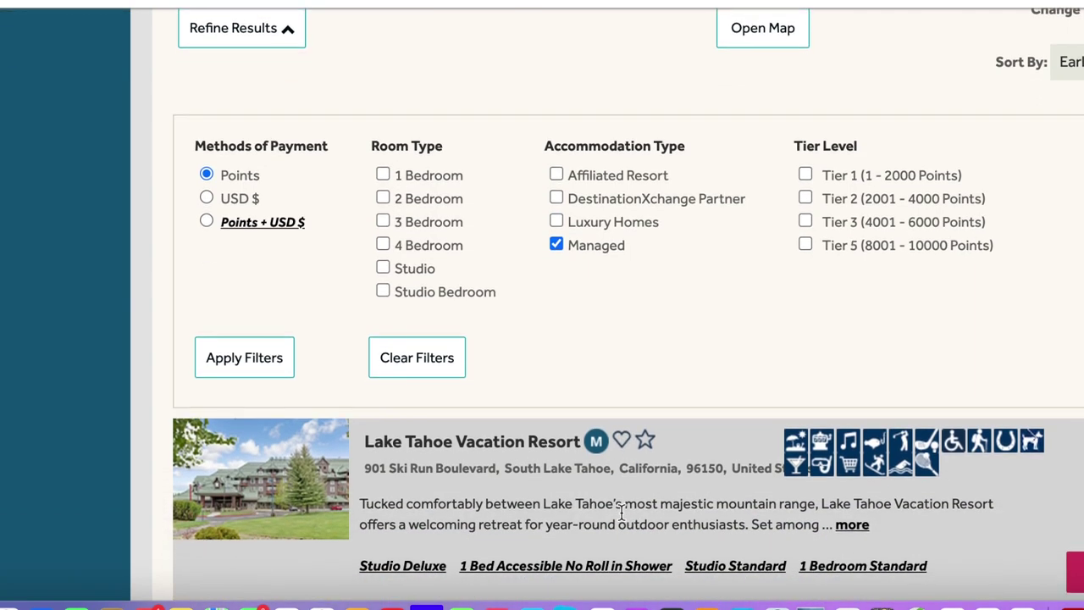
scroll(621, 512, "down", 5)
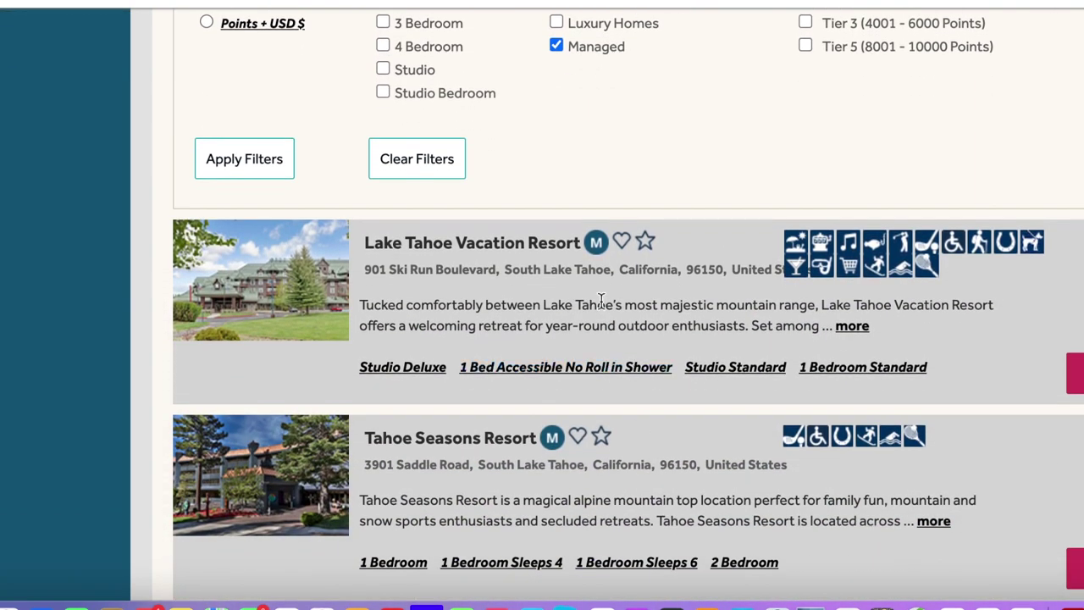
left_click(1074, 372)
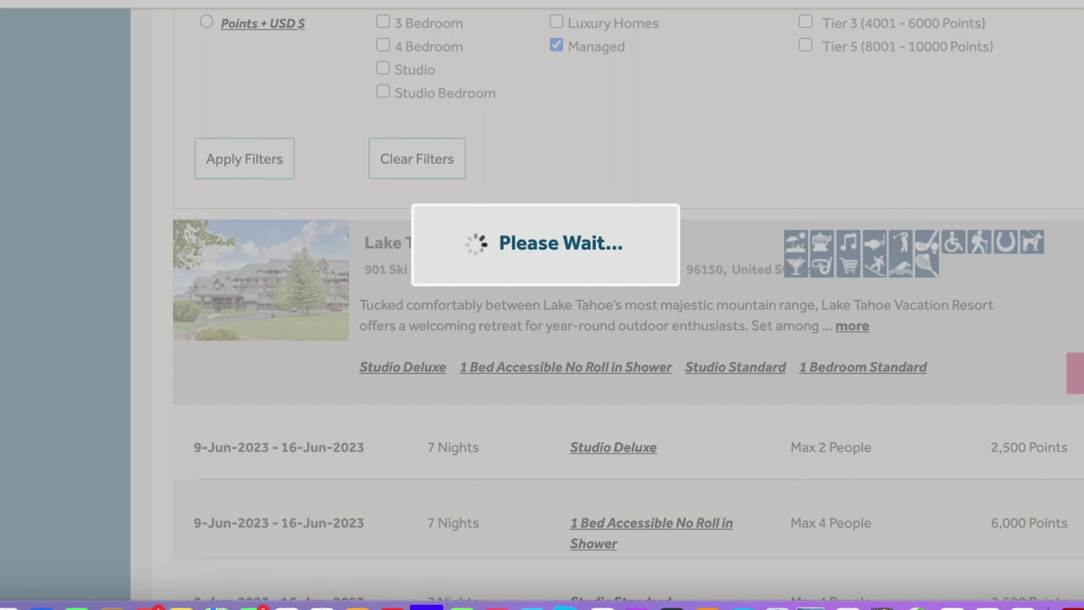
scroll(941, 373, "down", 2)
scroll(942, 373, "down", 5)
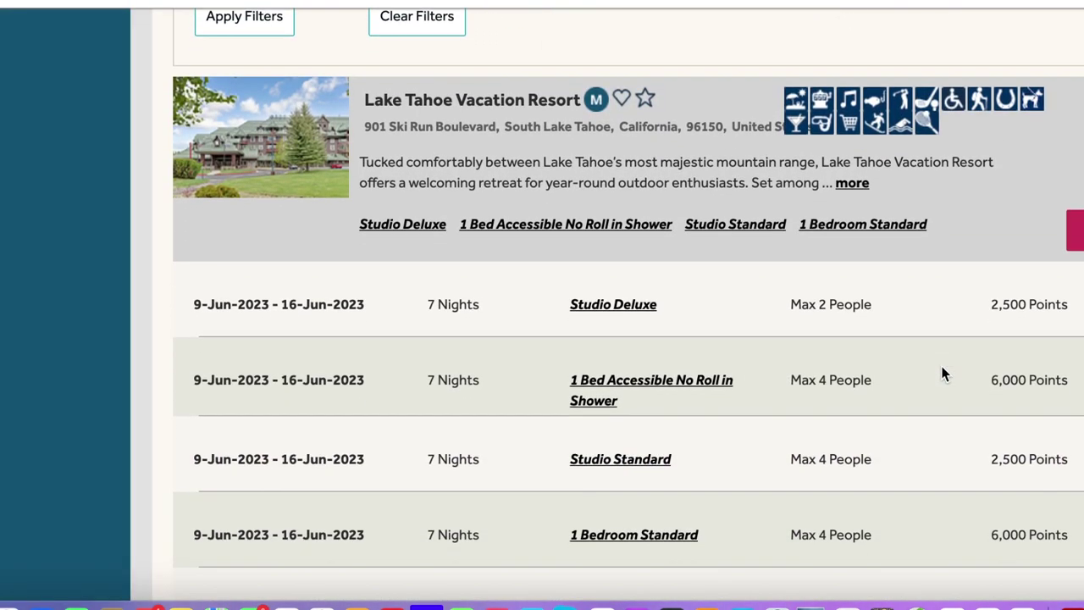
scroll(943, 373, "down", 5)
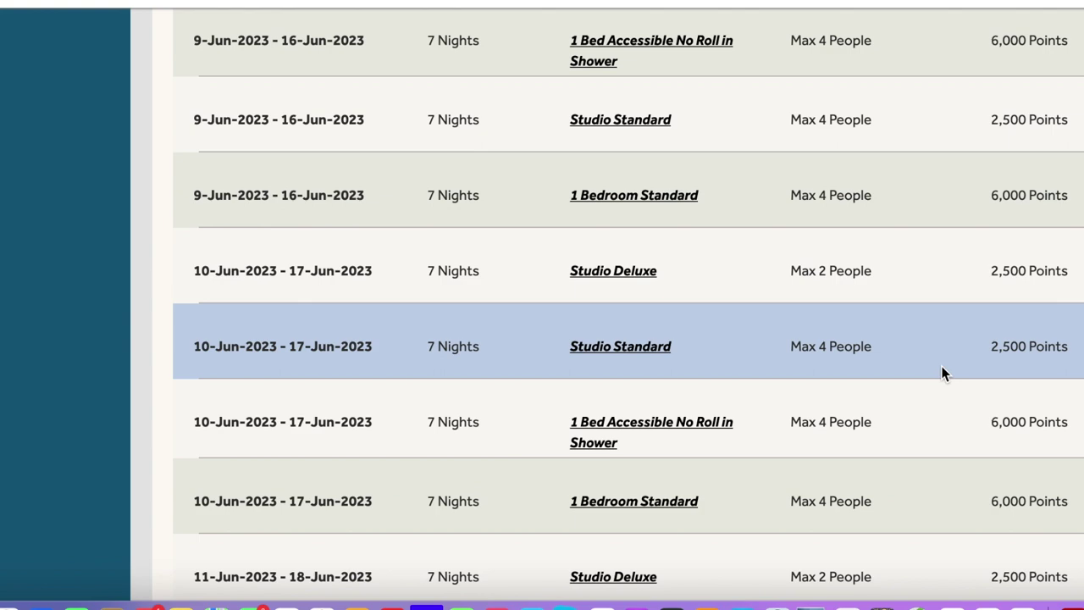
scroll(943, 373, "down", 9)
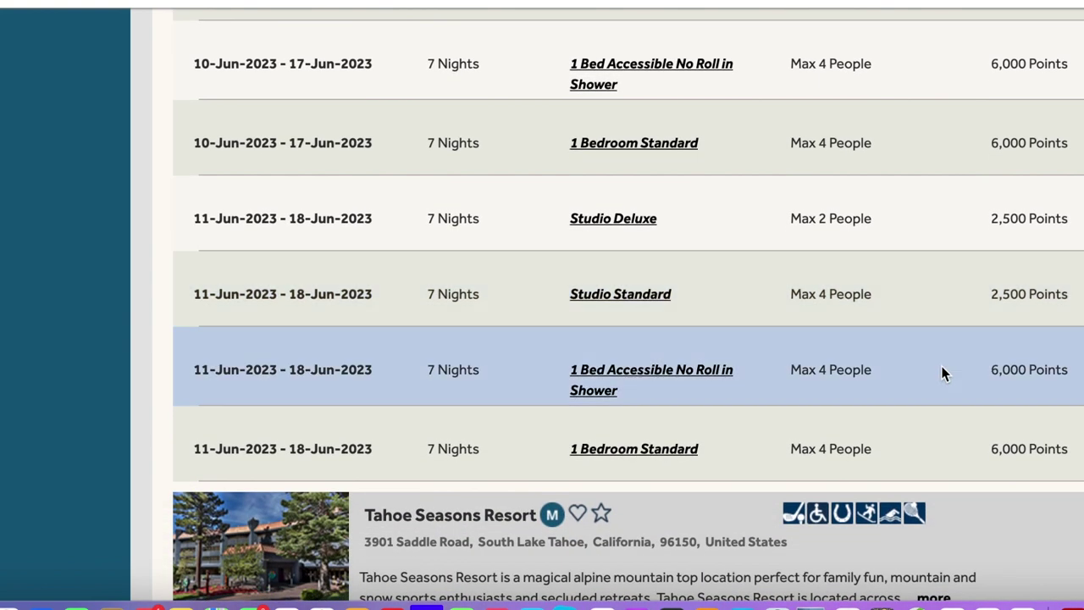
Display Tahoe Seasons Resort's available stays and review the points cost of its one- and two-bedroom units for June 9–18, 2023
scroll(945, 373, "down", 5)
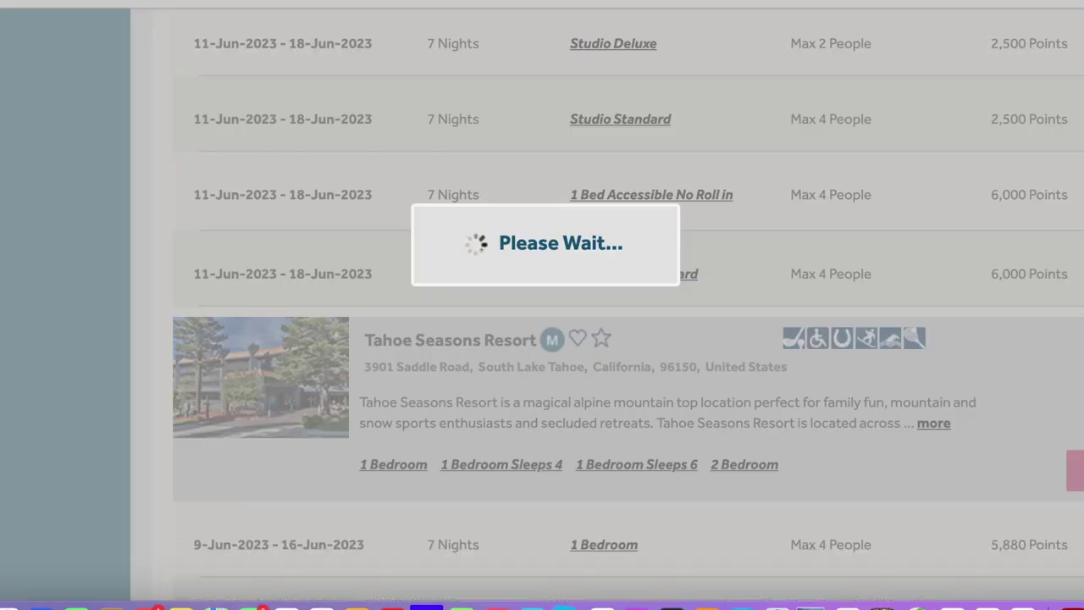
scroll(963, 405, "down", 5)
scroll(964, 405, "down", 5)
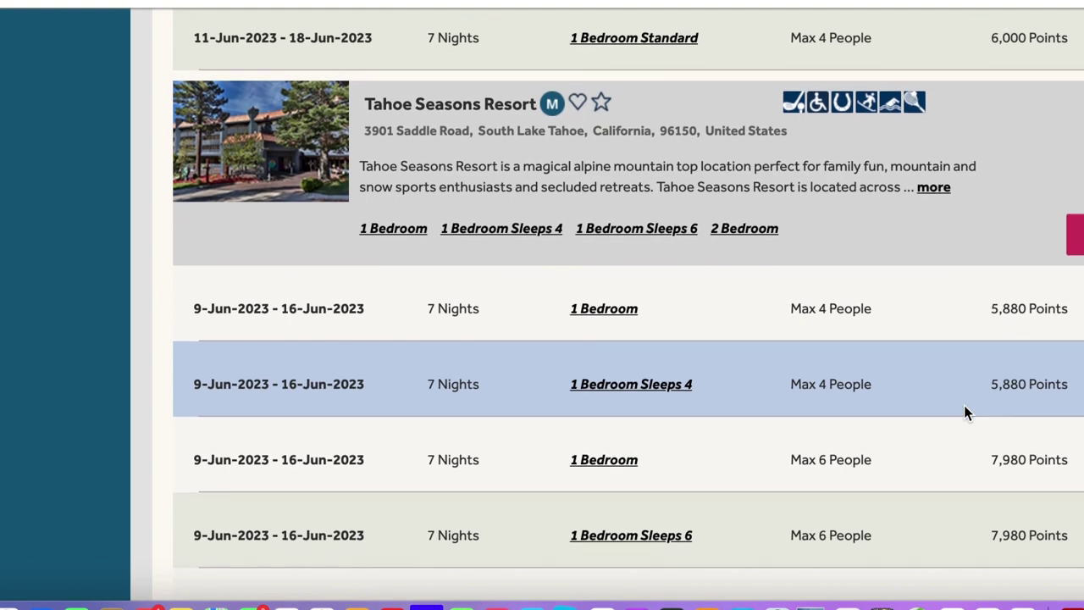
scroll(964, 407, "down", 5)
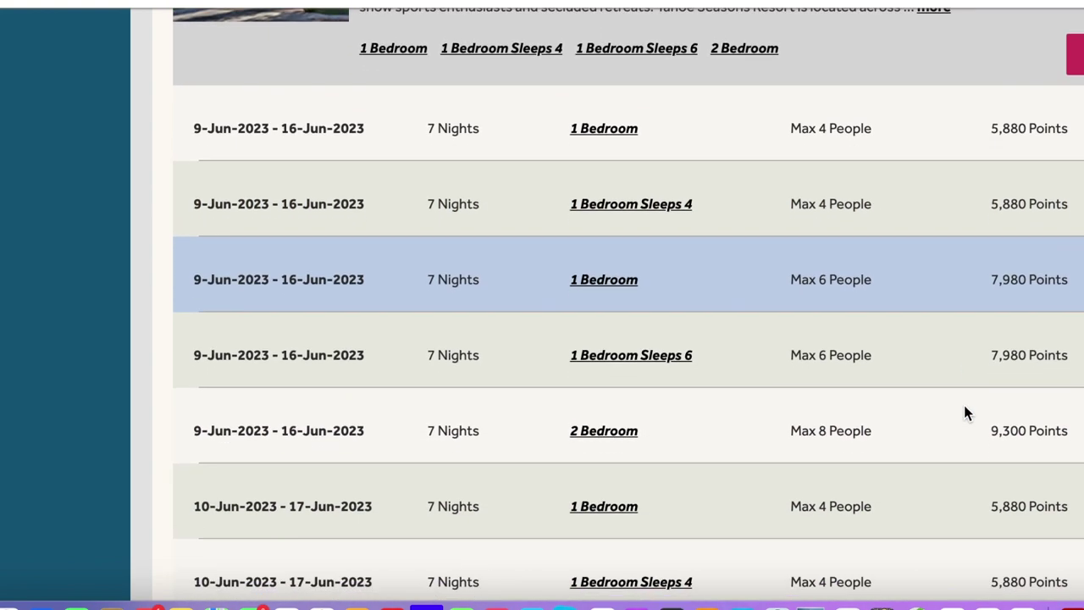
scroll(964, 405, "down", 9)
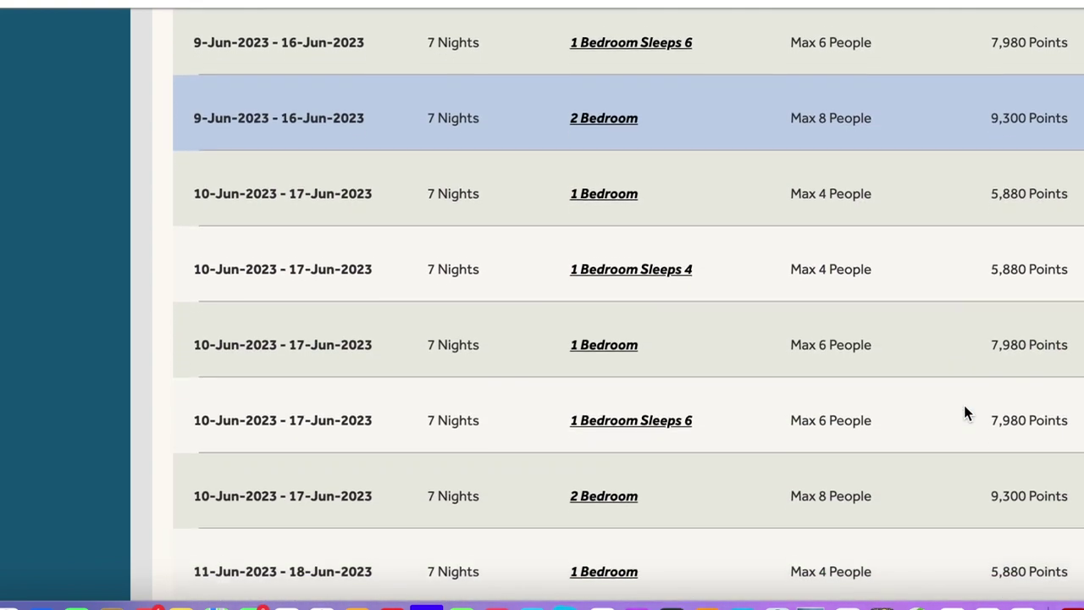
scroll(963, 408, "down", 7)
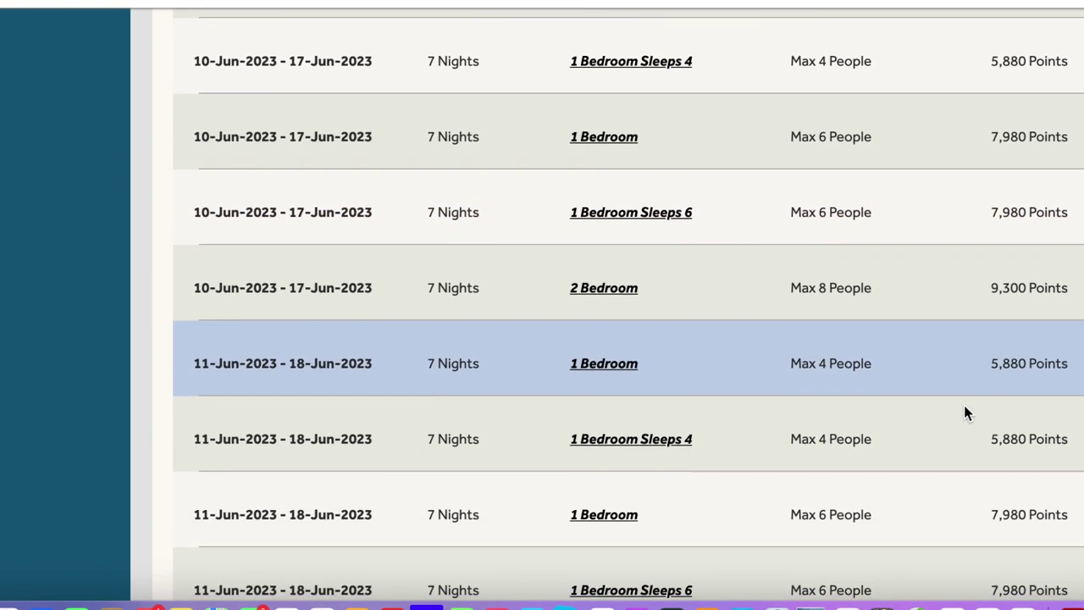
scroll(964, 412, "down", 4)
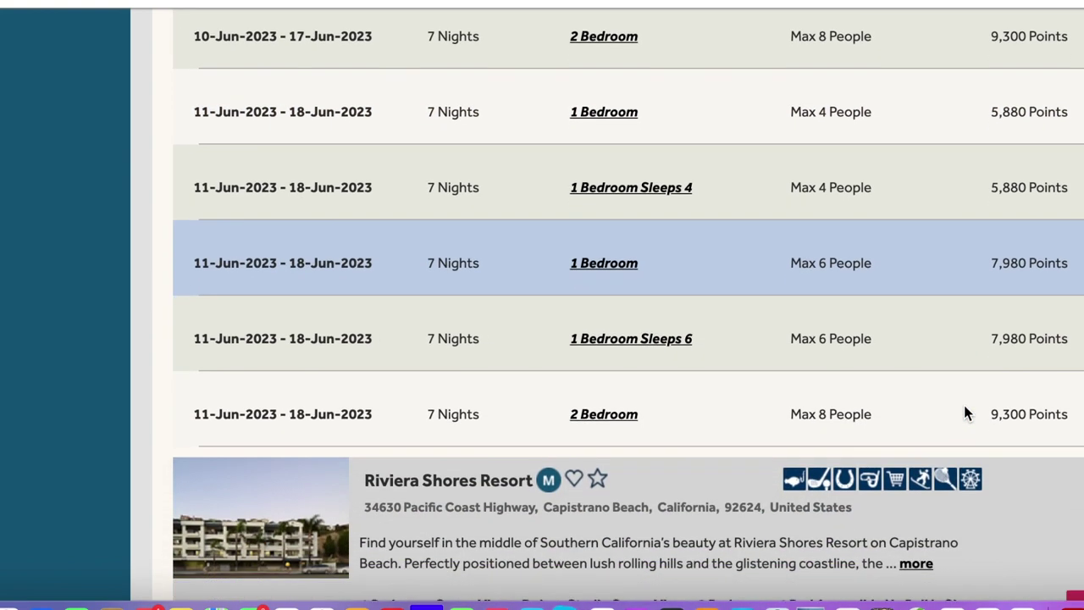
Display Riviera Shores Resort's available stays and review the points cost of its ocean-view, accessible and two-bedroom units for June 9–18, 2023
scroll(963, 405, "down", 3)
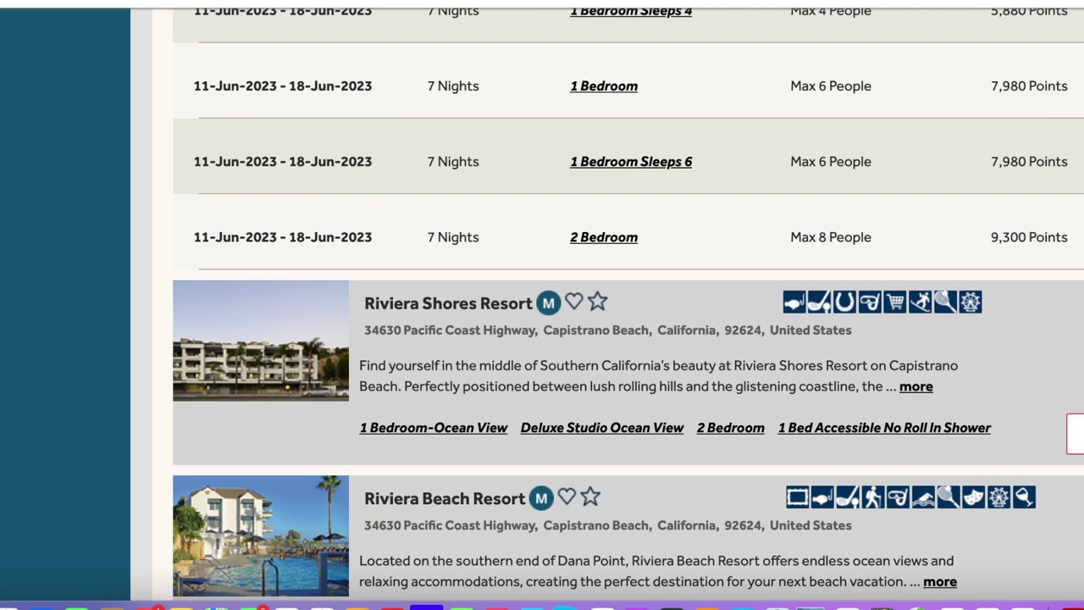
left_click(942, 377)
scroll(942, 376, "down", 8)
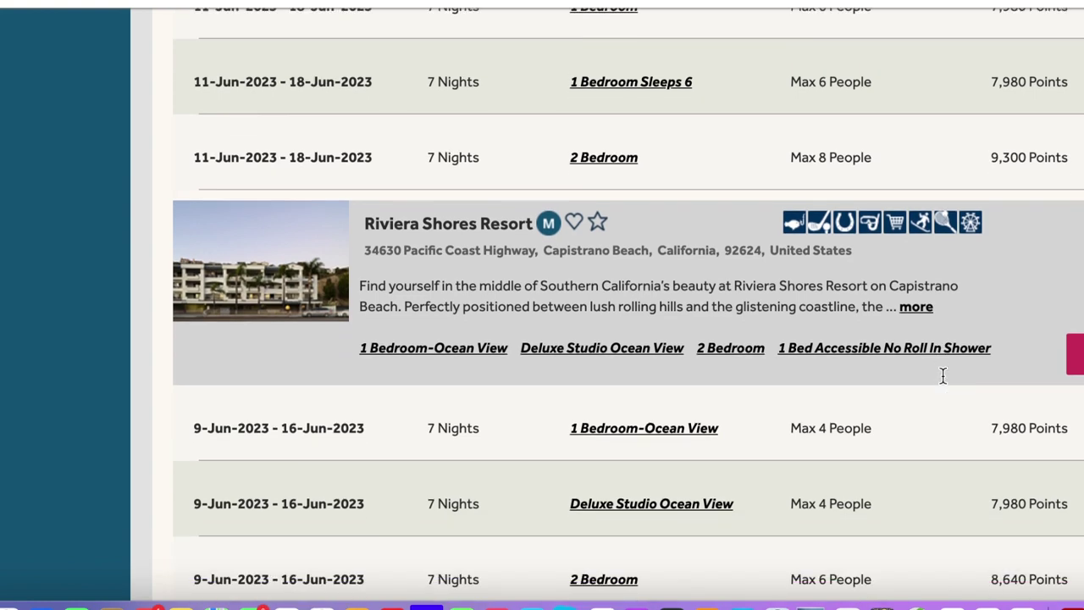
scroll(942, 384, "down", 2)
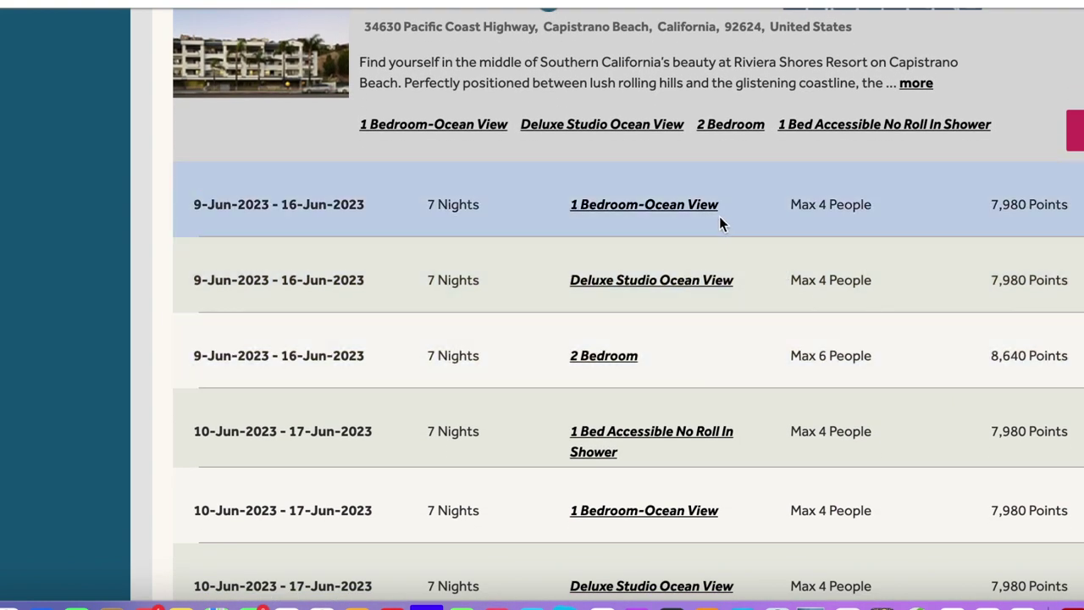
scroll(705, 315, "down", 1)
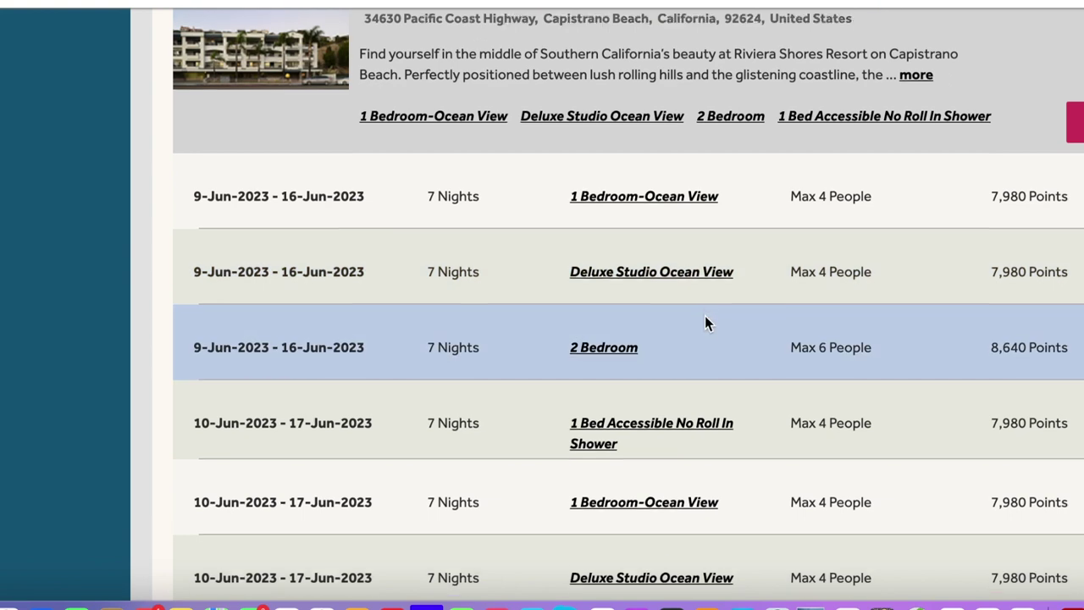
scroll(705, 316, "down", 2)
scroll(705, 317, "down", 1)
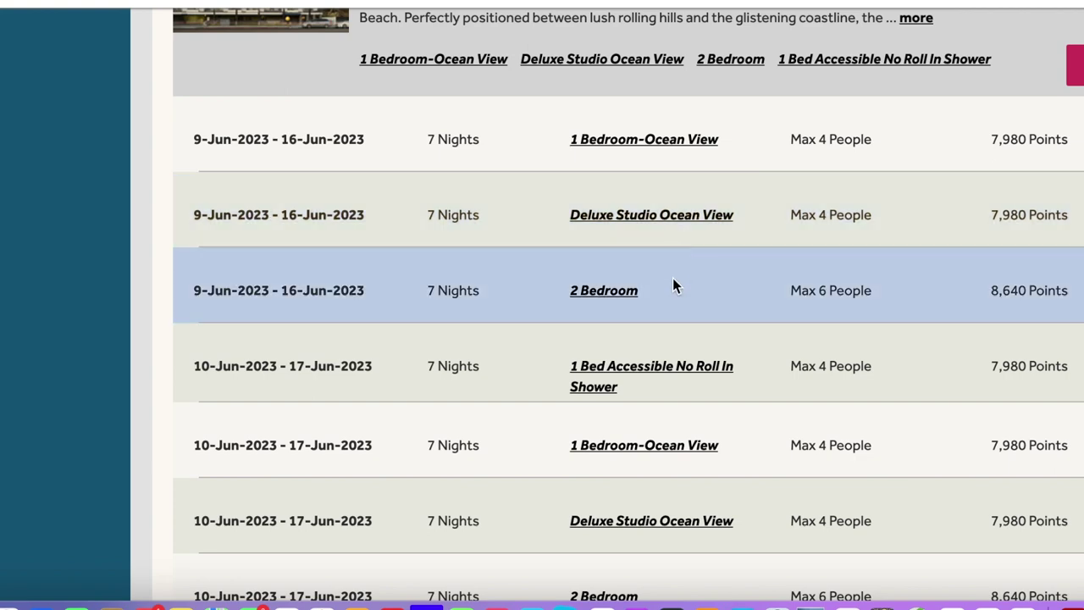
scroll(673, 280, "down", 1)
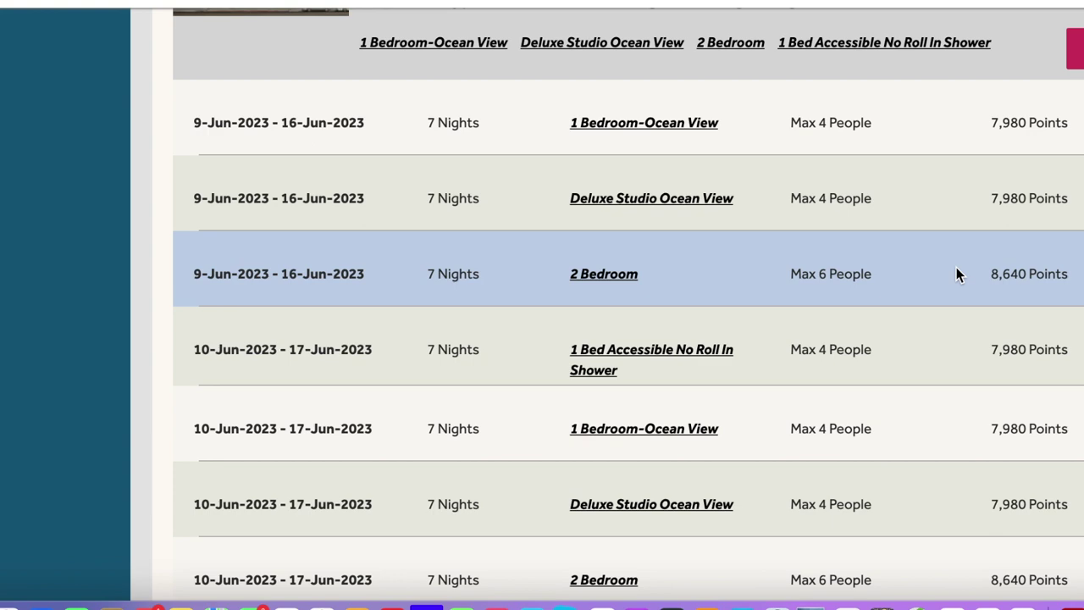
scroll(931, 351, "down", 3)
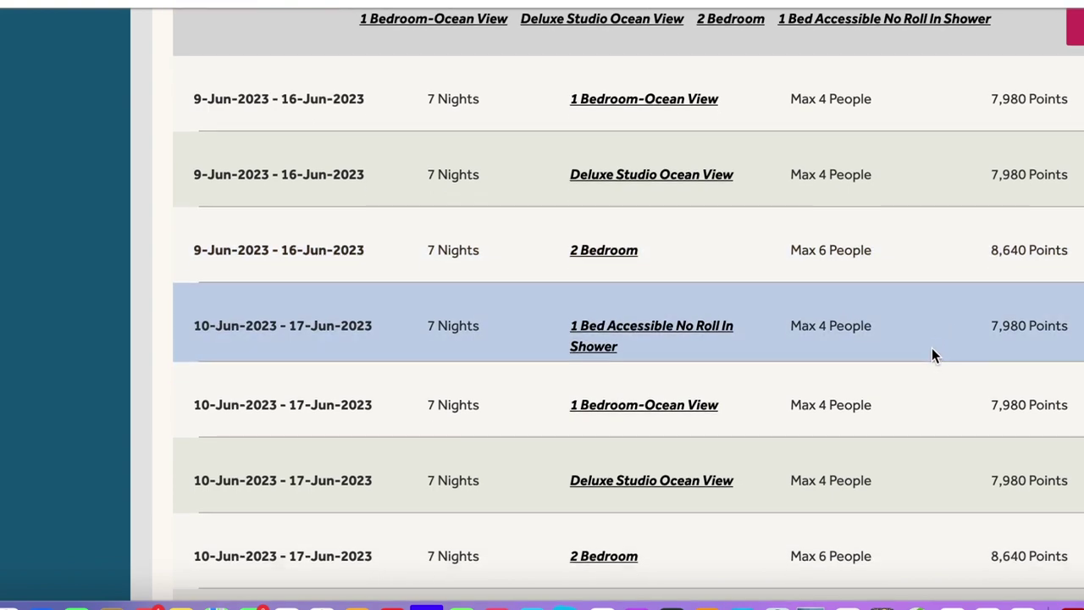
scroll(932, 356, "down", 1)
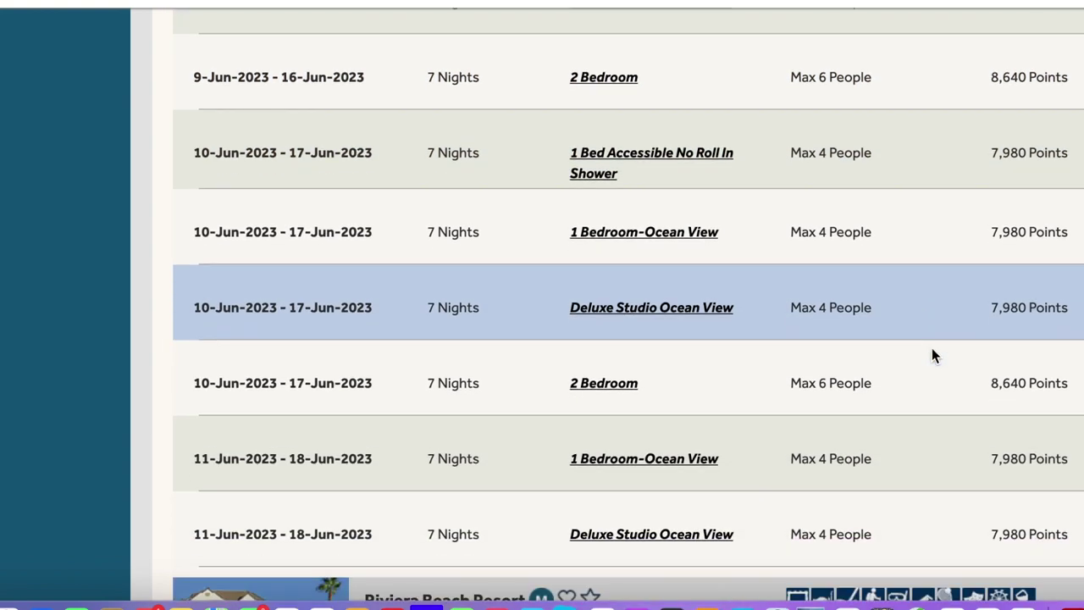
scroll(932, 356, "down", 2)
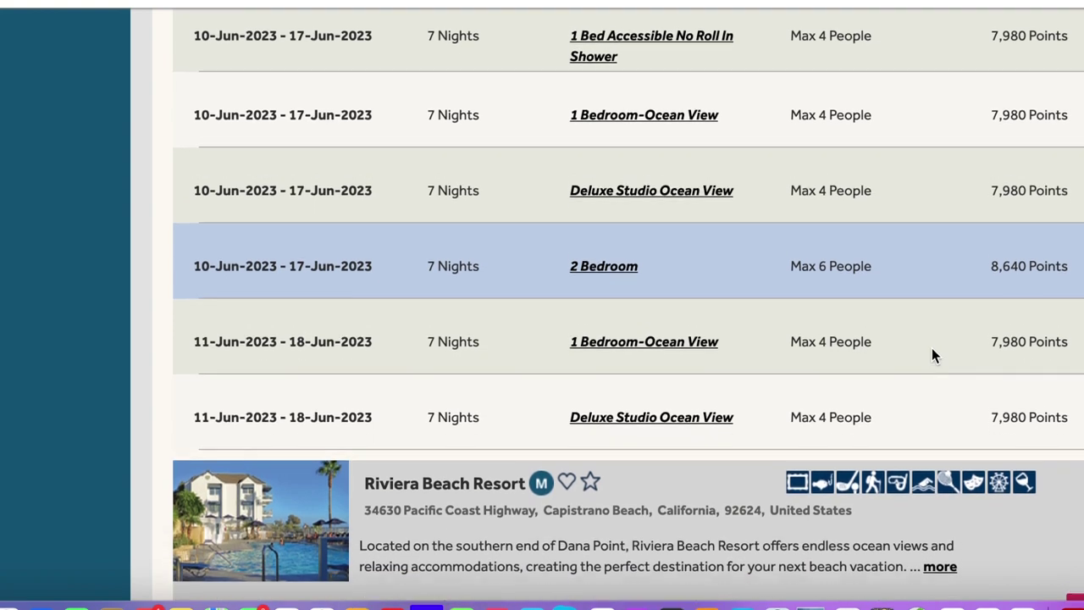
Display Riviera Beach Resort's available stays and review the points cost of its ocean-view one-bedroom and accessible two-bedroom units for June 9–18, 2023
scroll(932, 356, "up", 1)
scroll(932, 355, "down", 1)
scroll(931, 356, "down", 4)
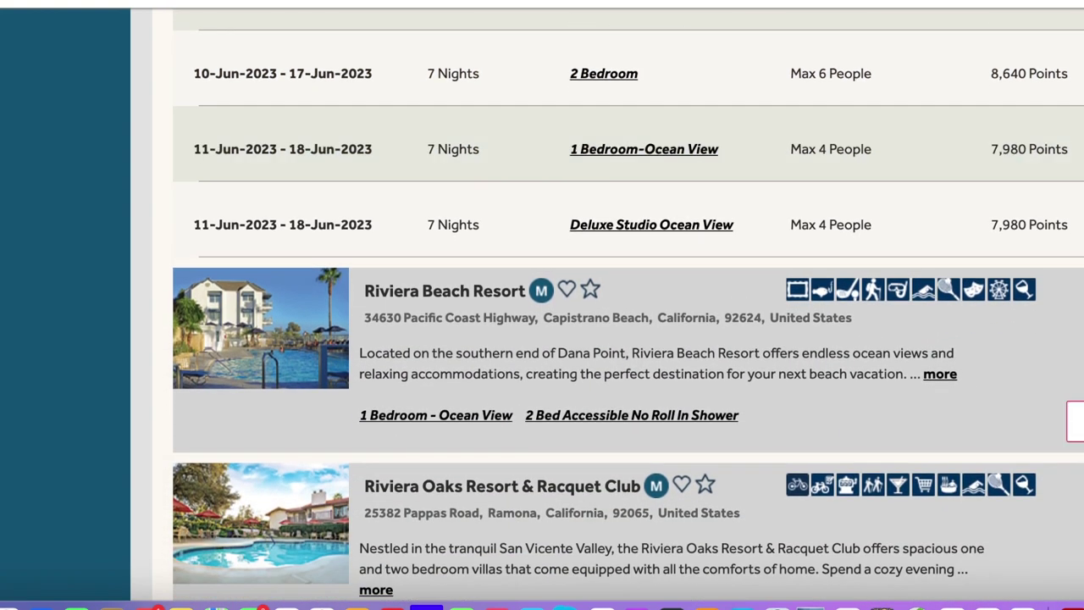
left_click(1000, 365)
scroll(1000, 365, "down", 3)
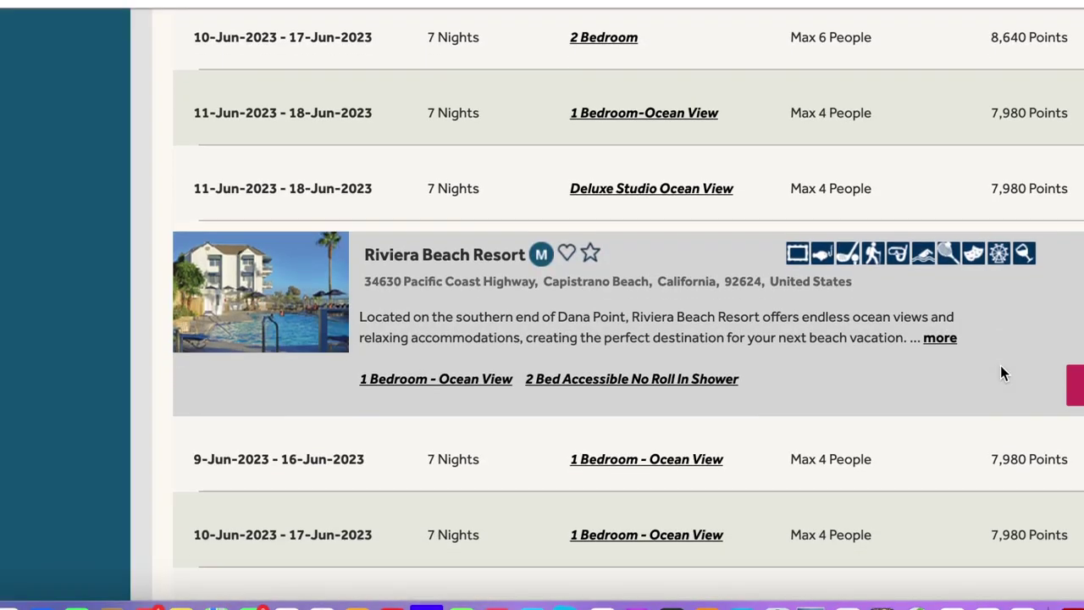
scroll(1000, 365, "down", 5)
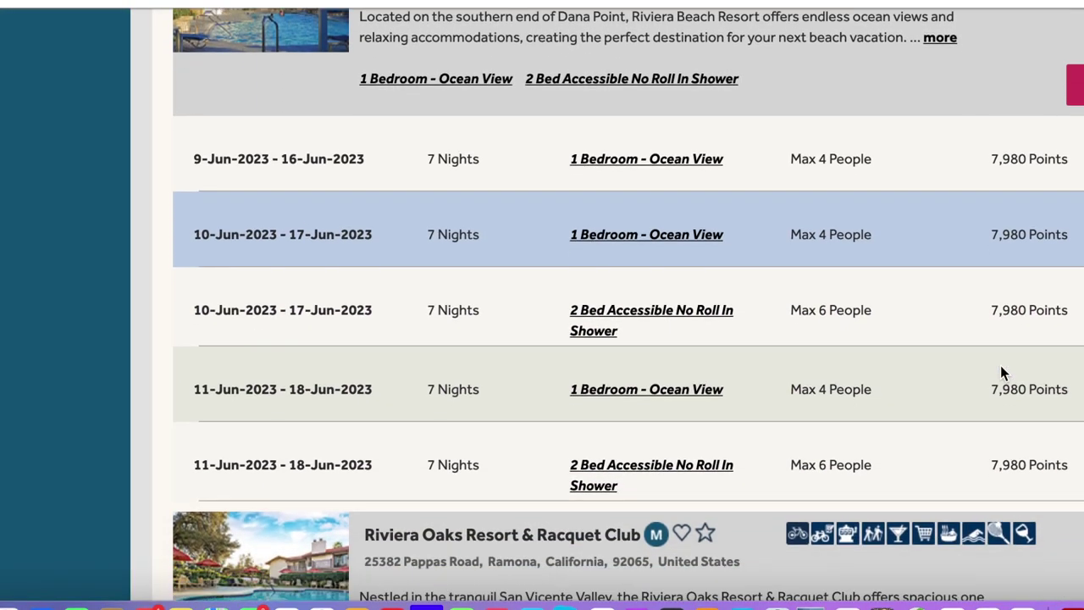
scroll(1000, 365, "down", 1)
scroll(1000, 365, "up", 2)
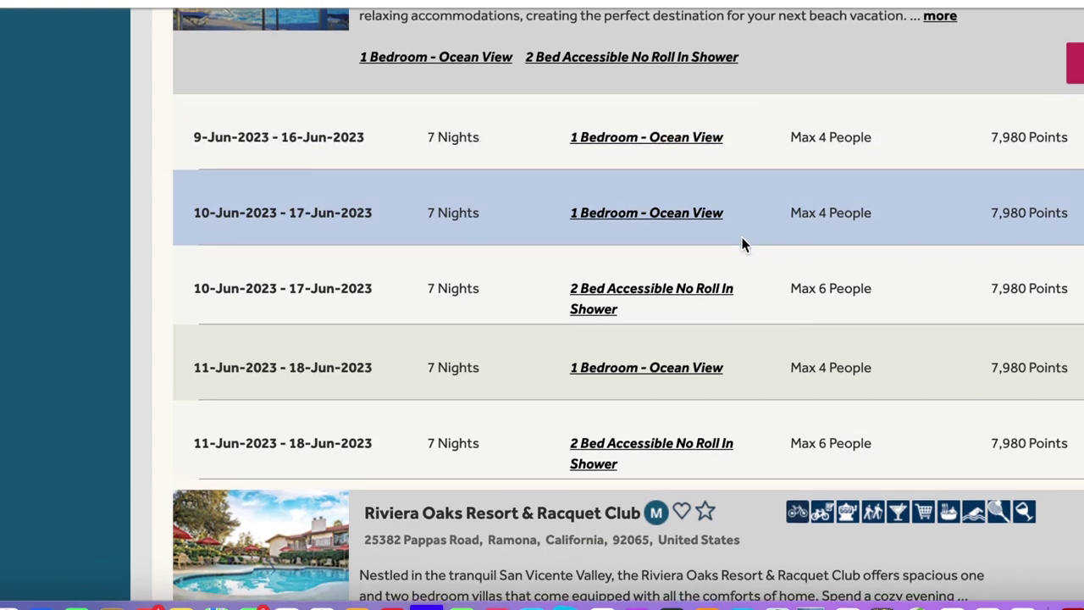
Display Riviera Oaks Resort & Racquet Club's available stays and review the points cost of its one- and two-bedroom units for June 9–18, 2023
scroll(742, 241, "down", 5)
scroll(742, 245, "down", 2)
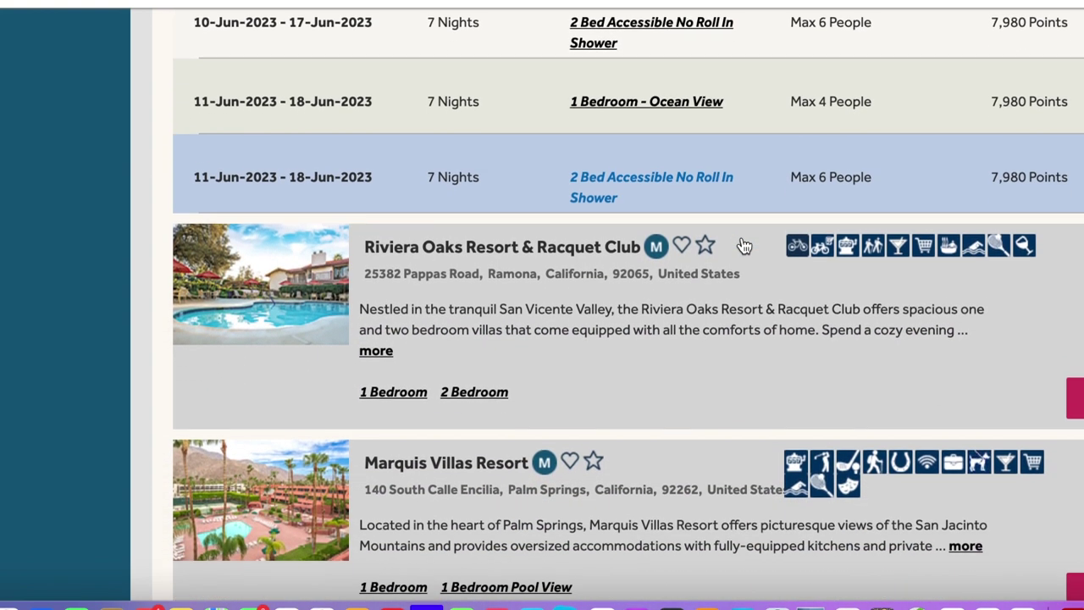
left_click(1073, 383)
scroll(896, 383, "down", 2)
scroll(896, 383, "down", 6)
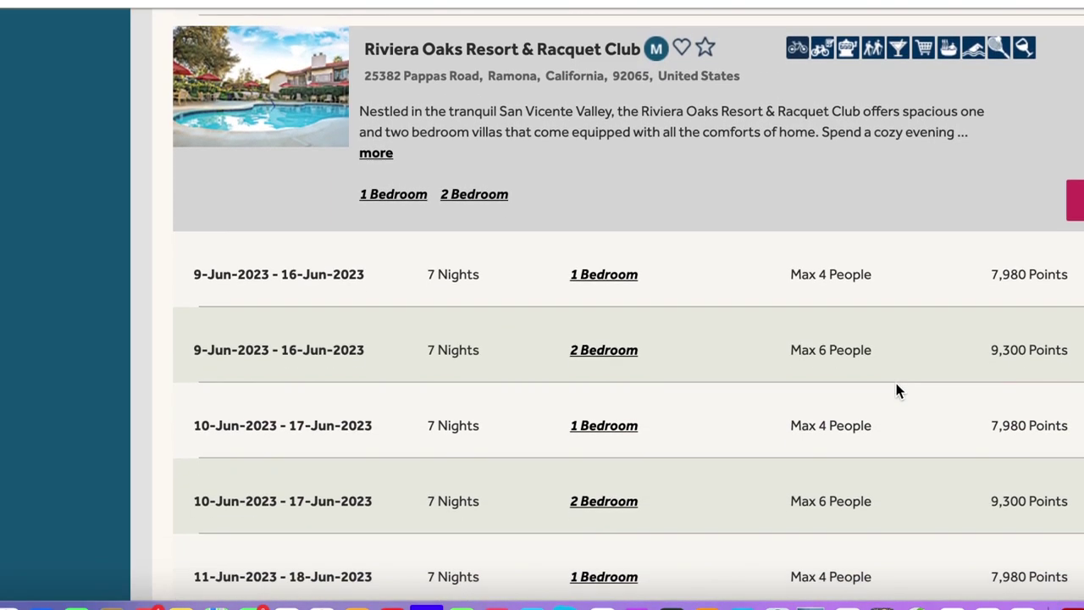
scroll(896, 383, "down", 4)
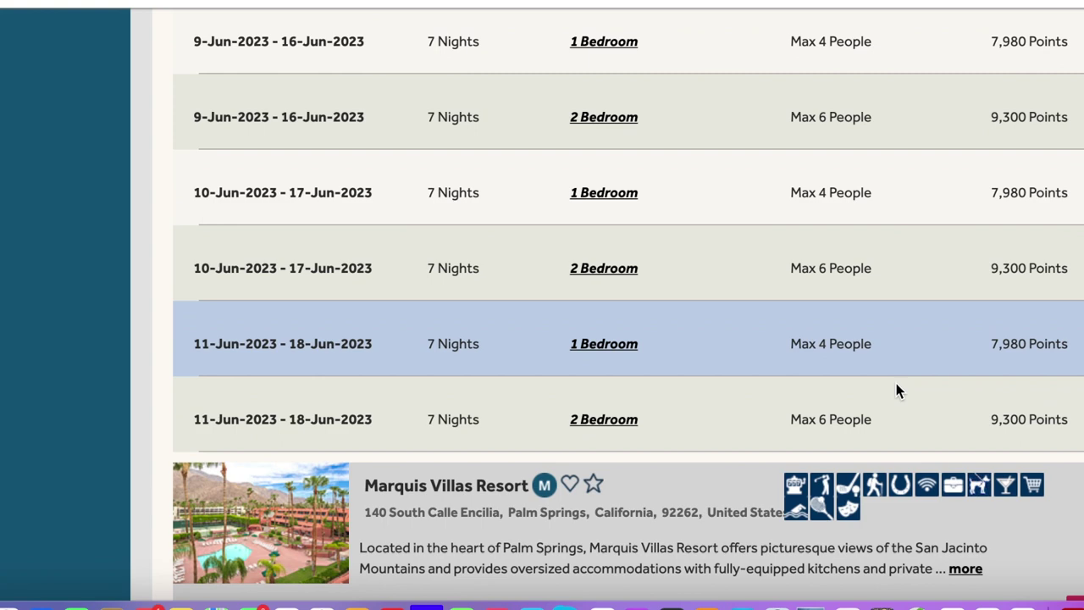
Display Marquis Villas Resort's available stays and review the points cost of its standard and pool-view one-bedroom units for June 9–18, 2023
scroll(896, 383, "down", 3)
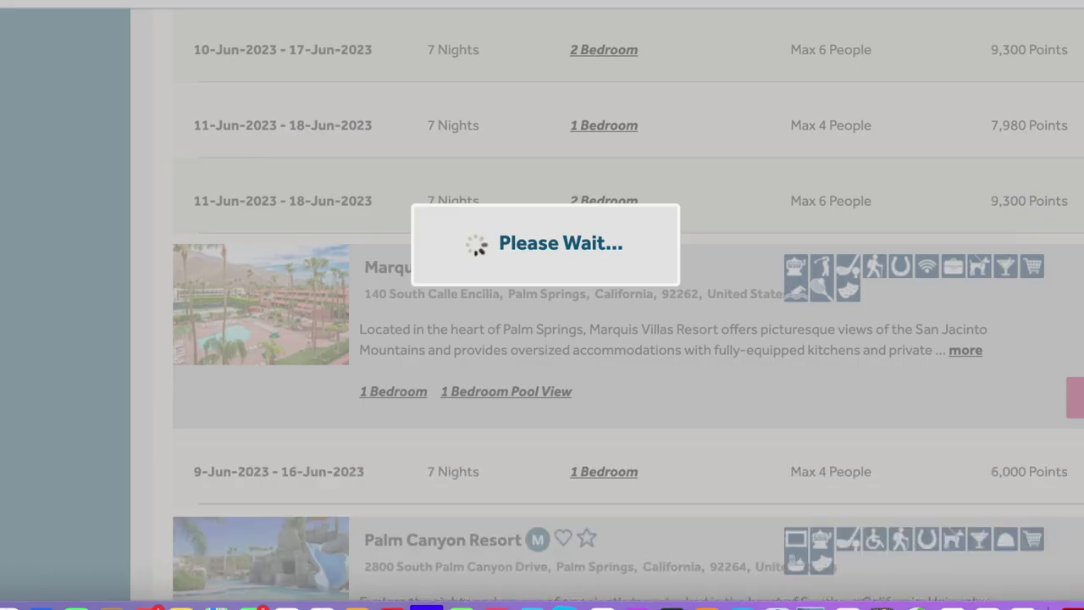
scroll(912, 429, "down", 1)
scroll(912, 437, "down", 3)
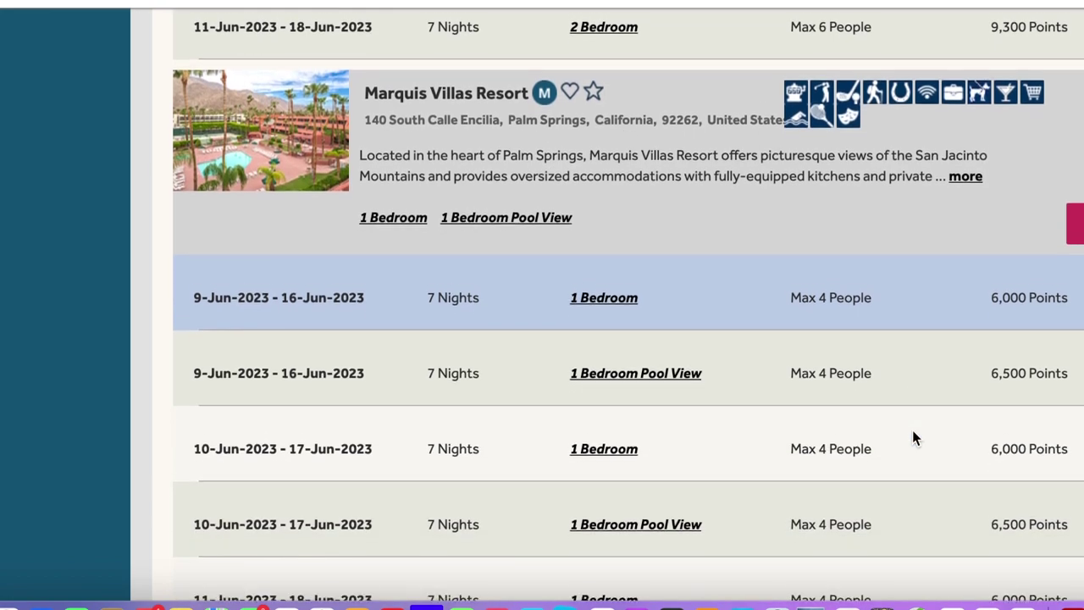
scroll(912, 438, "down", 1)
scroll(913, 432, "down", 3)
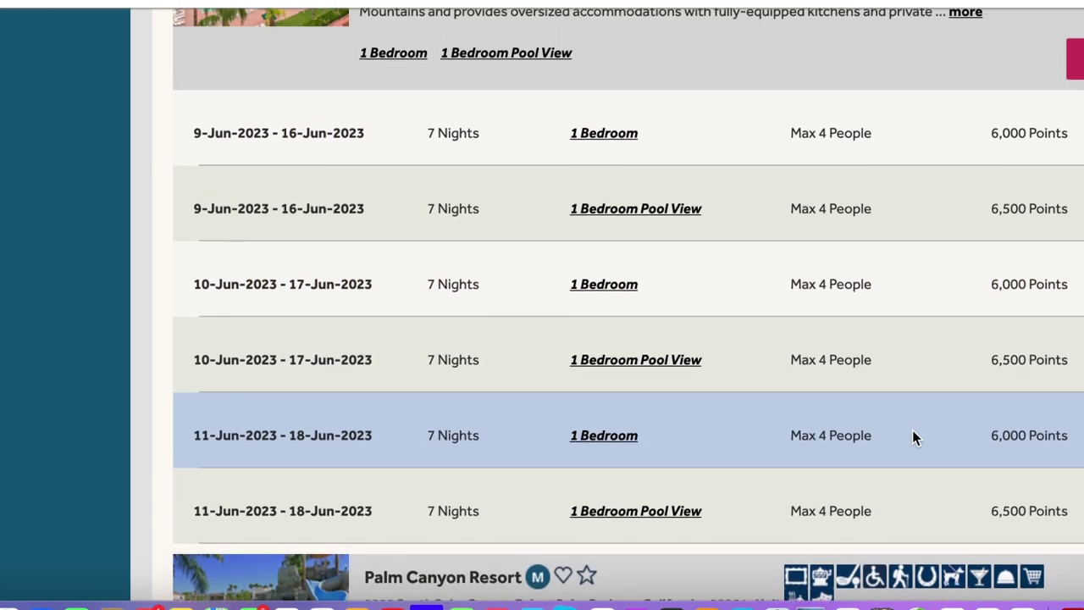
Display Palm Canyon Resort's available stays and review the points cost of its junior villas and one- to three-bedroom units for June 9–18, 2023
scroll(913, 430, "down", 3)
scroll(912, 429, "down", 4)
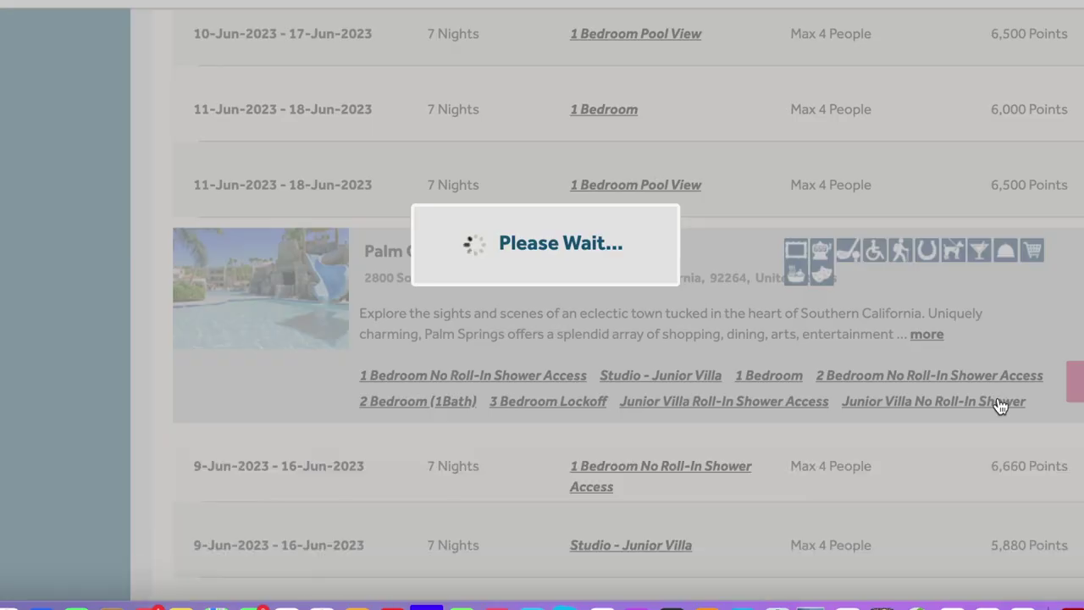
scroll(929, 411, "down", 4)
scroll(932, 413, "down", 4)
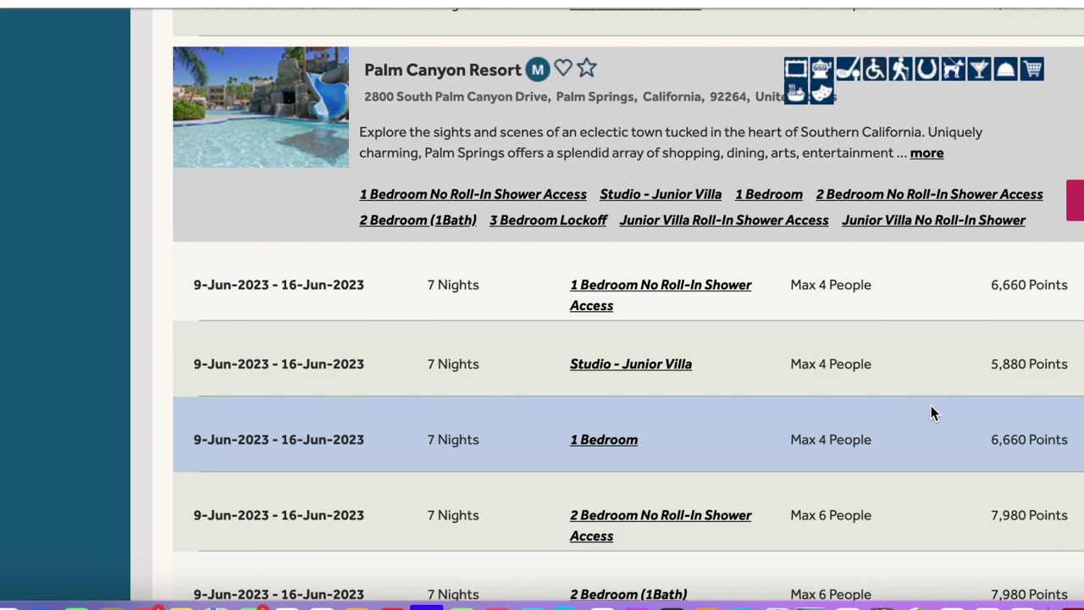
scroll(932, 413, "down", 2)
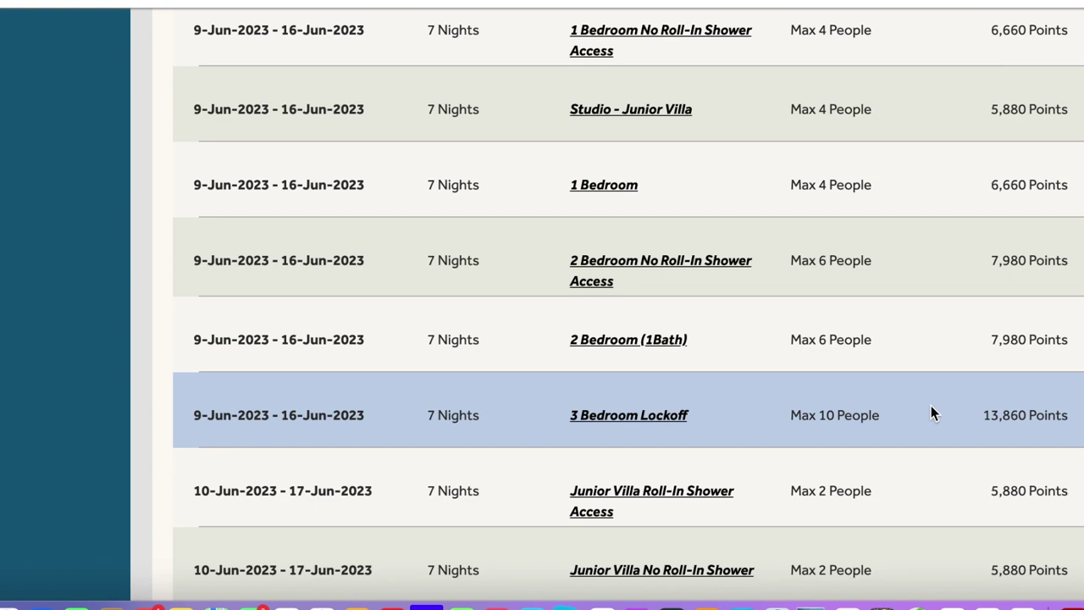
scroll(931, 413, "down", 5)
scroll(931, 413, "down", 5)
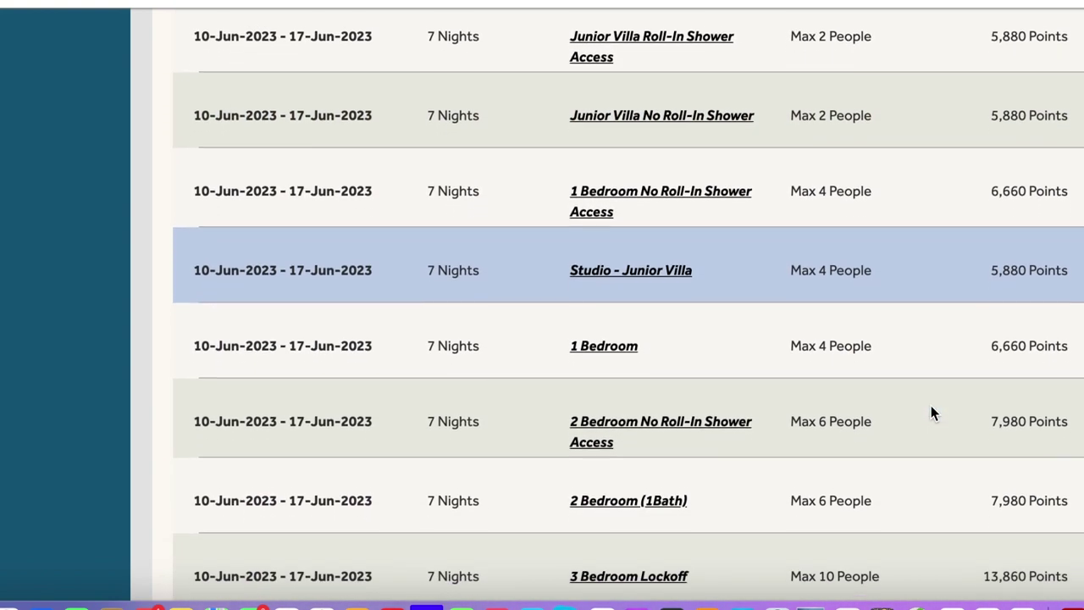
scroll(931, 412, "down", 5)
scroll(931, 414, "down", 5)
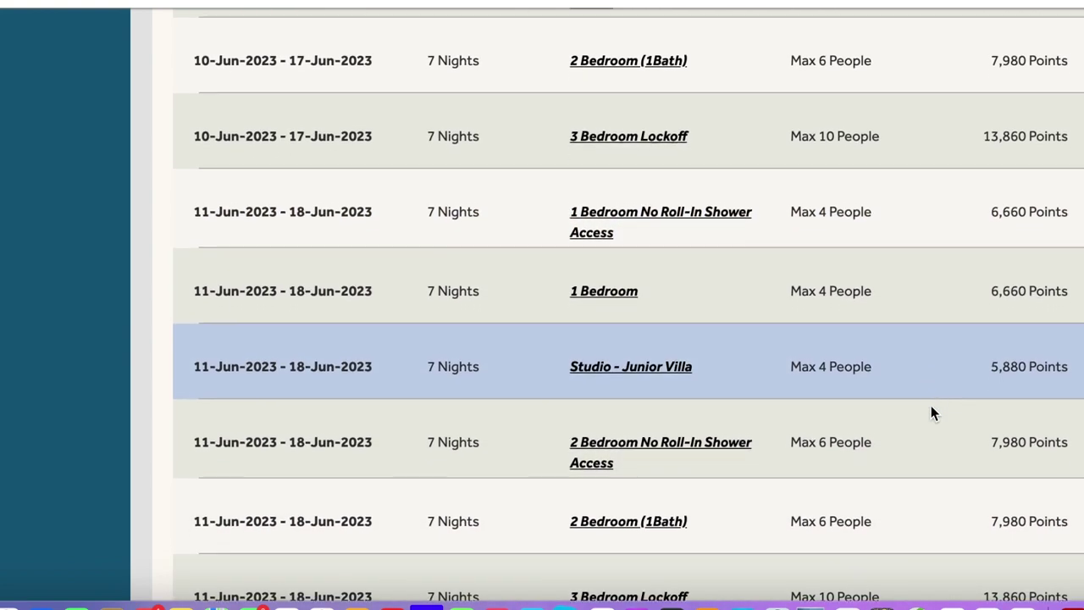
scroll(931, 414, "down", 4)
scroll(931, 413, "up", 1)
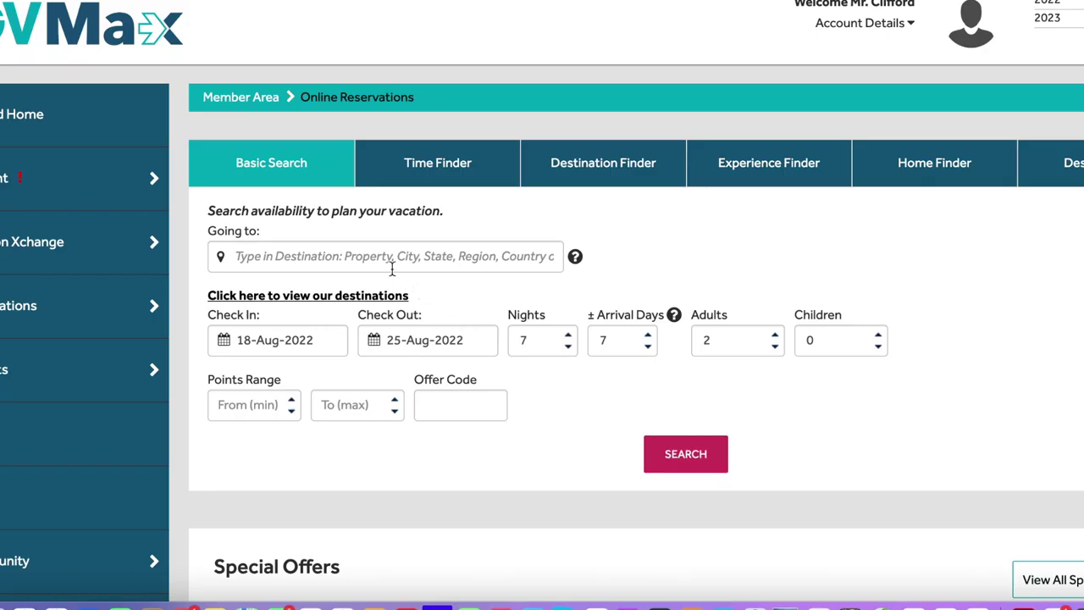
Set the destination of a new basic availability search to Hawaii
left_click(340, 254)
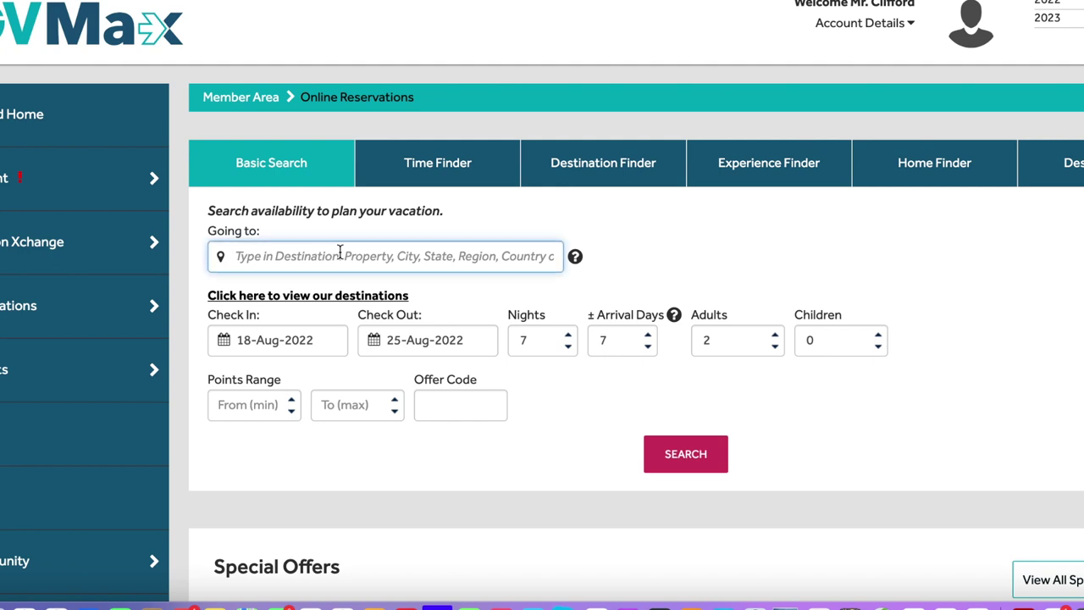
type("Ha")
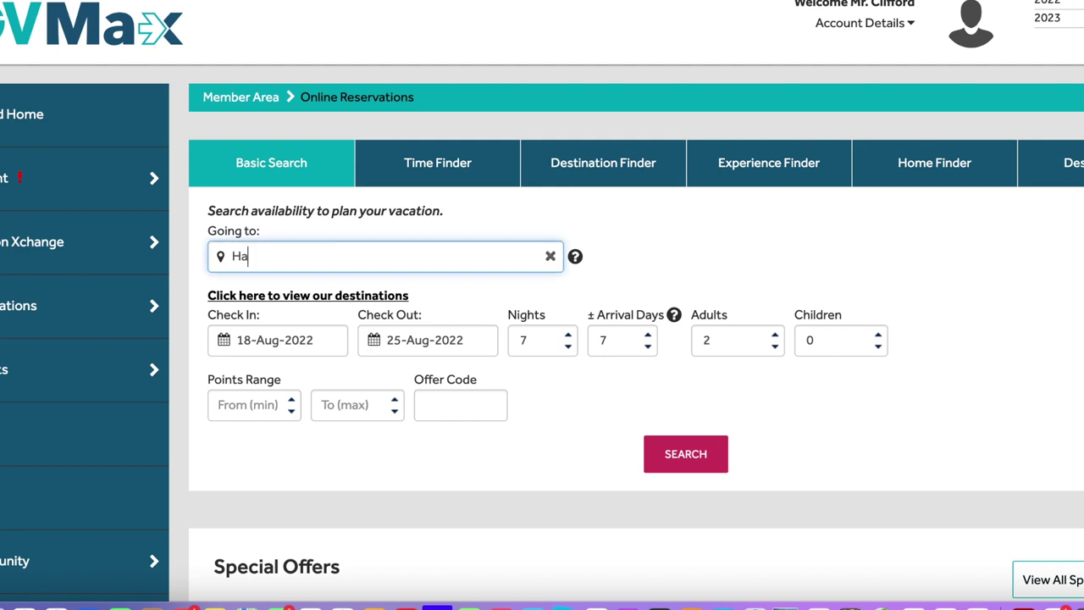
type("waii")
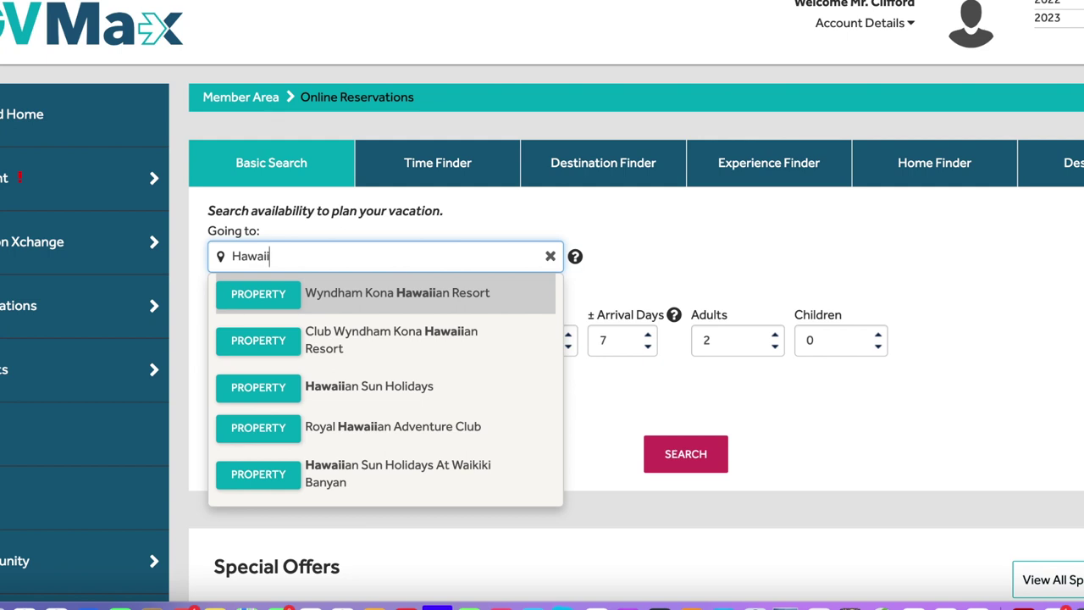
scroll(542, 339, "down", 1)
scroll(292, 299, "down", 1)
scroll(292, 299, "down", 2)
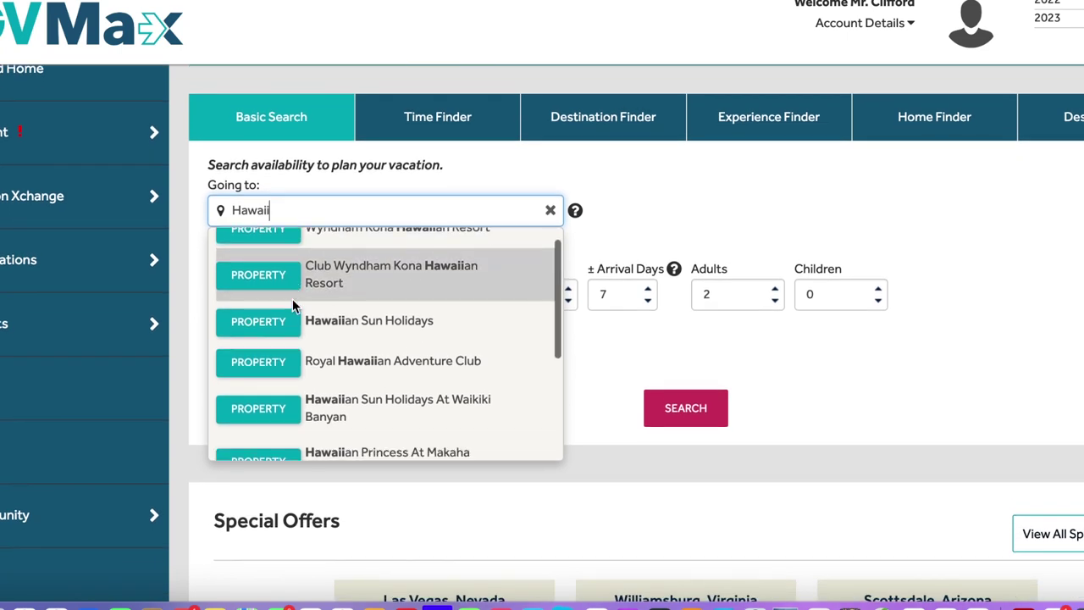
scroll(292, 305, "down", 3)
left_click(251, 364)
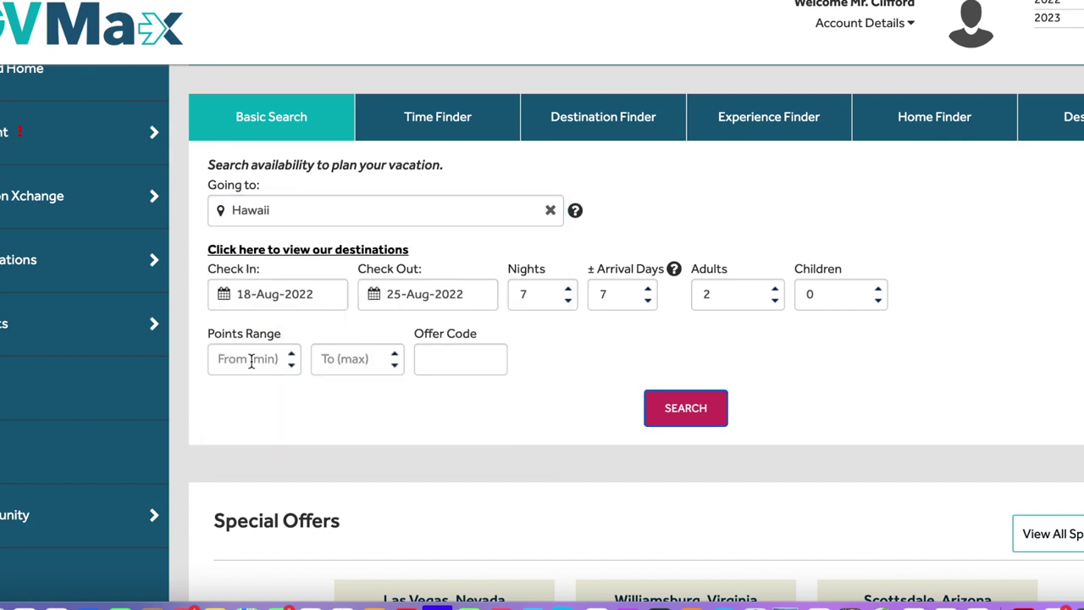
Set the check-in date of the Hawaii search to 10-Jun-2023
left_click(325, 297)
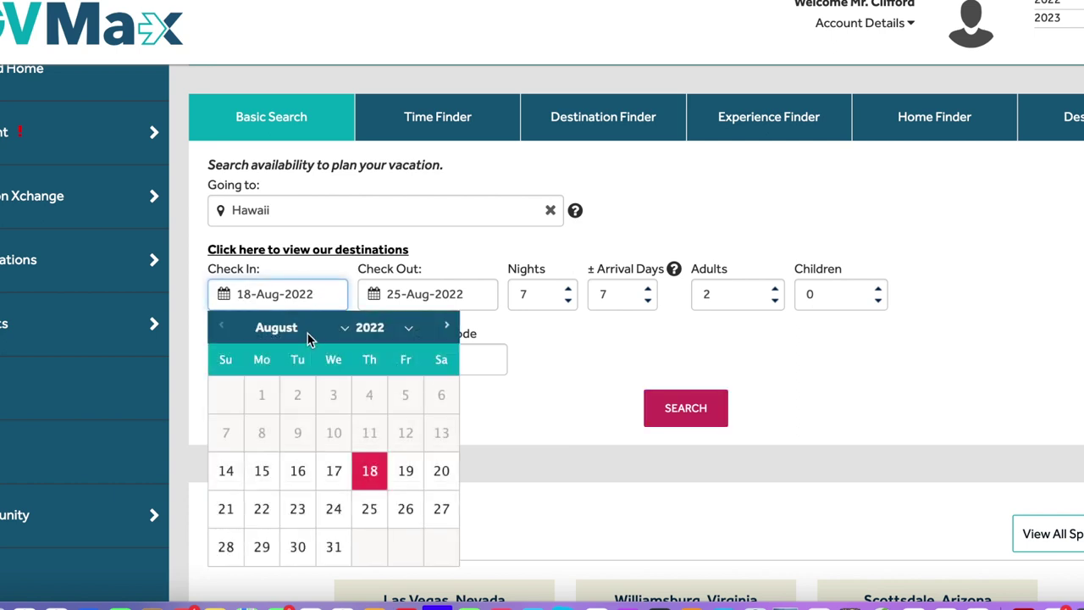
left_click(409, 328)
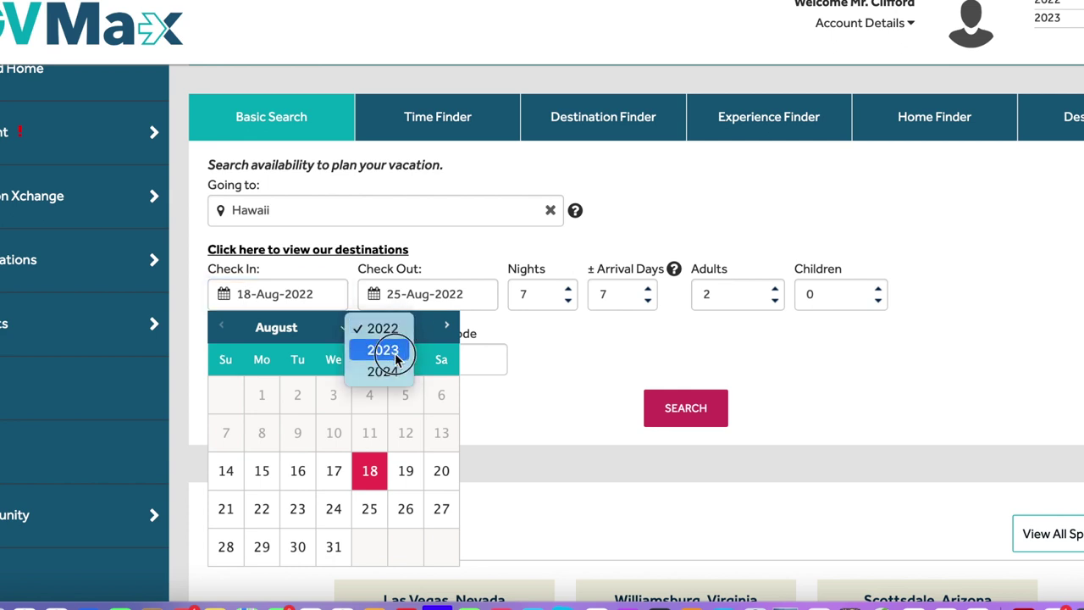
left_click(383, 350)
left_click(345, 335)
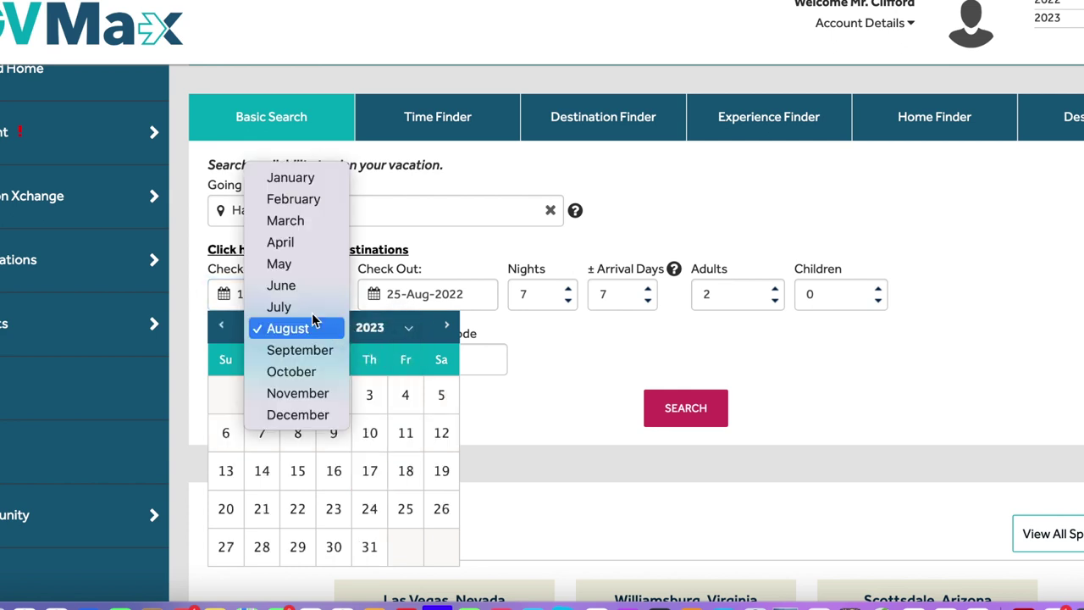
left_click(296, 290)
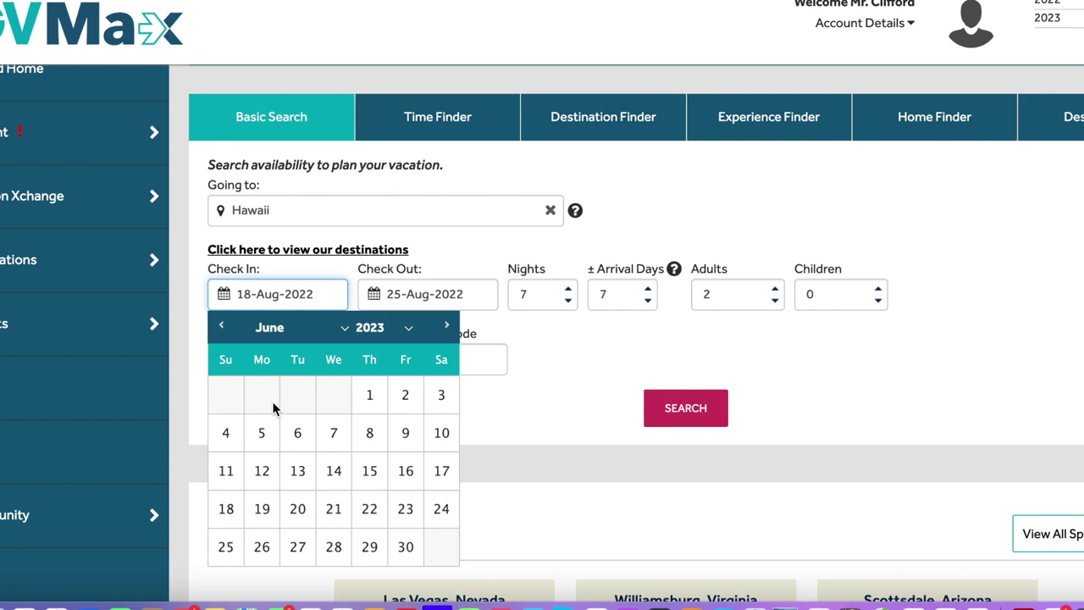
left_click(441, 433)
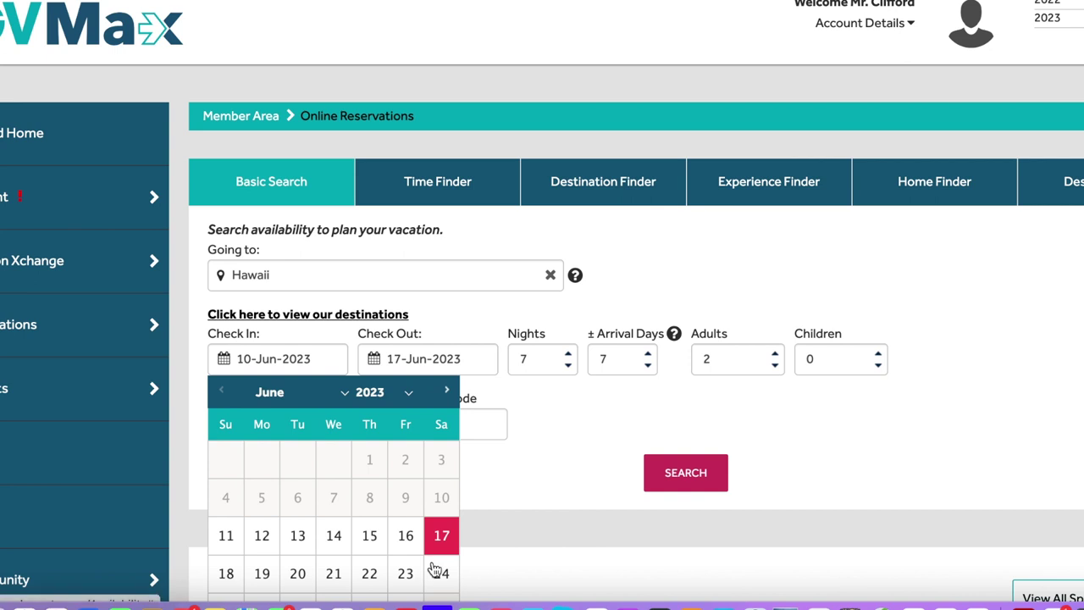
Set the arrival flexibility to ±2 days and run the Hawaii availability search
left_click(648, 366)
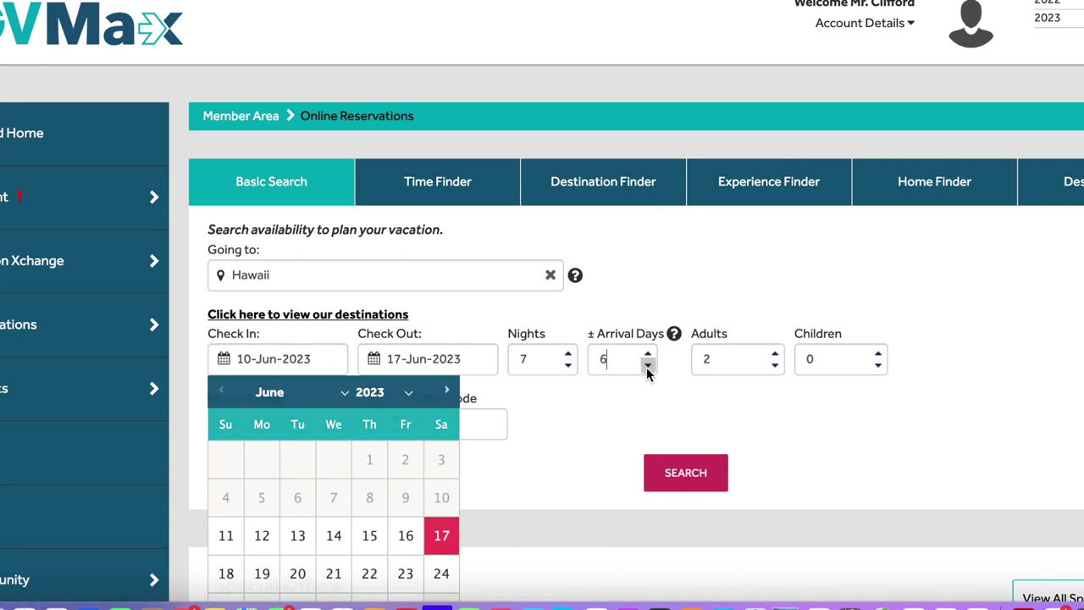
left_click(648, 366)
left_click(648, 365)
left_click(648, 366)
left_click(648, 366)
left_click(648, 366)
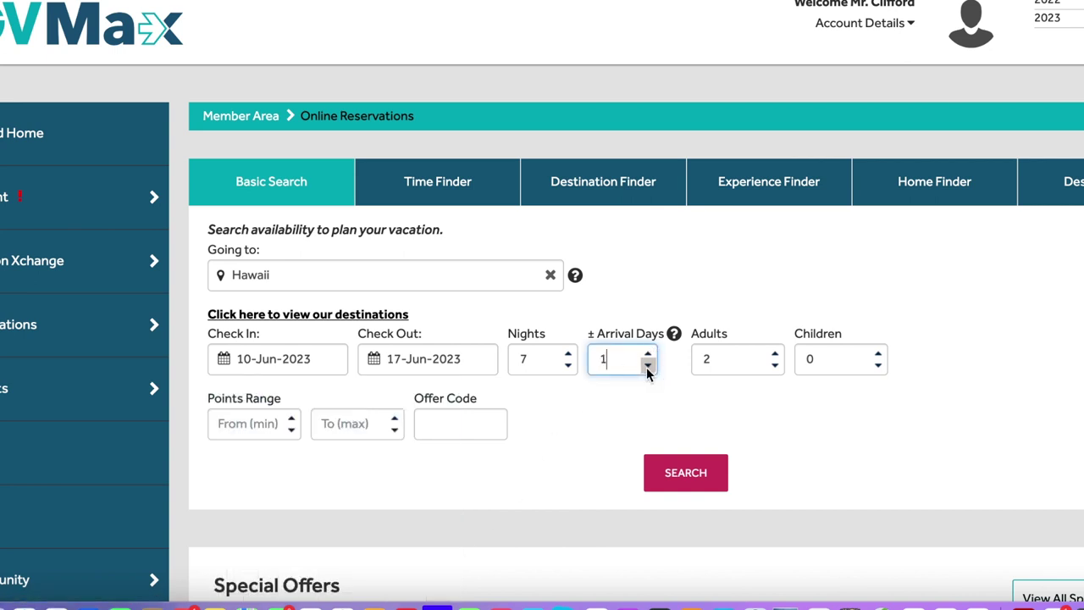
left_click(648, 355)
left_click(688, 474)
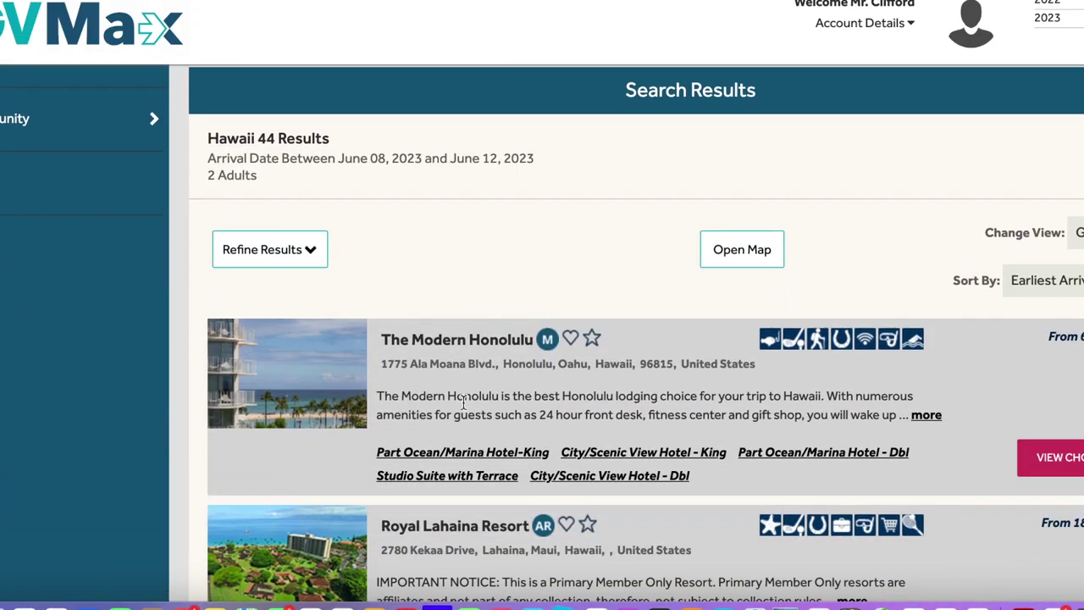
Filter the Hawaii results to the Managed accommodation type
left_click(308, 254)
left_click(555, 405)
left_click(279, 484)
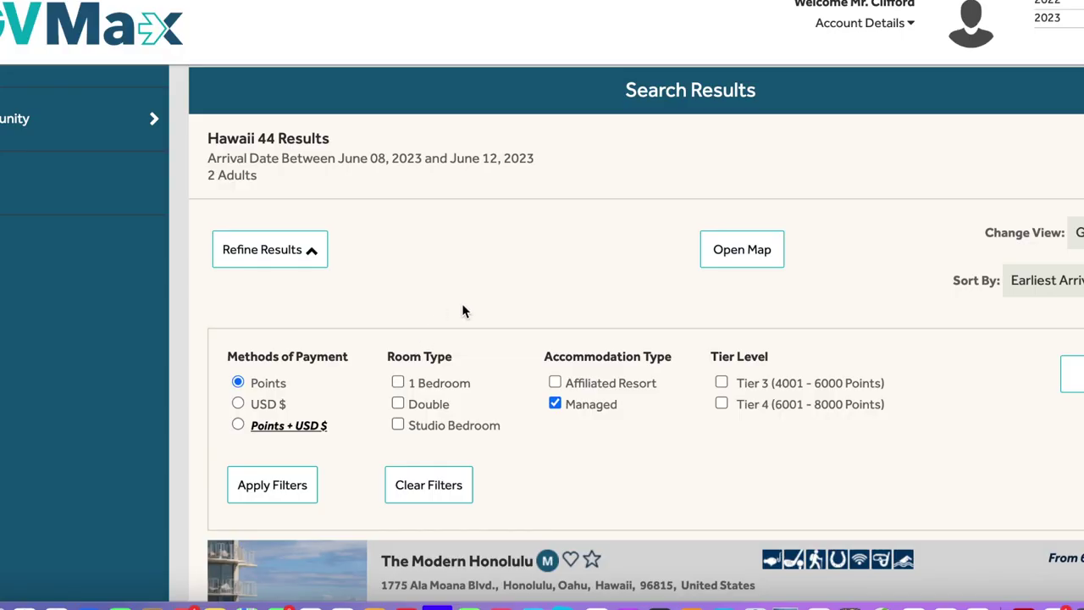
Display Ka'anapali Beach Club's available stays and review the points cost of its deluxe and standard ocean-view one-bedroom units for June 8–19, 2023
scroll(463, 306, "down", 1)
scroll(463, 312, "down", 5)
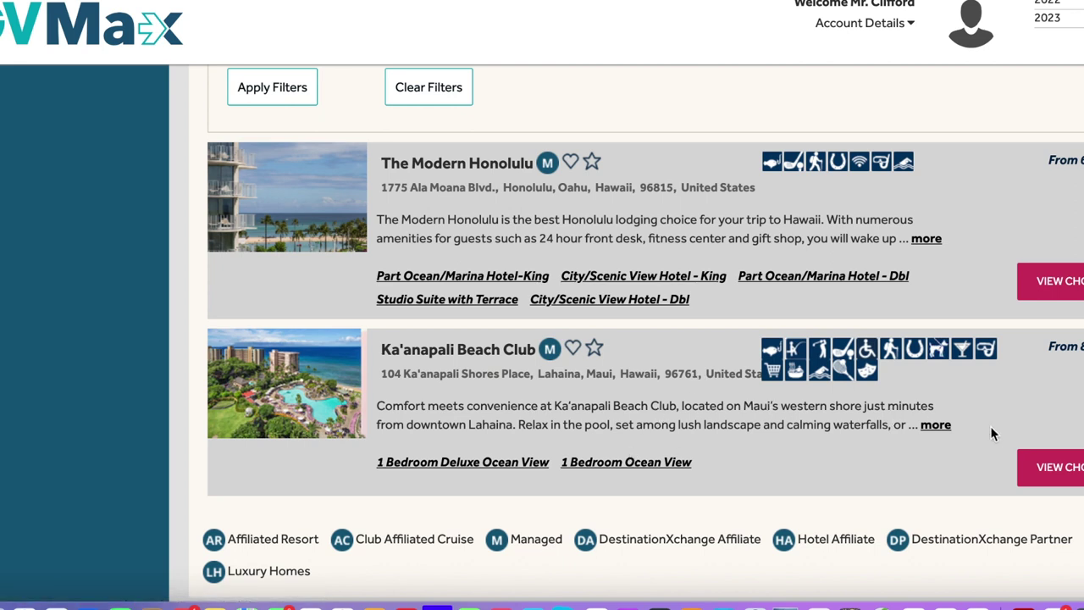
left_click(1046, 471)
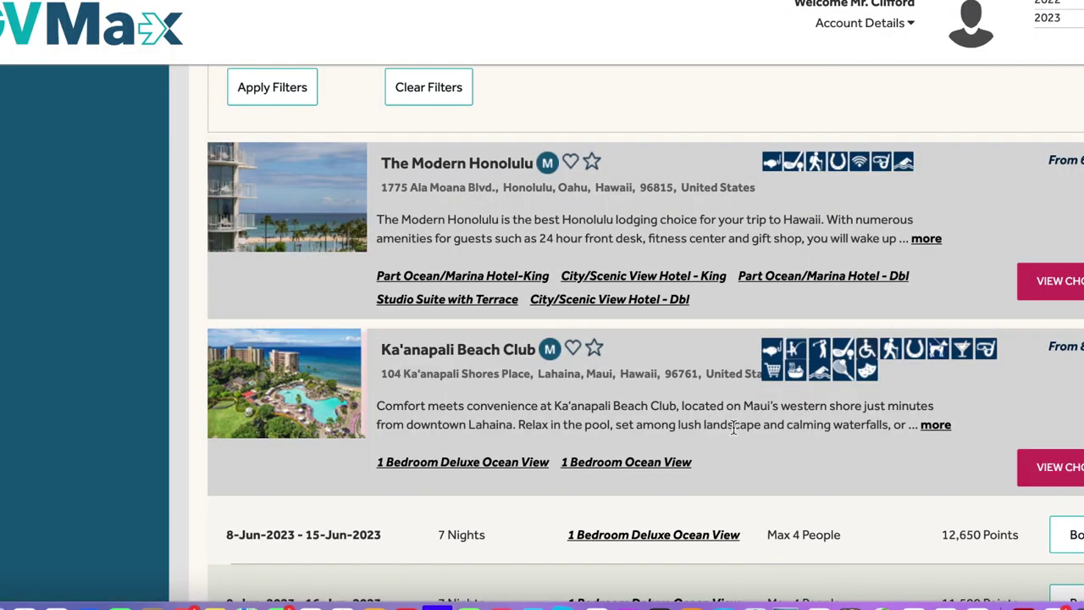
scroll(734, 426, "down", 2)
scroll(734, 434, "down", 2)
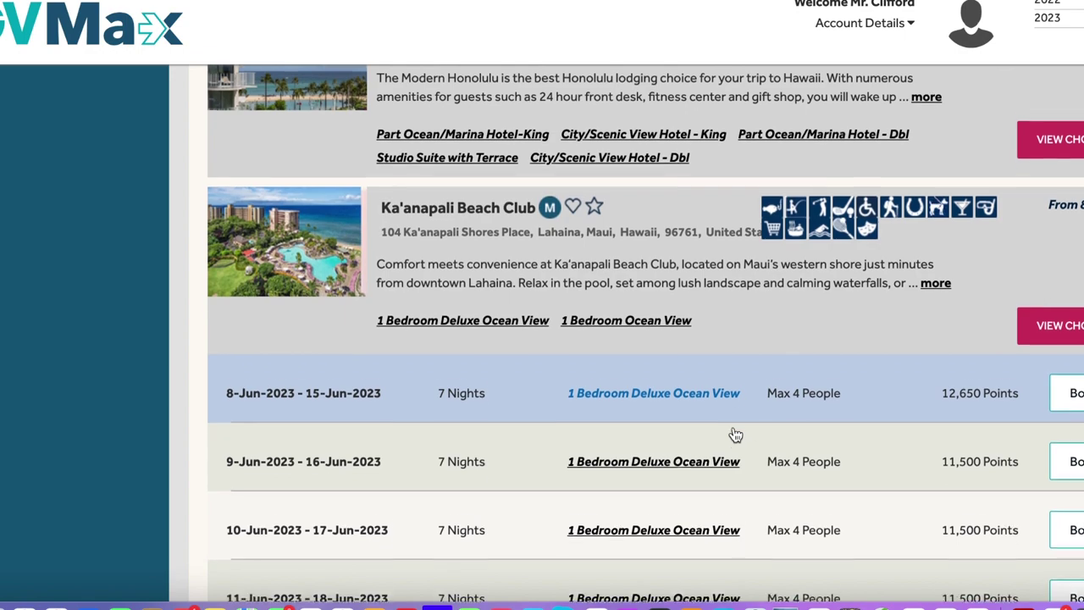
scroll(694, 472, "down", 4)
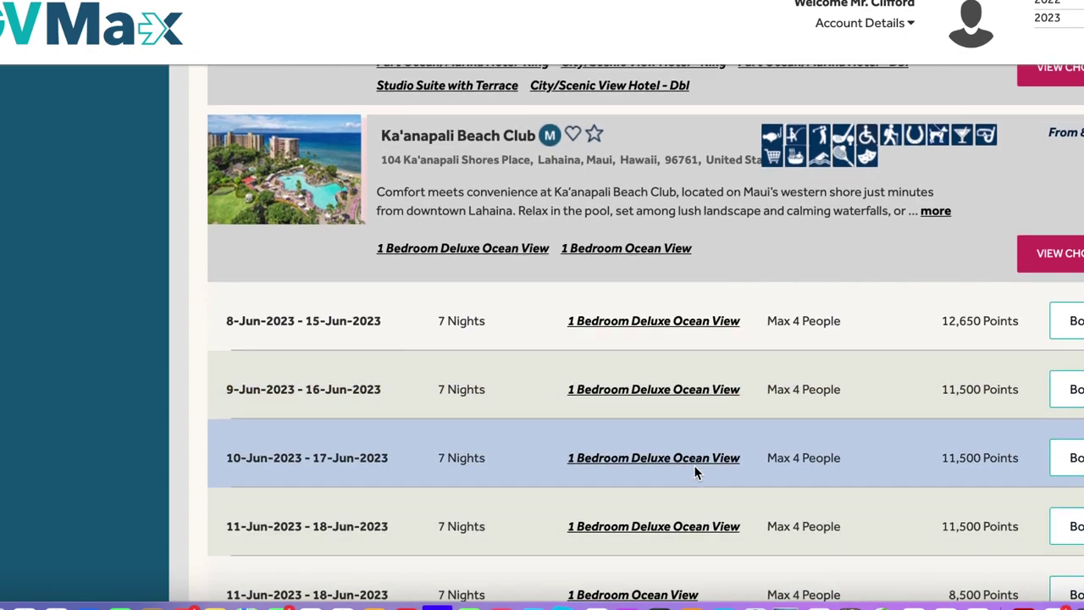
scroll(694, 472, "down", 3)
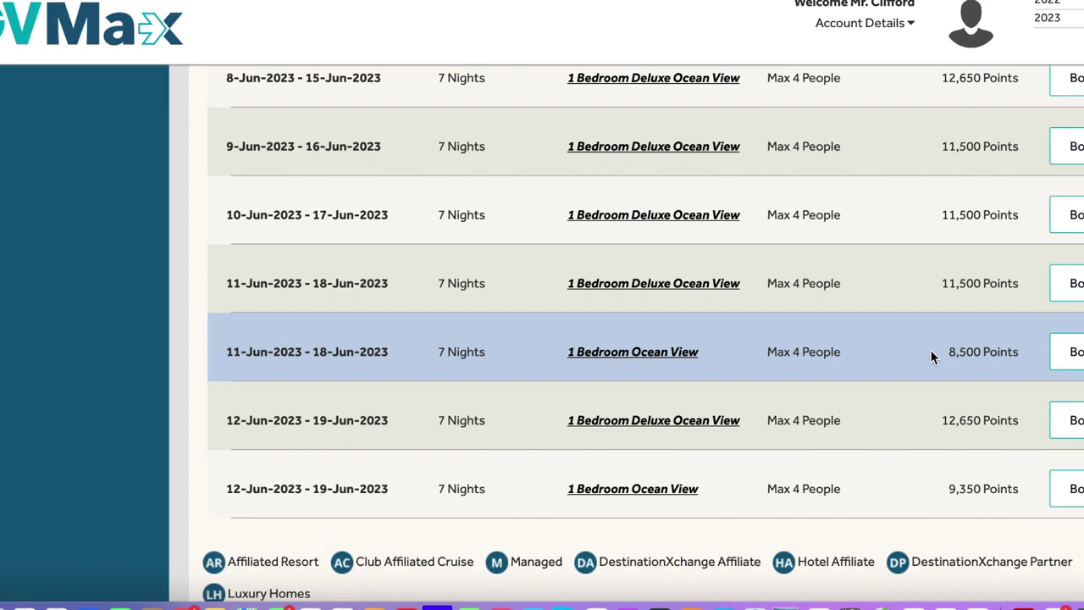
Compare the points costs of Ka'anapali Beach Club's deluxe and standard ocean-view one-bedroom stays starting June 11 and 12, 2023
scroll(911, 354, "down", 1)
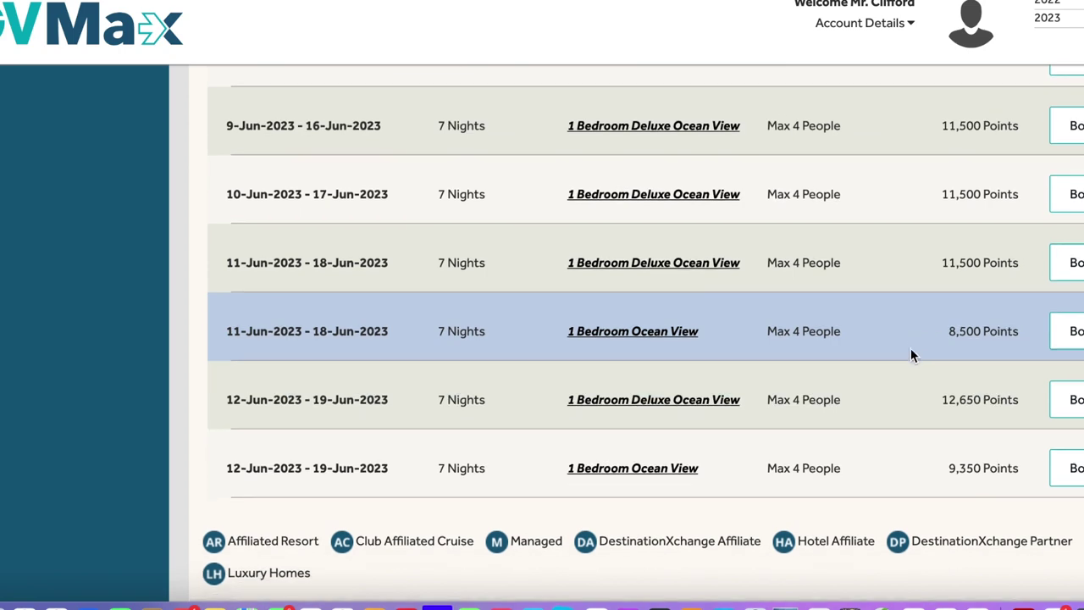
scroll(911, 354, "up", 3)
scroll(910, 348, "up", 2)
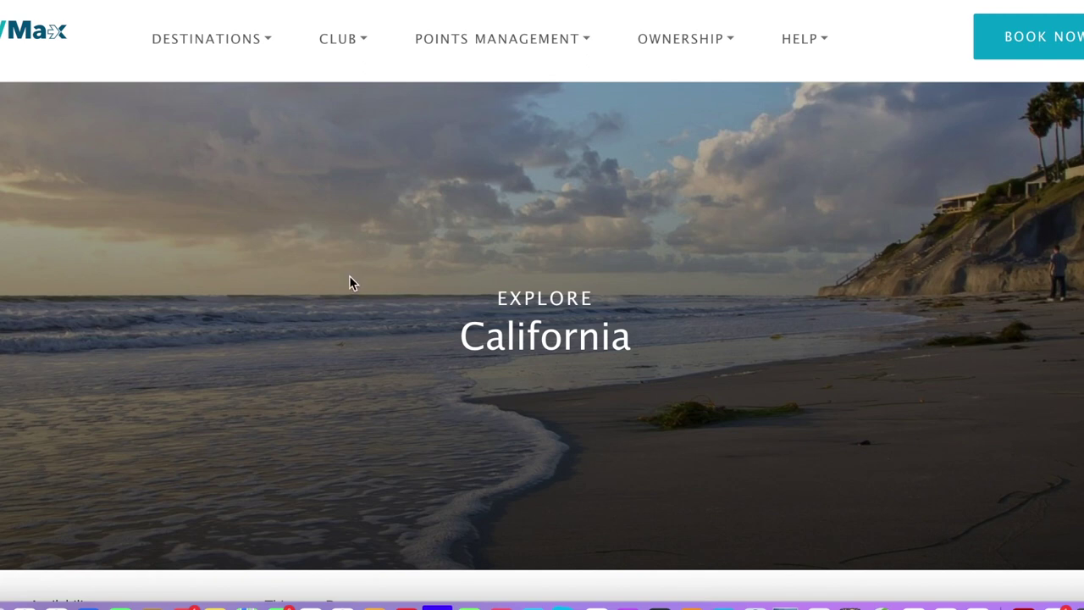
Set the check-in date of the California resort availability search to 05/07/2023
scroll(350, 279, "down", 2)
scroll(350, 284, "down", 10)
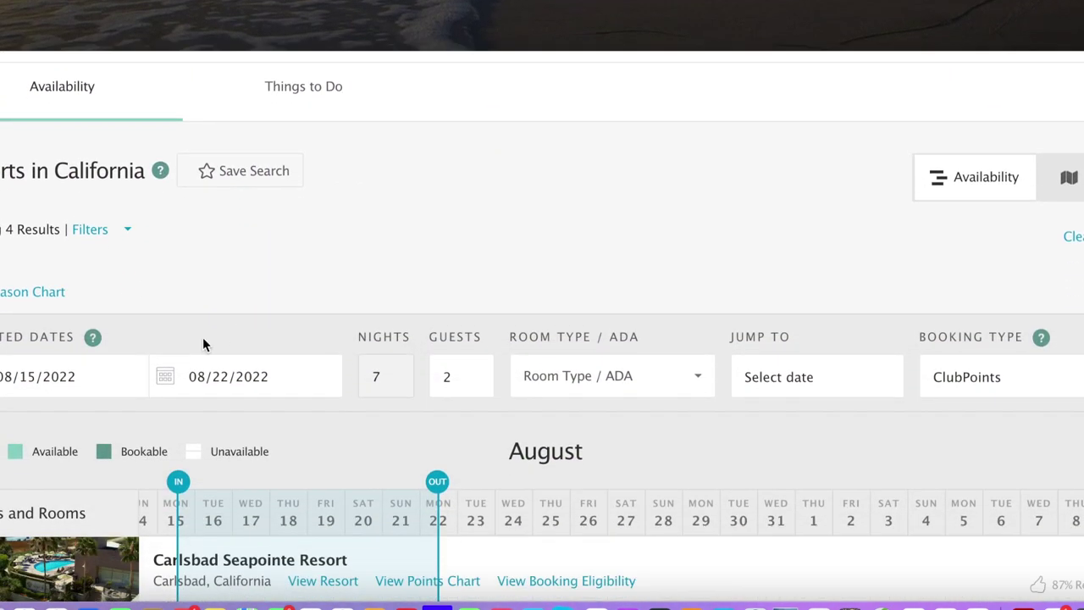
left_click(121, 375)
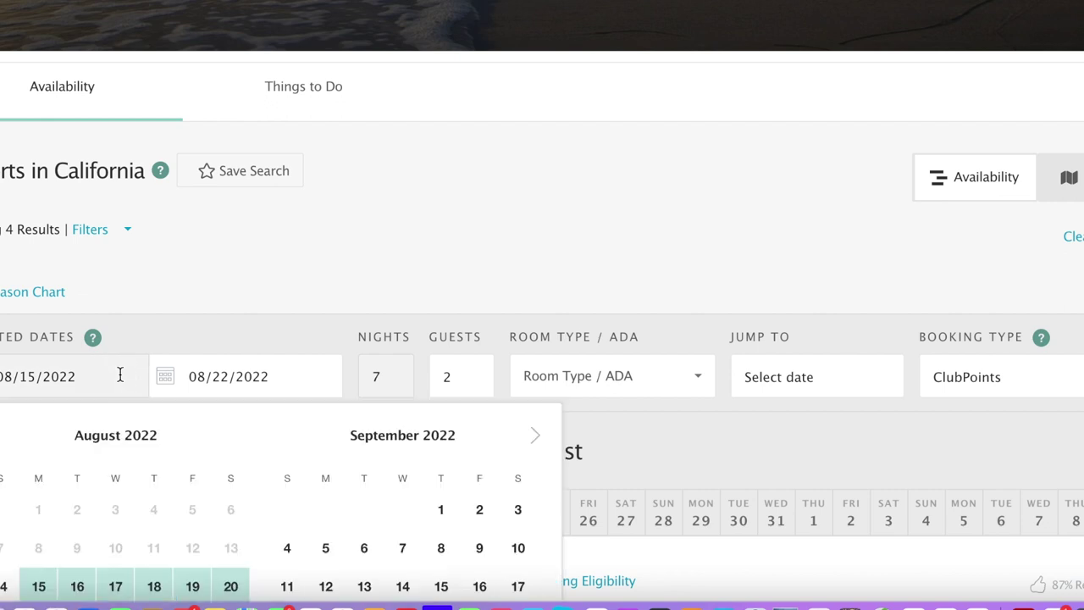
left_click(531, 439)
double_click(530, 438)
left_click(530, 439)
left_click(532, 438)
double_click(531, 438)
left_click(532, 439)
scroll(481, 546, "down", 1)
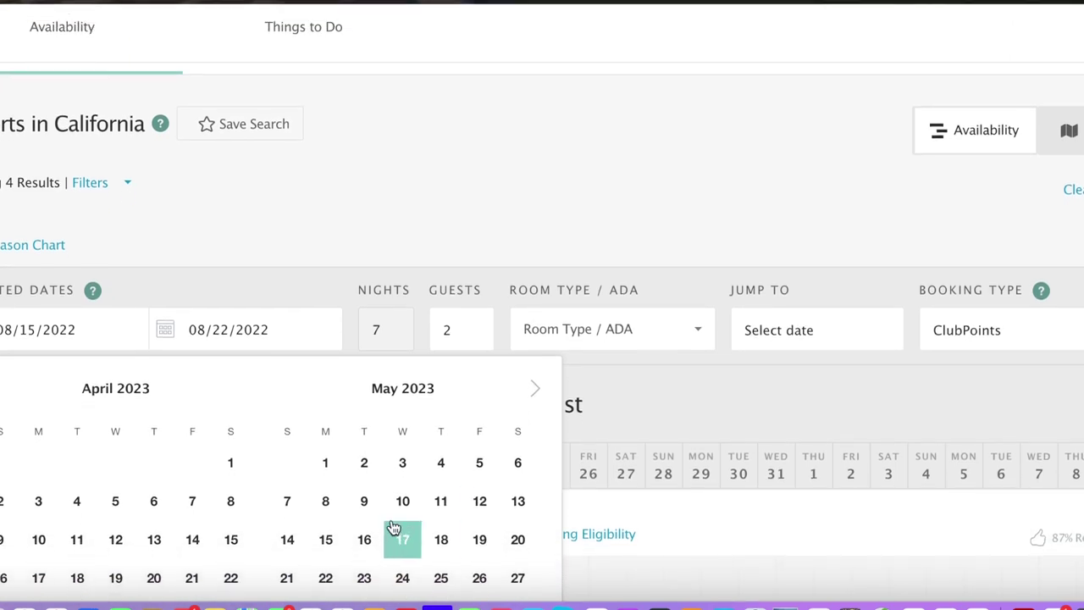
left_click(289, 506)
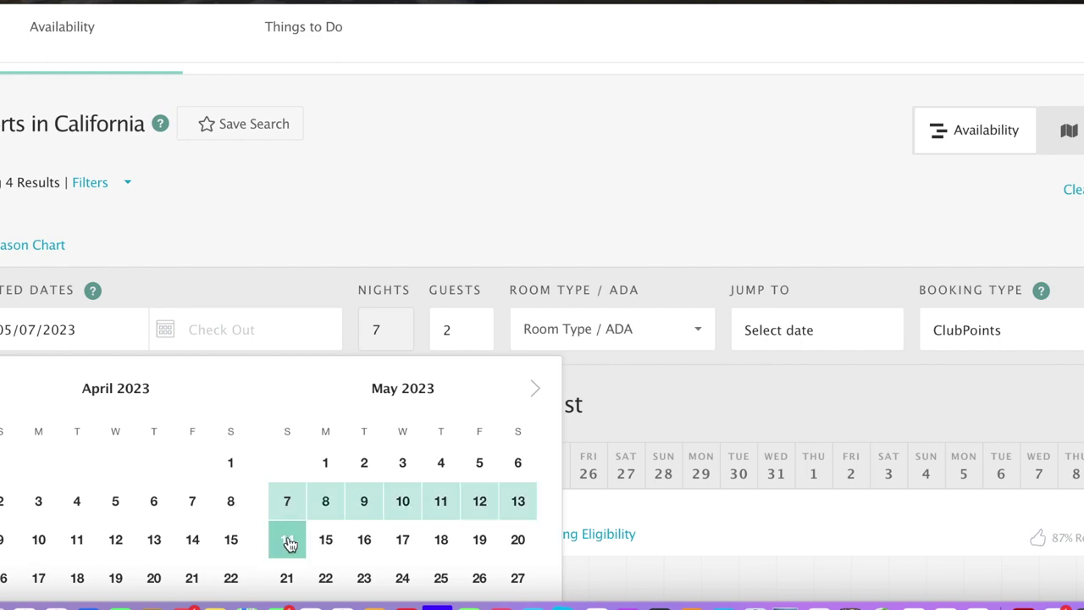